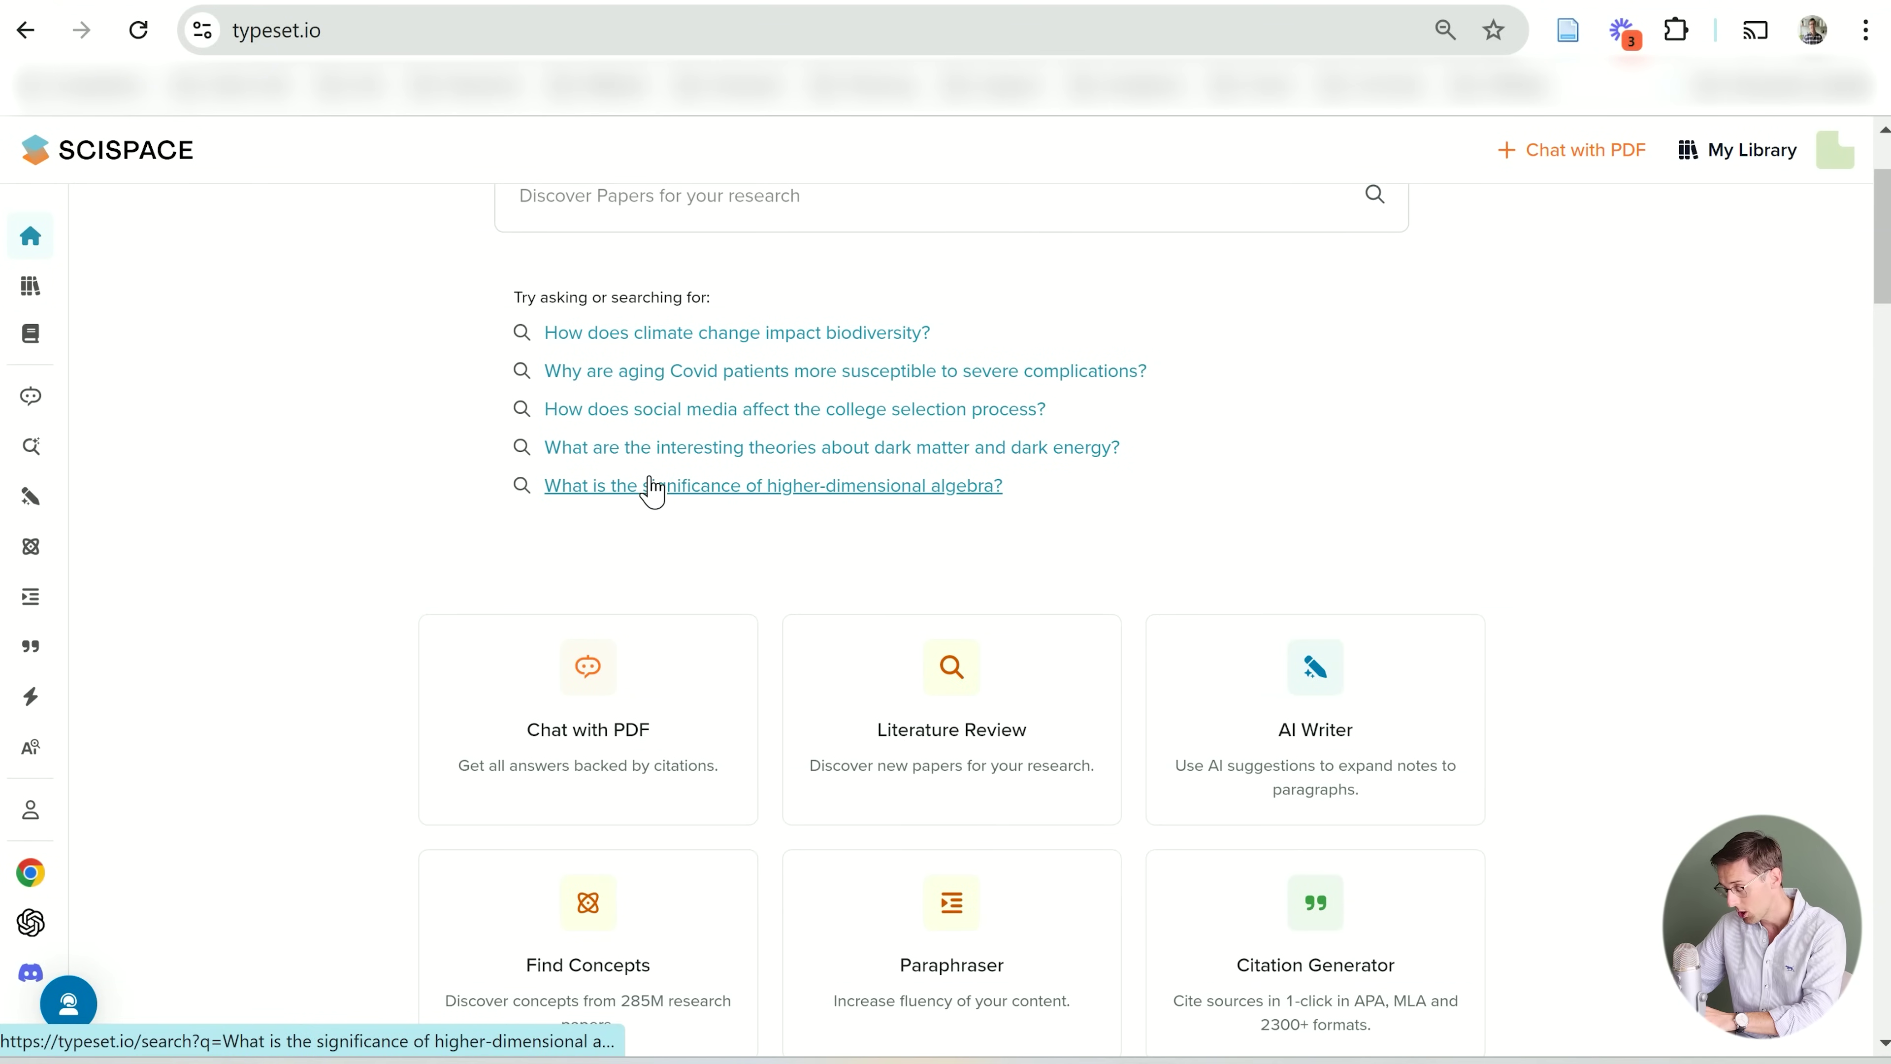
# Run the suggested search "Why are aging Covid patients more susceptible to severe complications?"
pyautogui.scroll(2, 655, 484)
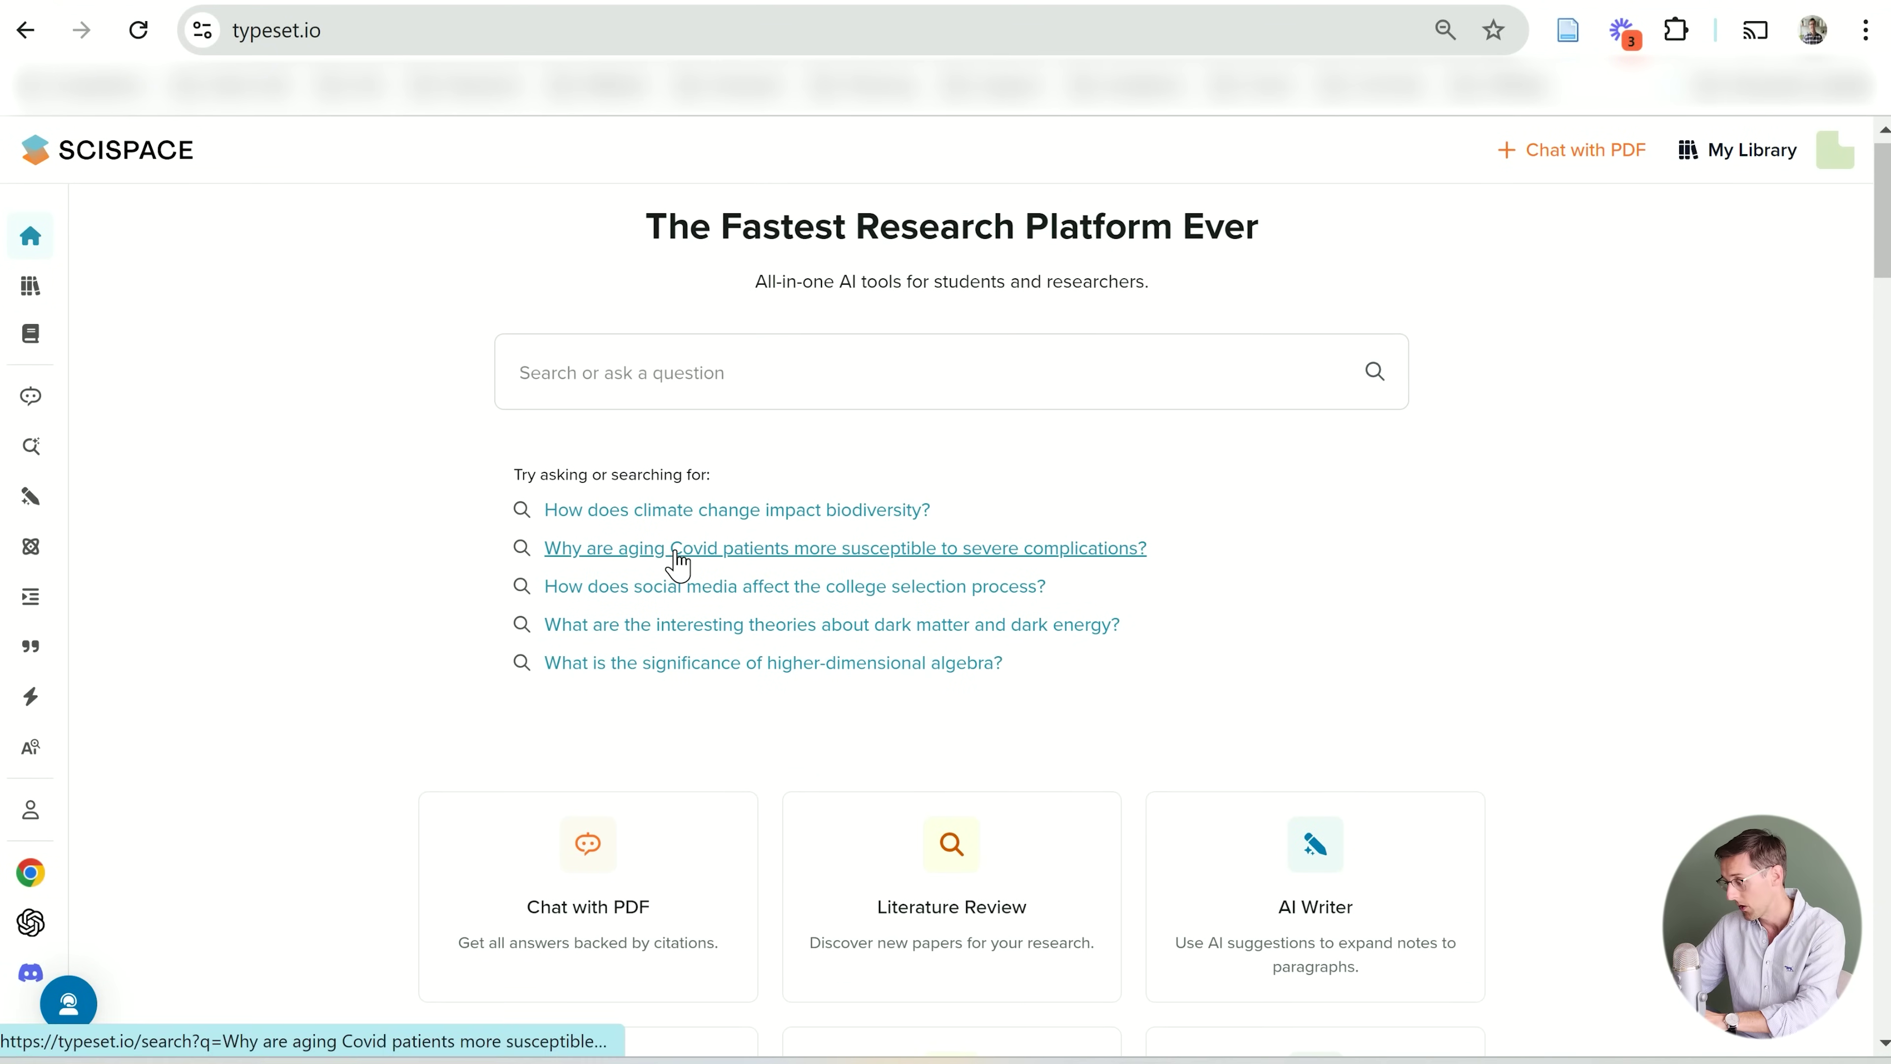
pyautogui.scroll(-3, 678, 558)
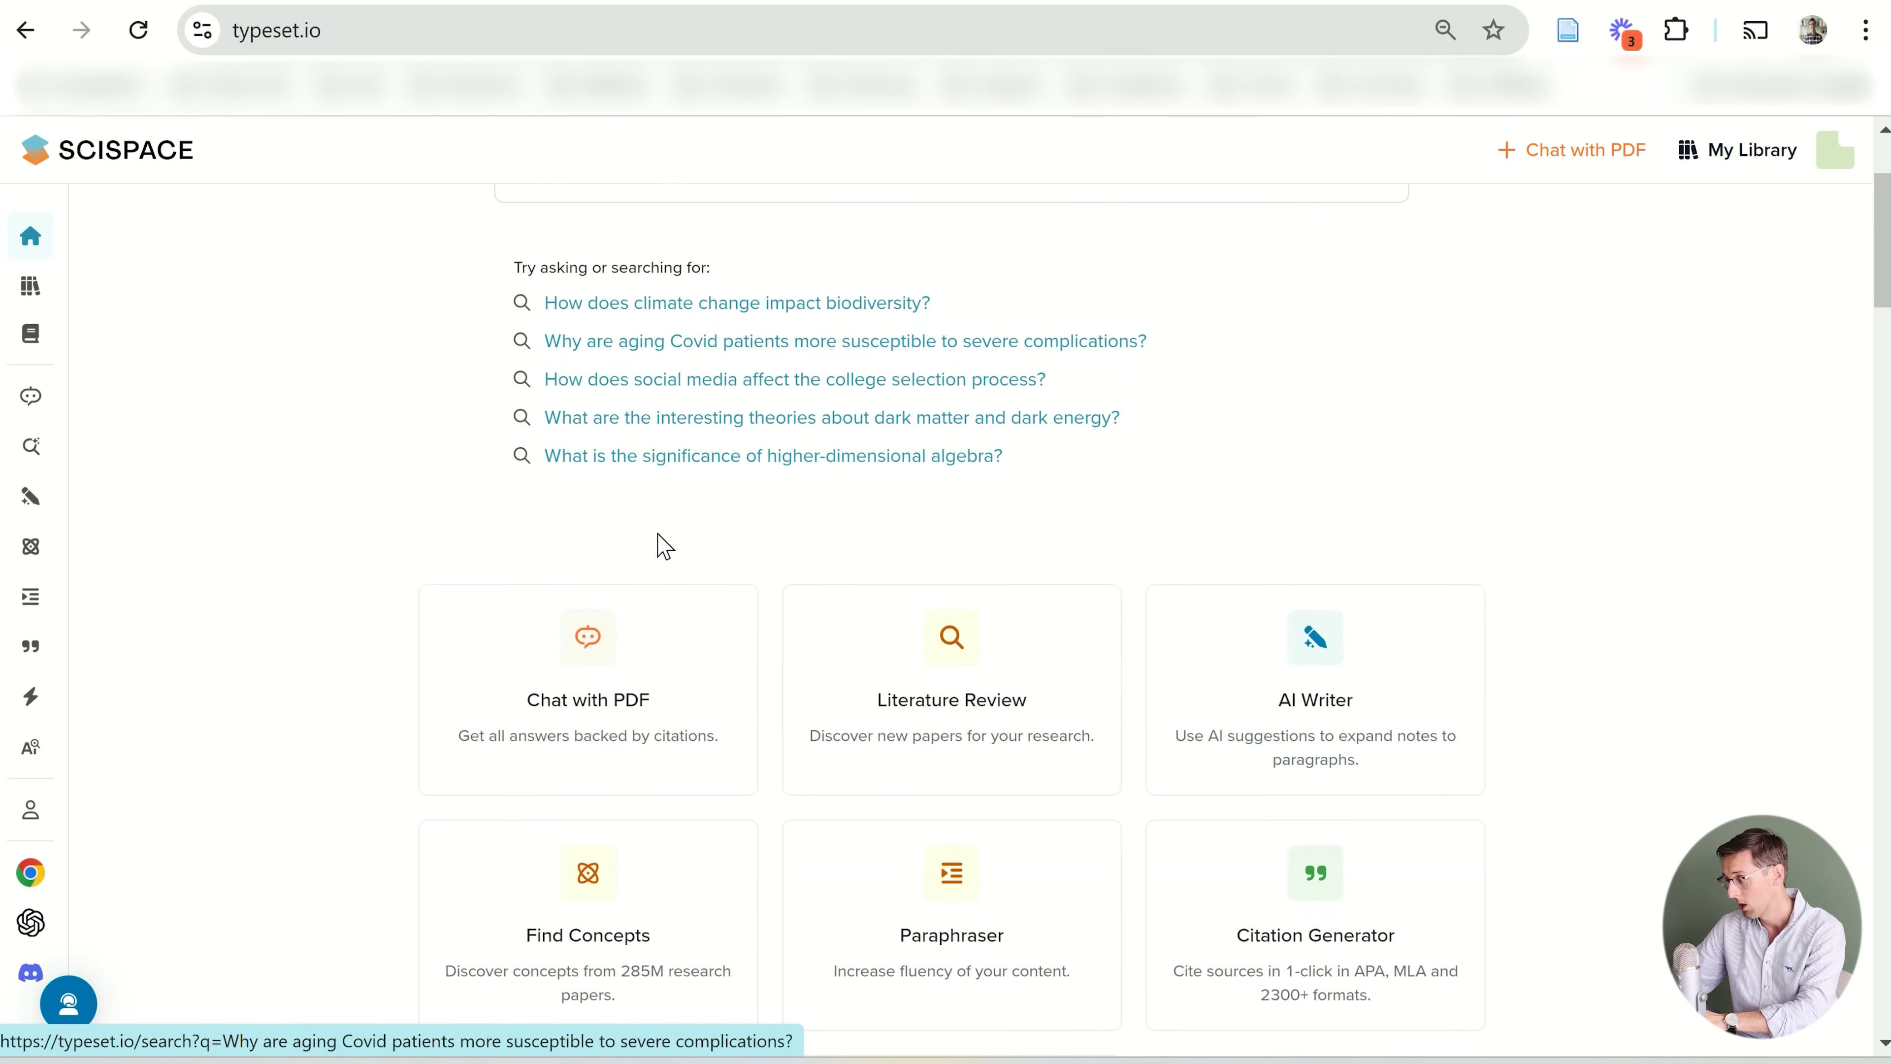
pyautogui.click(661, 347)
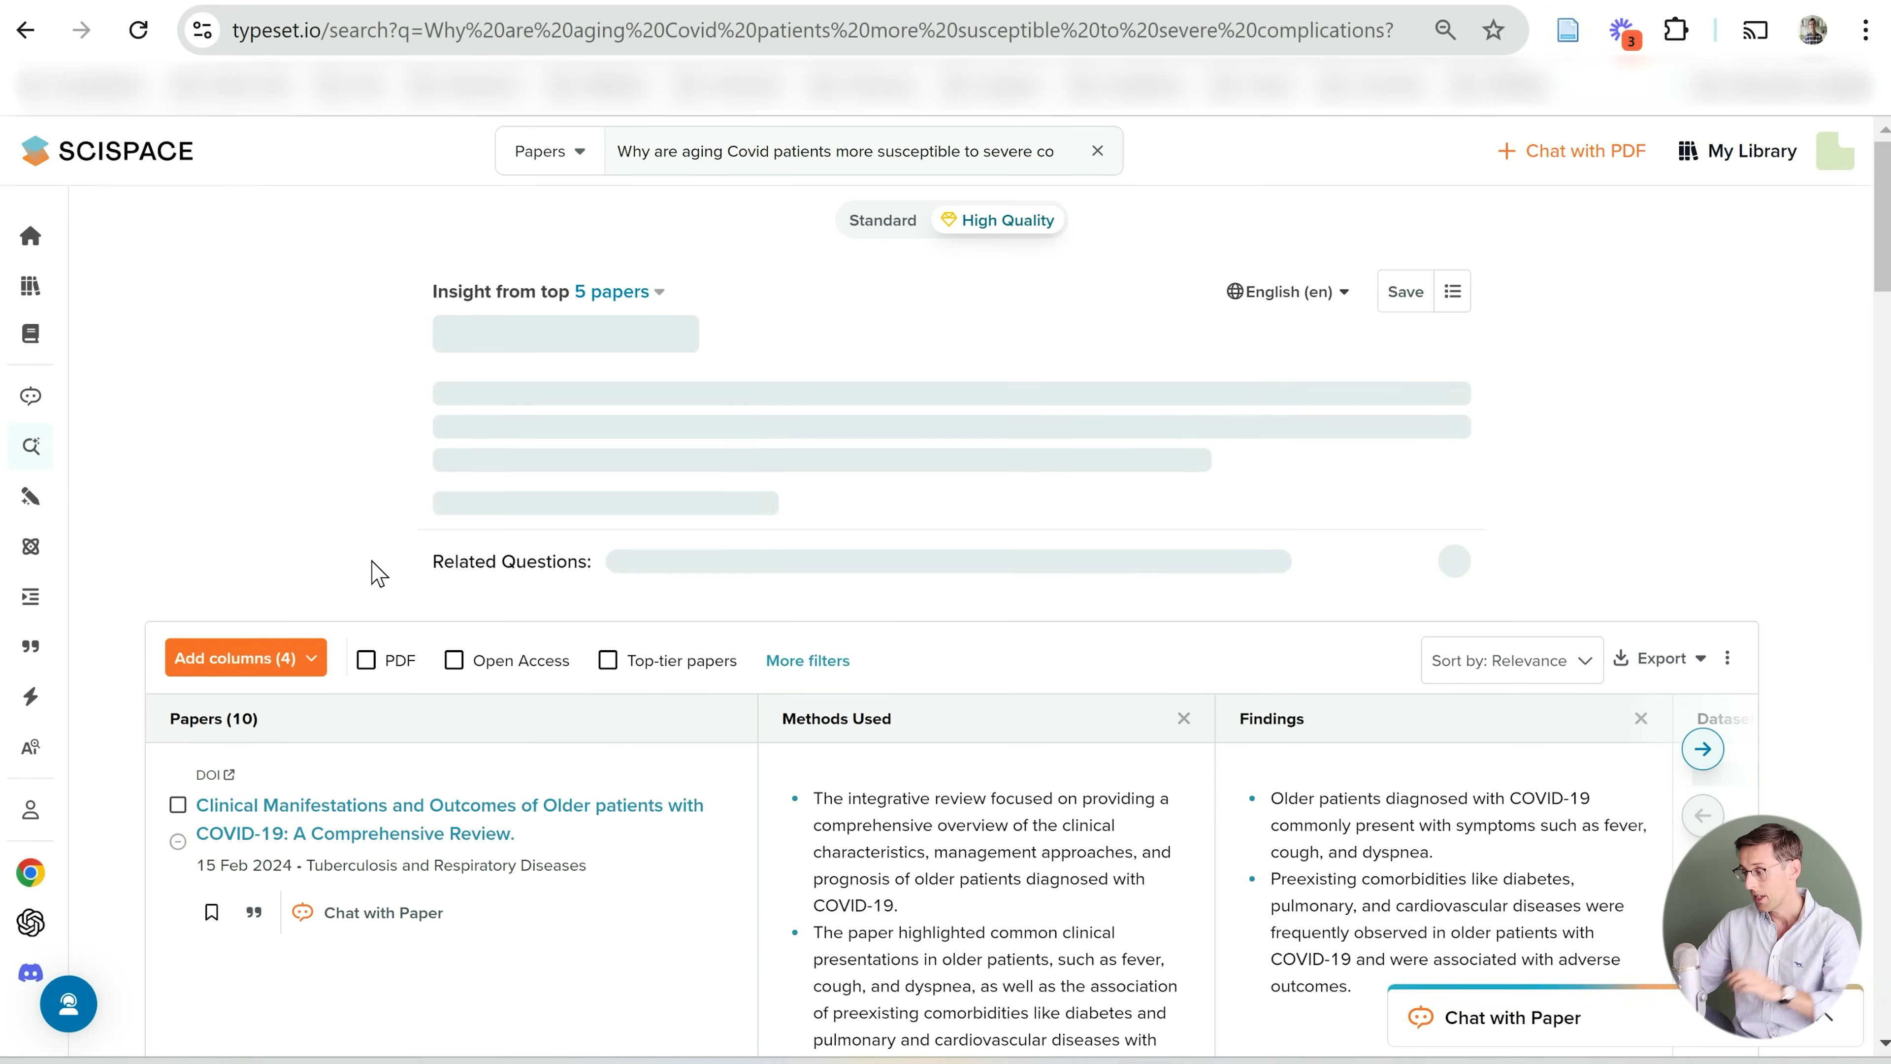
# Examine the insight summary, its top-papers options and the source behind citation [2]
pyautogui.doubleClick(431, 291)
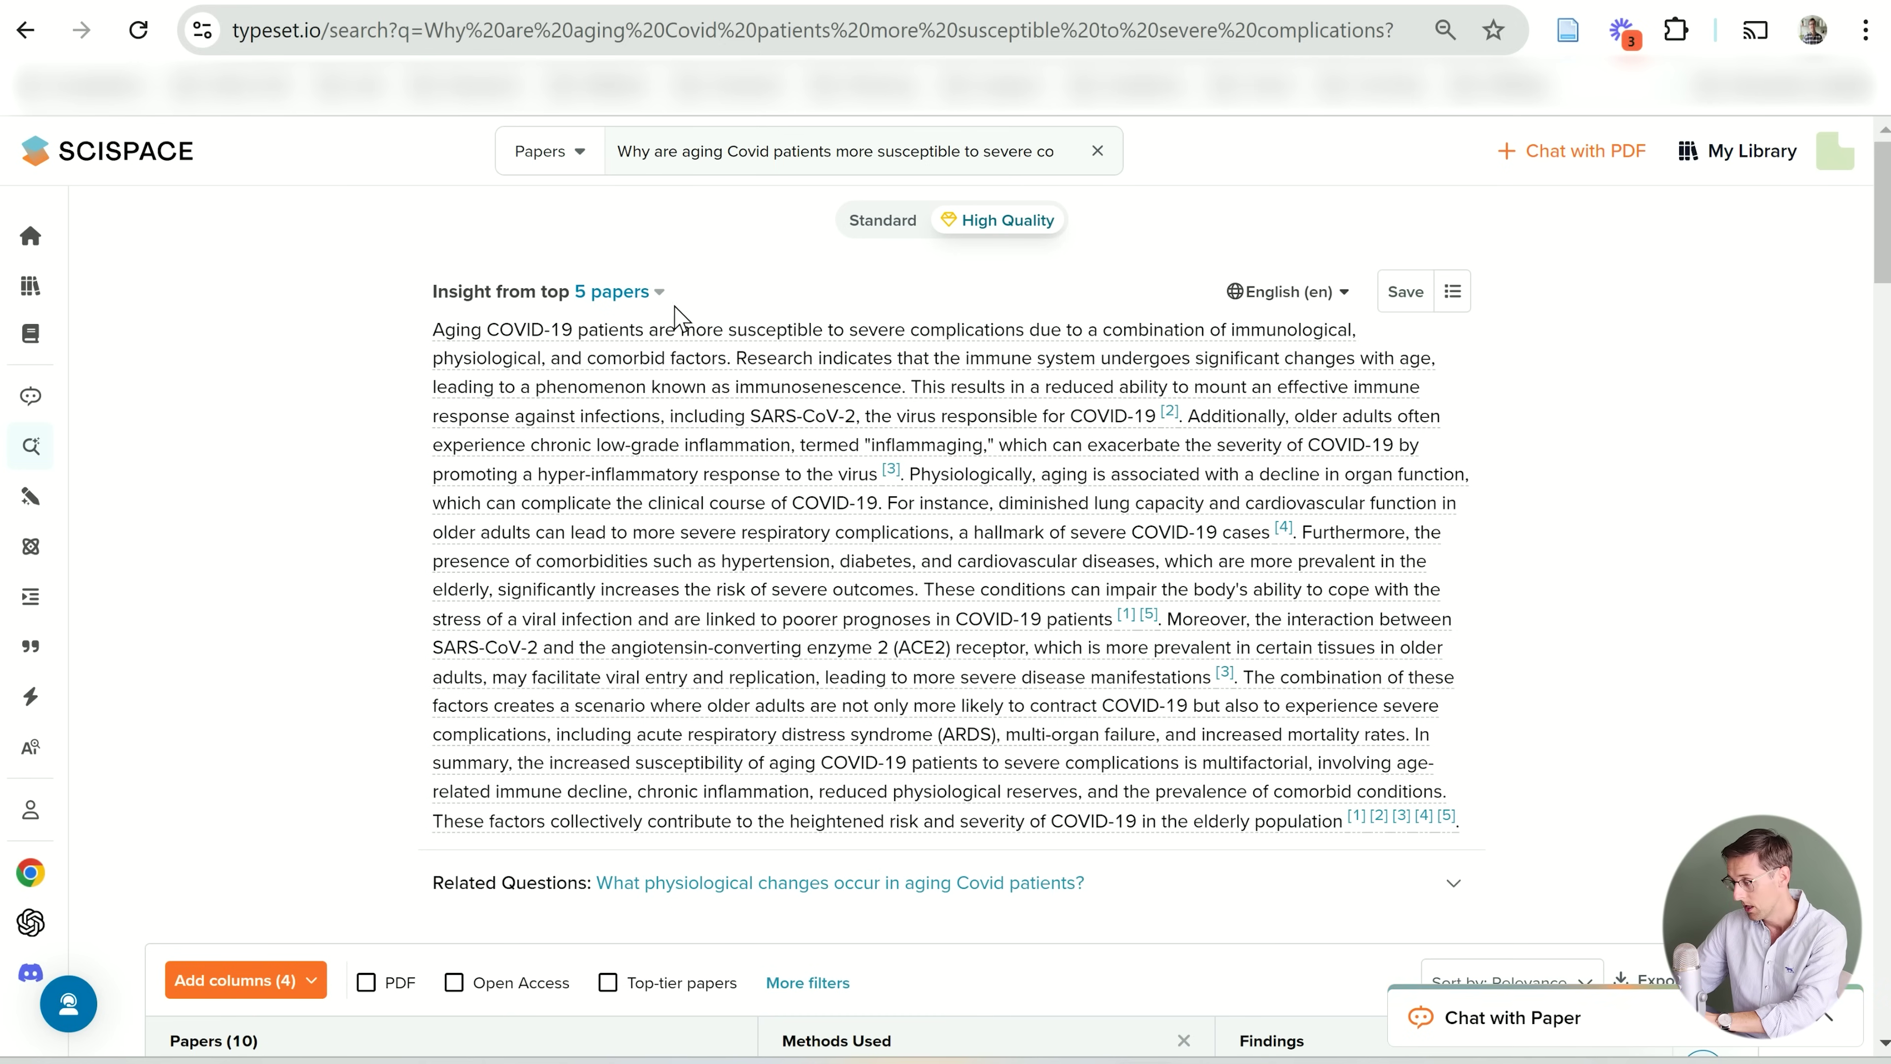
pyautogui.click(641, 292)
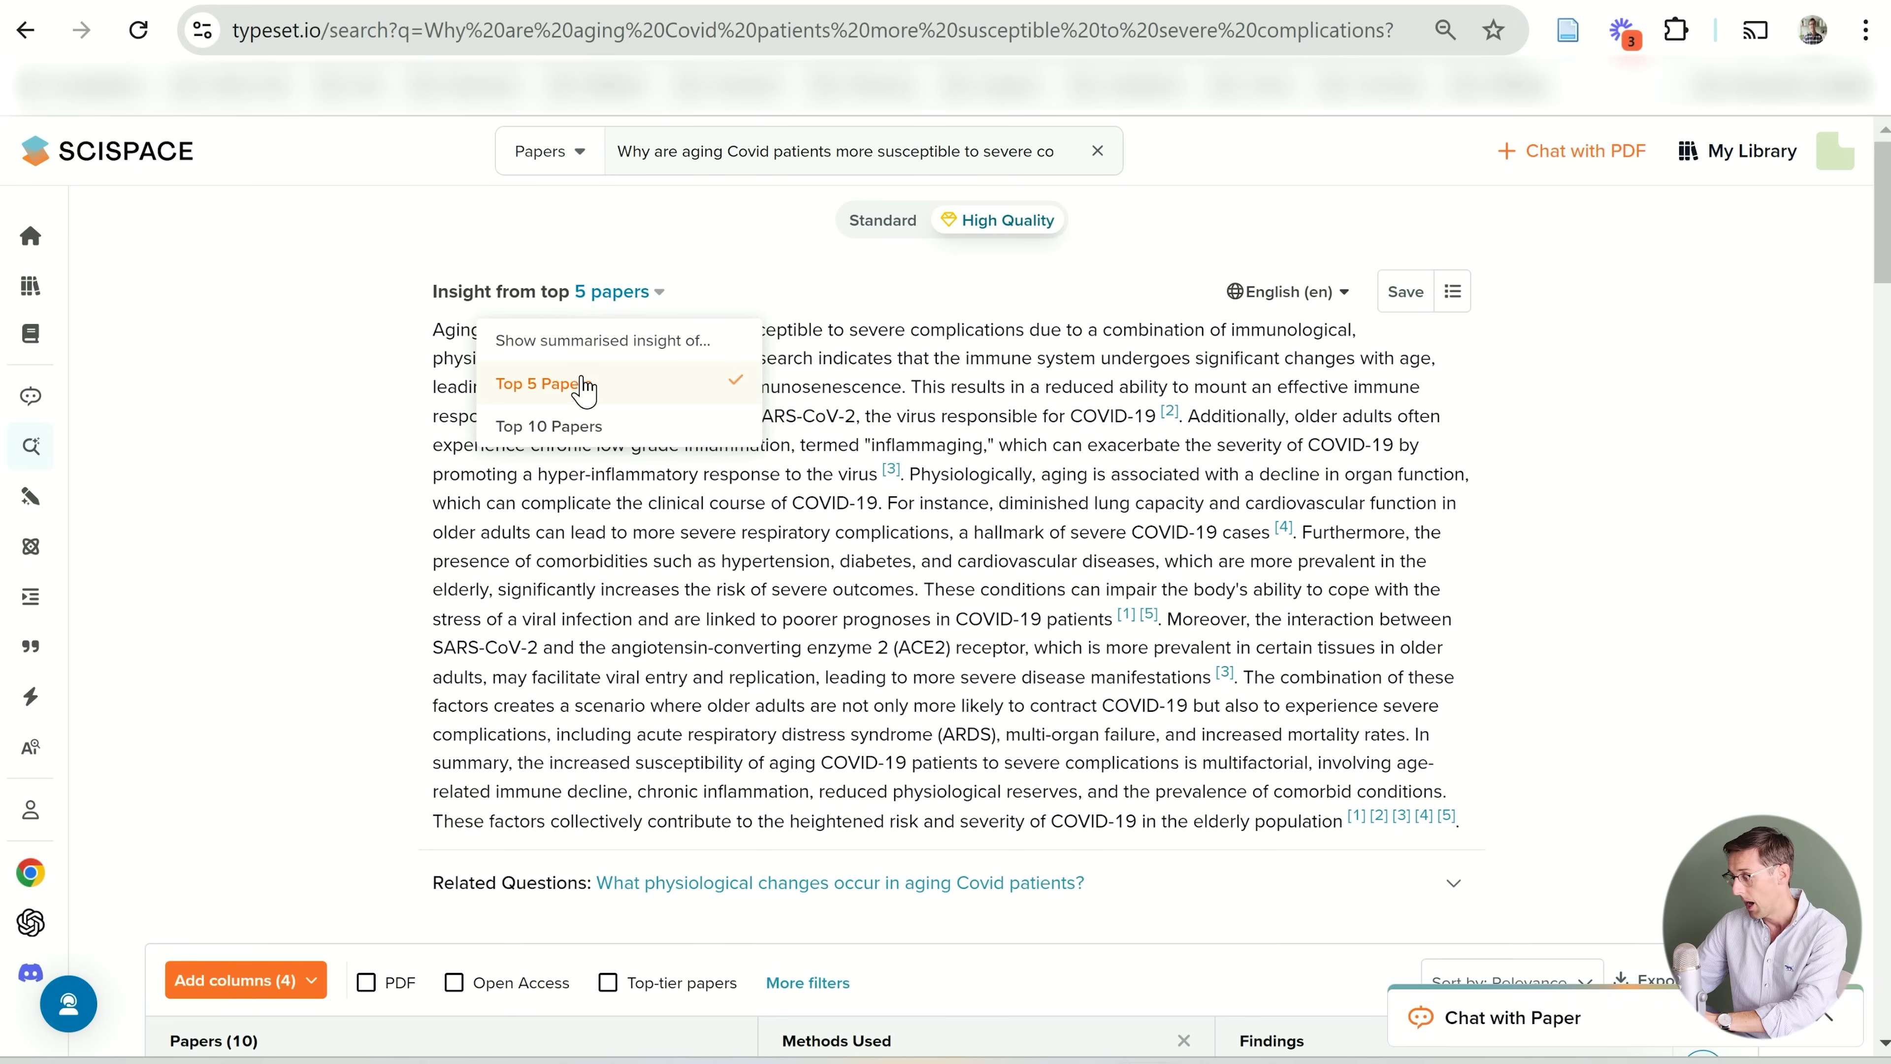
pyautogui.click(324, 437)
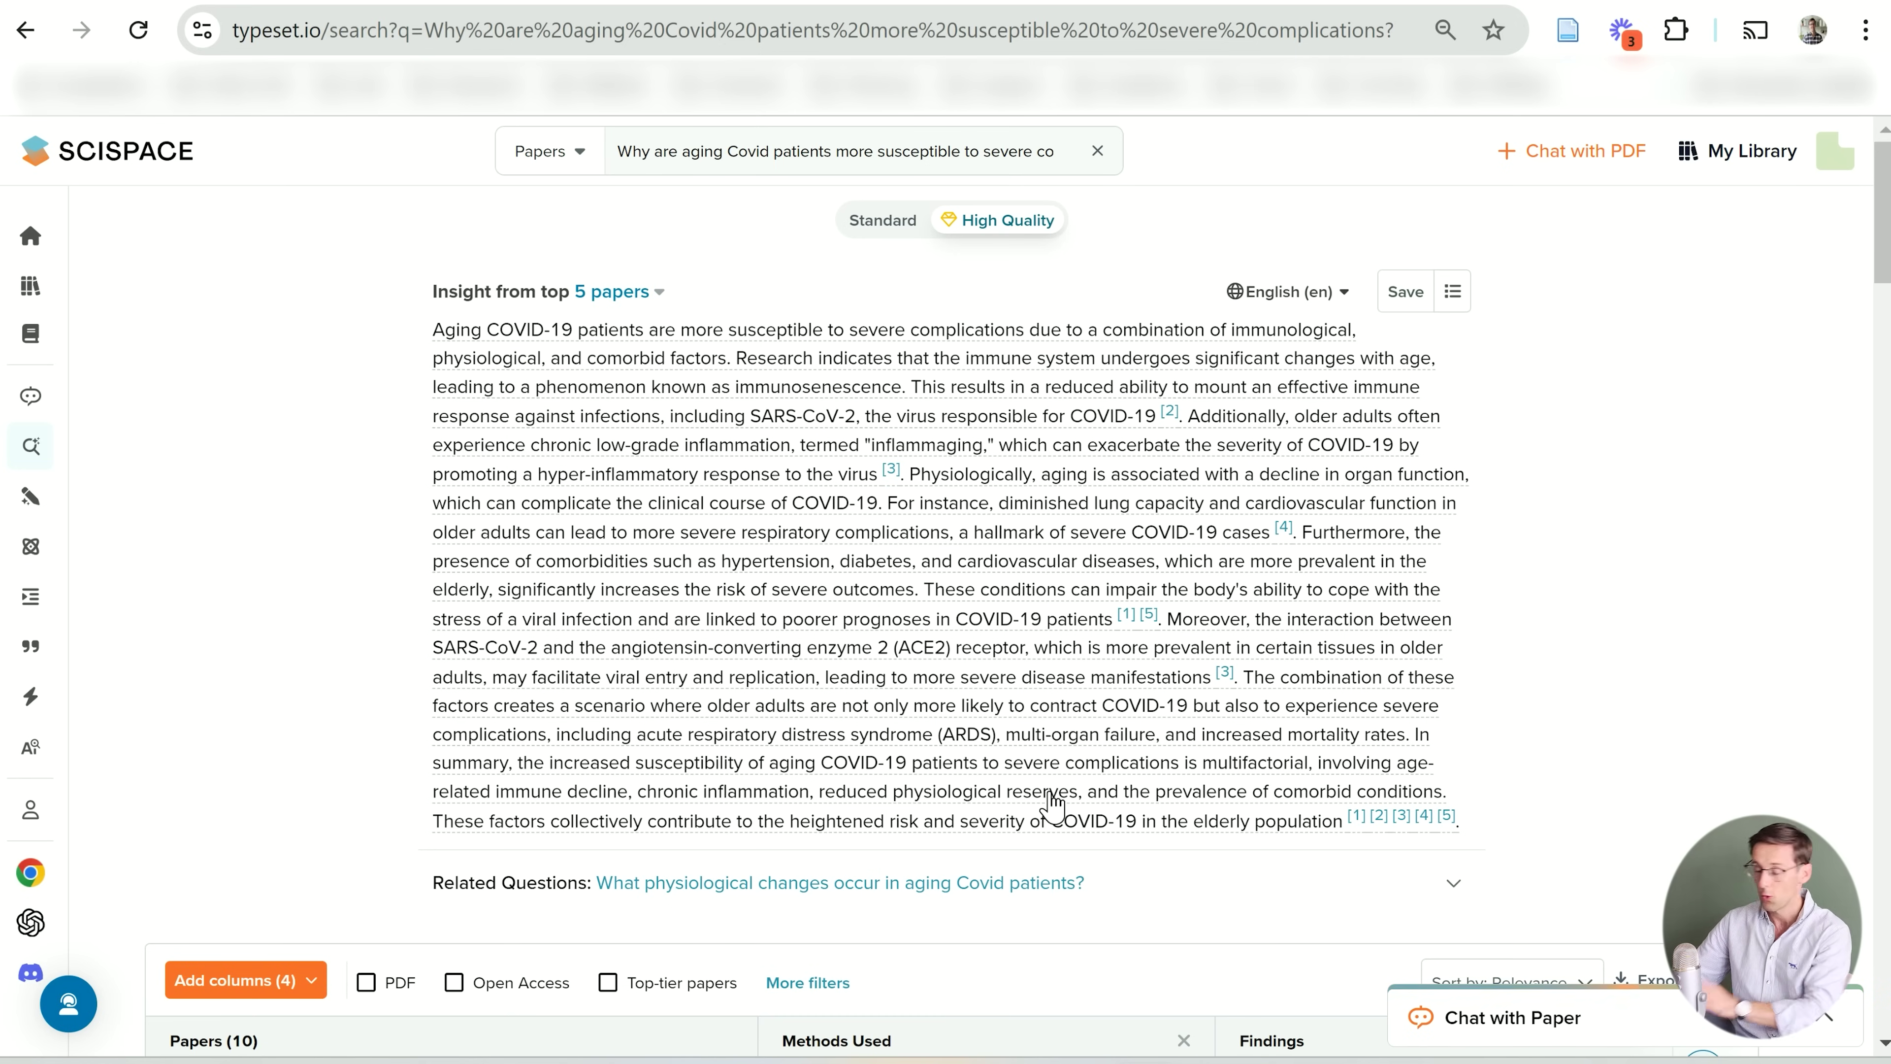
pyautogui.moveTo(1170, 415)
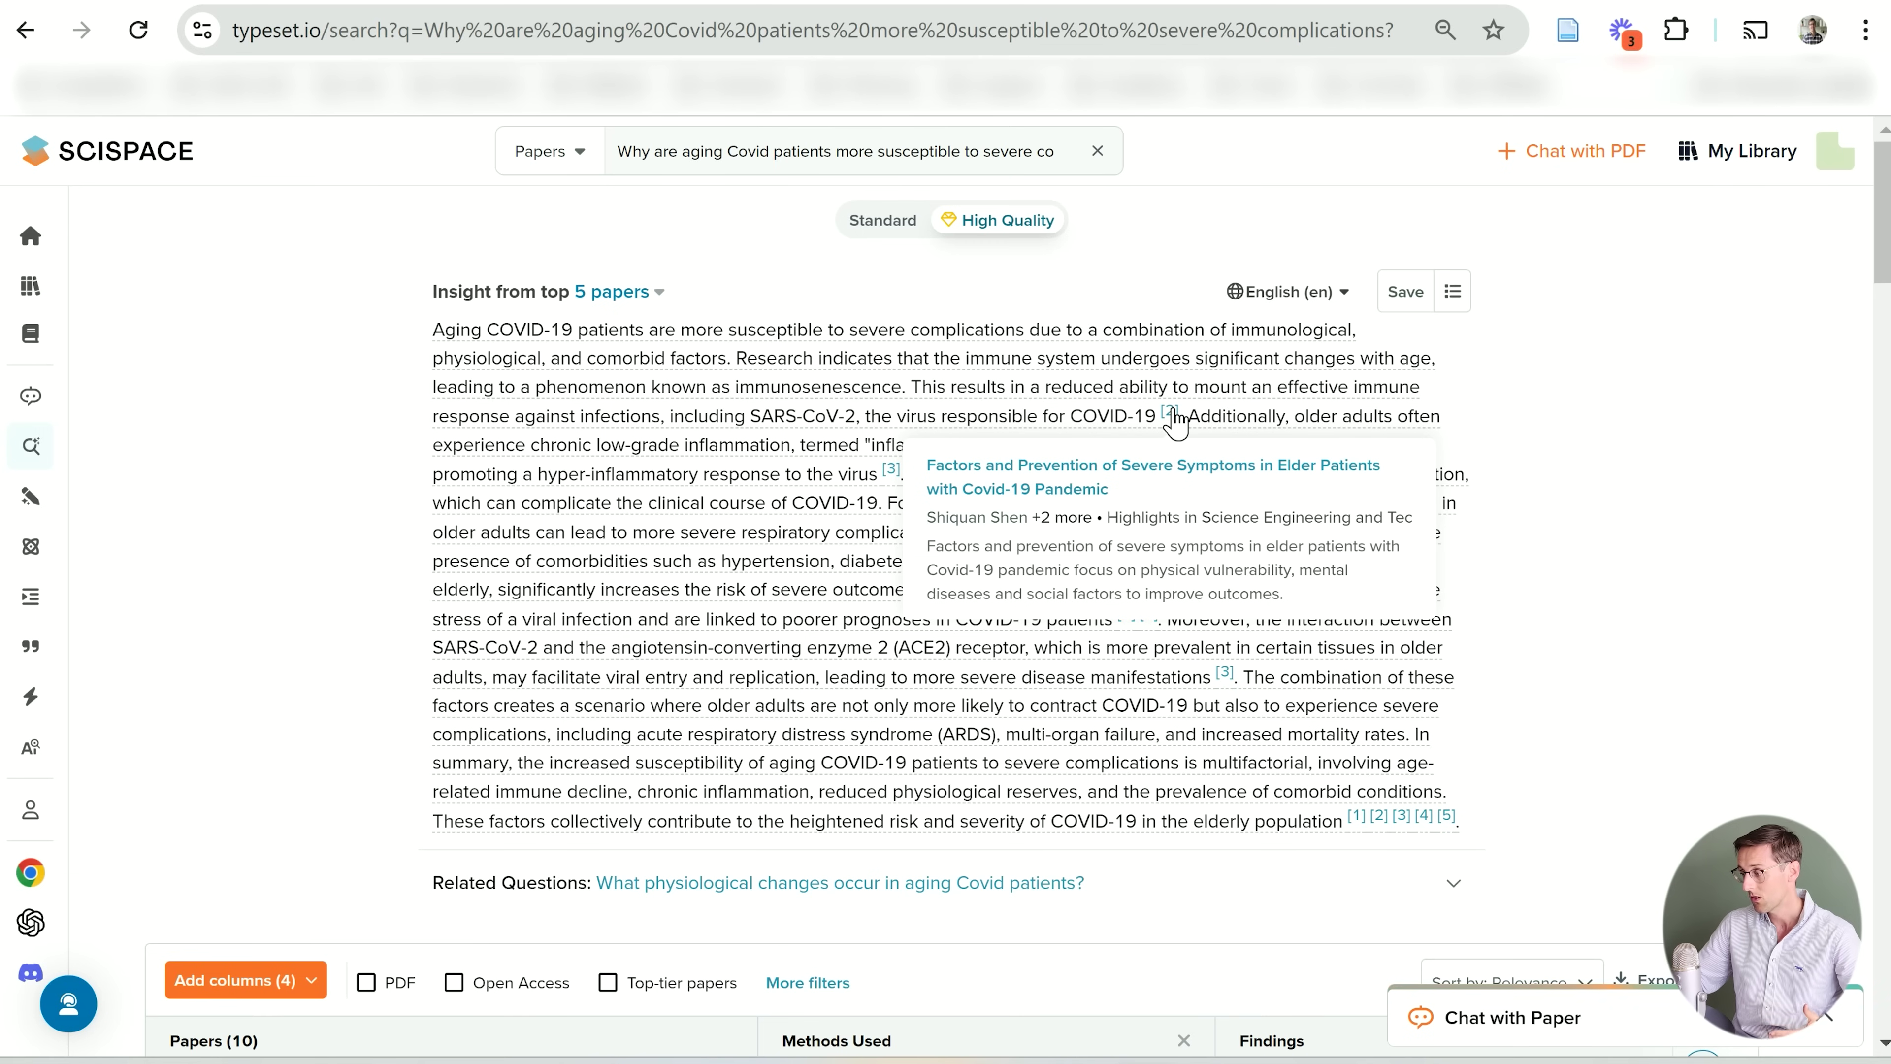
pyautogui.scroll(-1, 1560, 558)
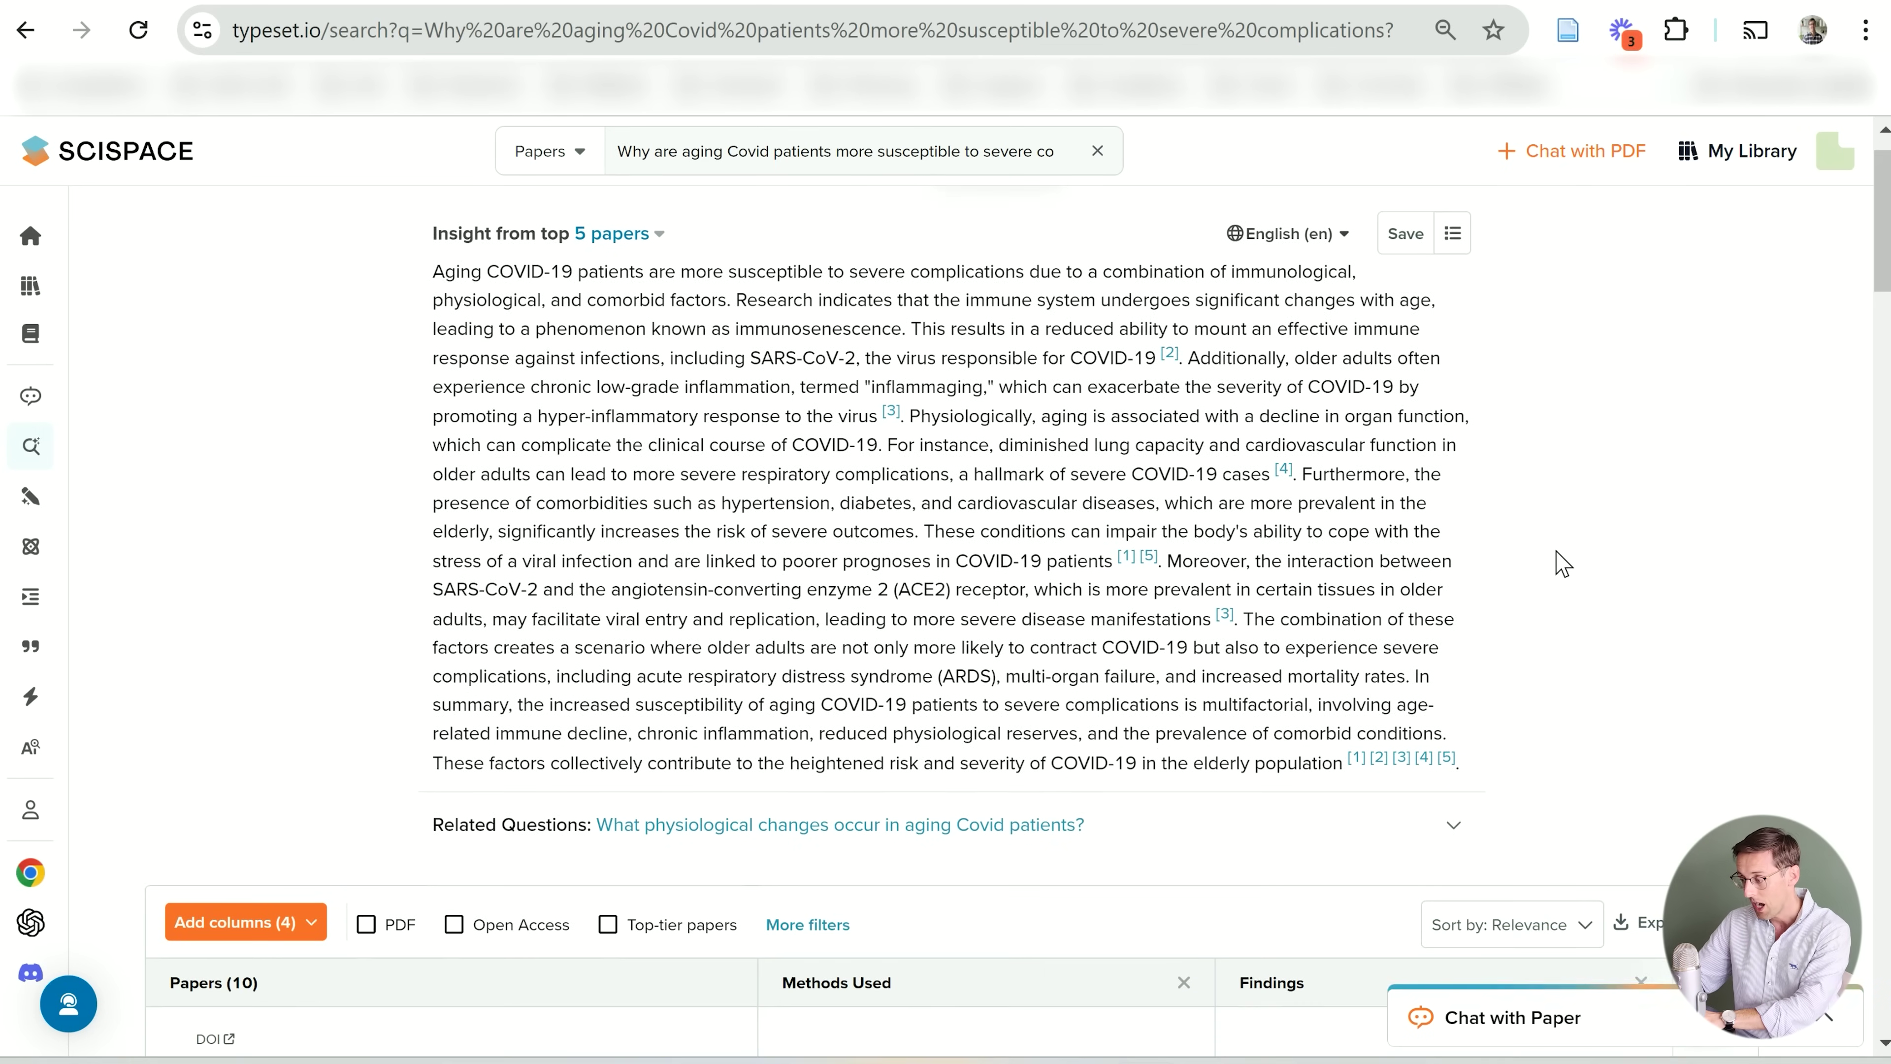
pyautogui.moveTo(403, 276); pyautogui.dragTo(1550, 791)
pyautogui.click(1535, 575)
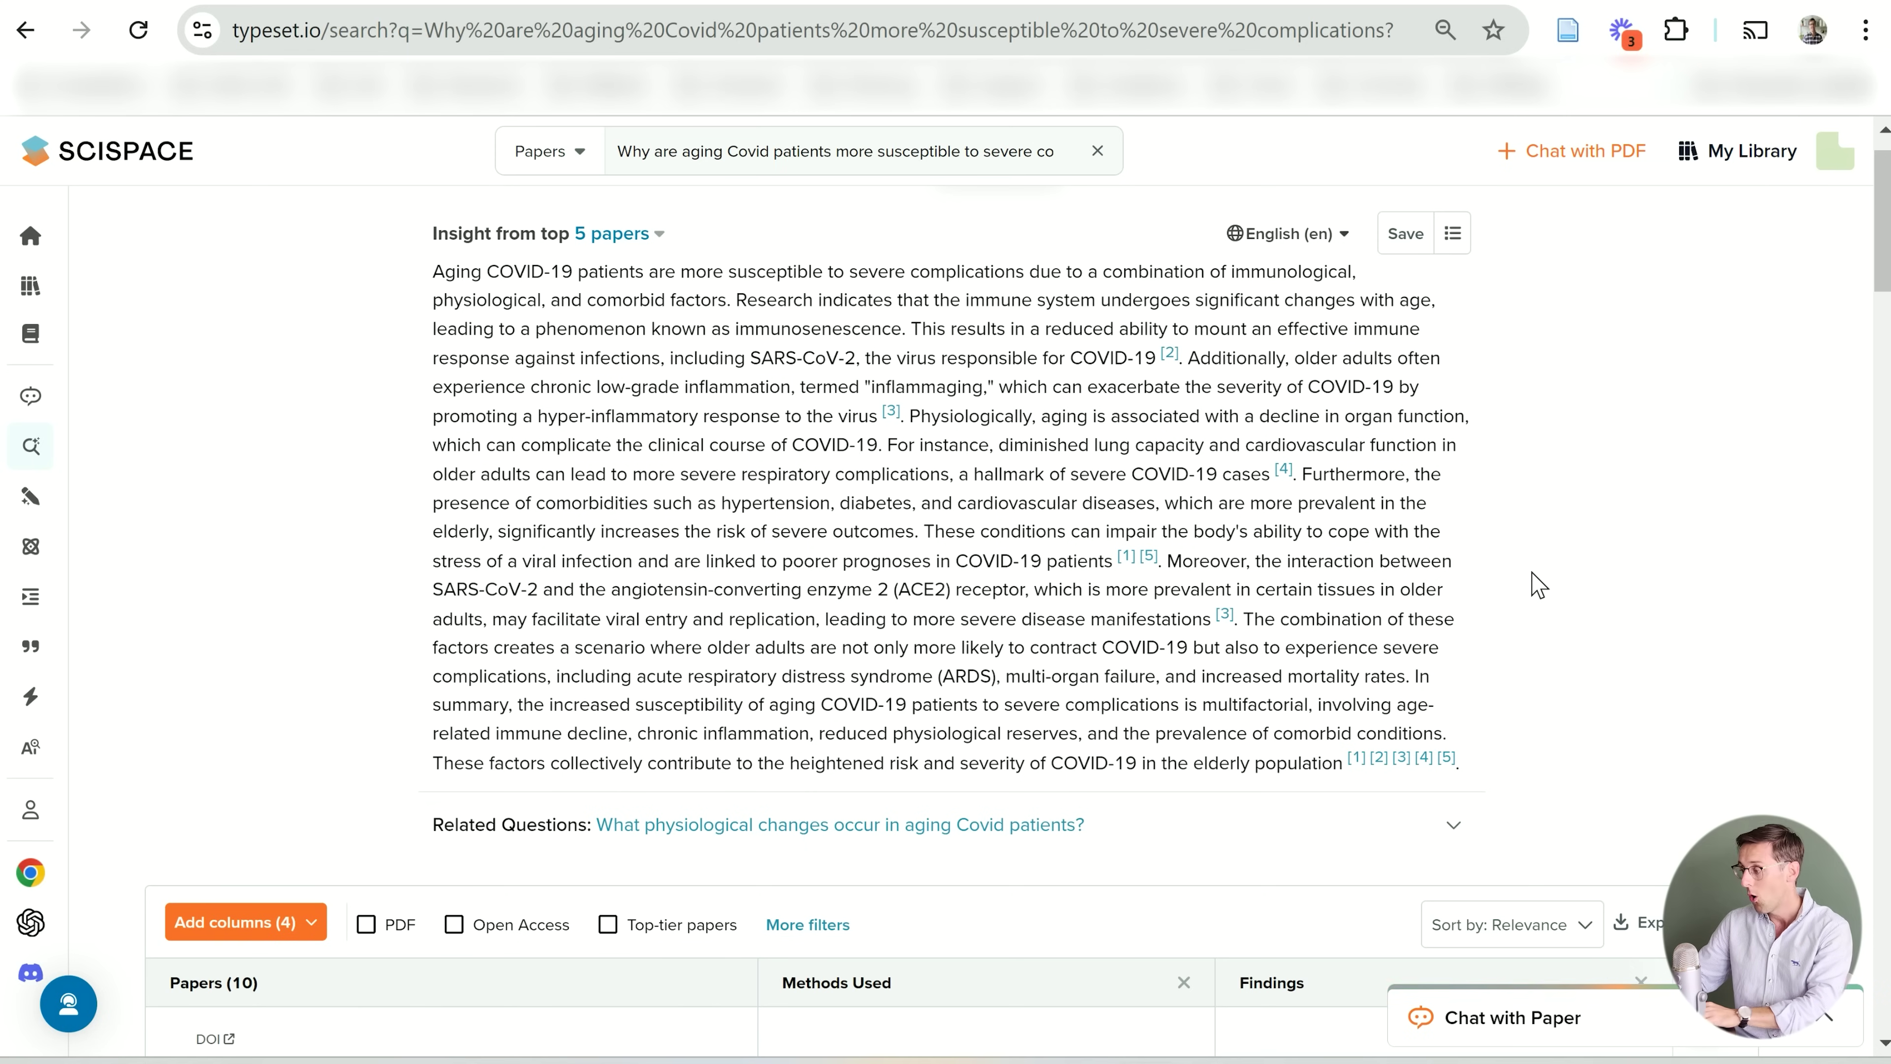
pyautogui.scroll(1, 1537, 584)
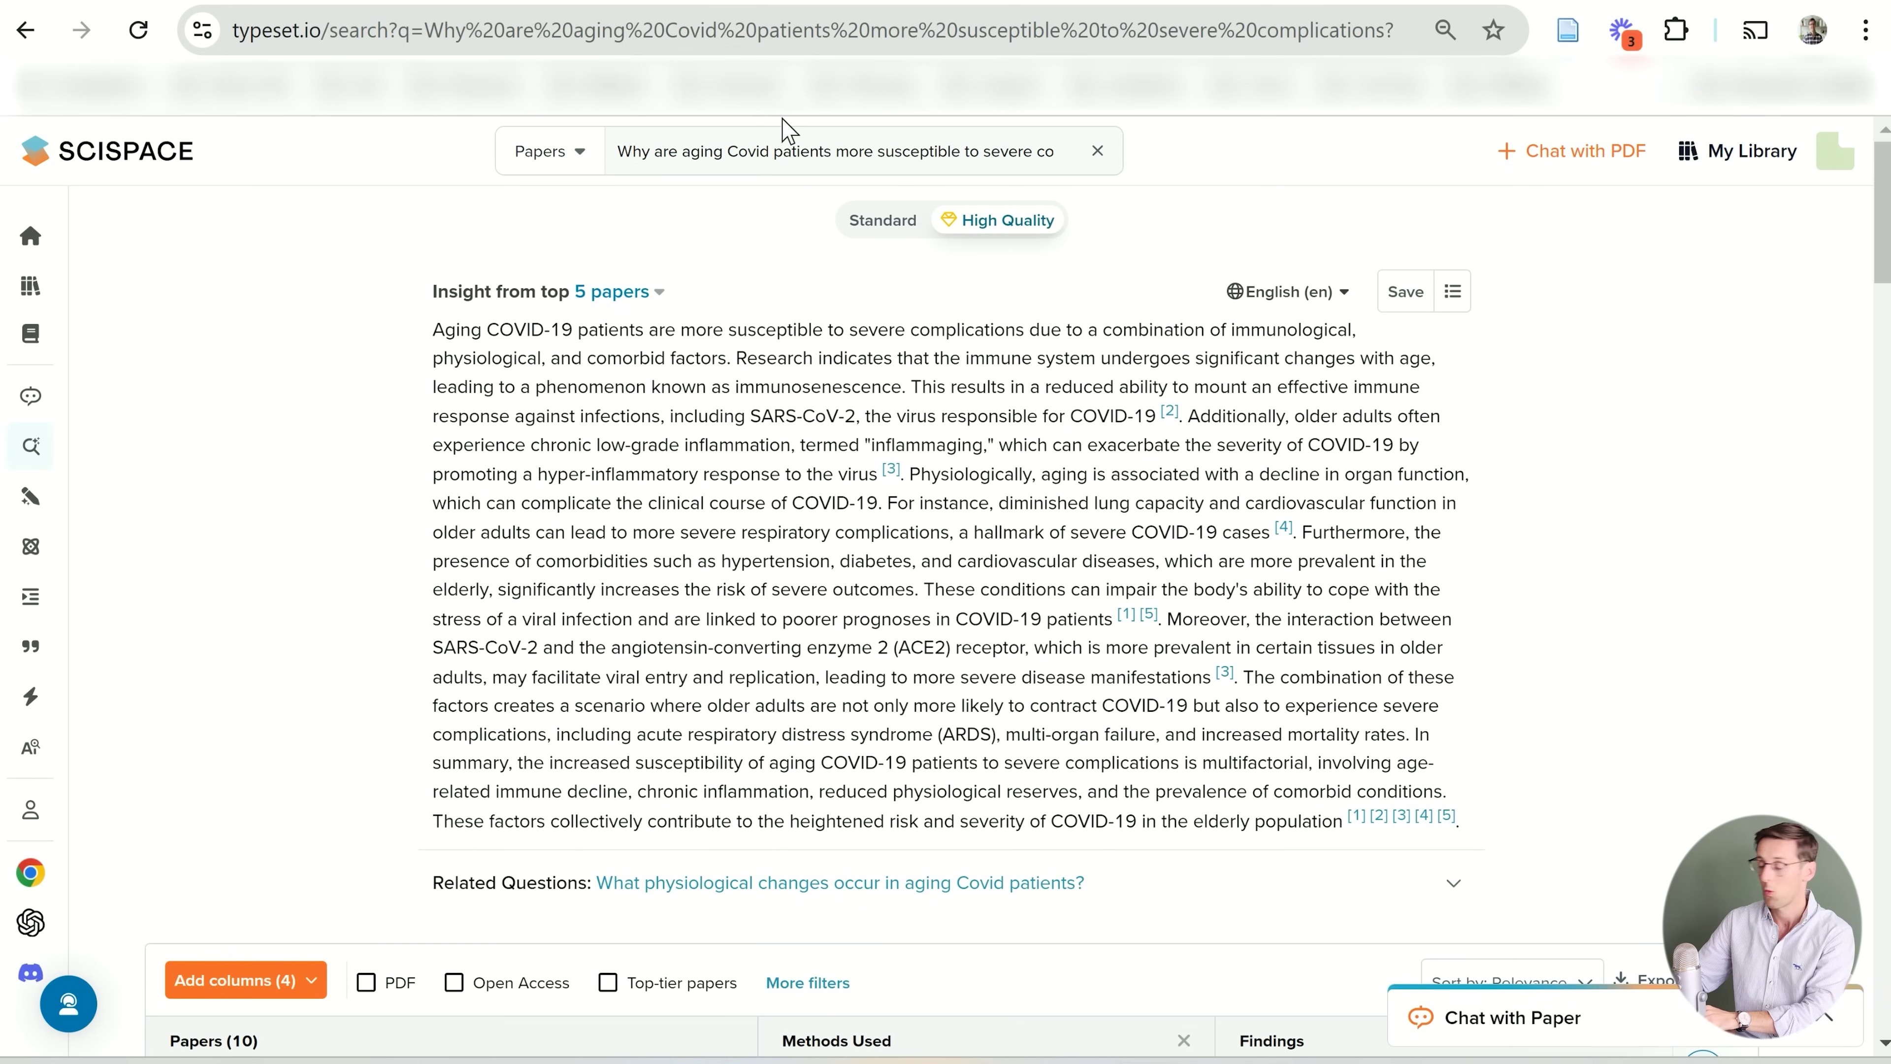
# Examine the results table's columns, the suggested additional columns and the form for creating a custom column
pyautogui.scroll(-5, 359, 593)
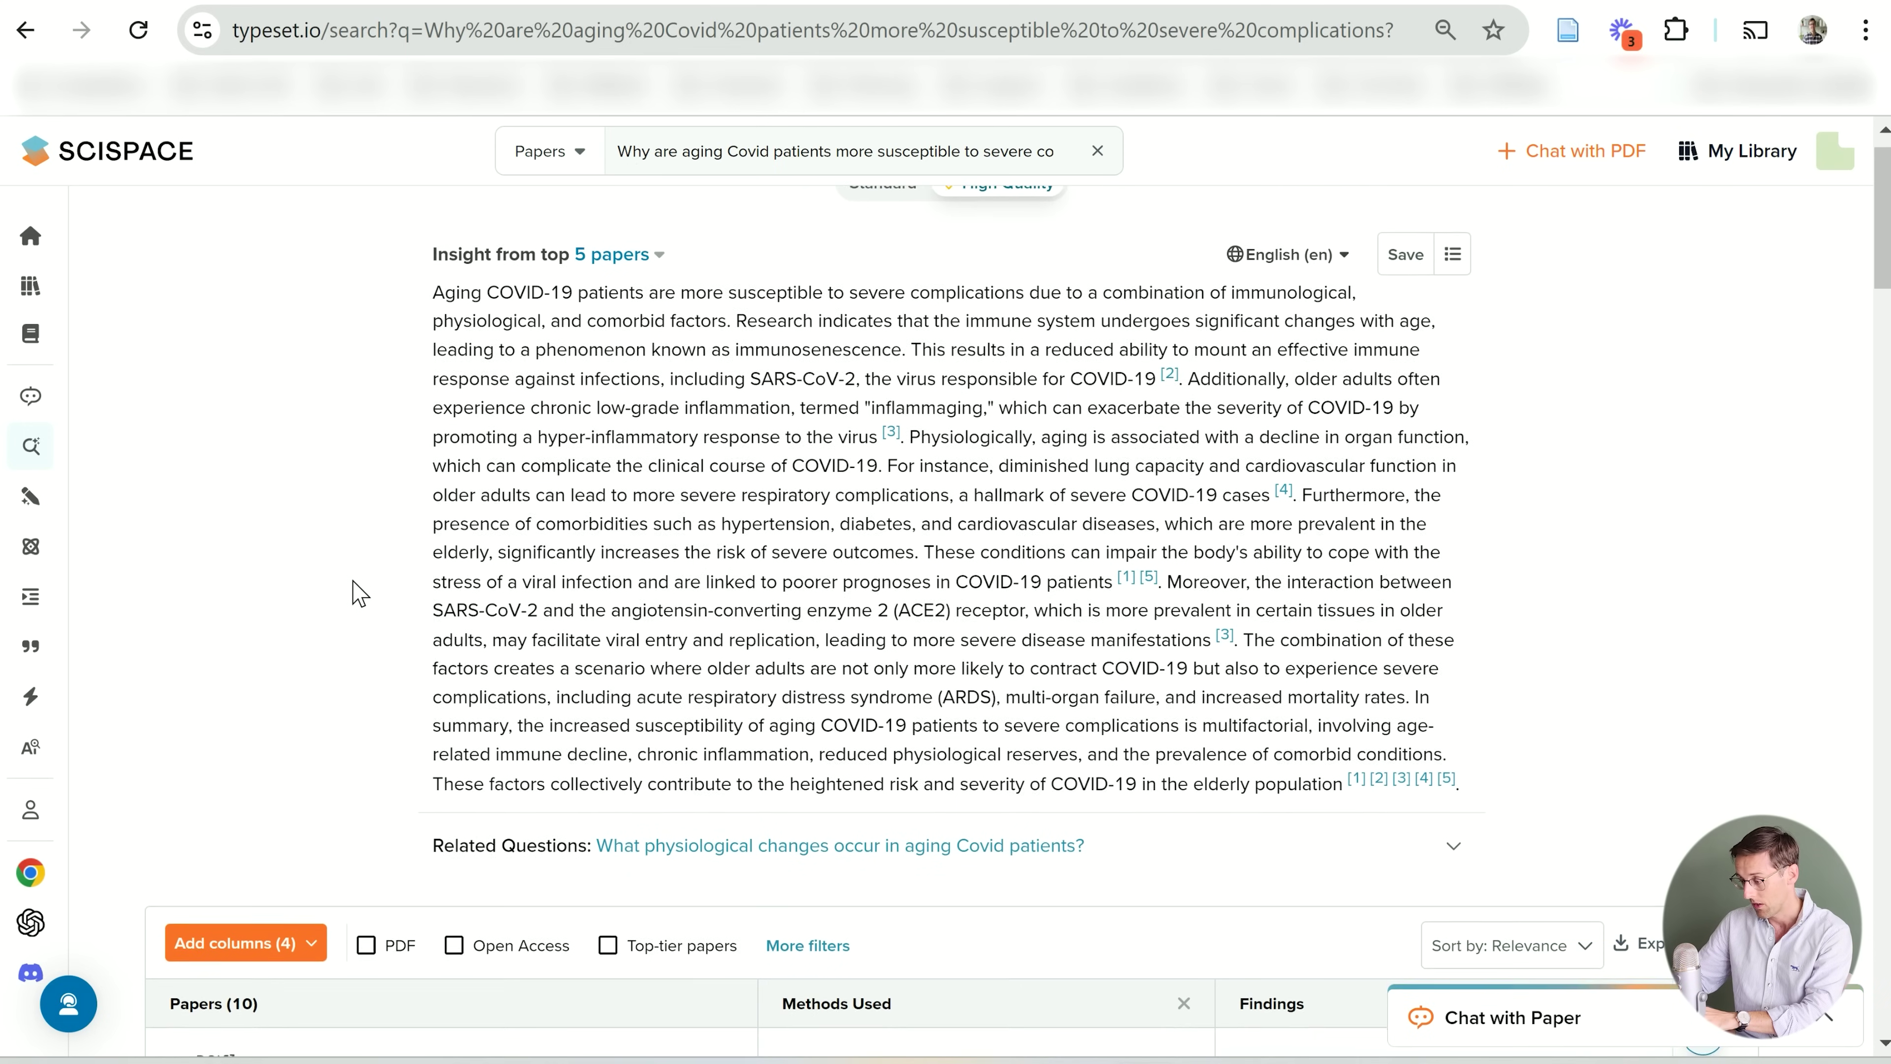
pyautogui.scroll(-3, 360, 592)
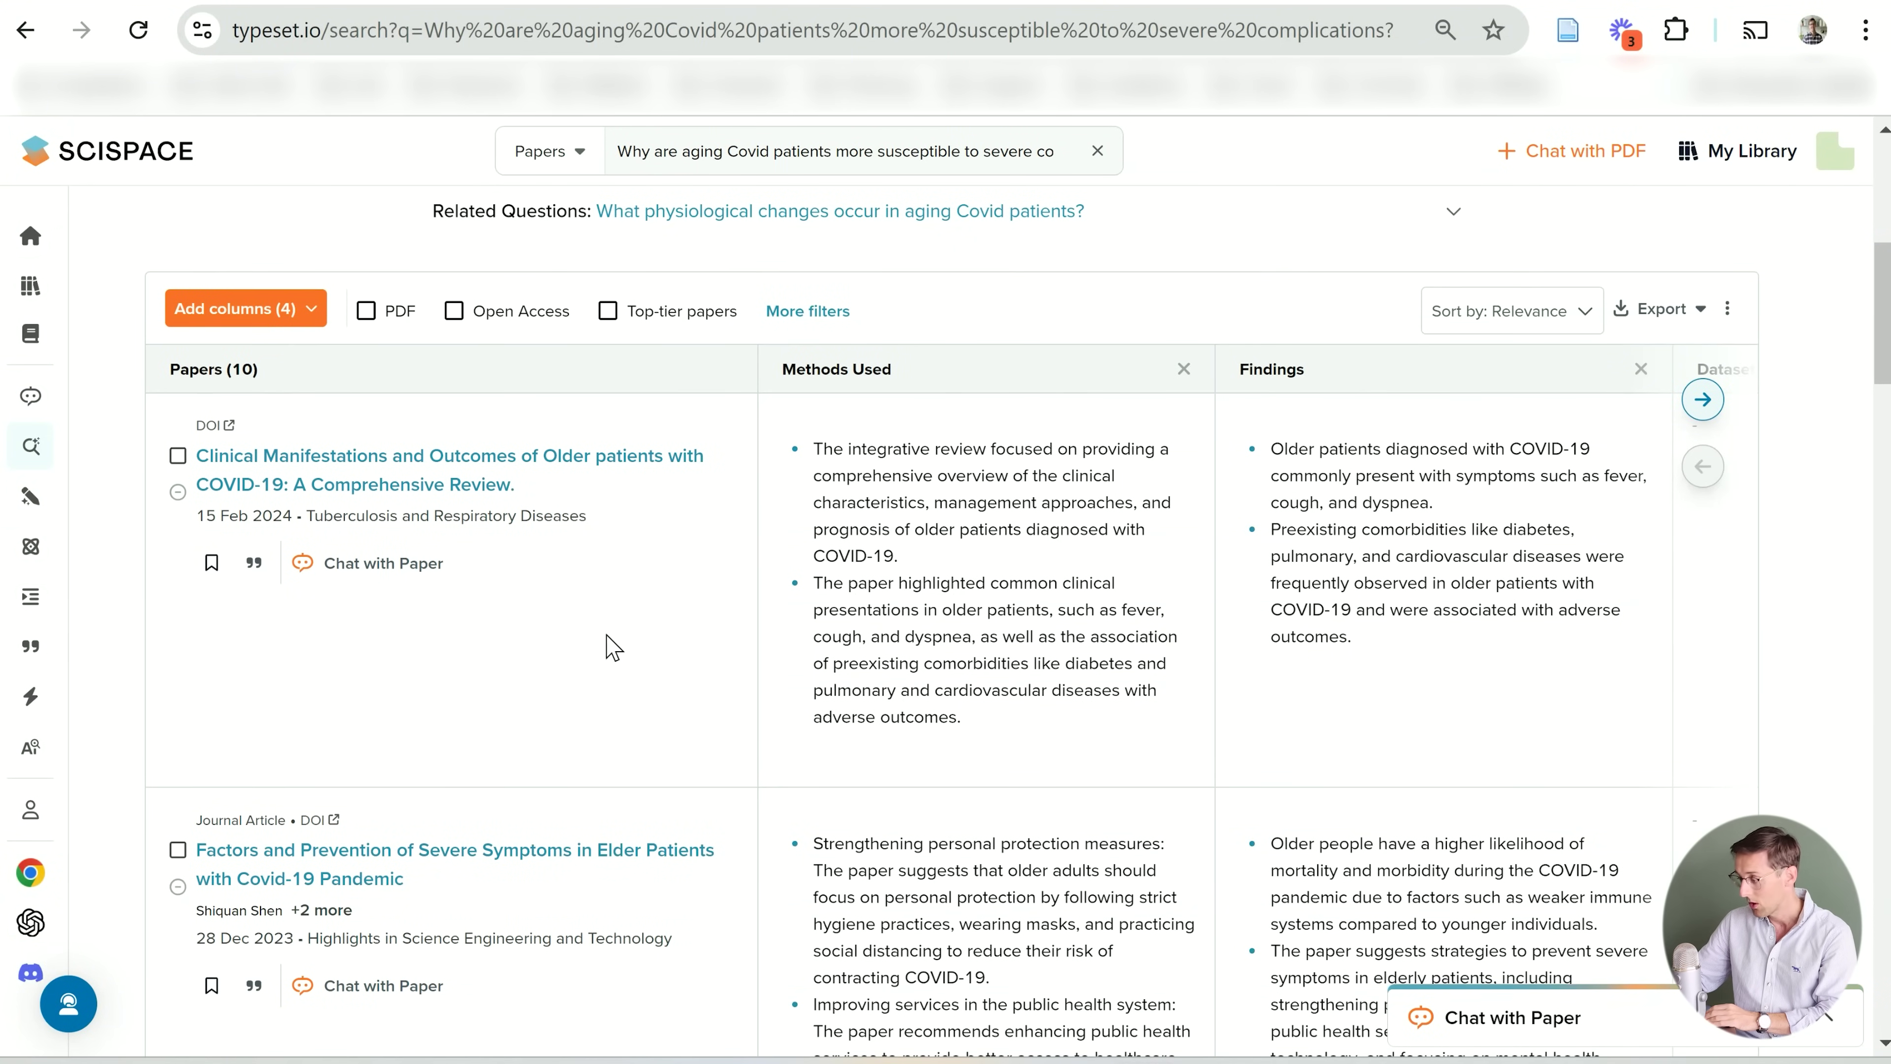
pyautogui.hscroll(2, 866, 664)
pyautogui.hscroll(-2, 865, 663)
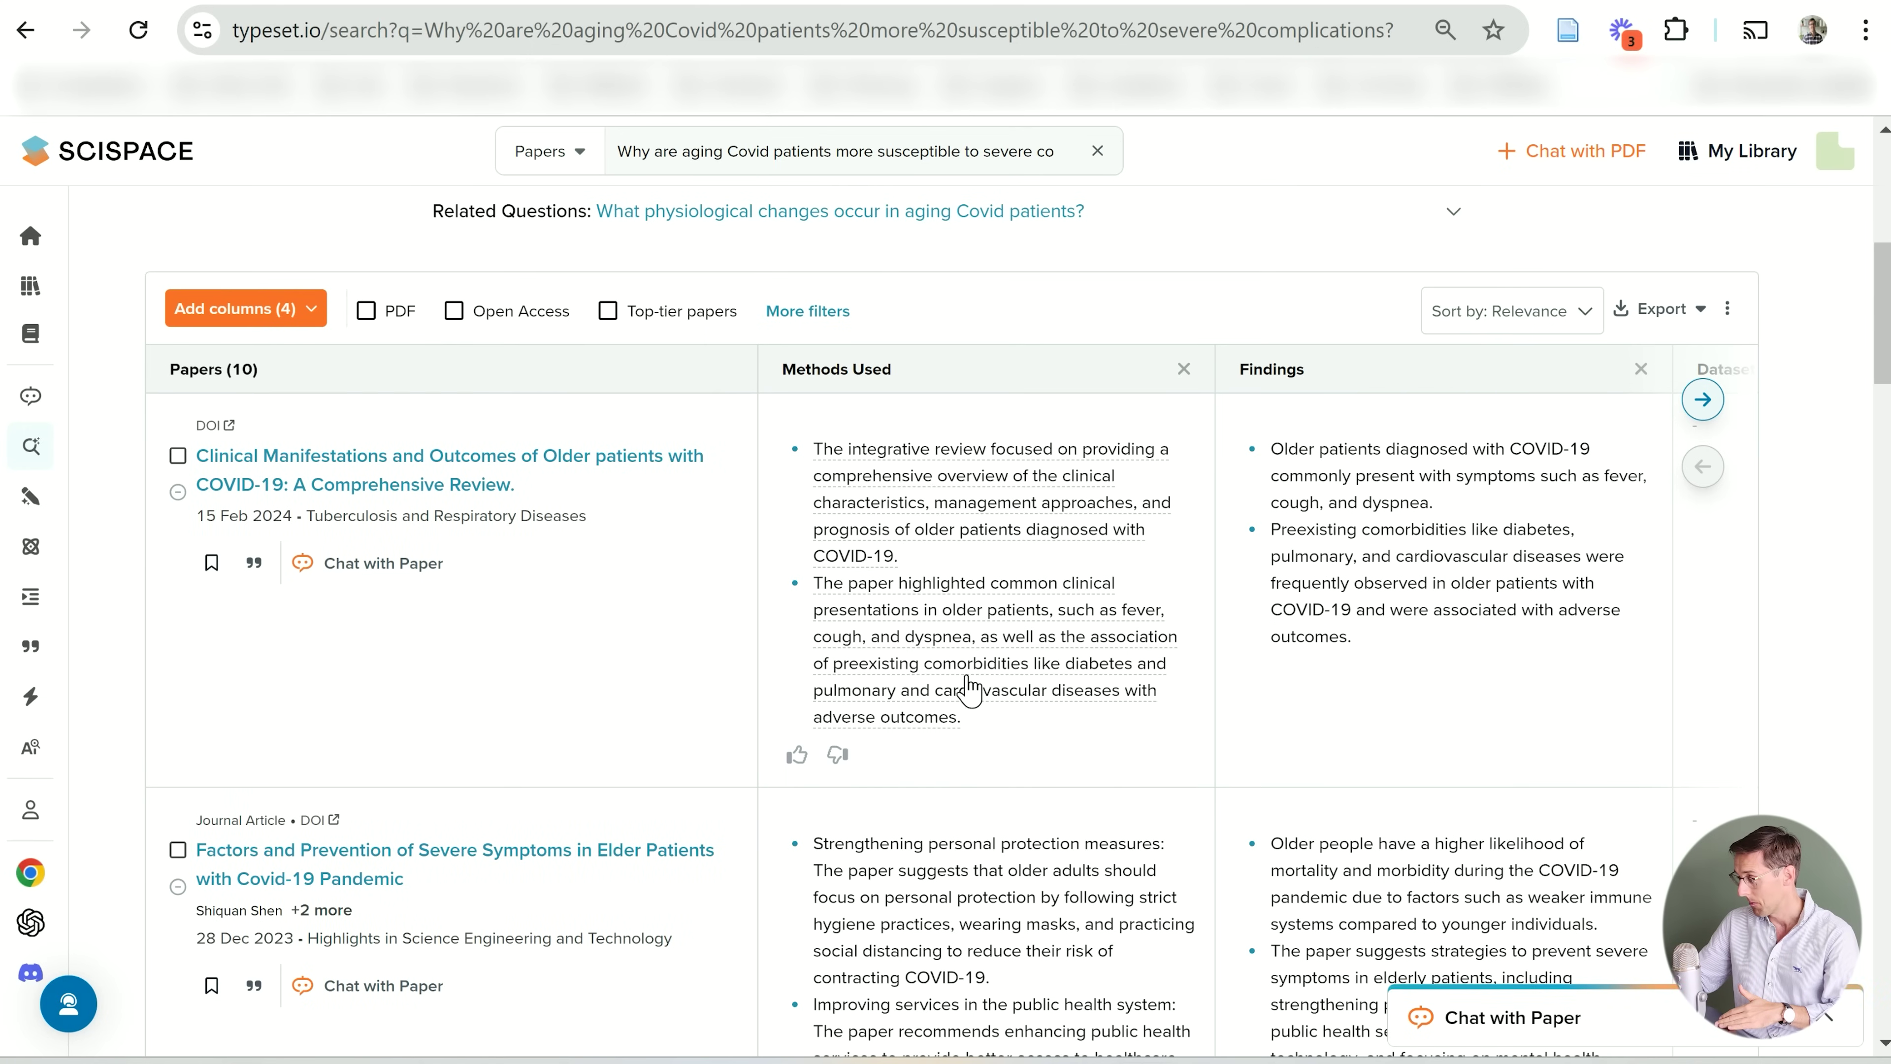
pyautogui.hscroll(3, 967, 689)
pyautogui.hscroll(3, 975, 689)
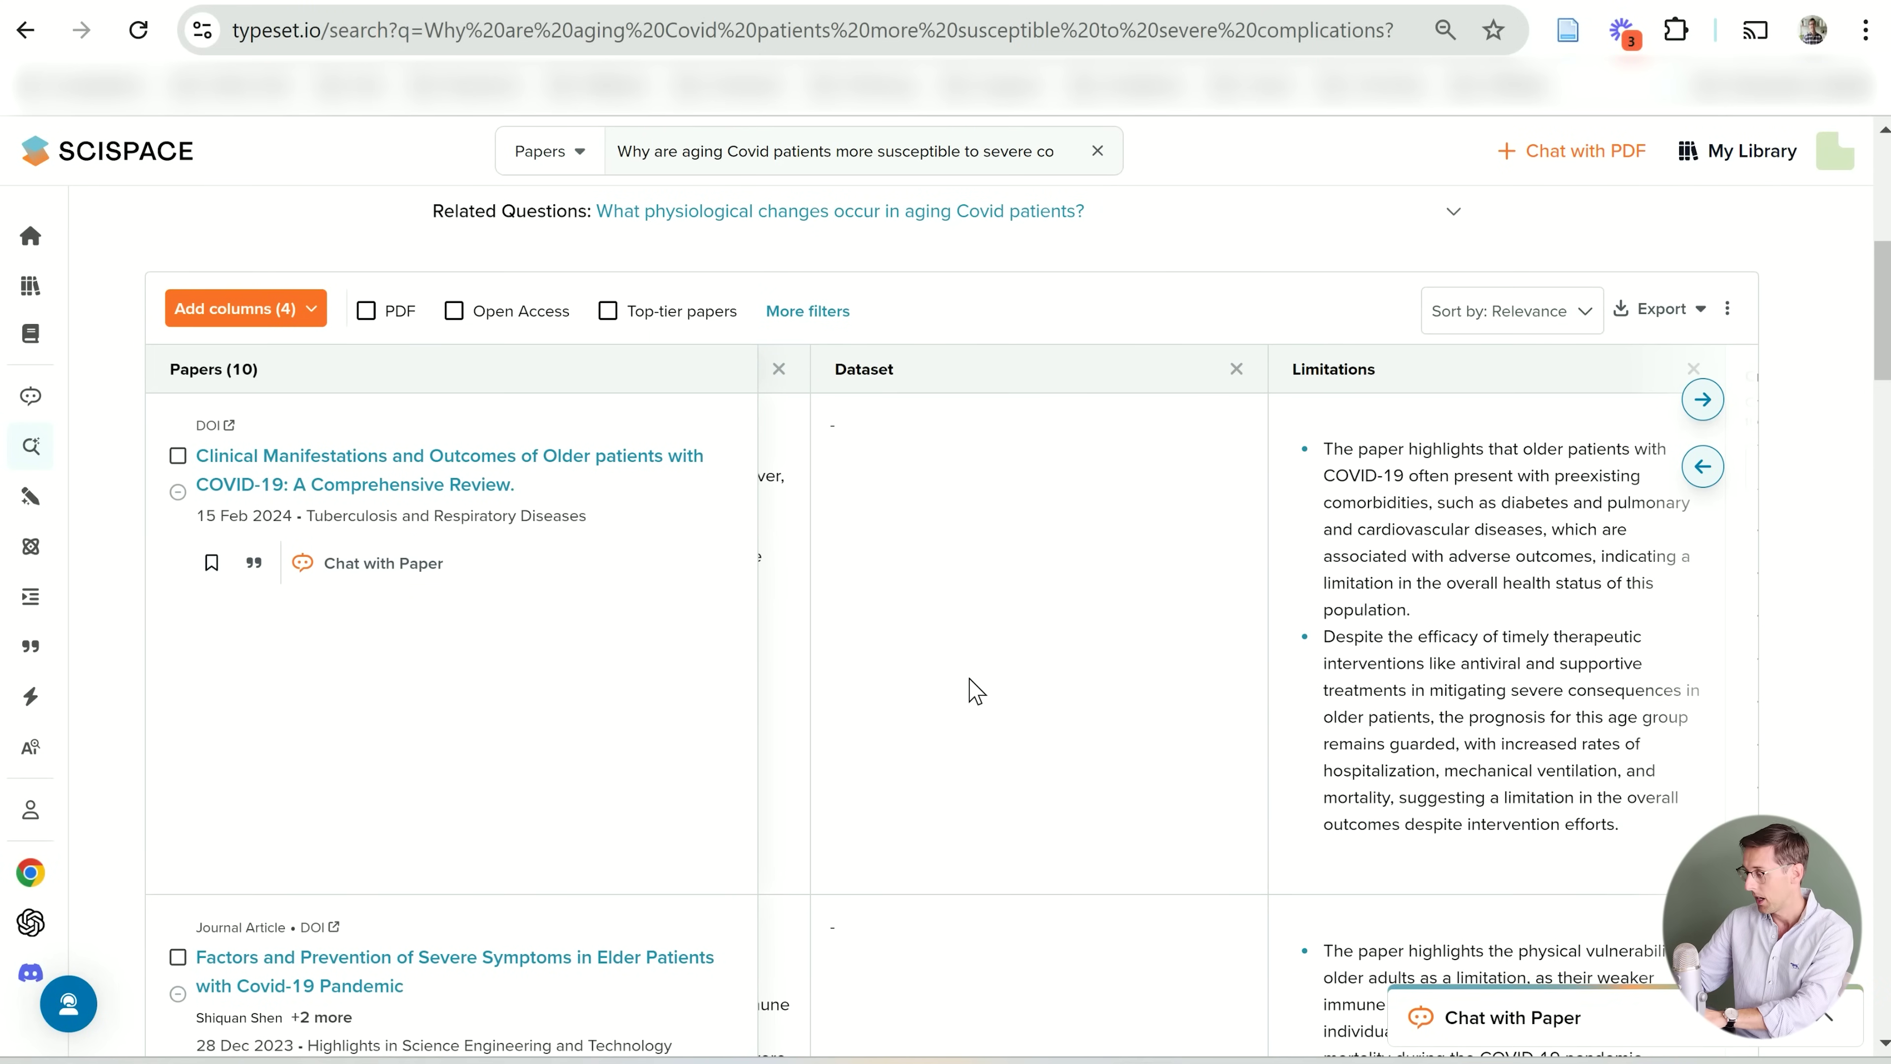
pyautogui.hscroll(3, 1299, 703)
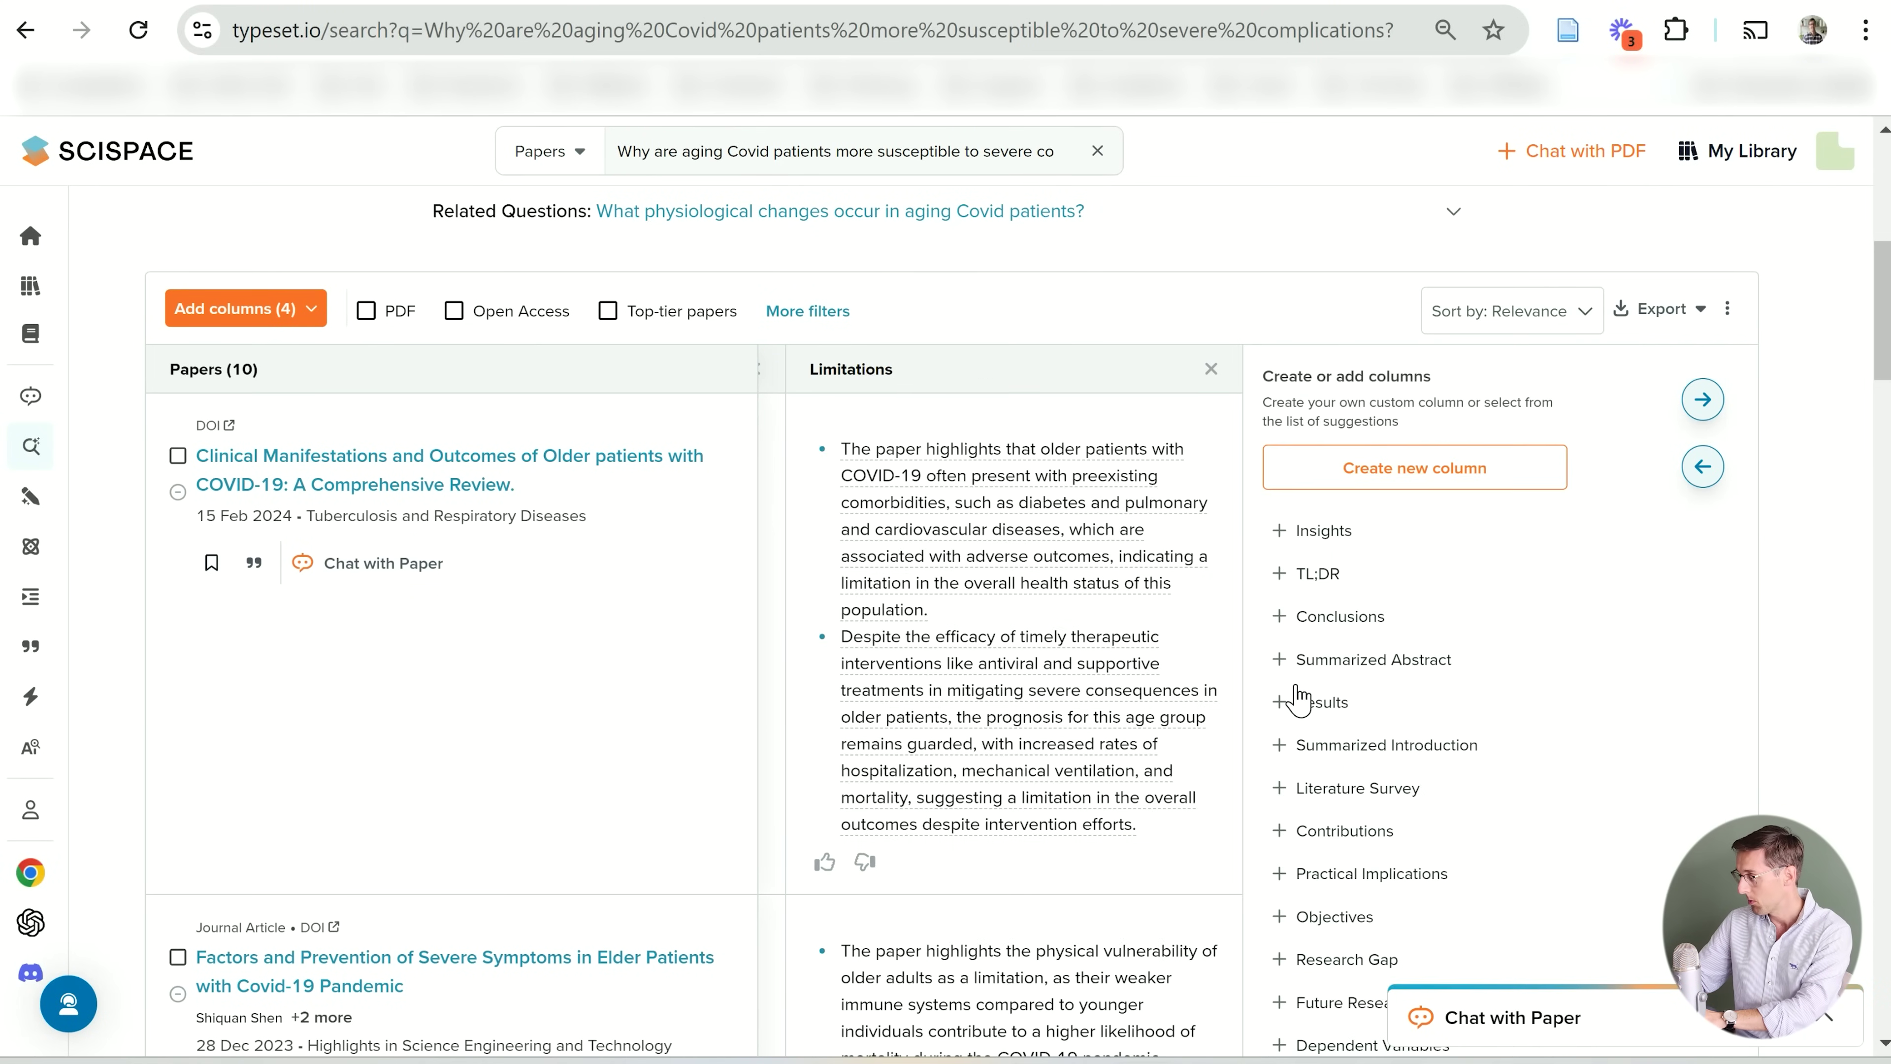
pyautogui.hscroll(-6, 1299, 702)
pyautogui.hscroll(6, 1299, 700)
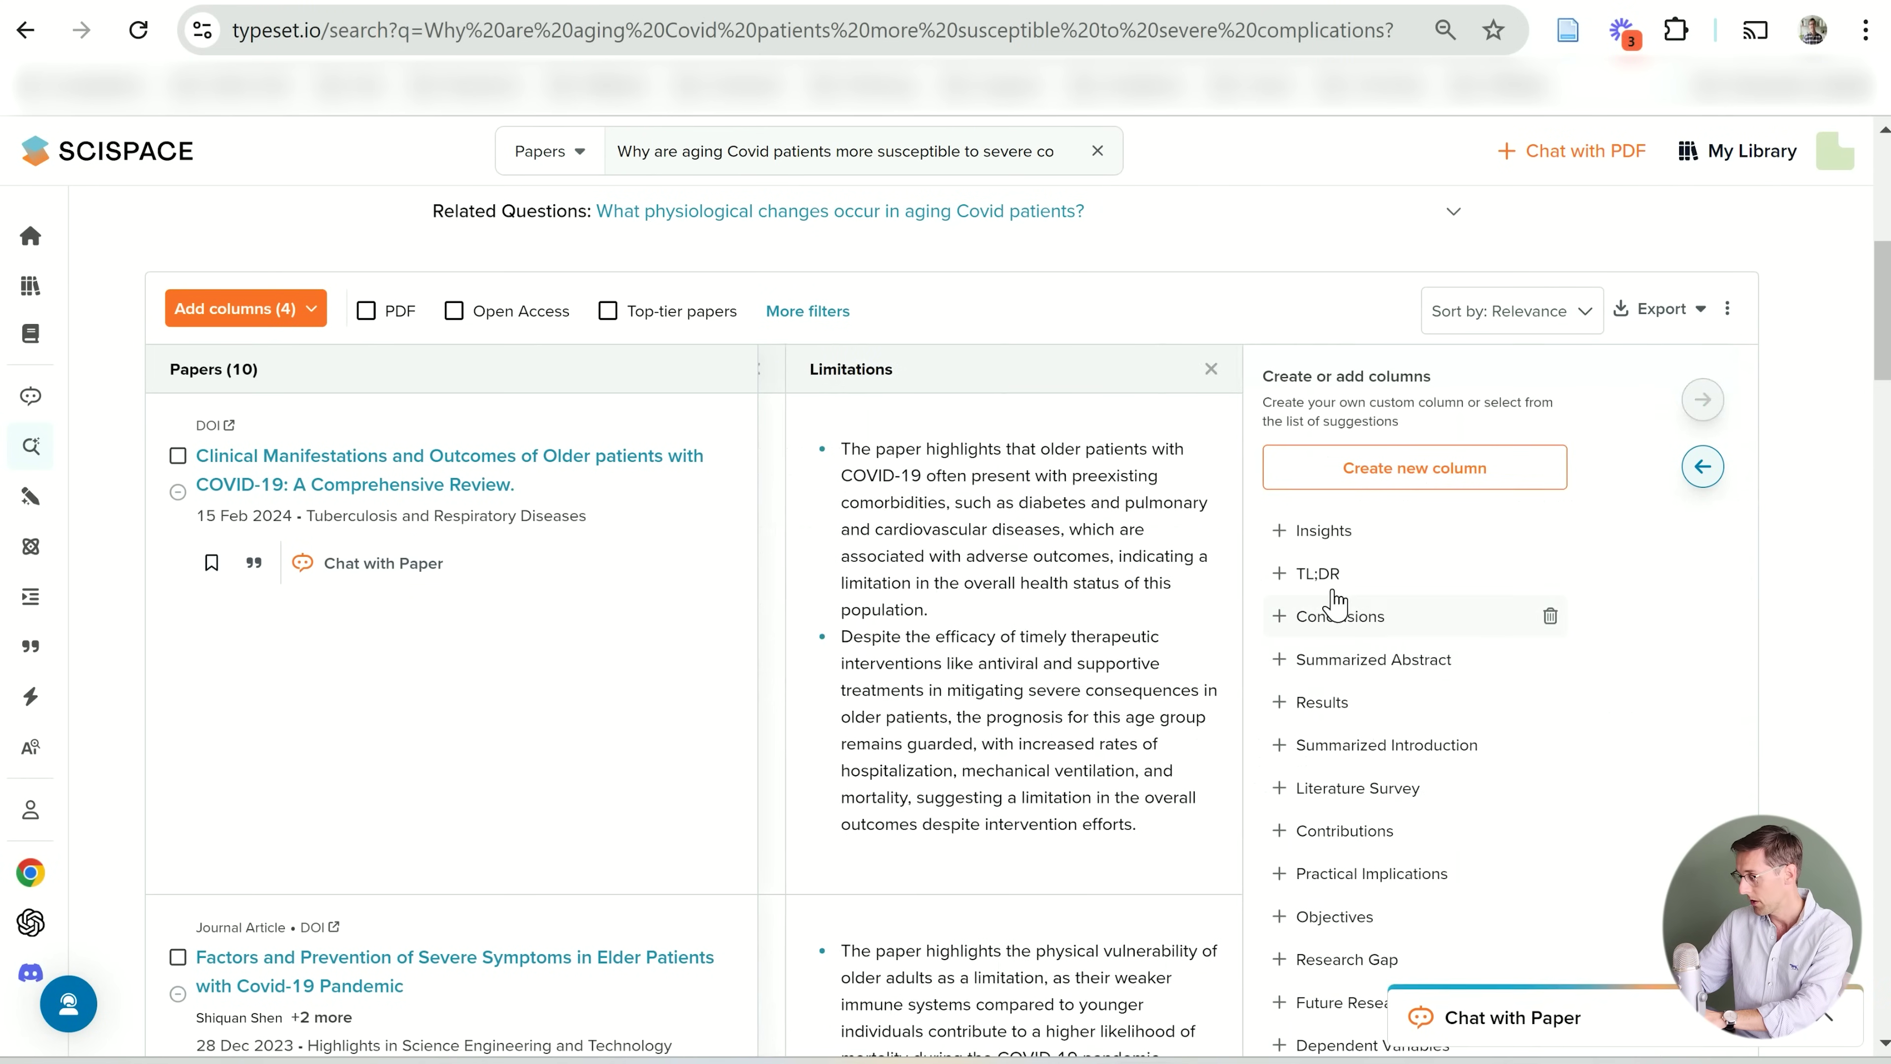
pyautogui.scroll(-4, 1344, 845)
pyautogui.scroll(6, 1343, 845)
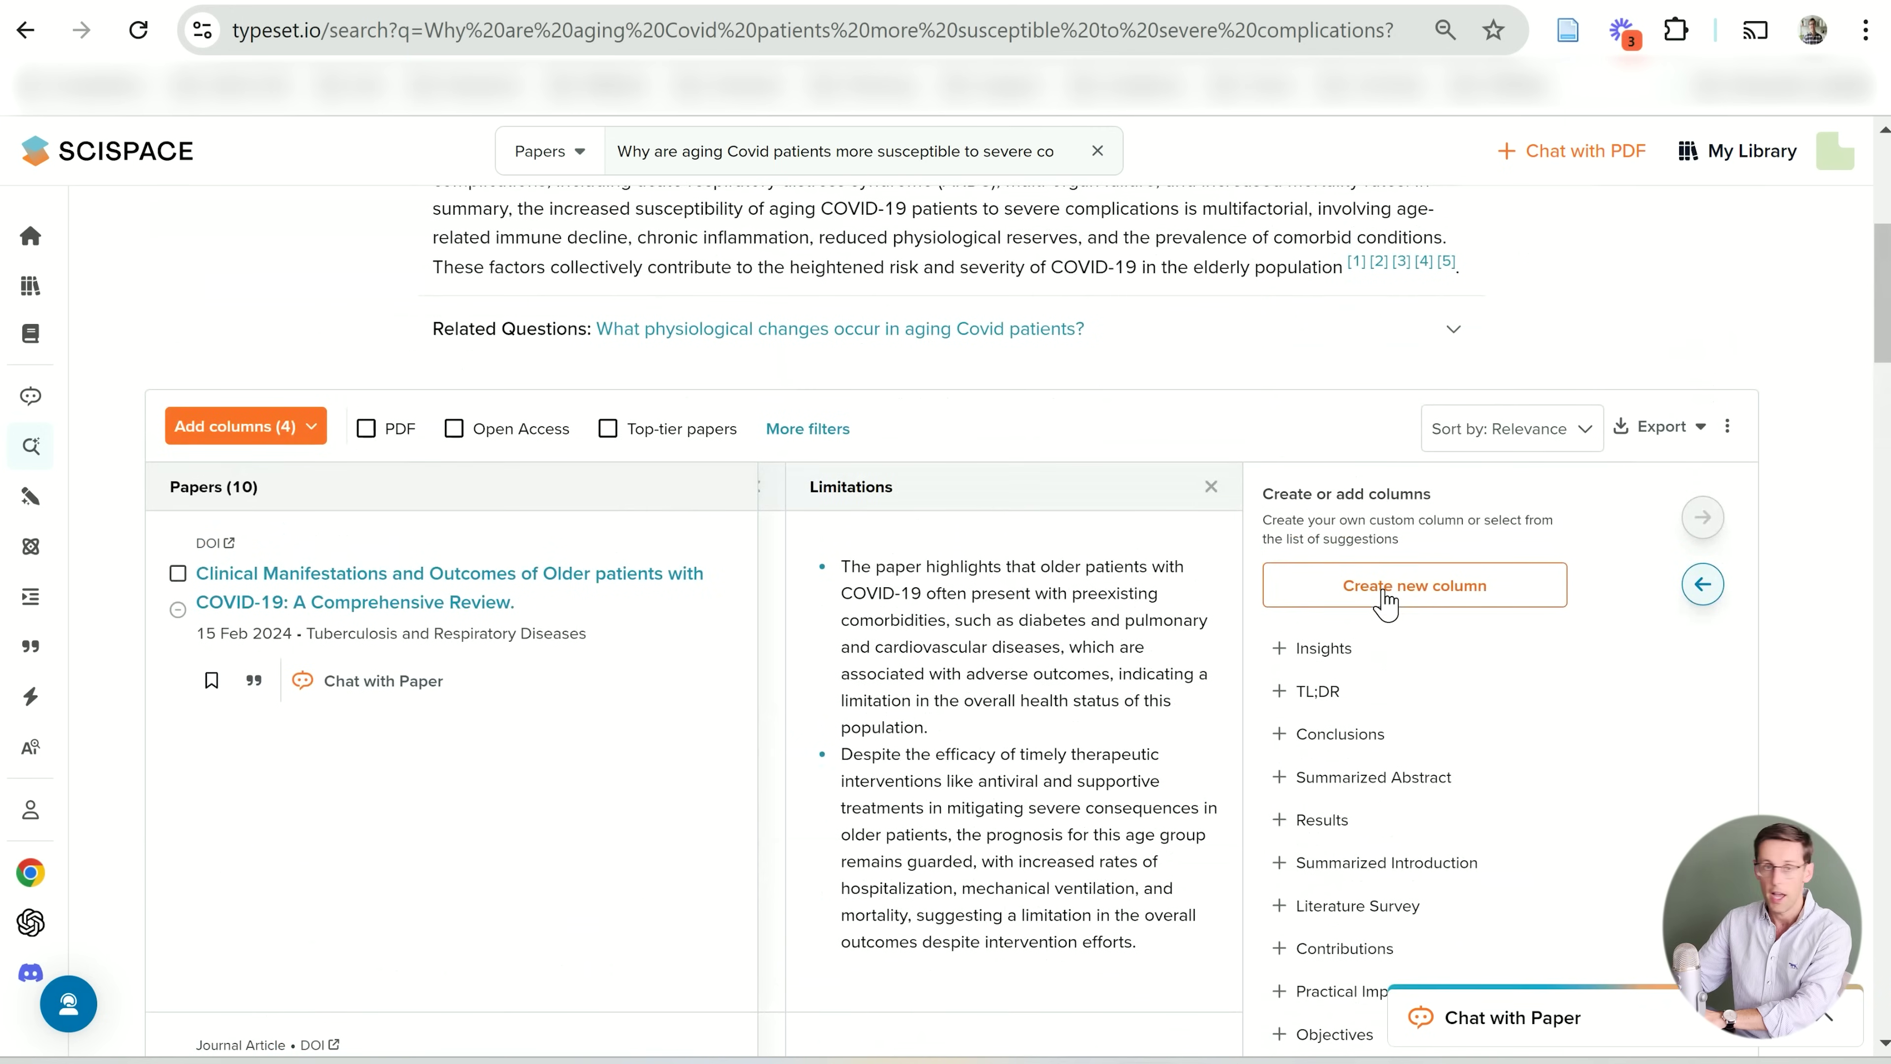
pyautogui.click(1385, 600)
pyautogui.click(1366, 592)
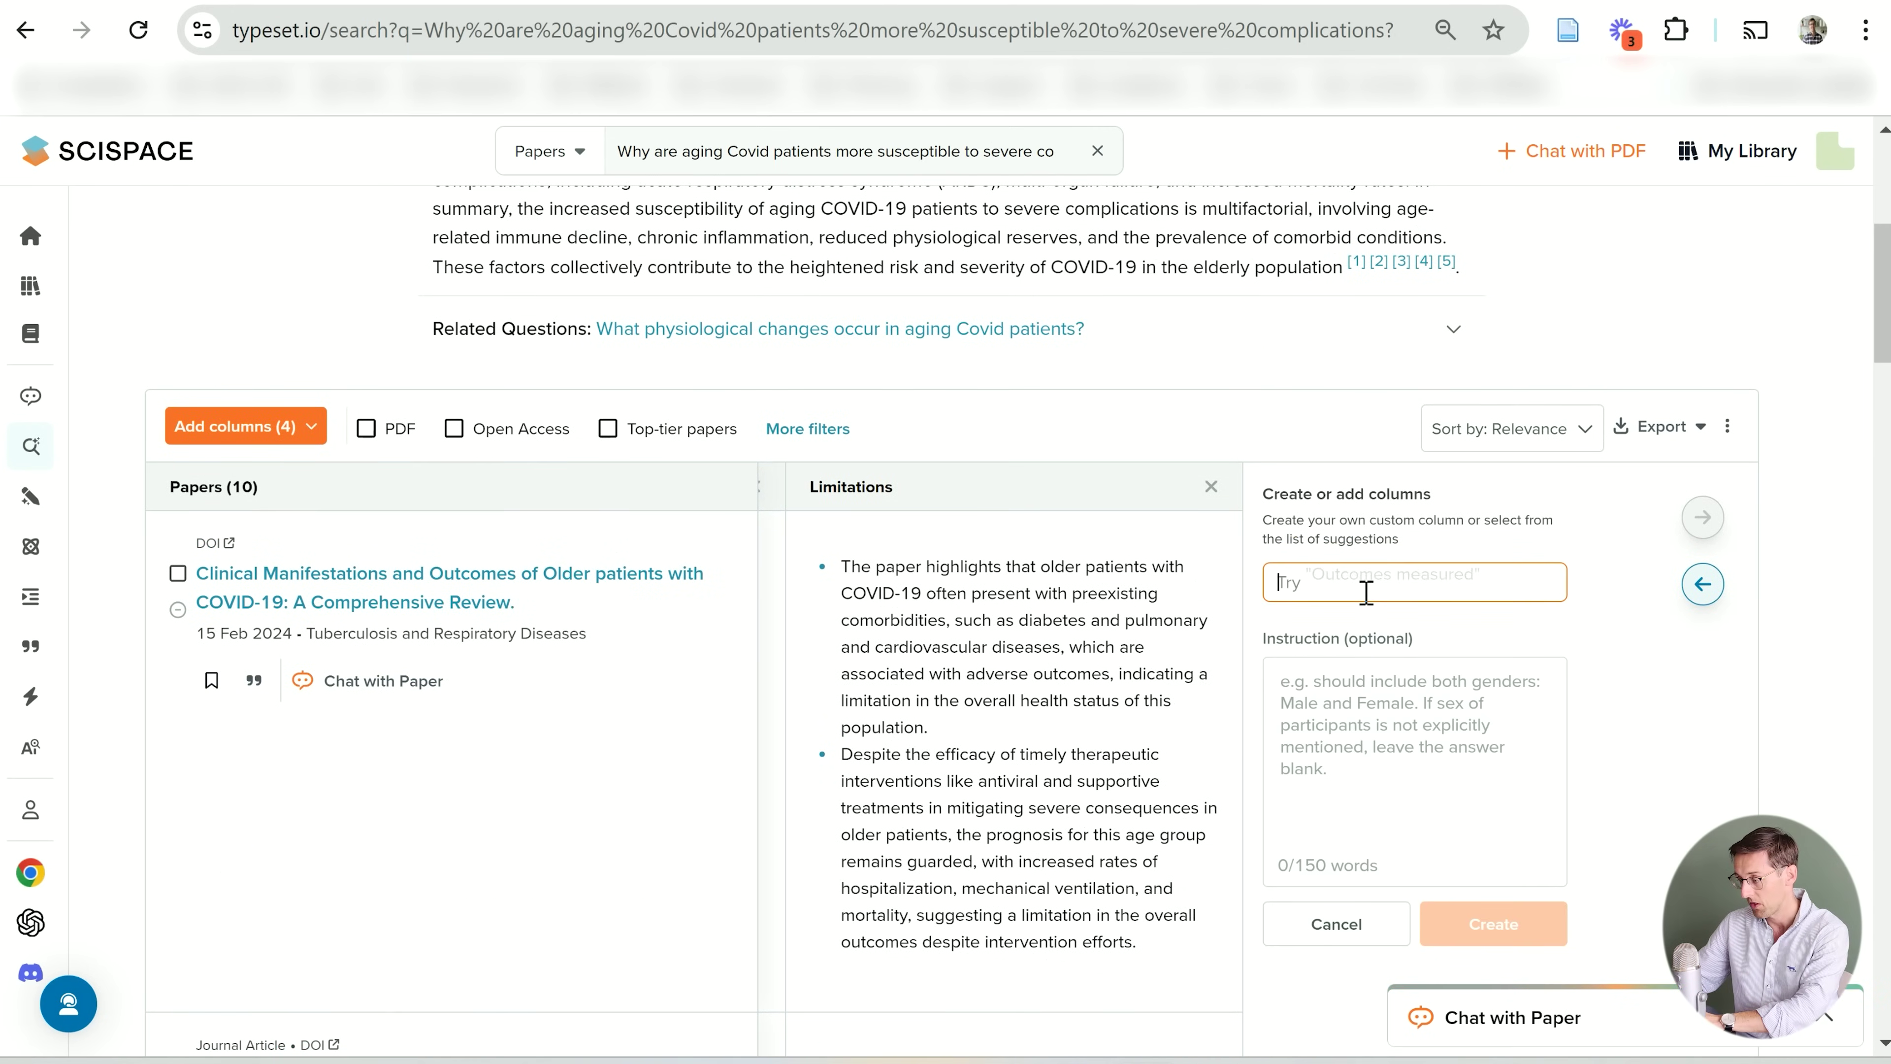
# Add the suggested Practical Implications and Future Research columns to the results table
pyautogui.click(301, 430)
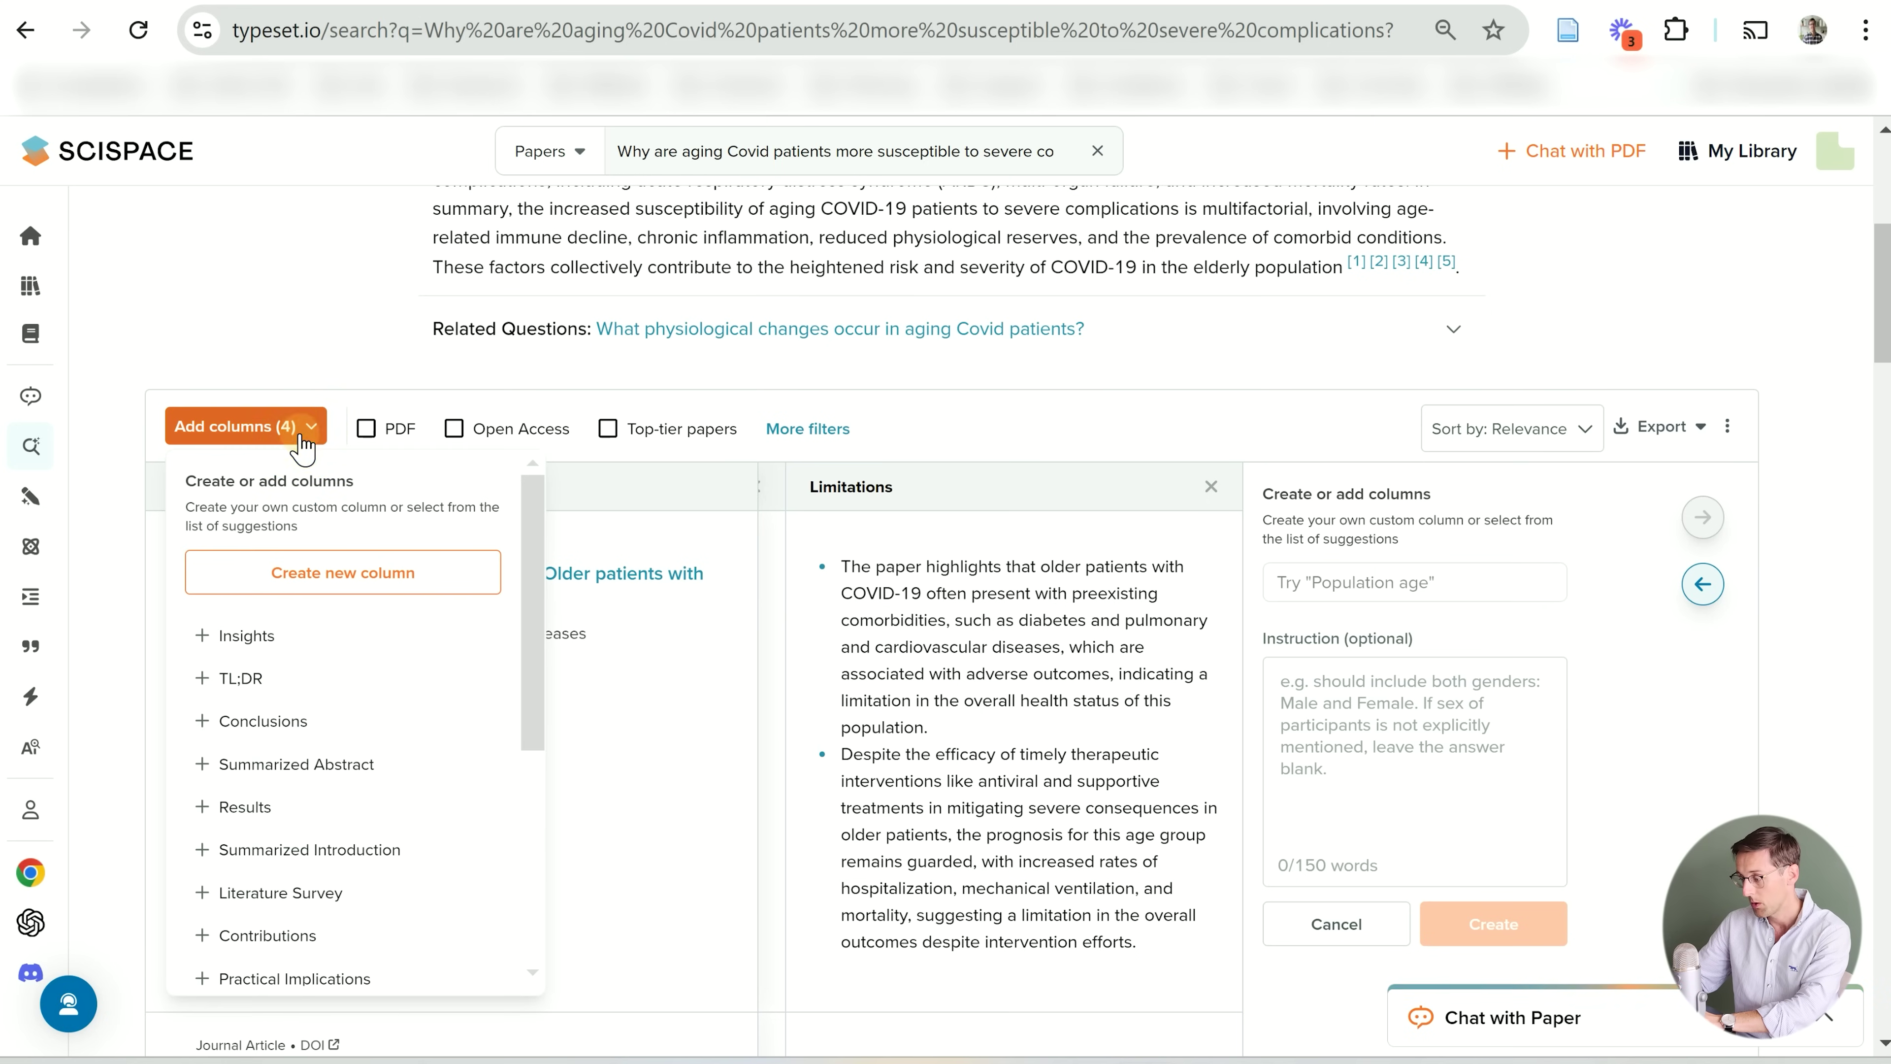
pyautogui.scroll(-3, 409, 815)
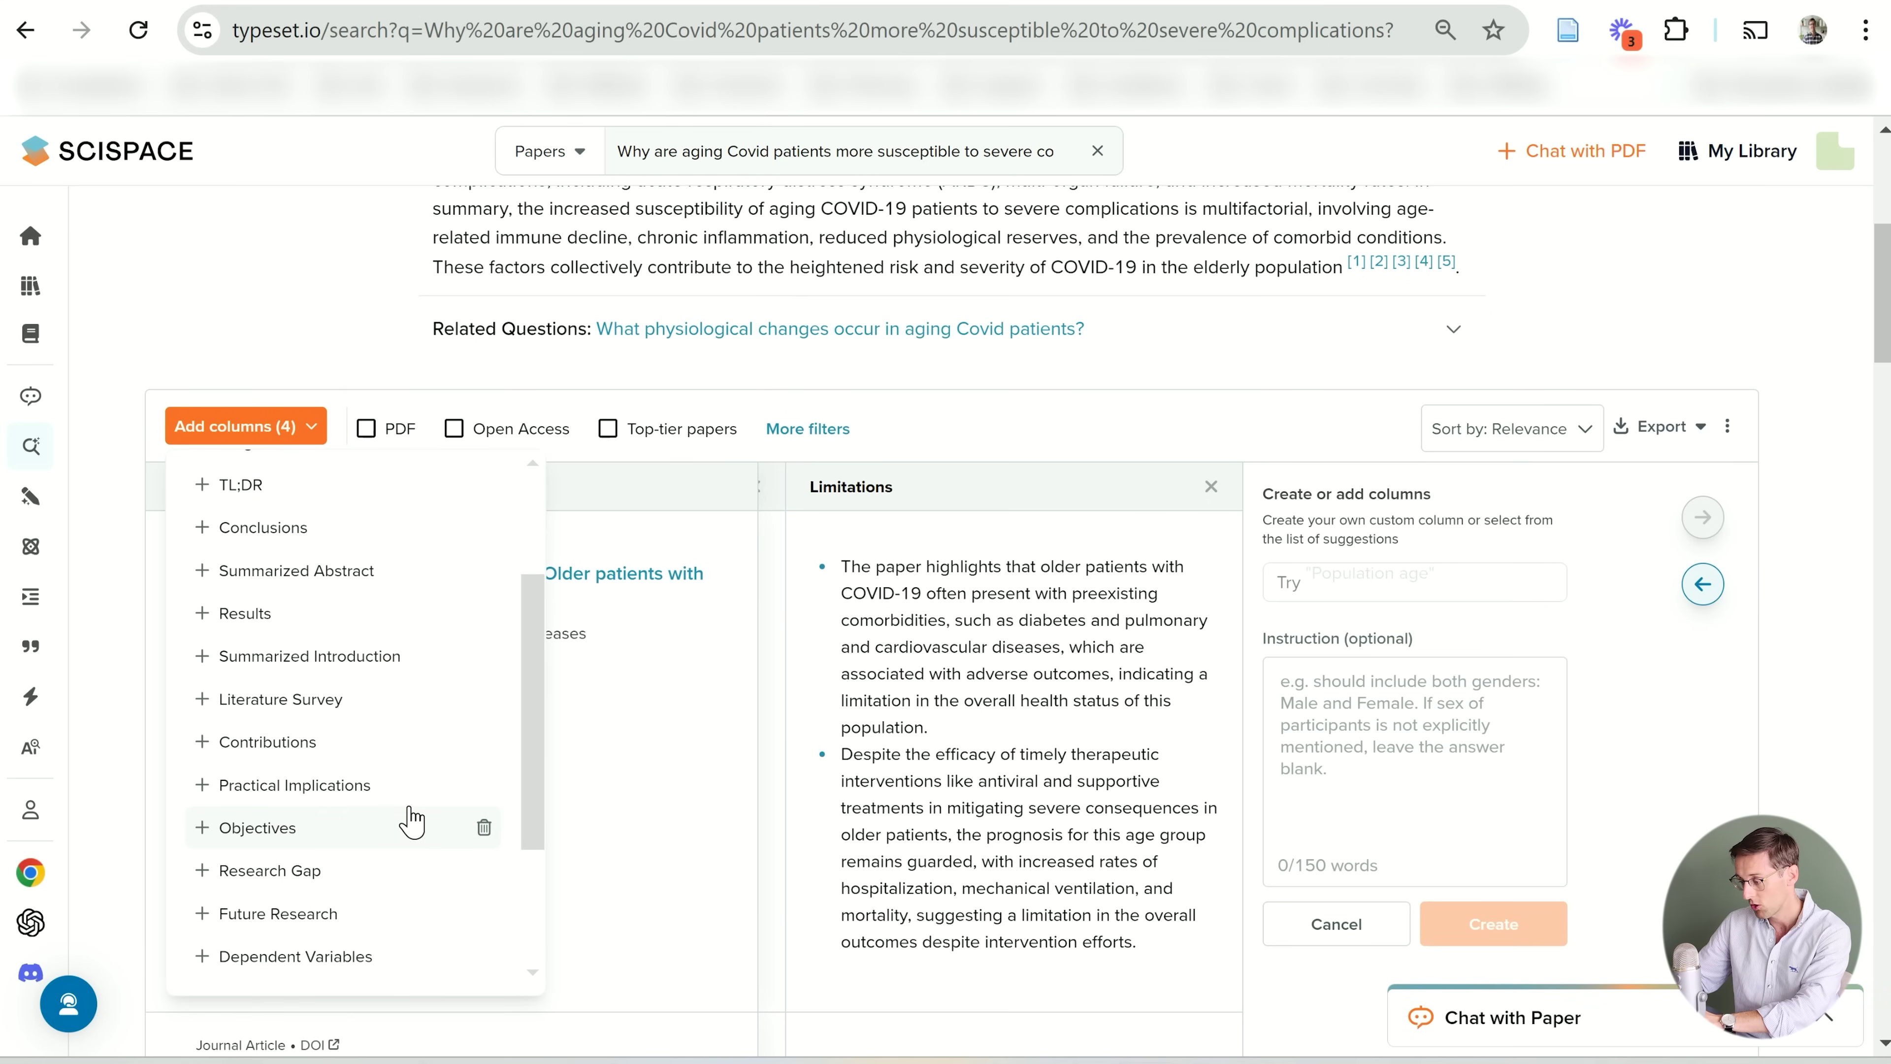
pyautogui.click(298, 785)
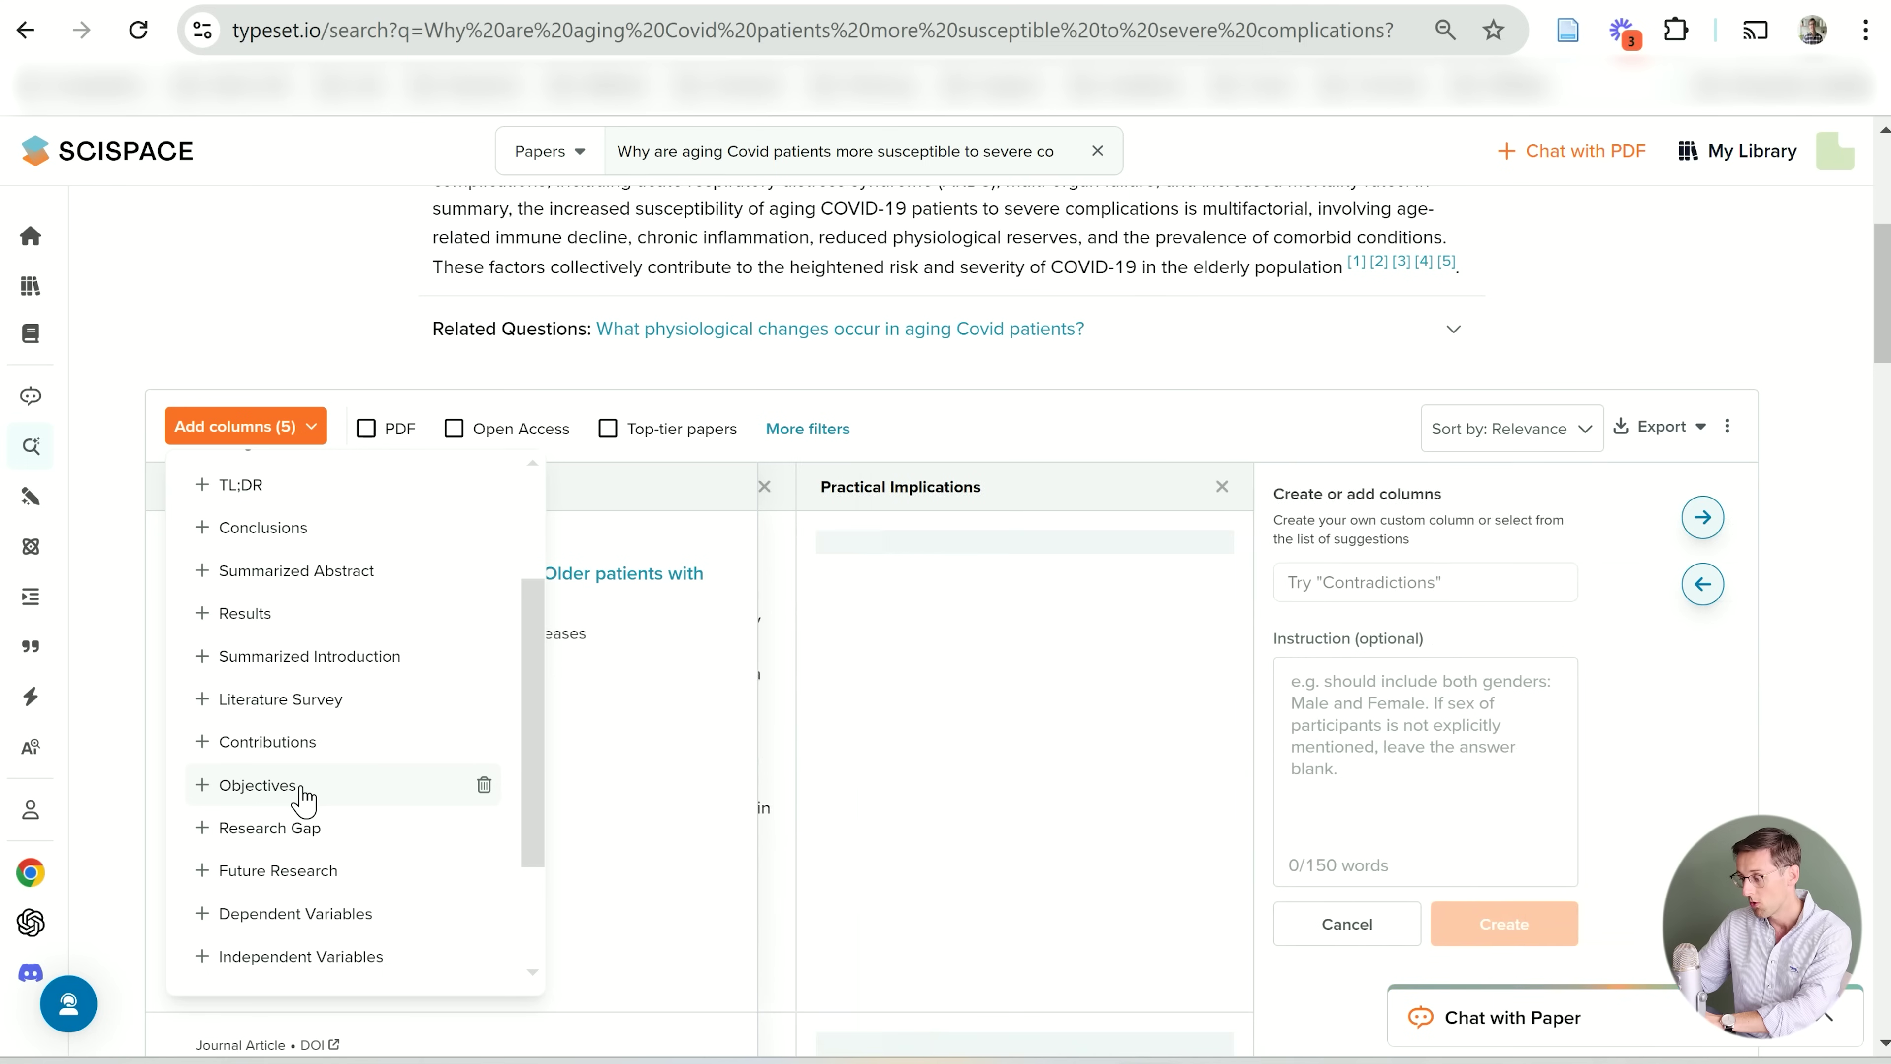
pyautogui.scroll(-2, 301, 793)
pyautogui.click(259, 745)
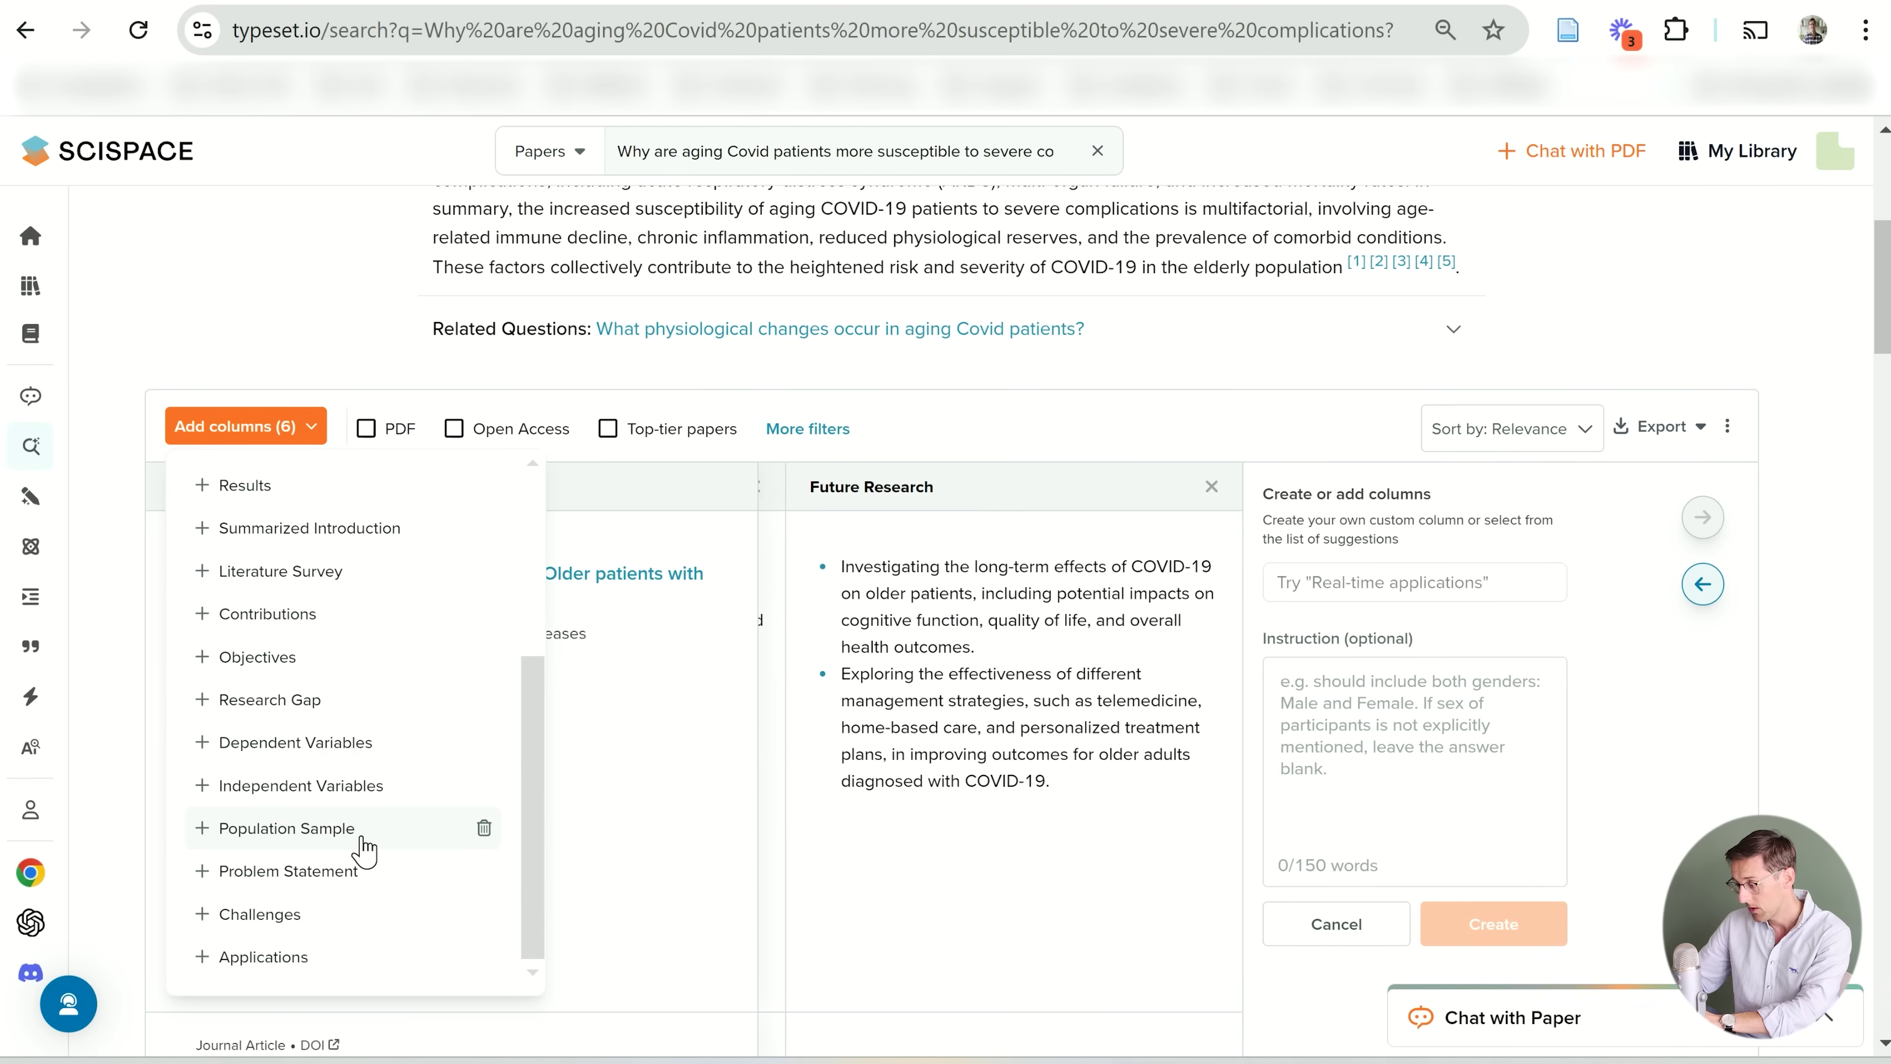
# Add the suggested Objectives column to the results table and close the column list
pyautogui.scroll(2, 361, 847)
pyautogui.scroll(3, 365, 848)
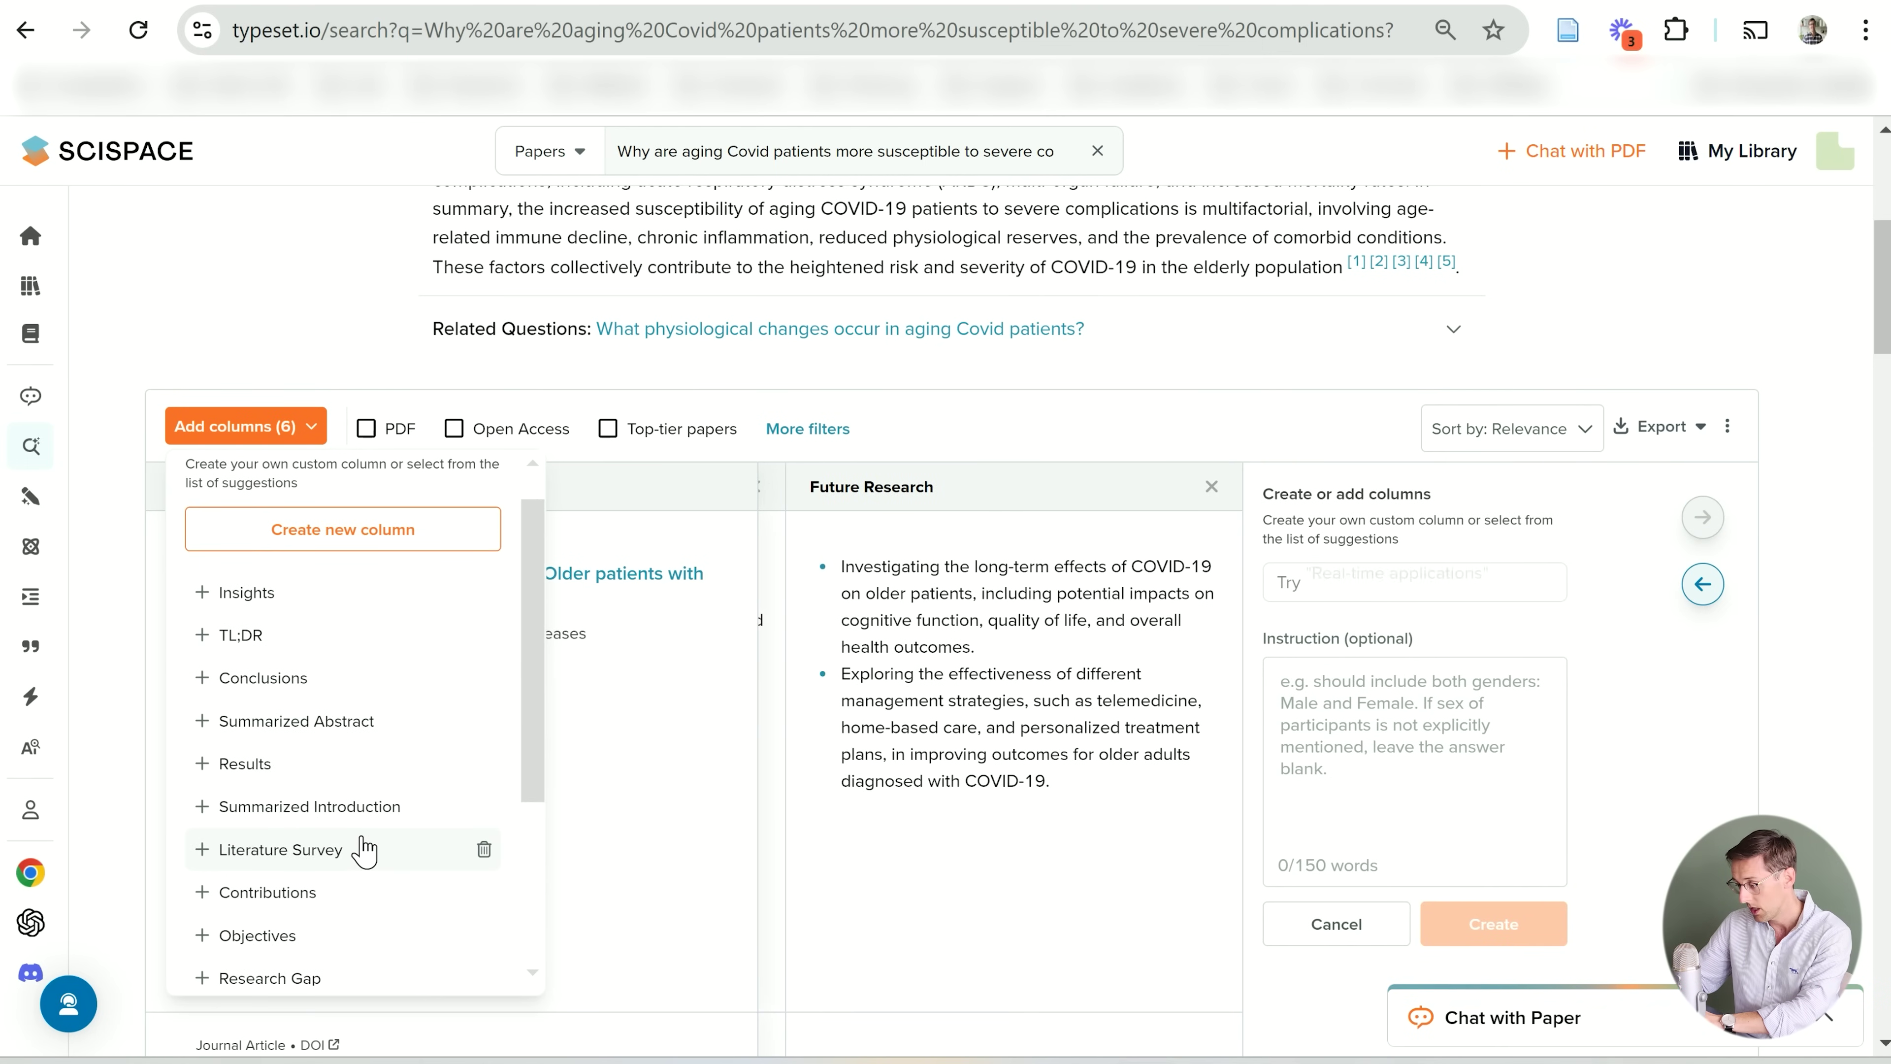
pyautogui.scroll(-2, 365, 849)
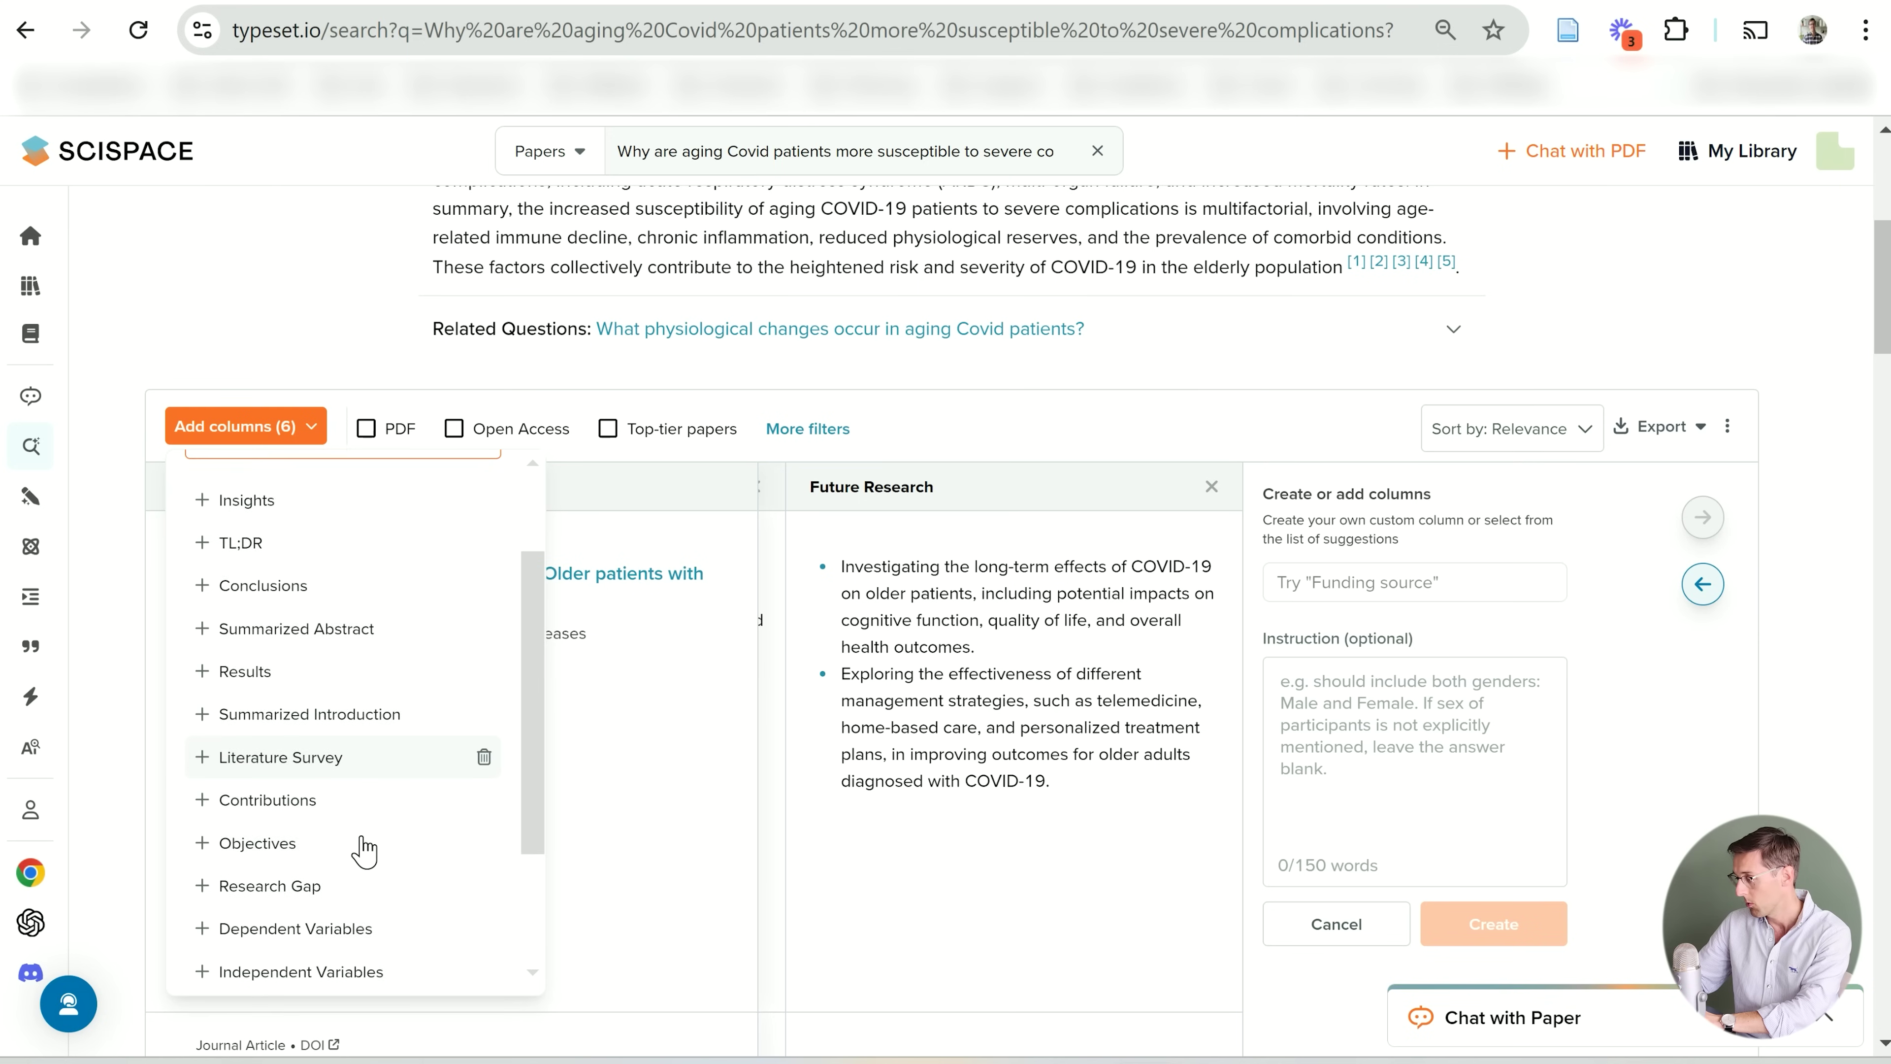
pyautogui.click(297, 831)
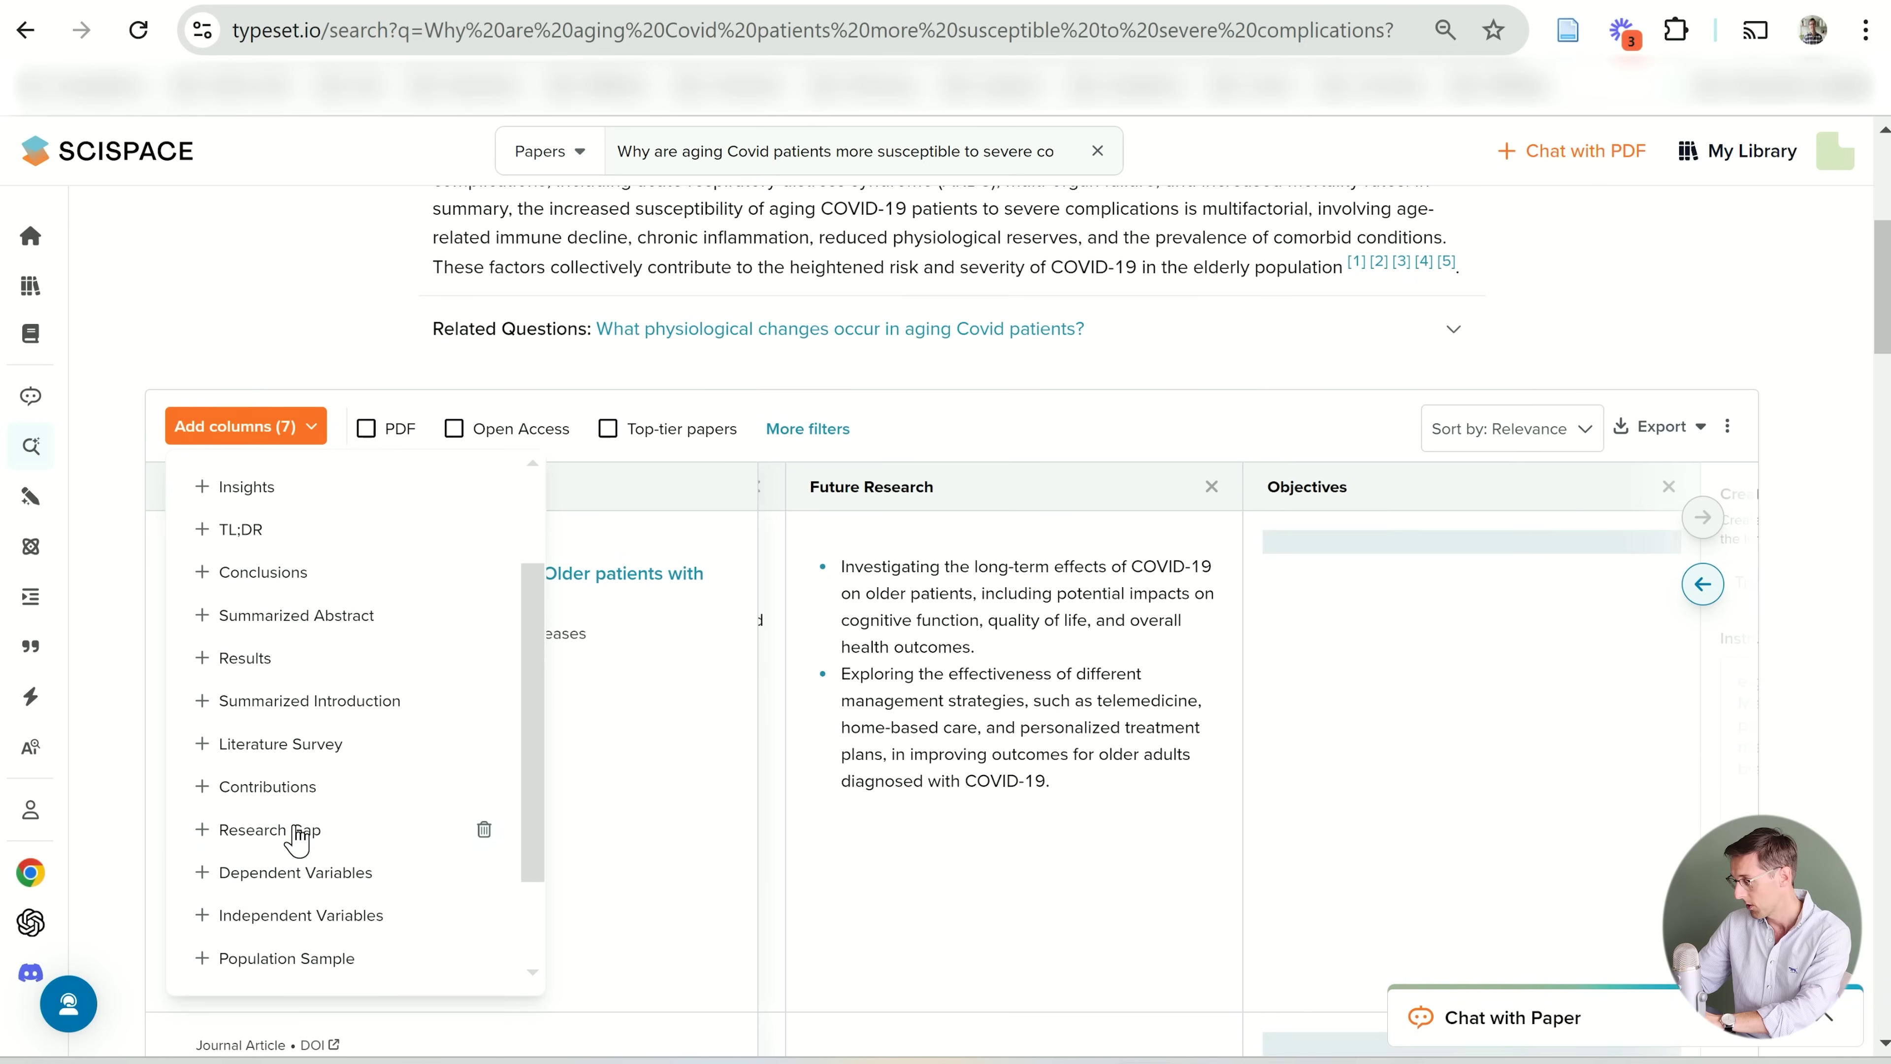
pyautogui.click(1096, 430)
# Browse the practical implications and future research of the listed papers, including the further papers loaded below
pyautogui.hscroll(-5, 1016, 767)
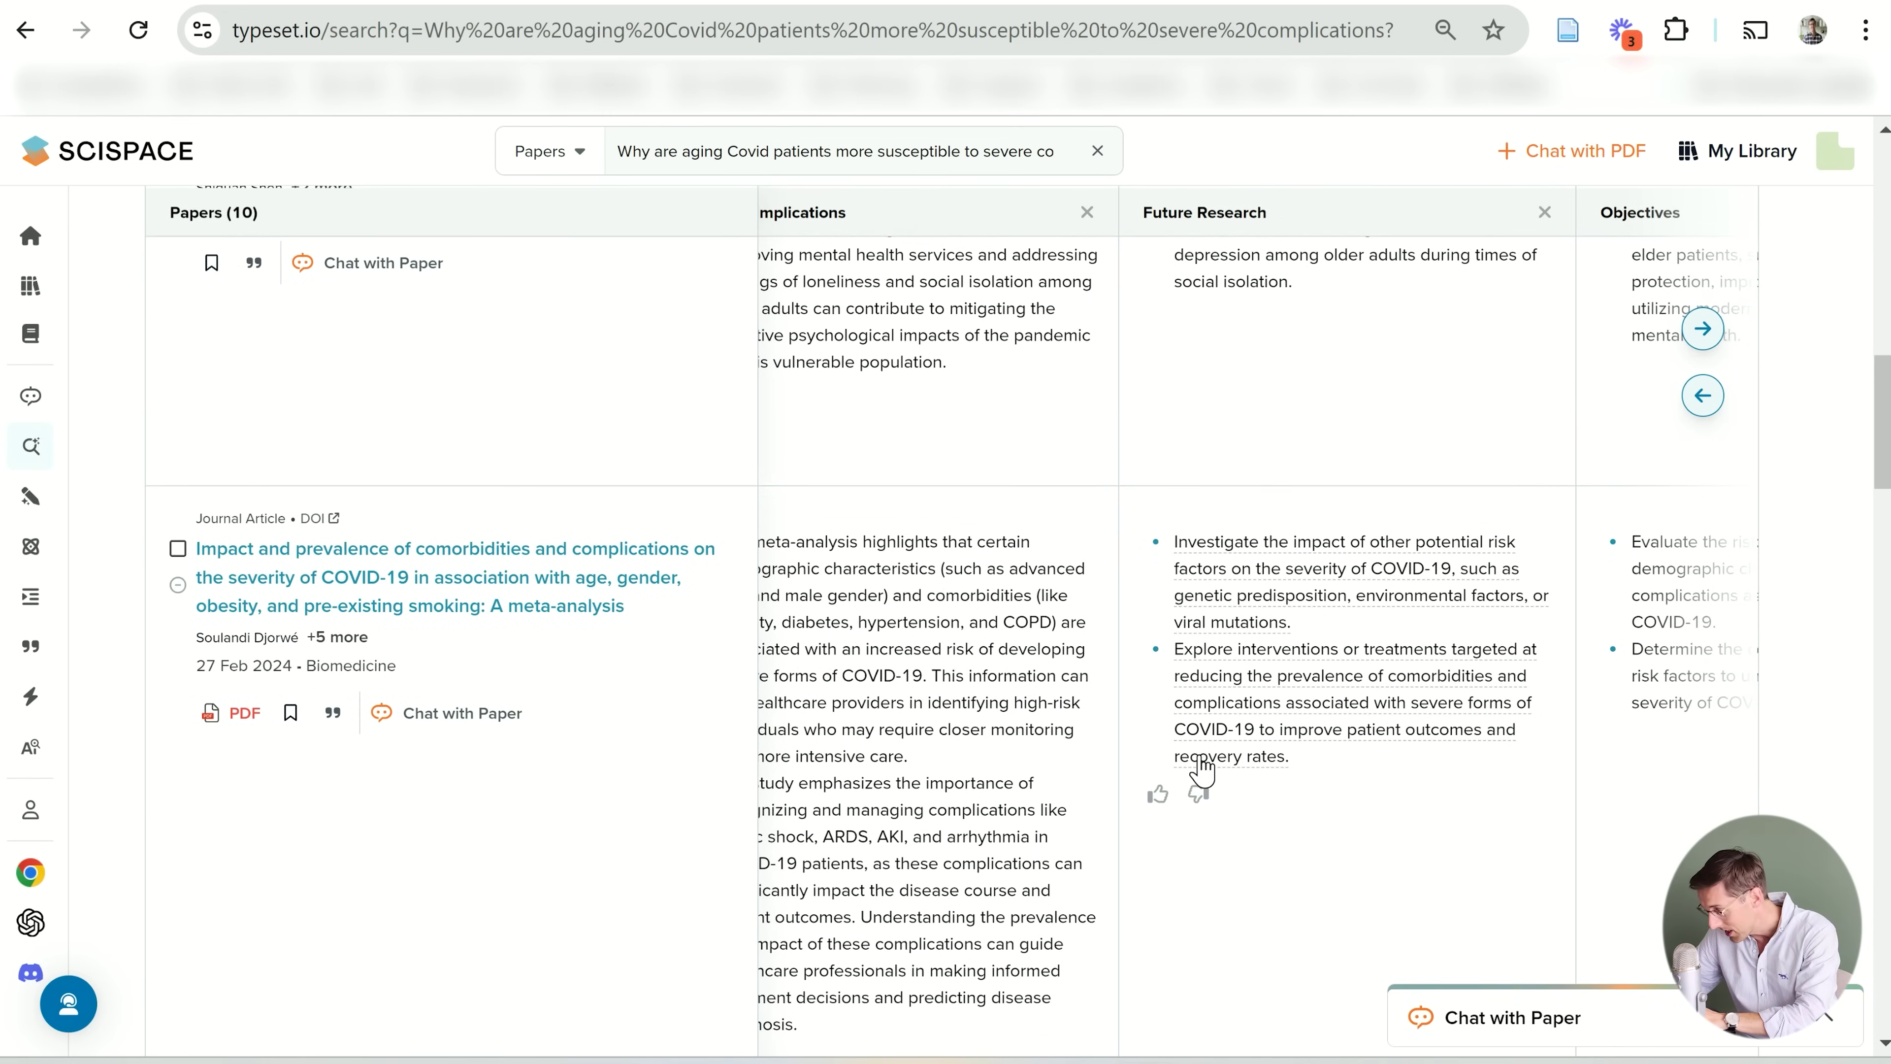
pyautogui.scroll(-10, 1201, 767)
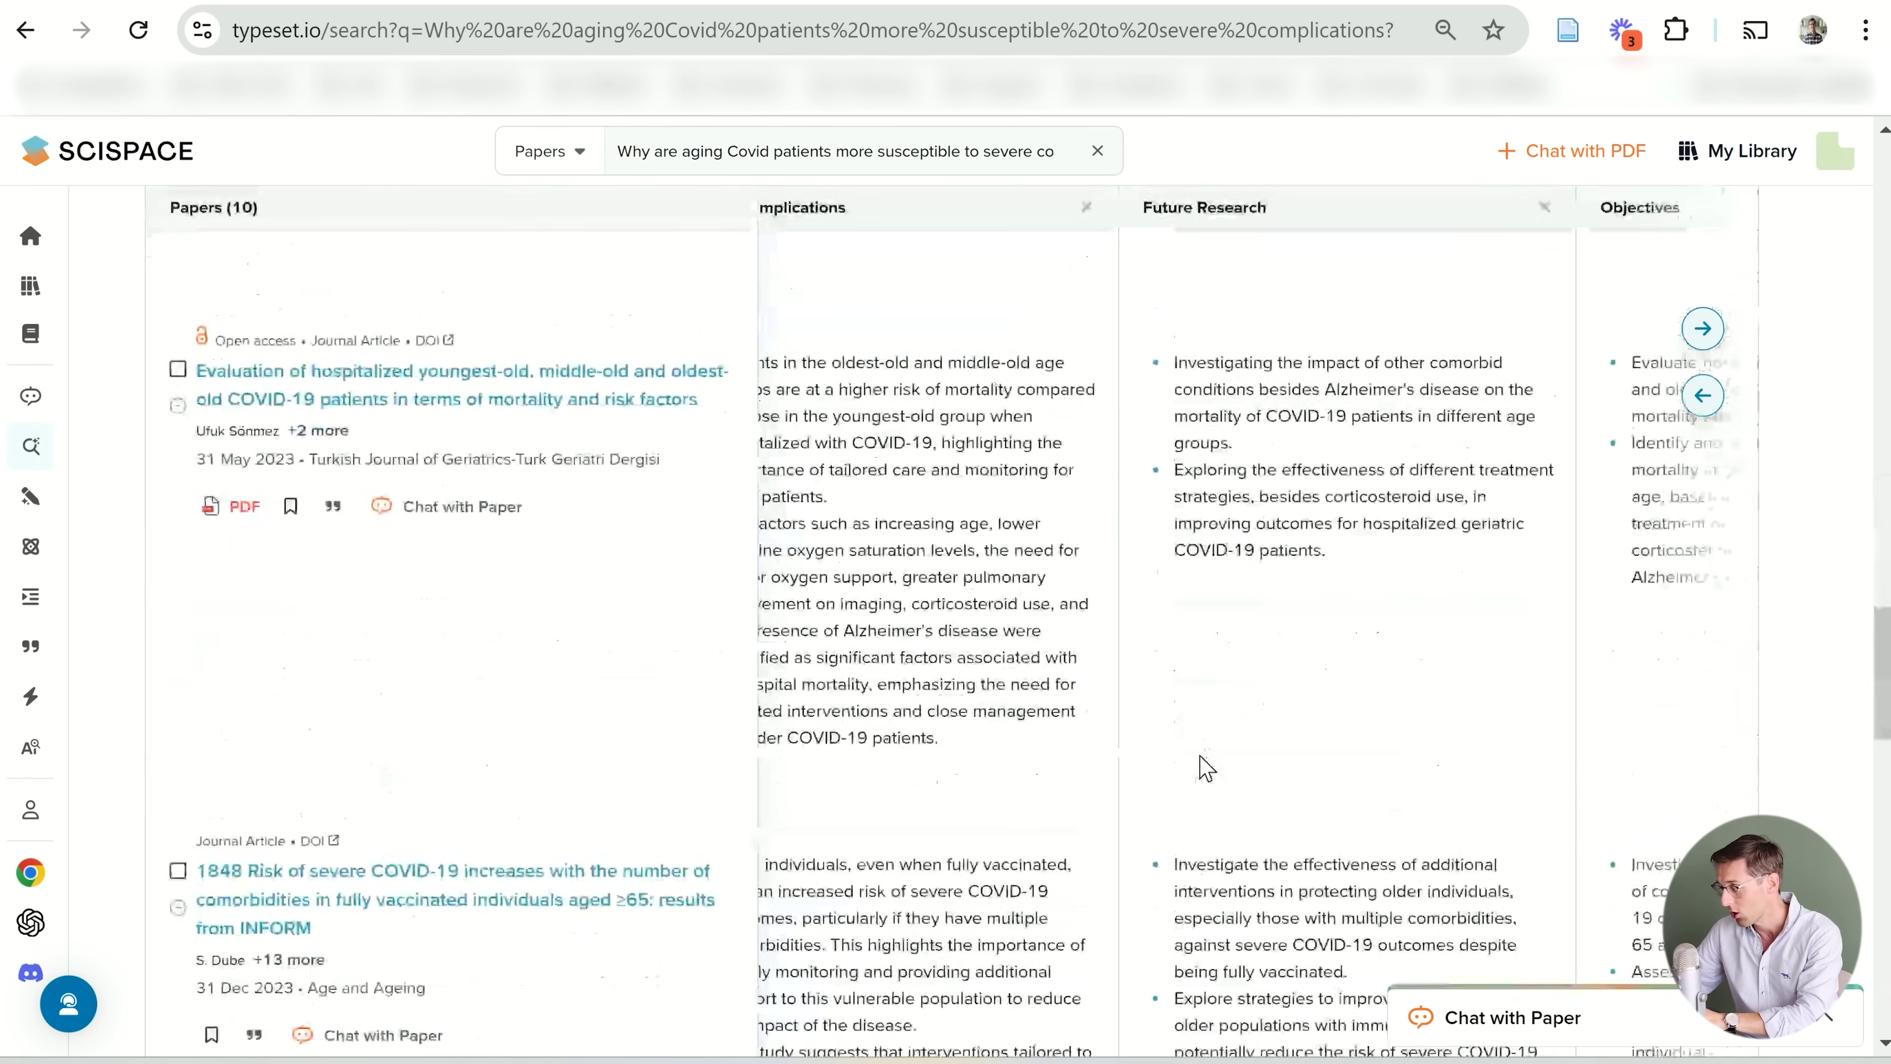
pyautogui.scroll(-15, 1206, 768)
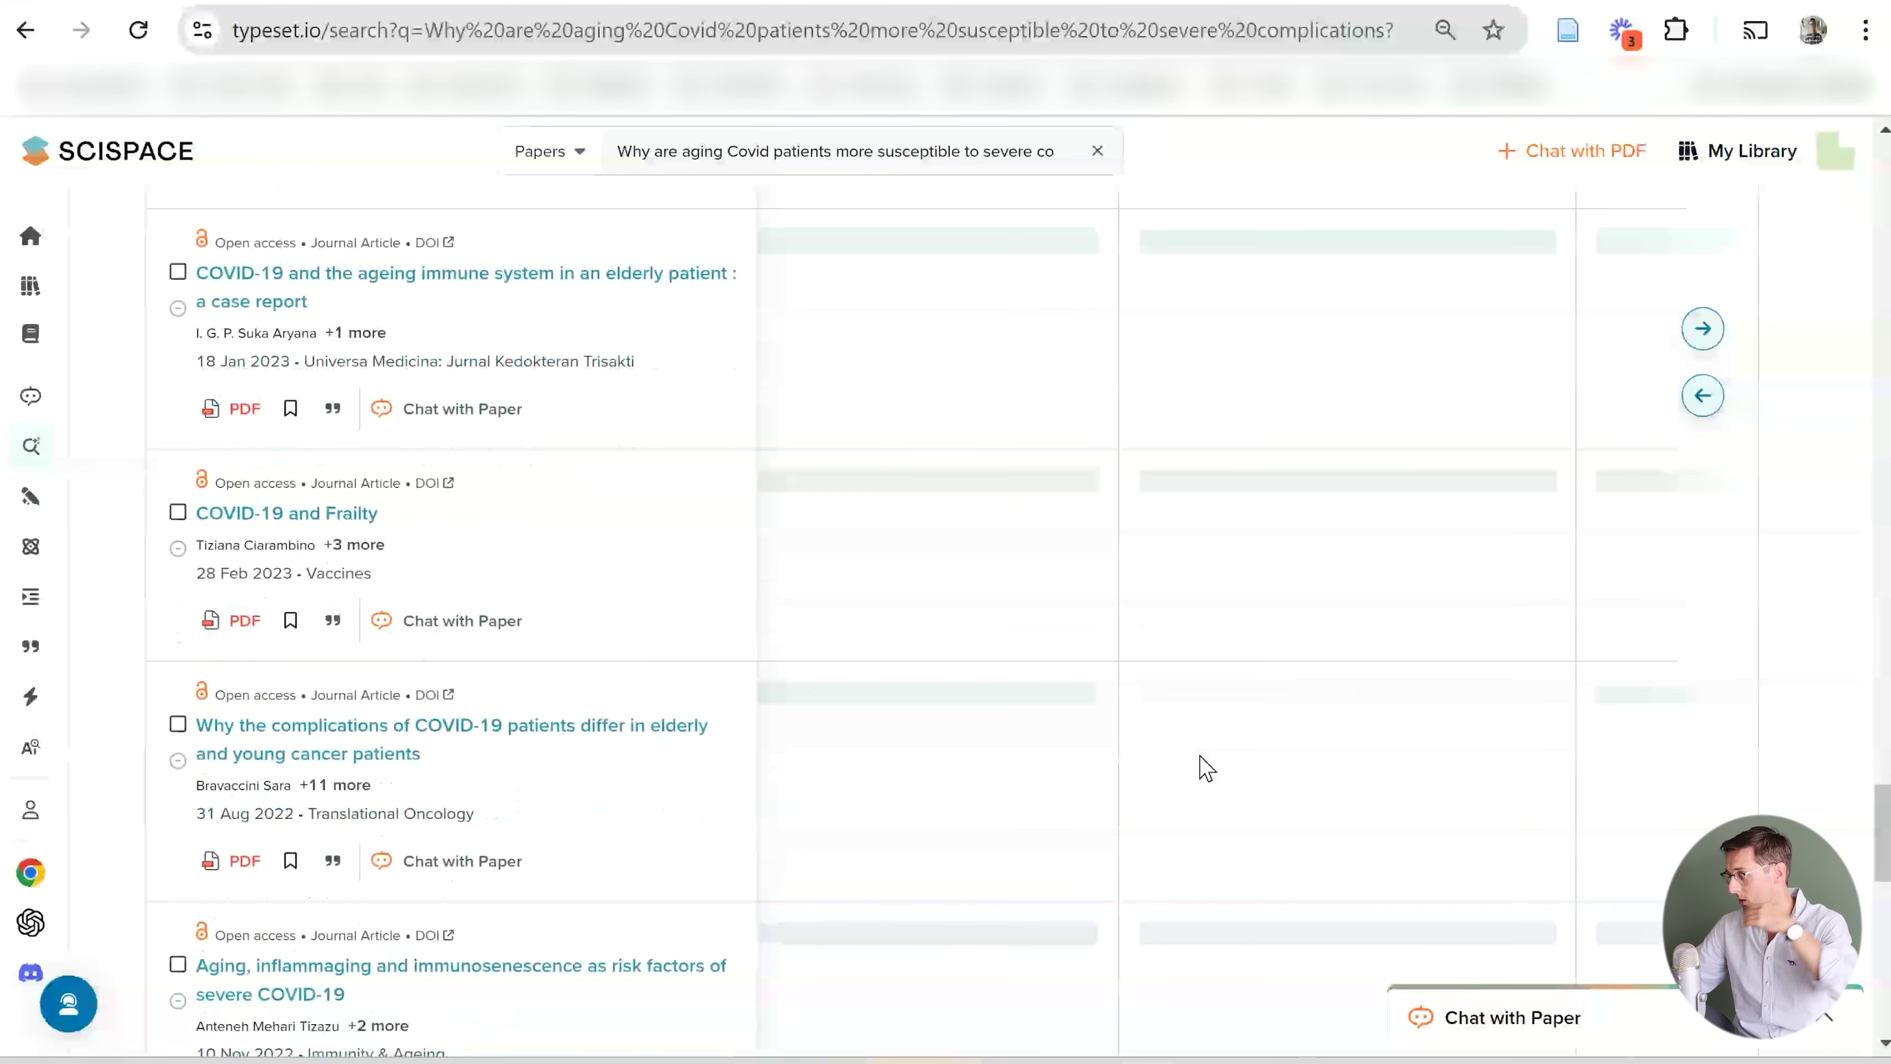
pyautogui.scroll(-5, 1206, 767)
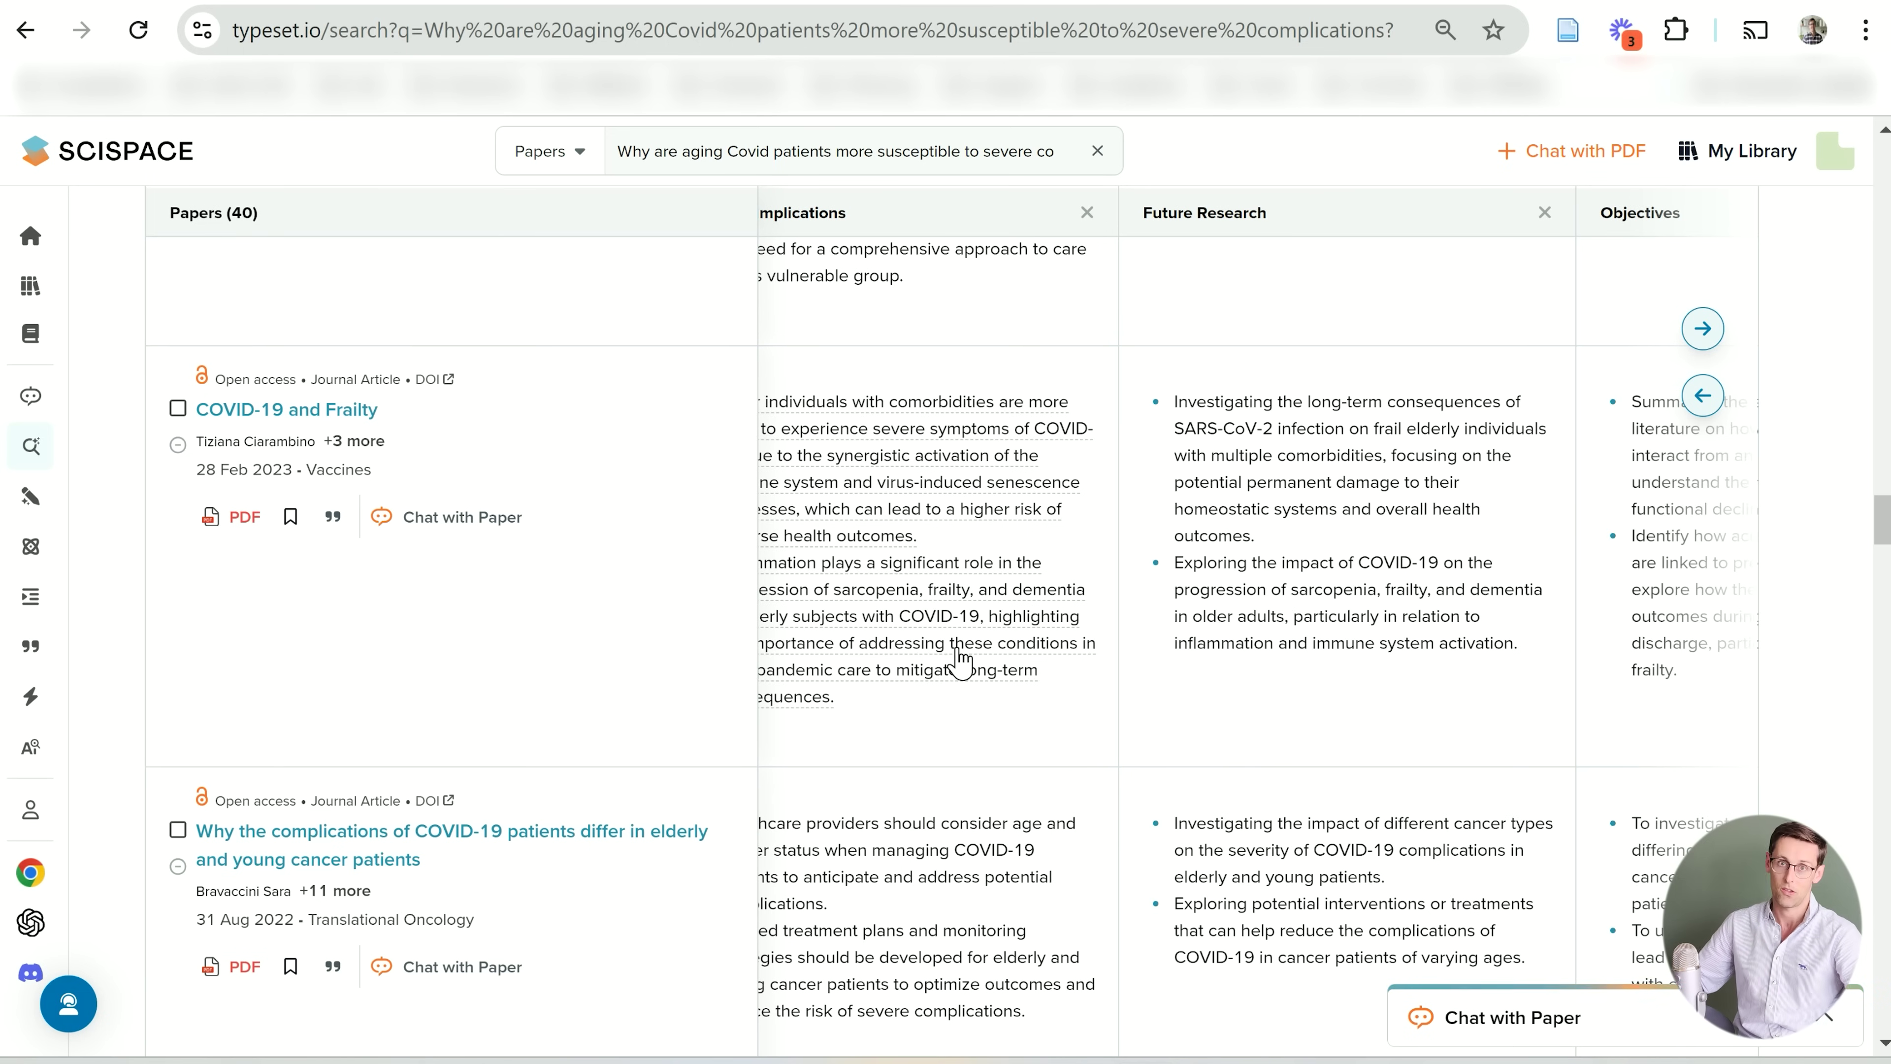
pyautogui.scroll(20, 960, 655)
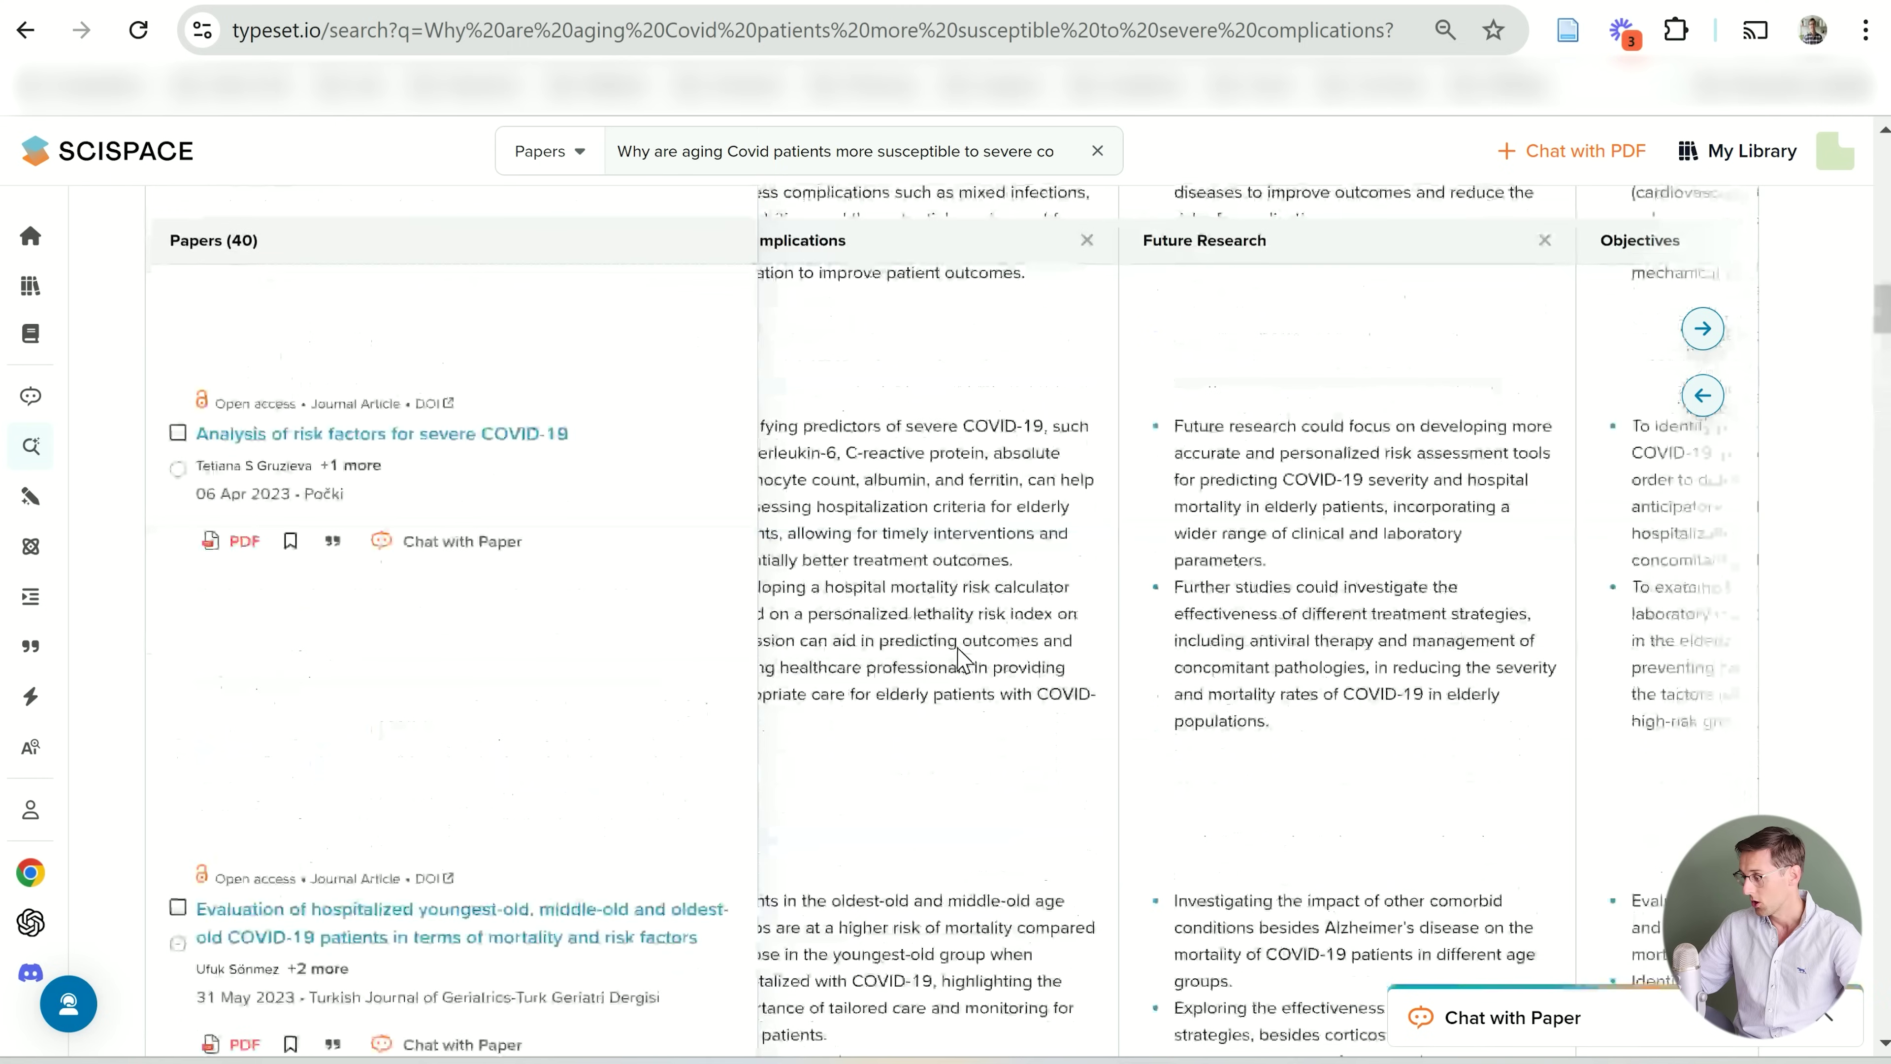
# Restrict the search results to top-tier papers
pyautogui.scroll(10, 961, 655)
pyautogui.scroll(-7, 960, 655)
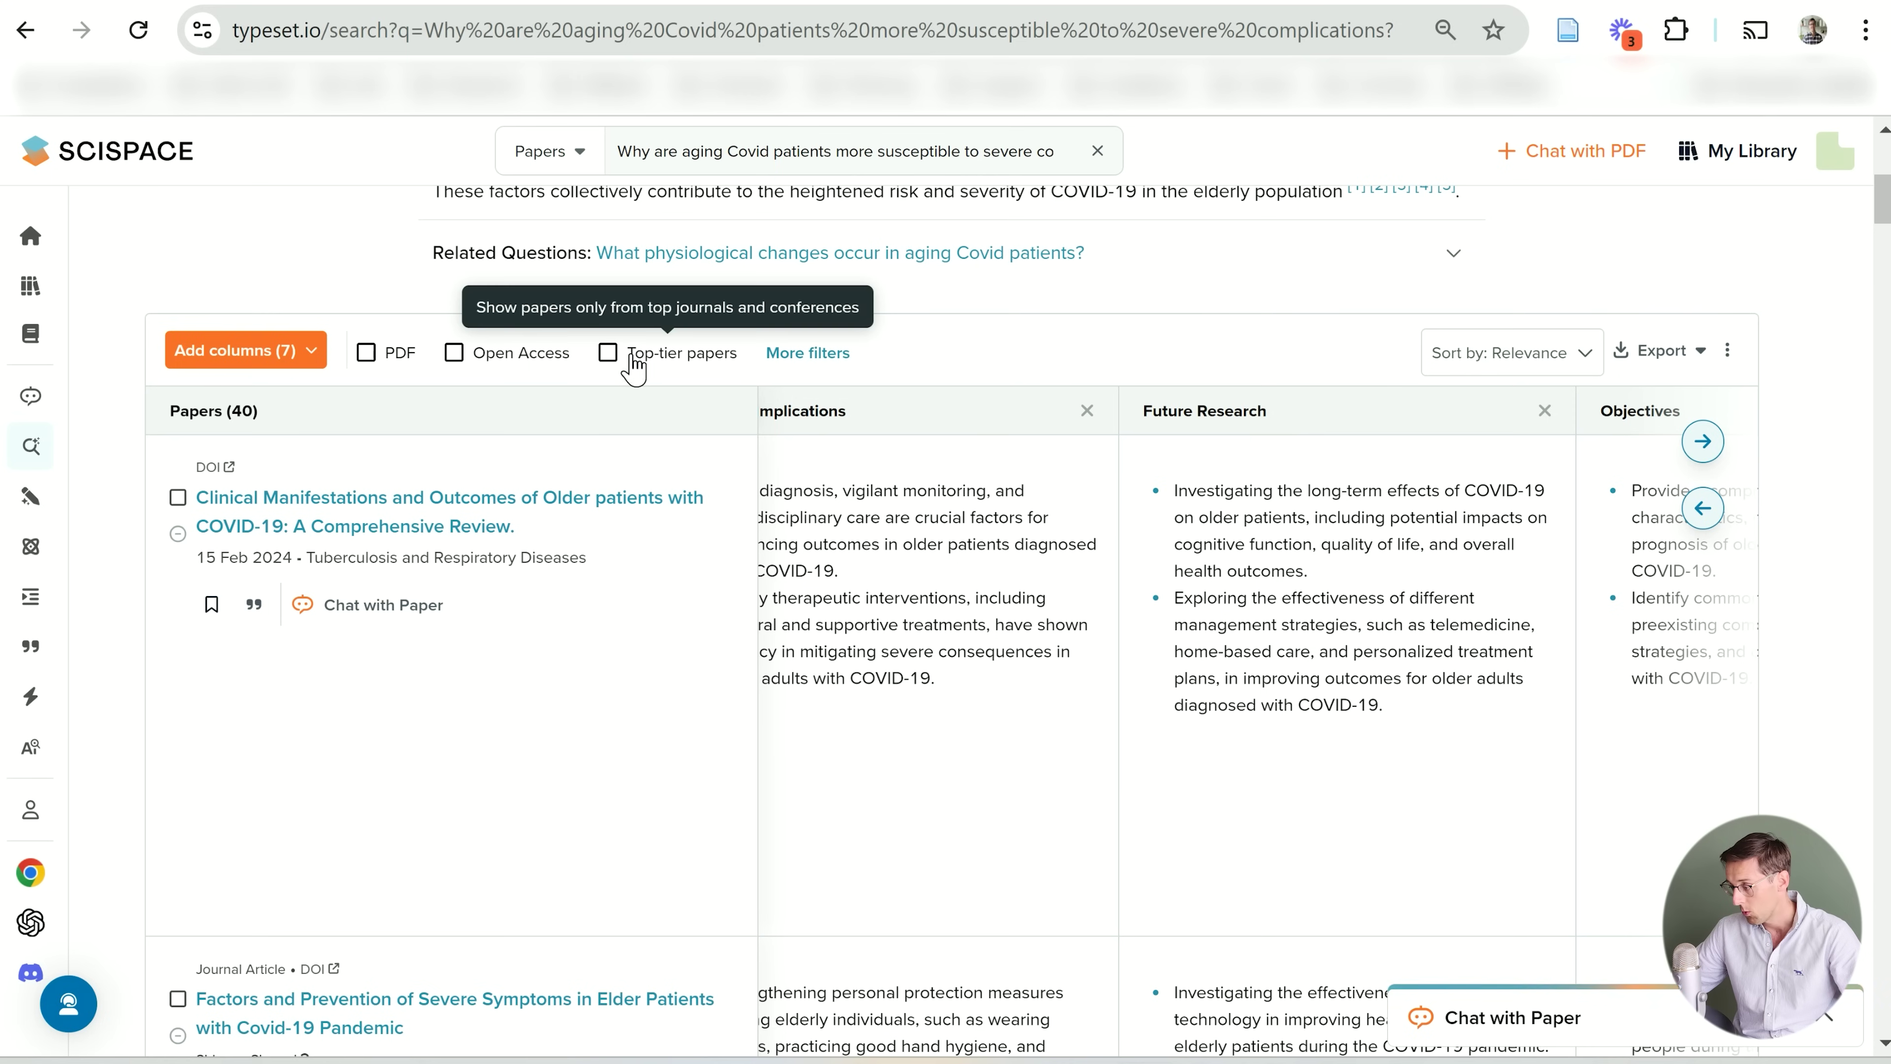
pyautogui.click(608, 352)
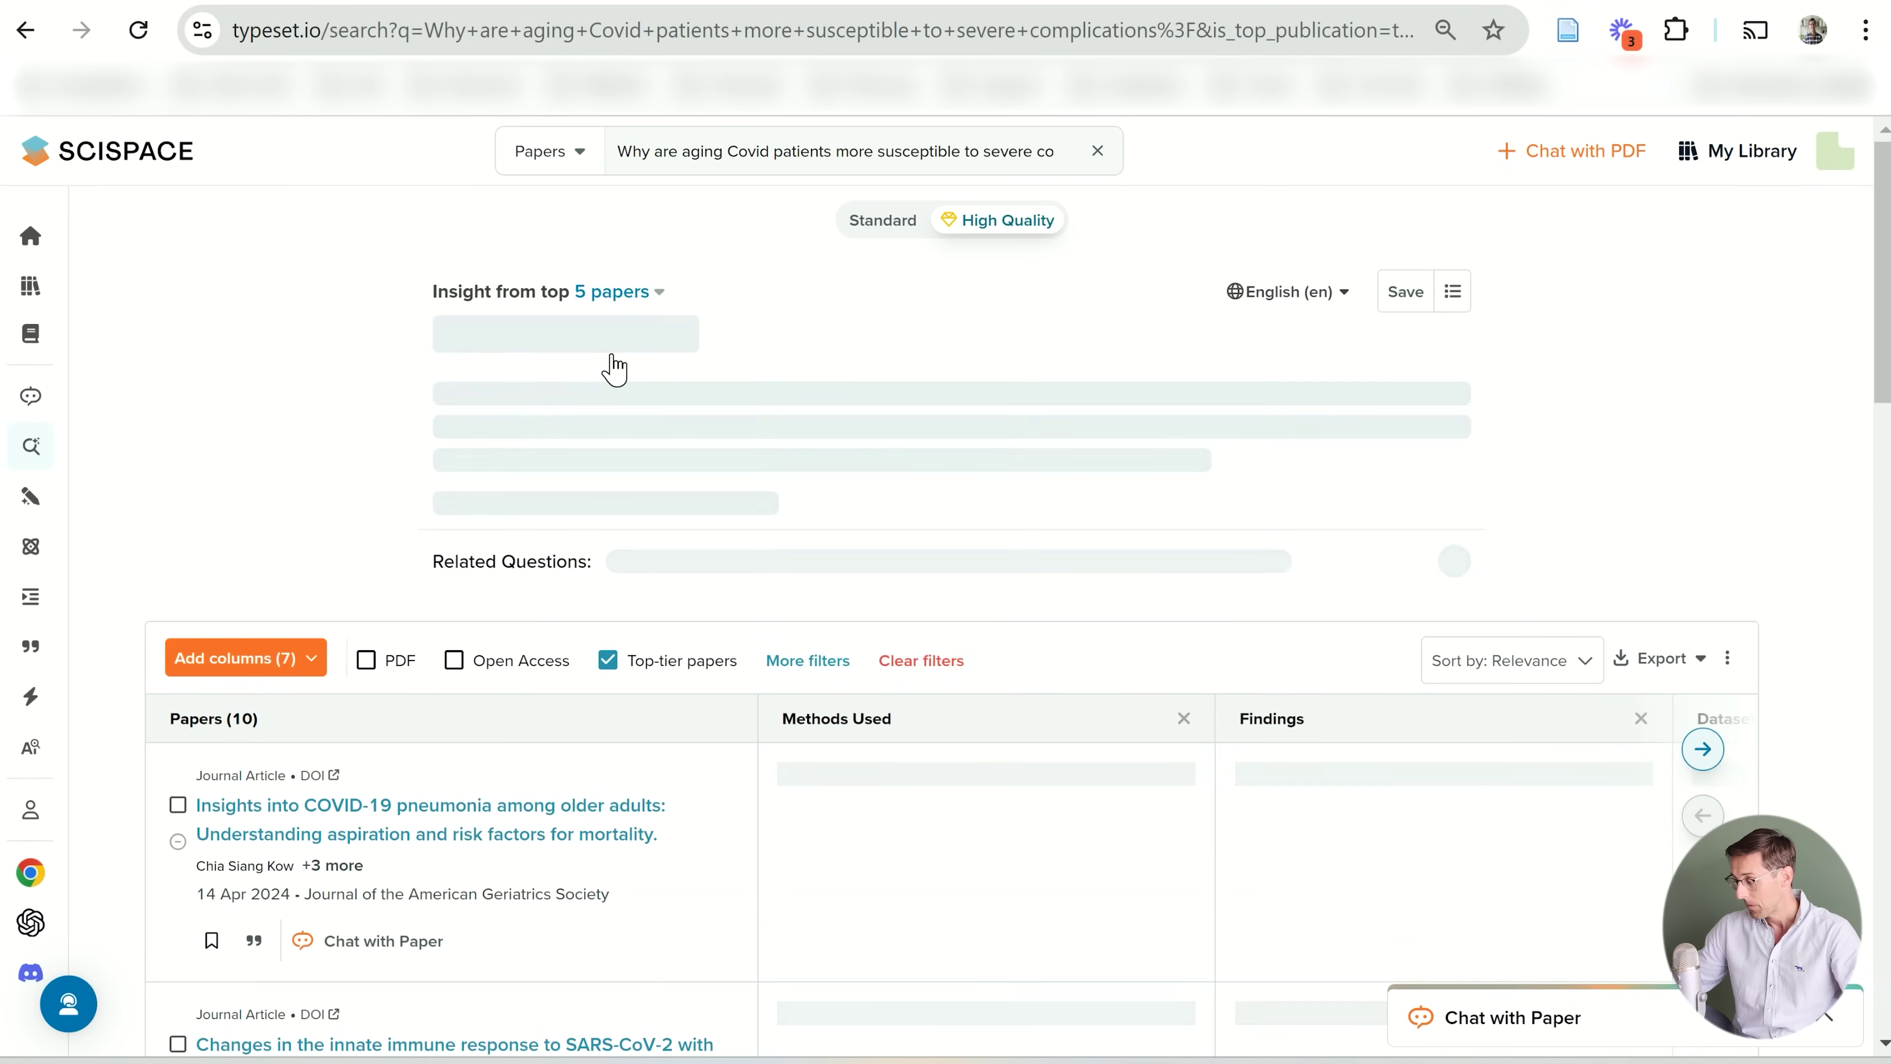
# Show the additional search filters and try including the keyword CVD in the keyword filter
pyautogui.click(806, 664)
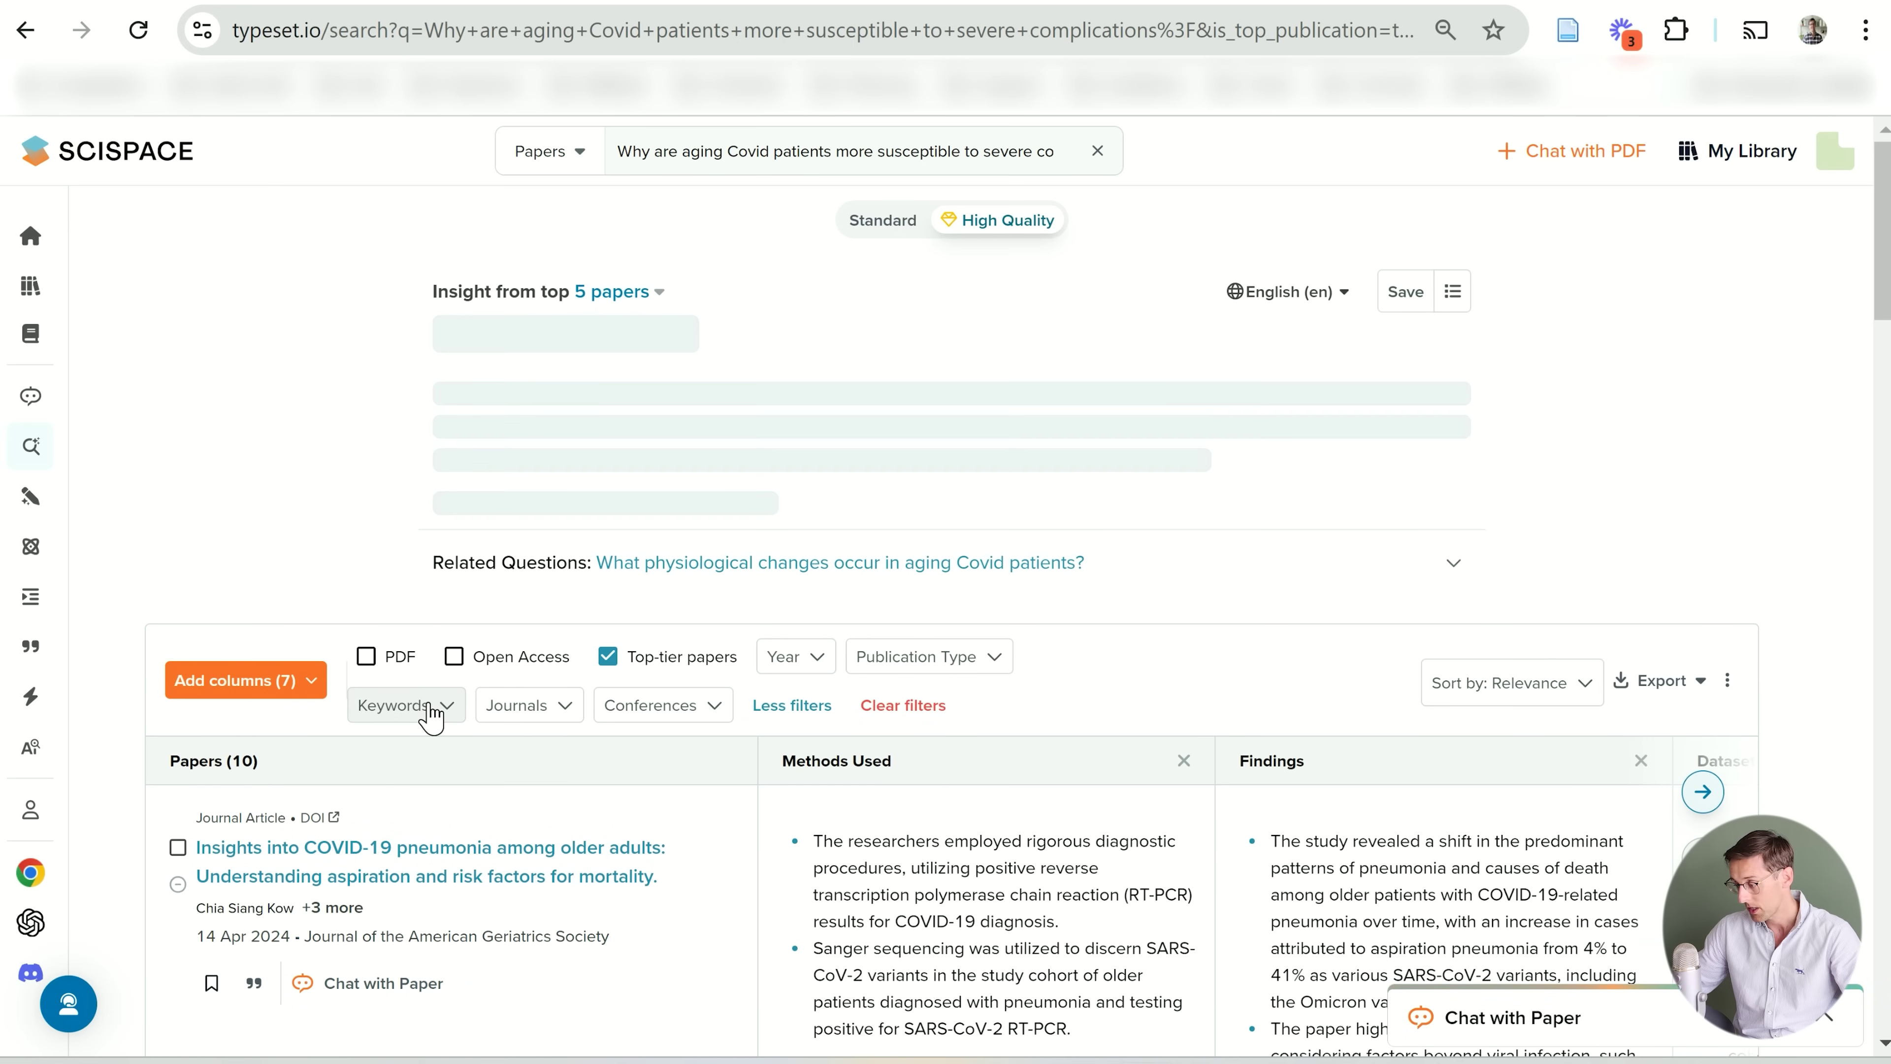
pyautogui.scroll(-4, 432, 715)
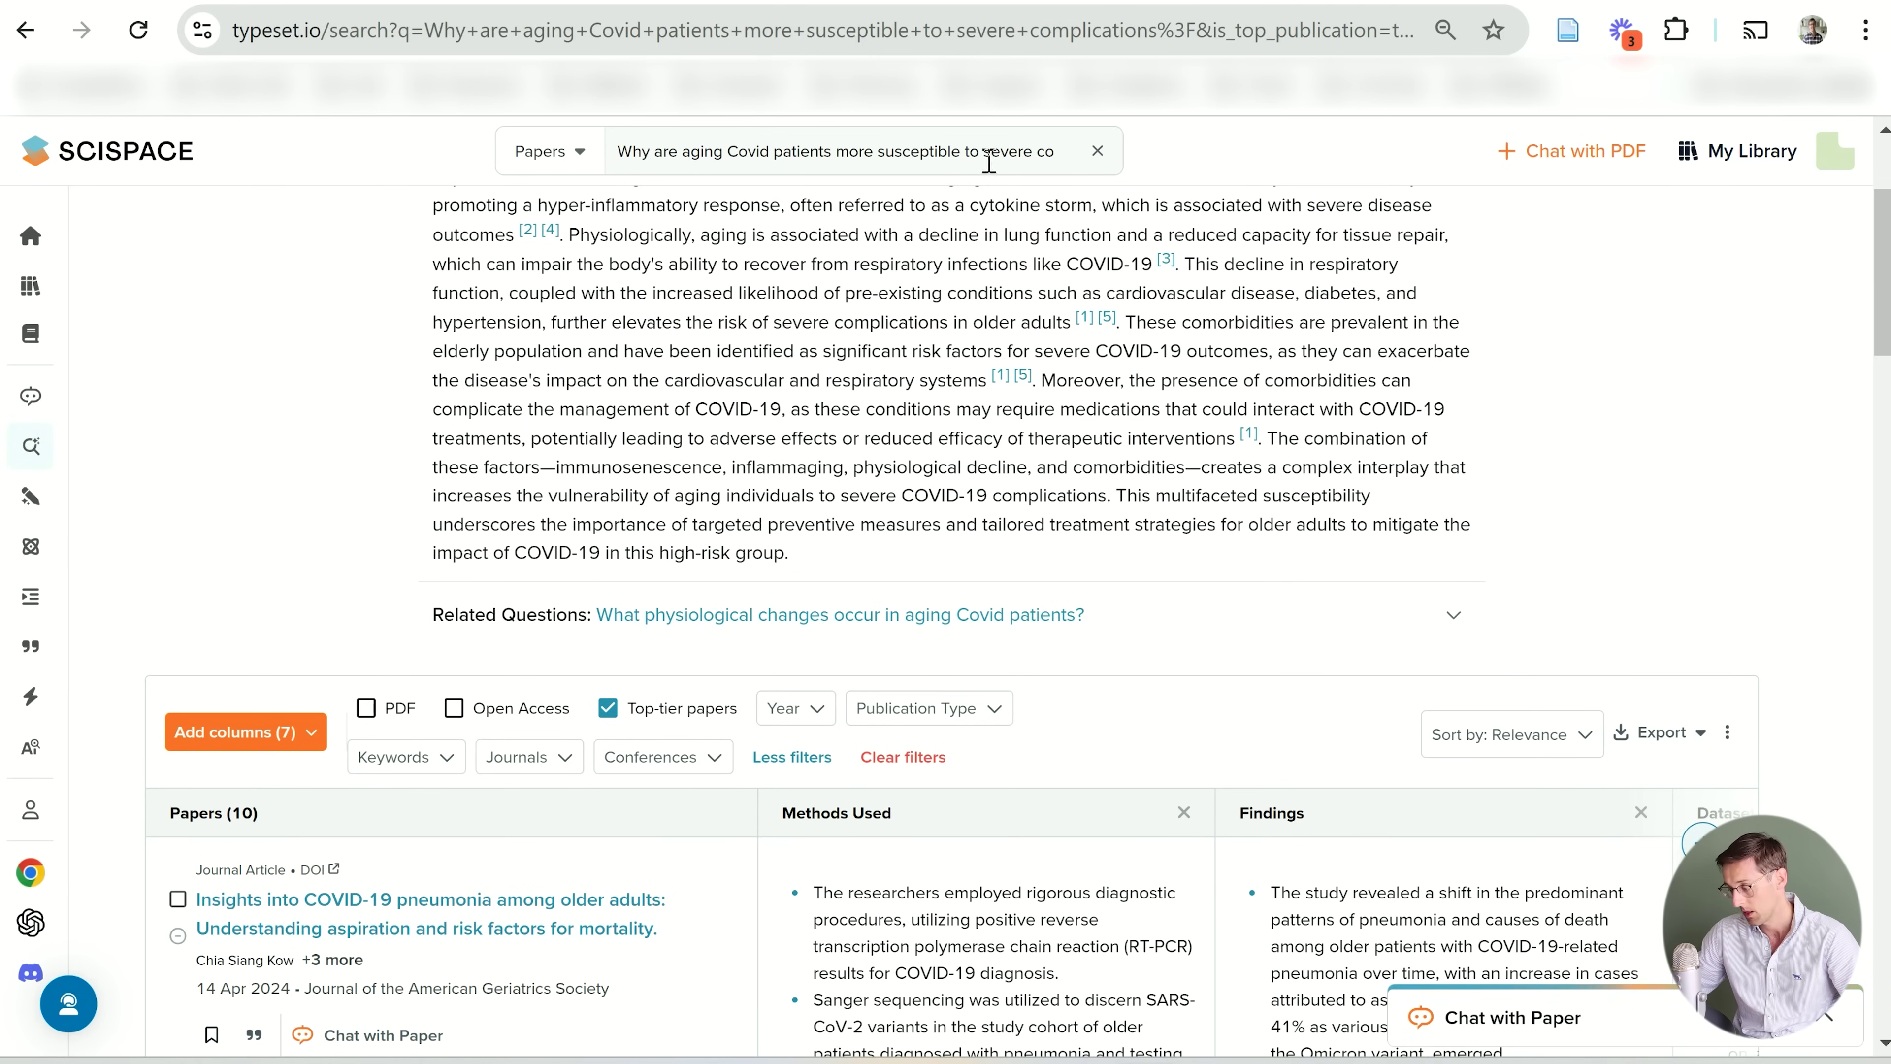
pyautogui.click(443, 767)
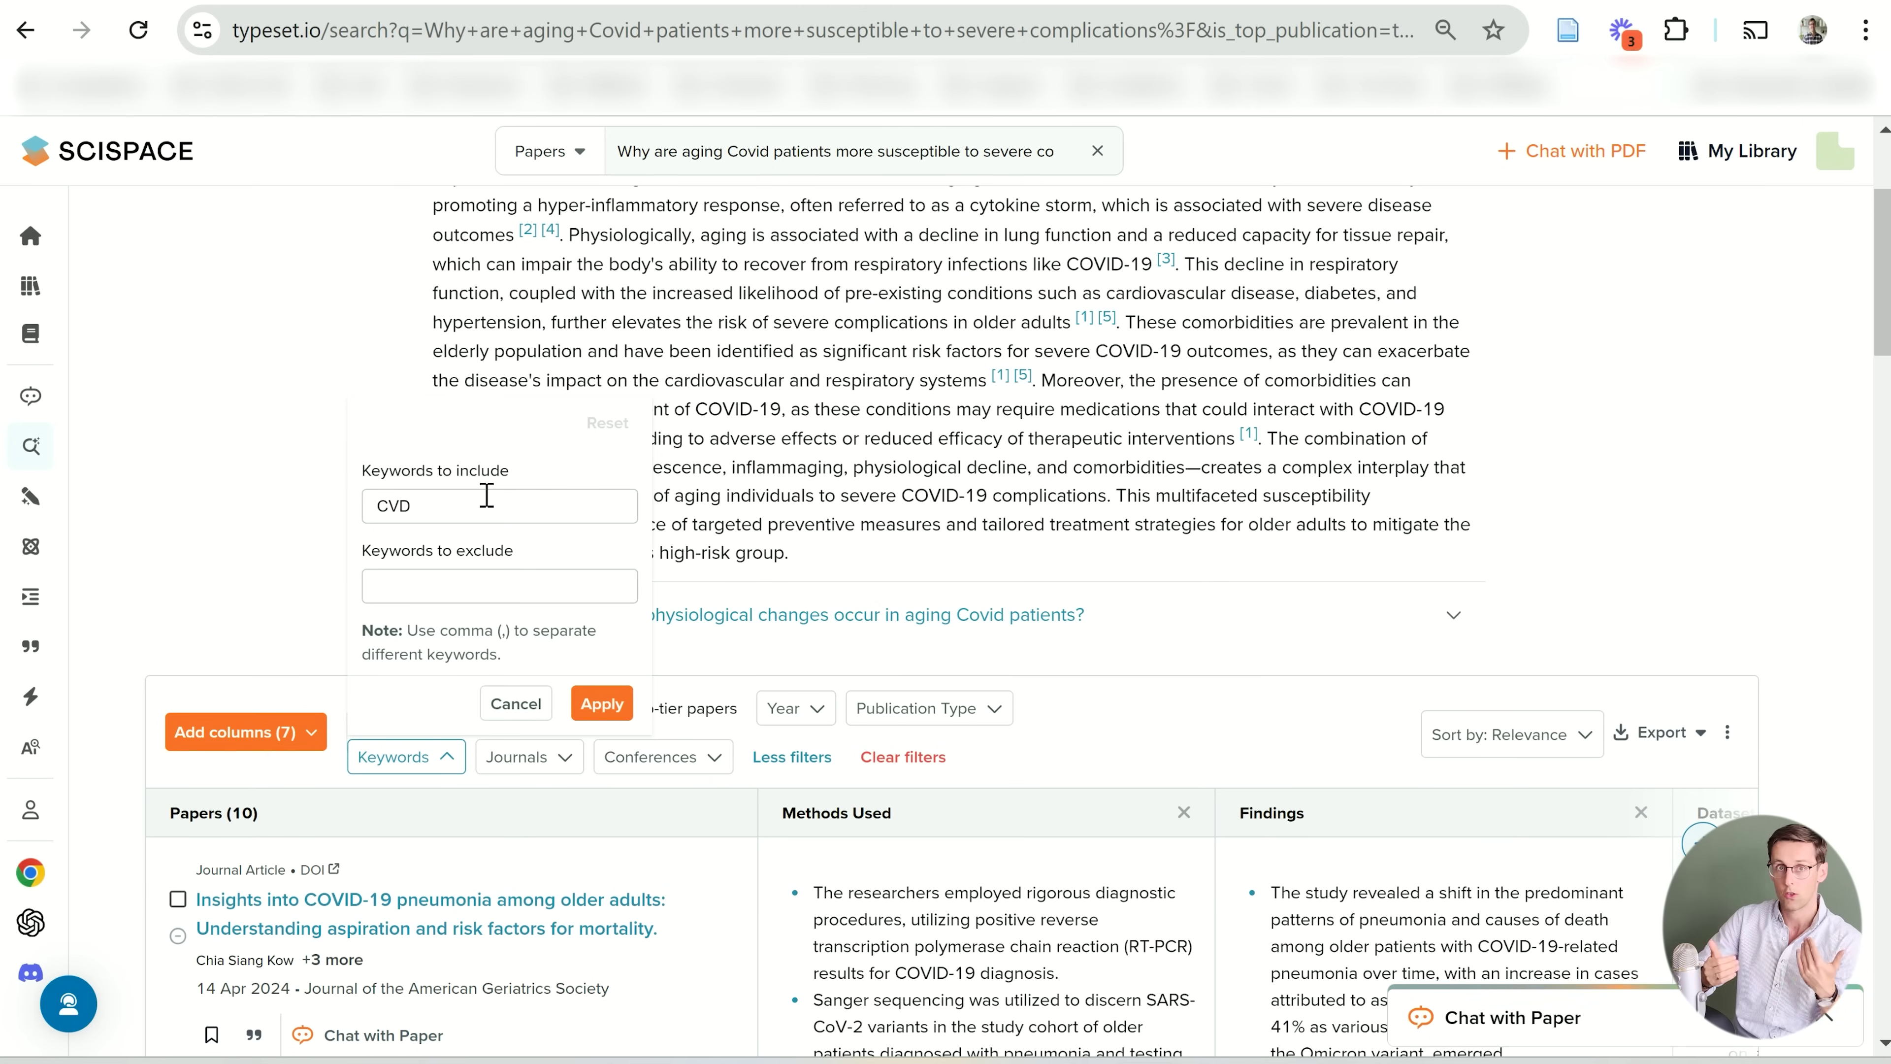
pyautogui.click(424, 582)
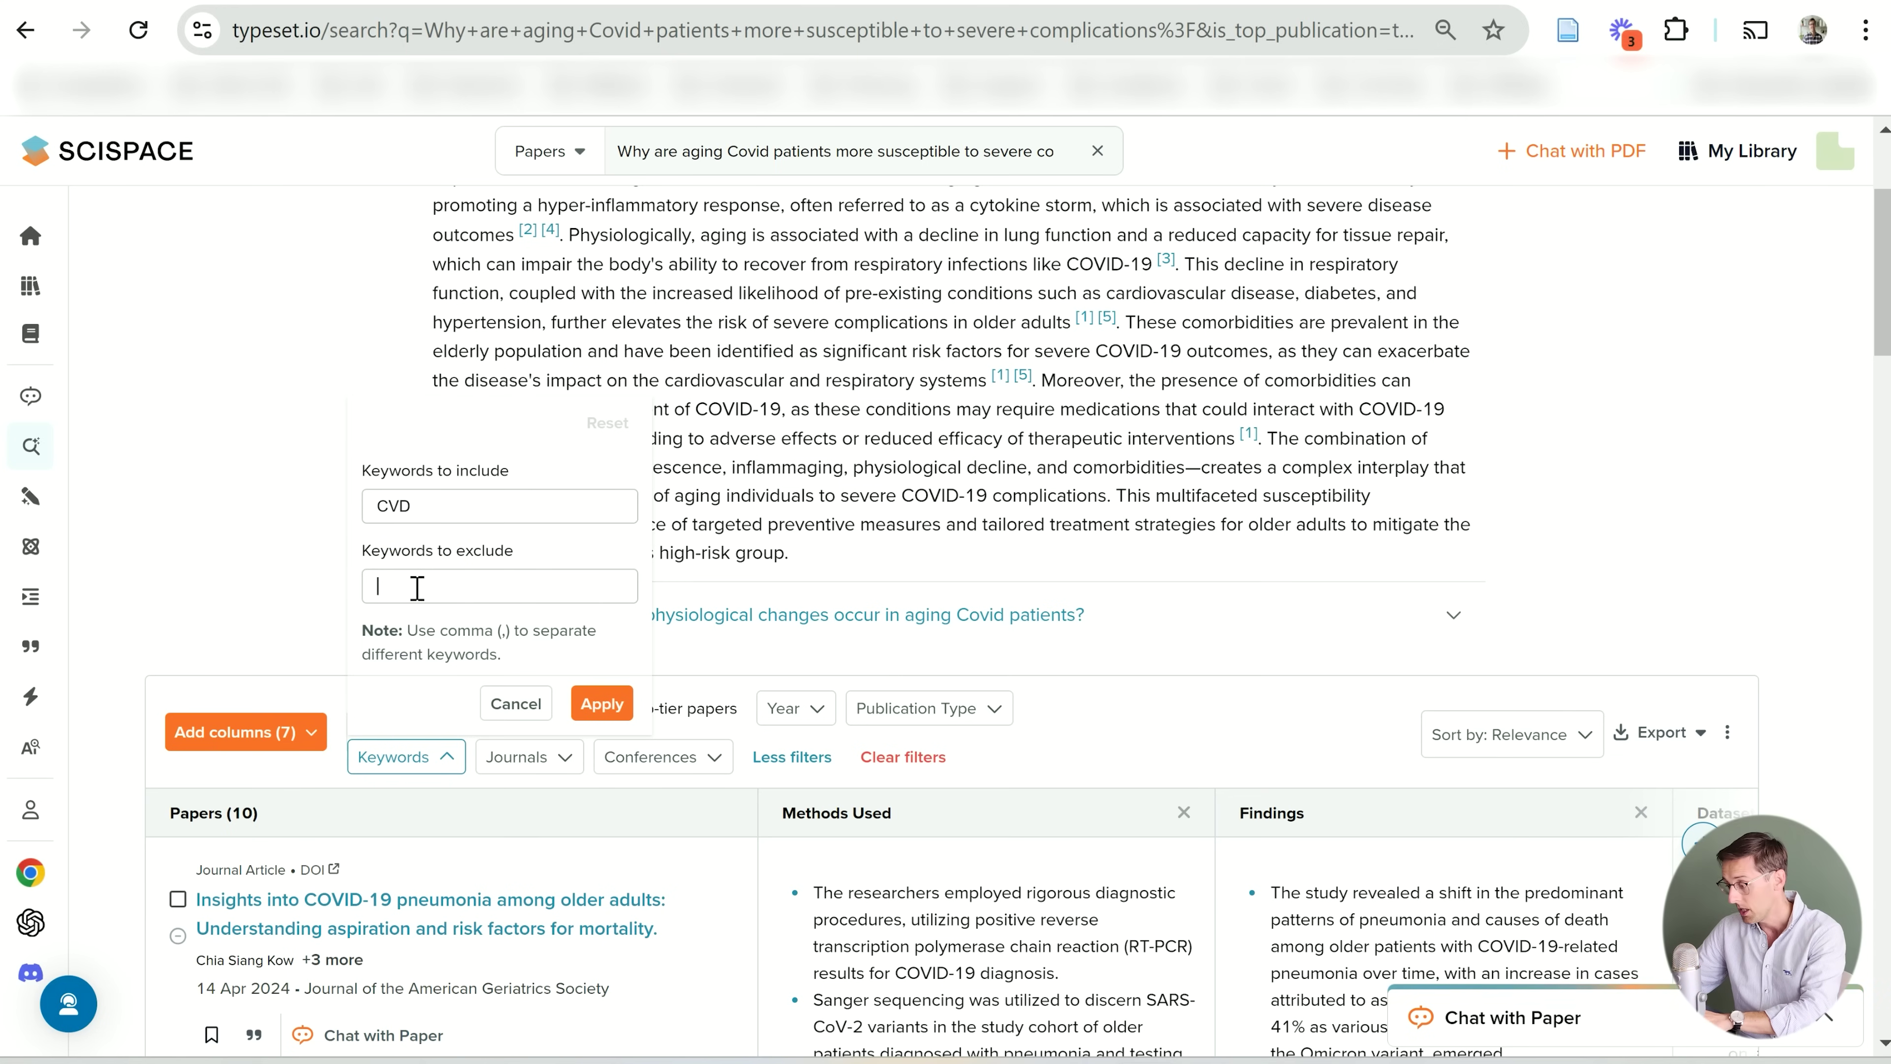
pyautogui.click(515, 704)
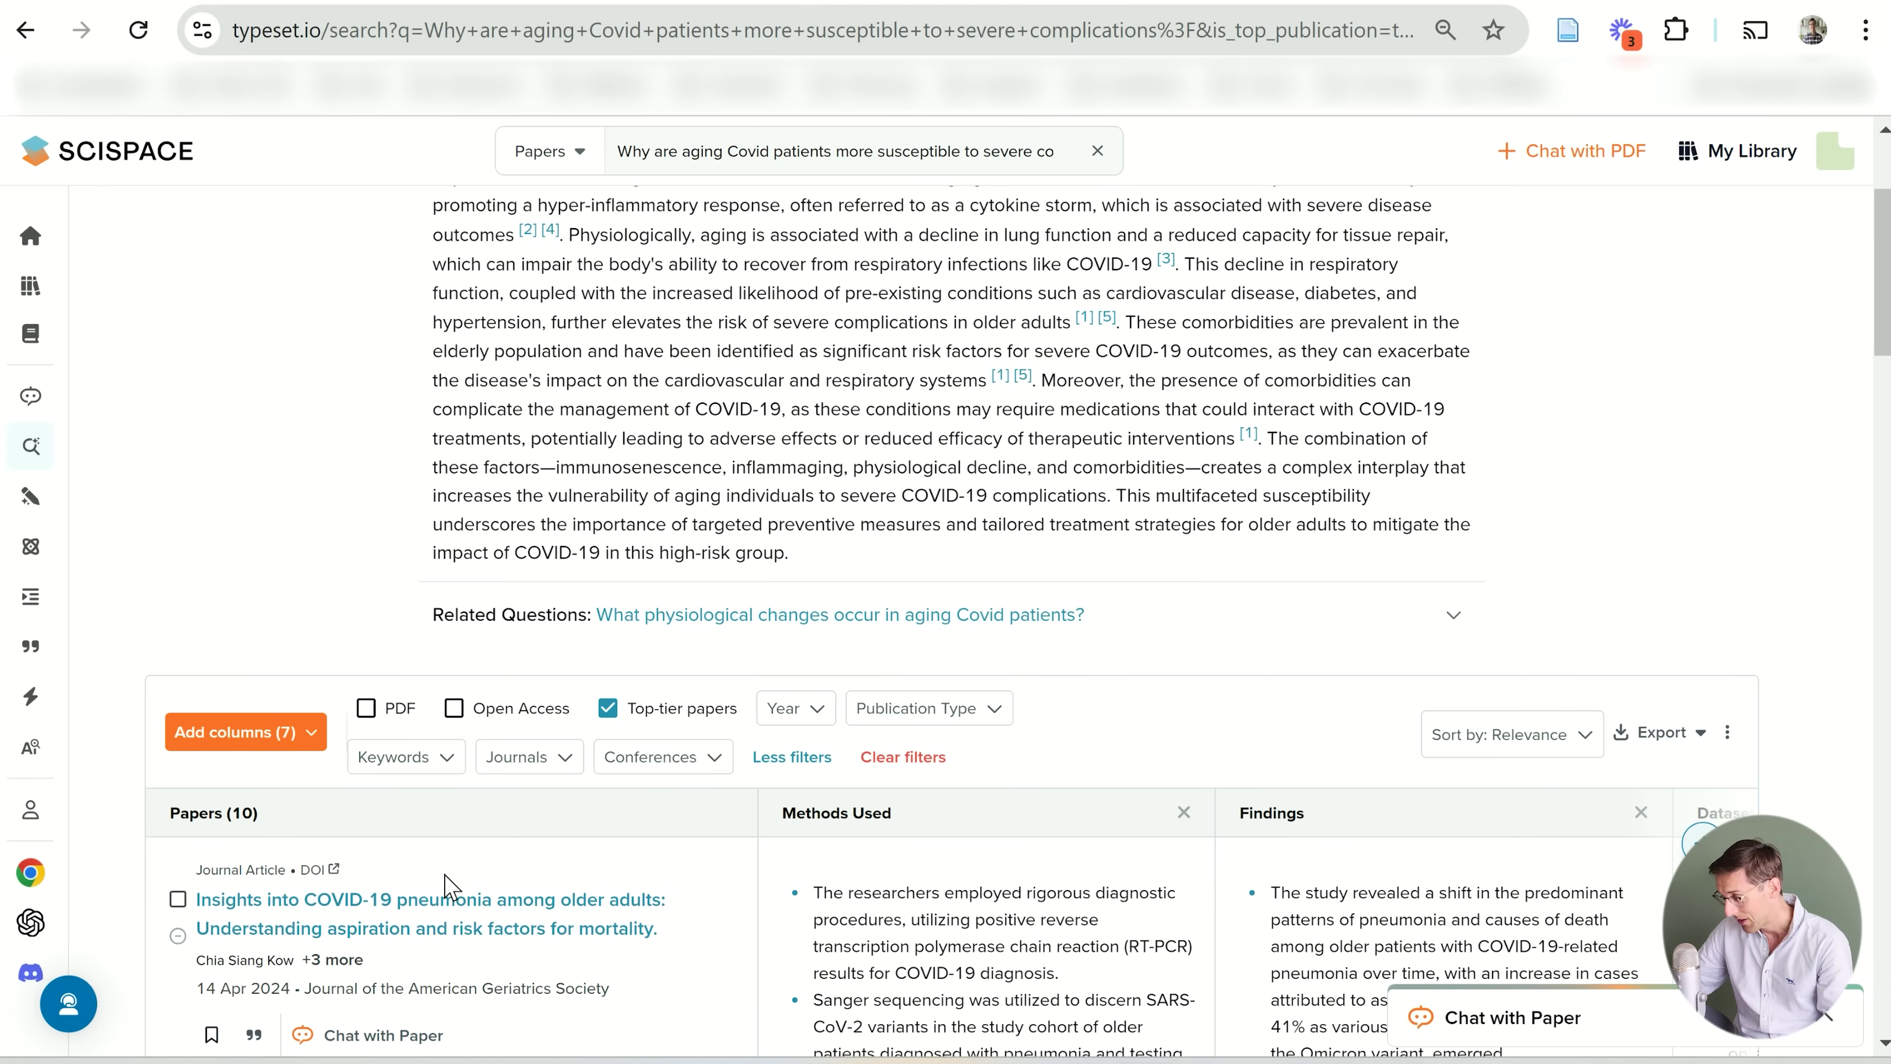
# Start a chat on the paper "Insights into COVID-19 pneumonia among older adults" and ask the suggested Surprising Results question
pyautogui.scroll(-7, 444, 885)
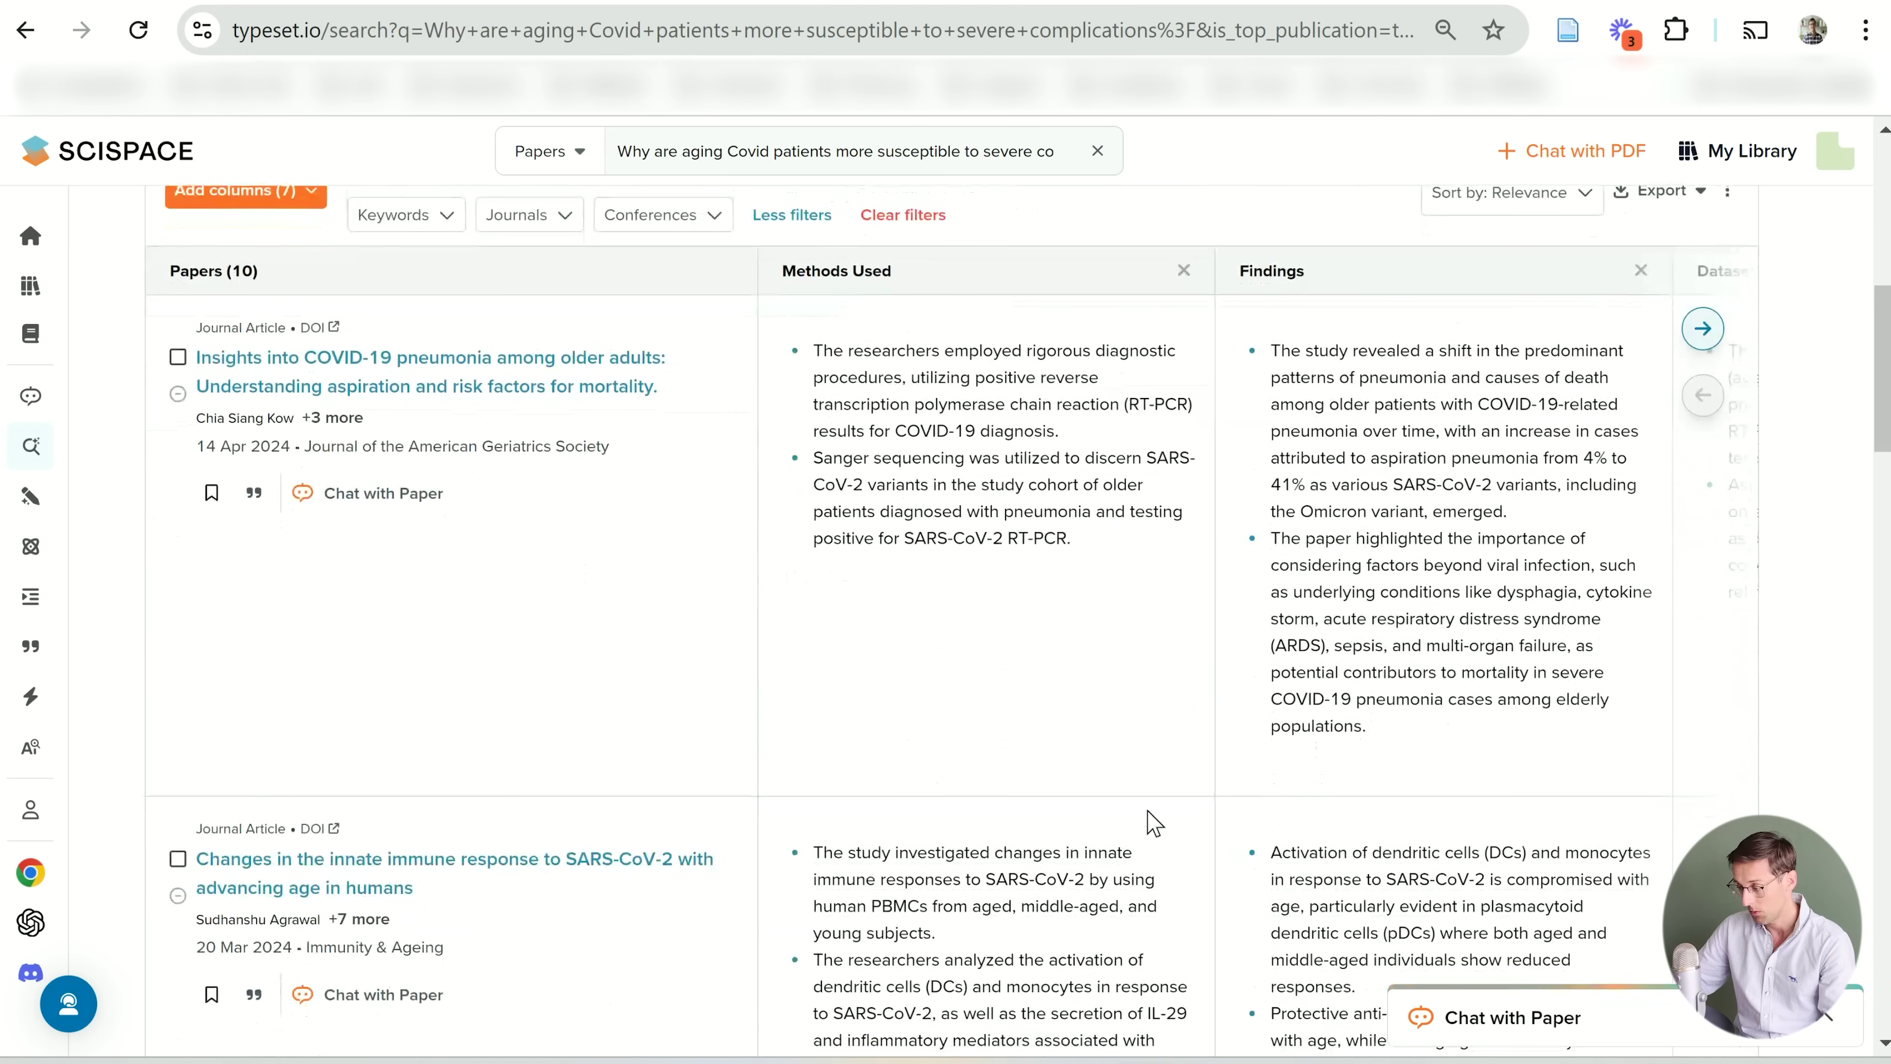
pyautogui.hscroll(10, 1154, 823)
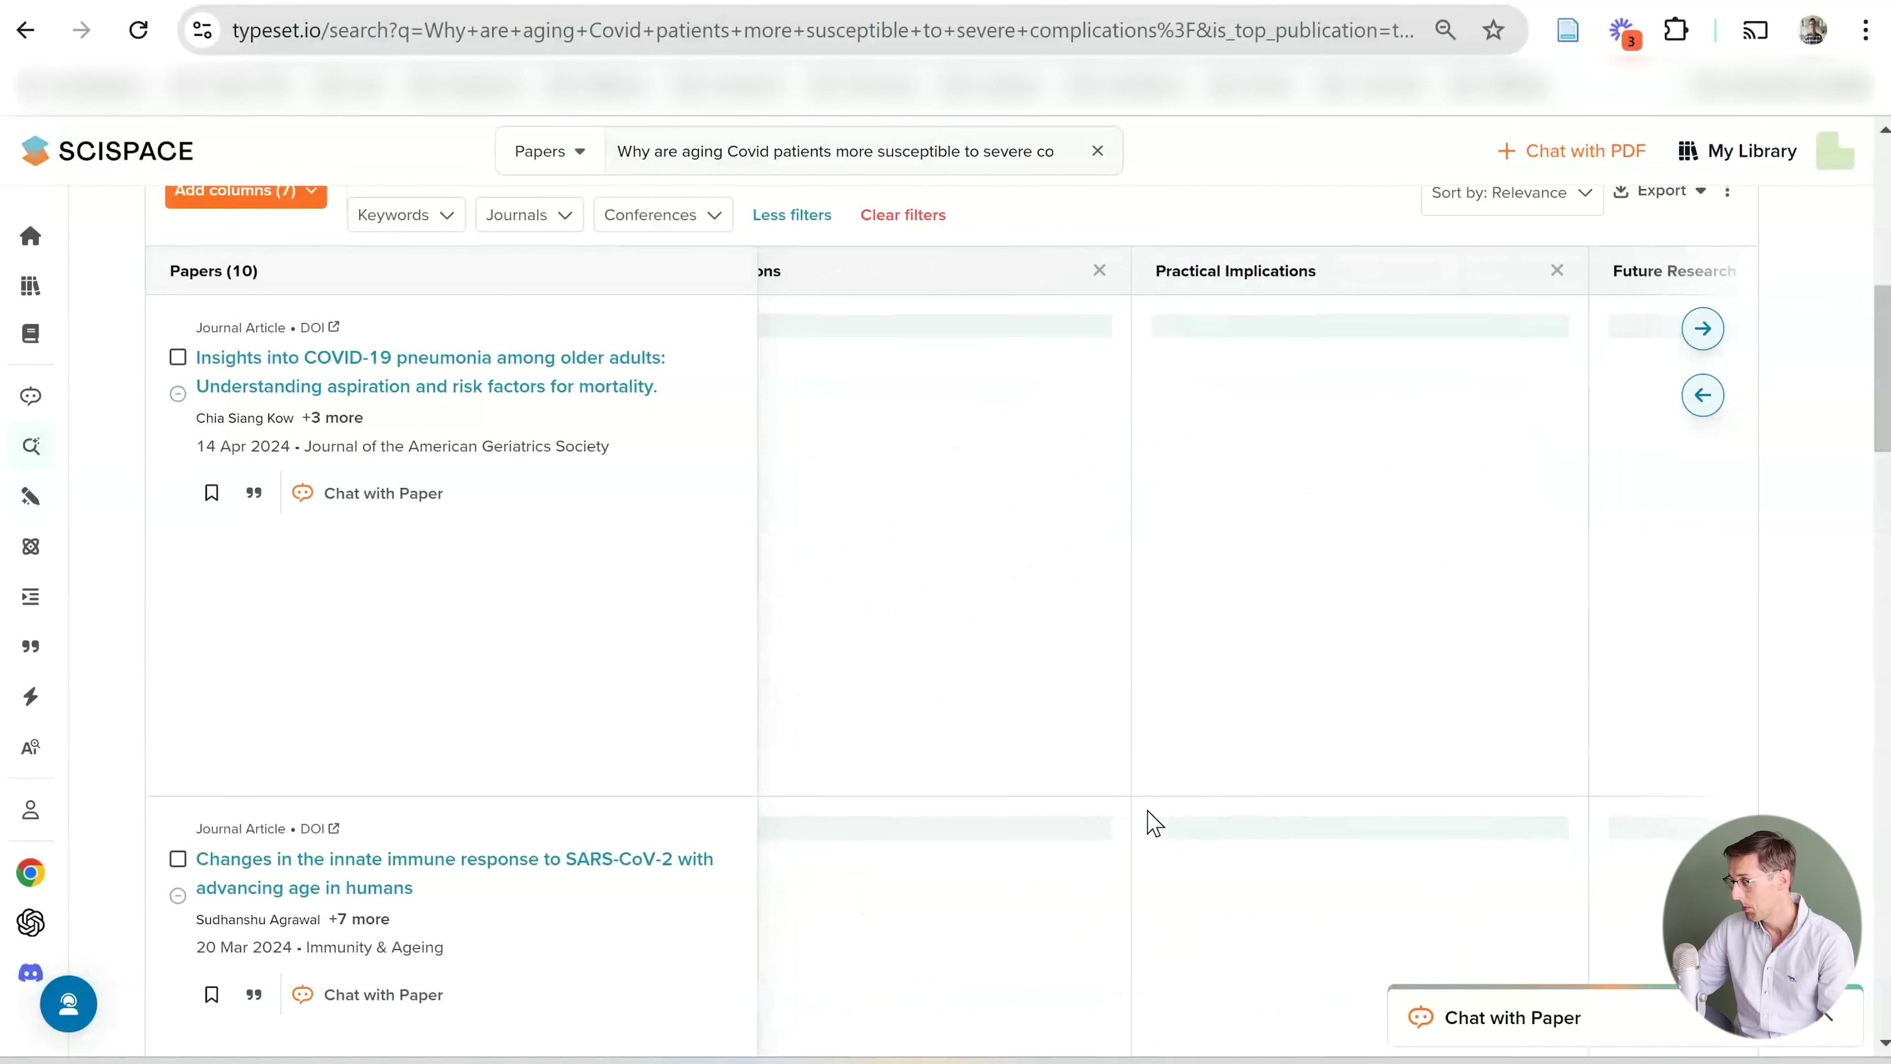
pyautogui.hscroll(-10, 1151, 823)
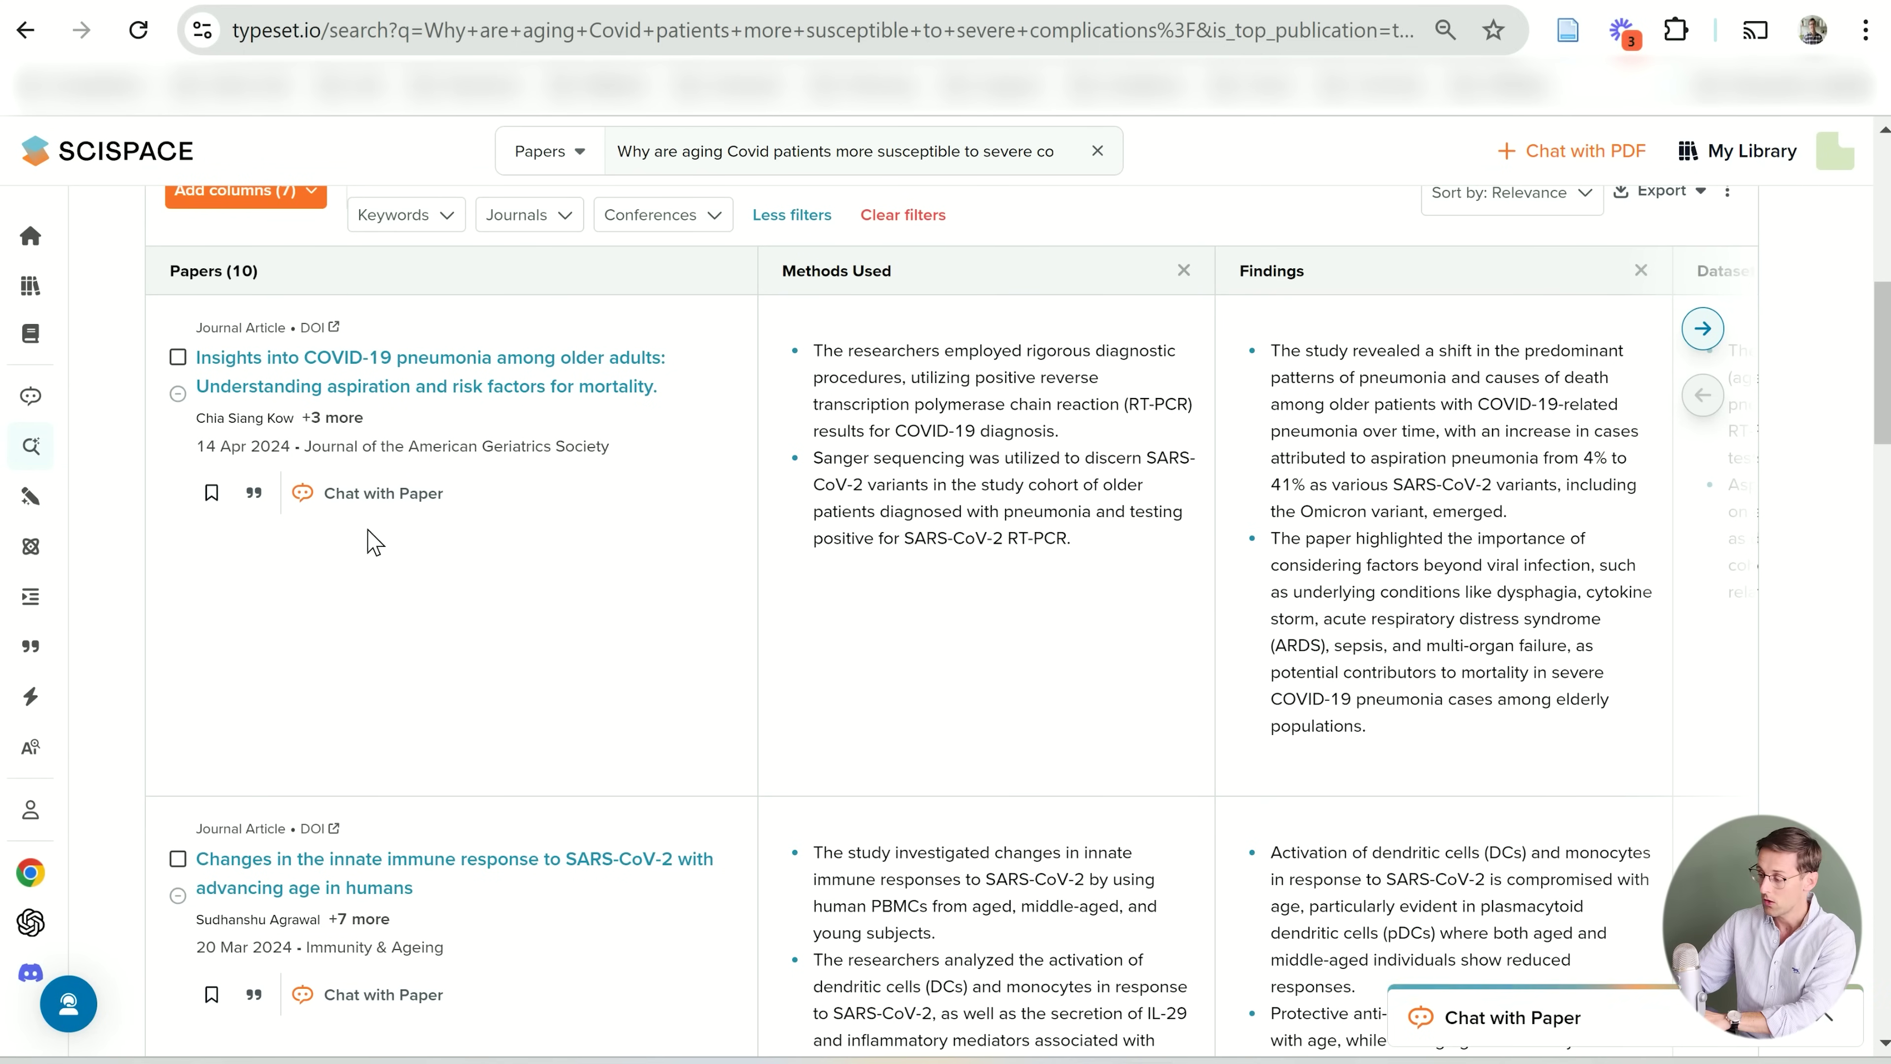
pyautogui.click(351, 490)
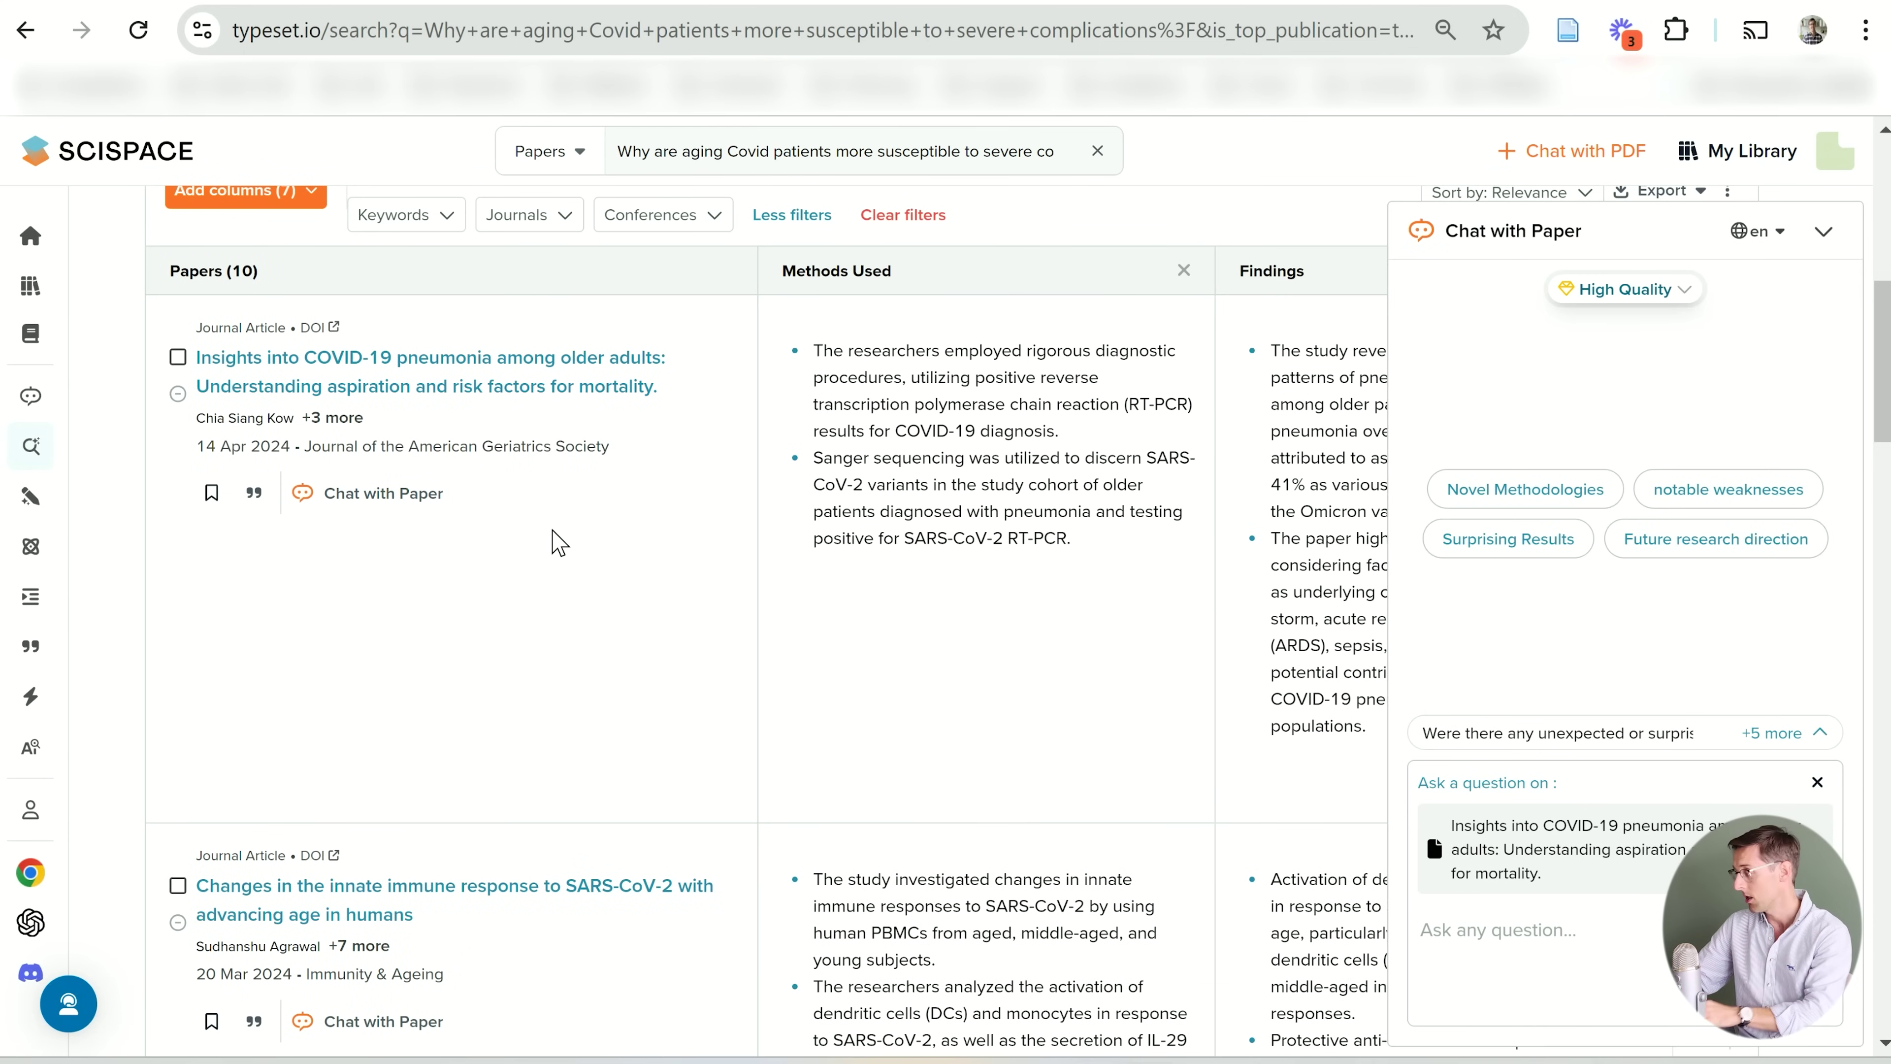
pyautogui.click(210, 490)
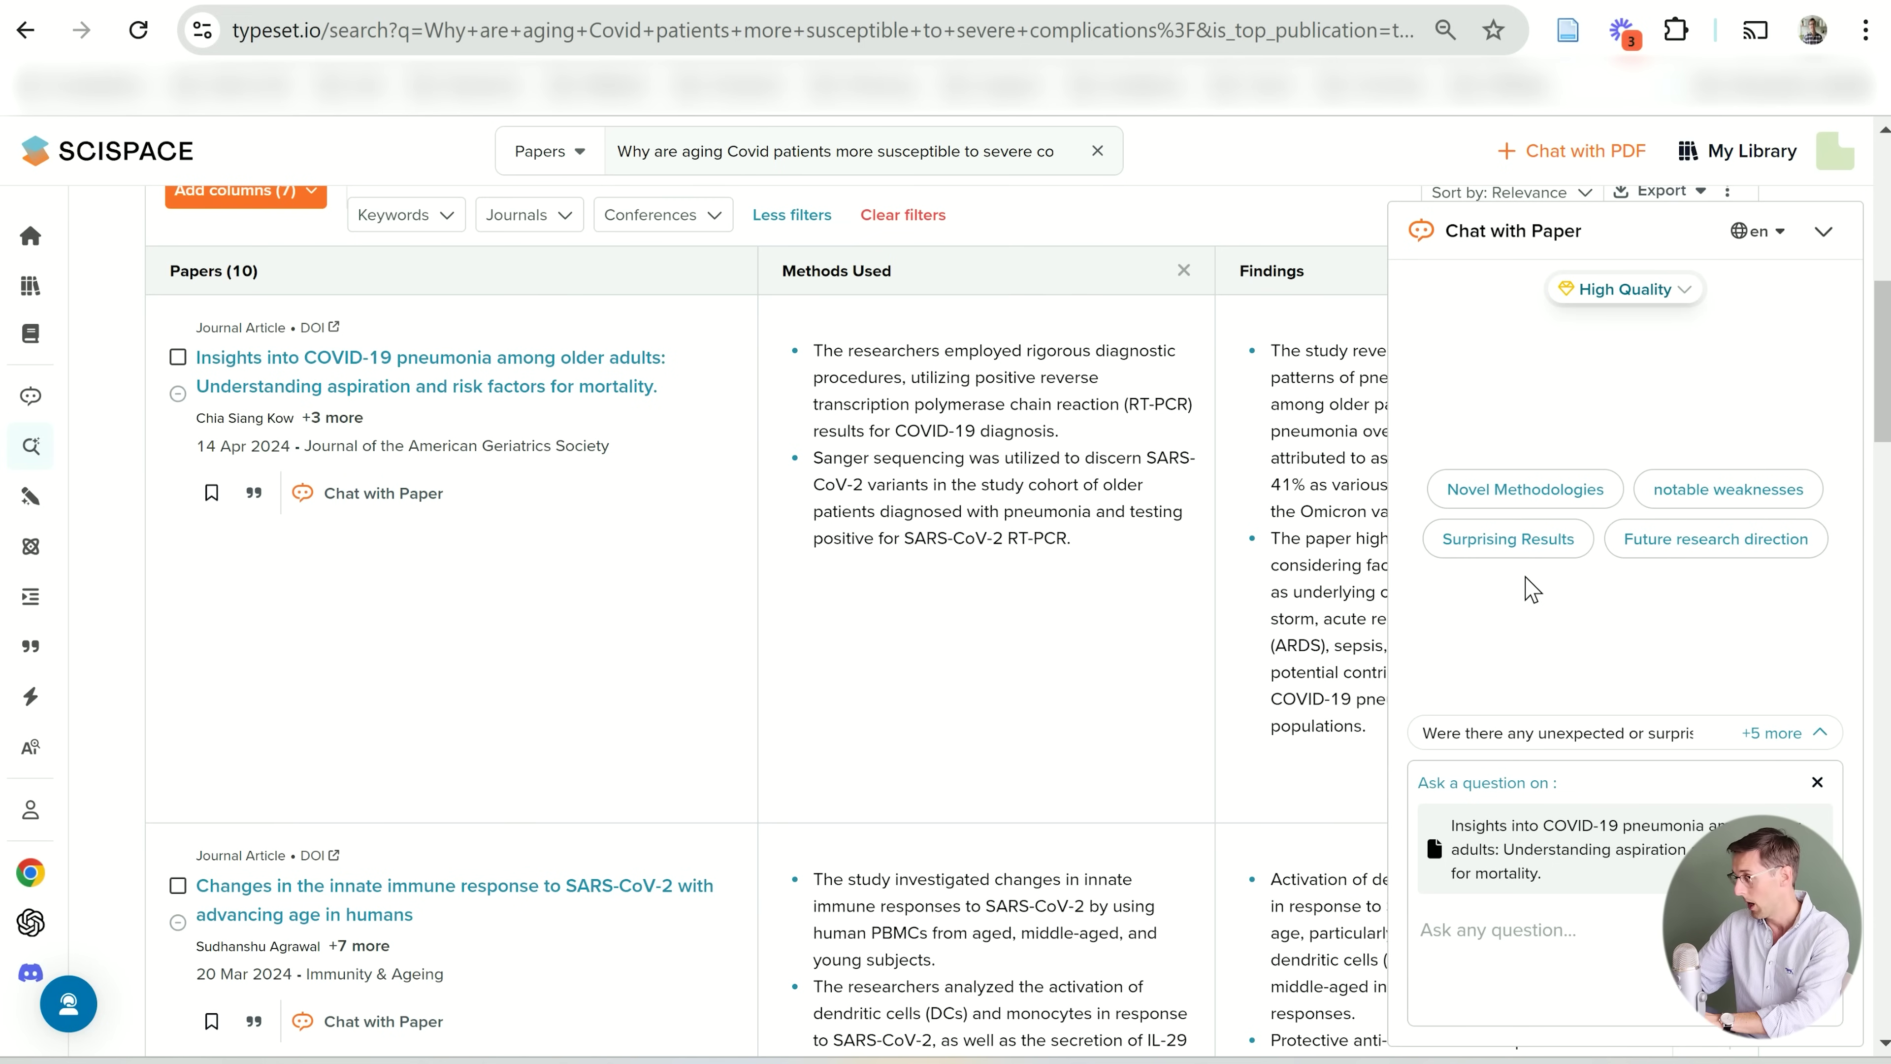
pyautogui.click(1515, 541)
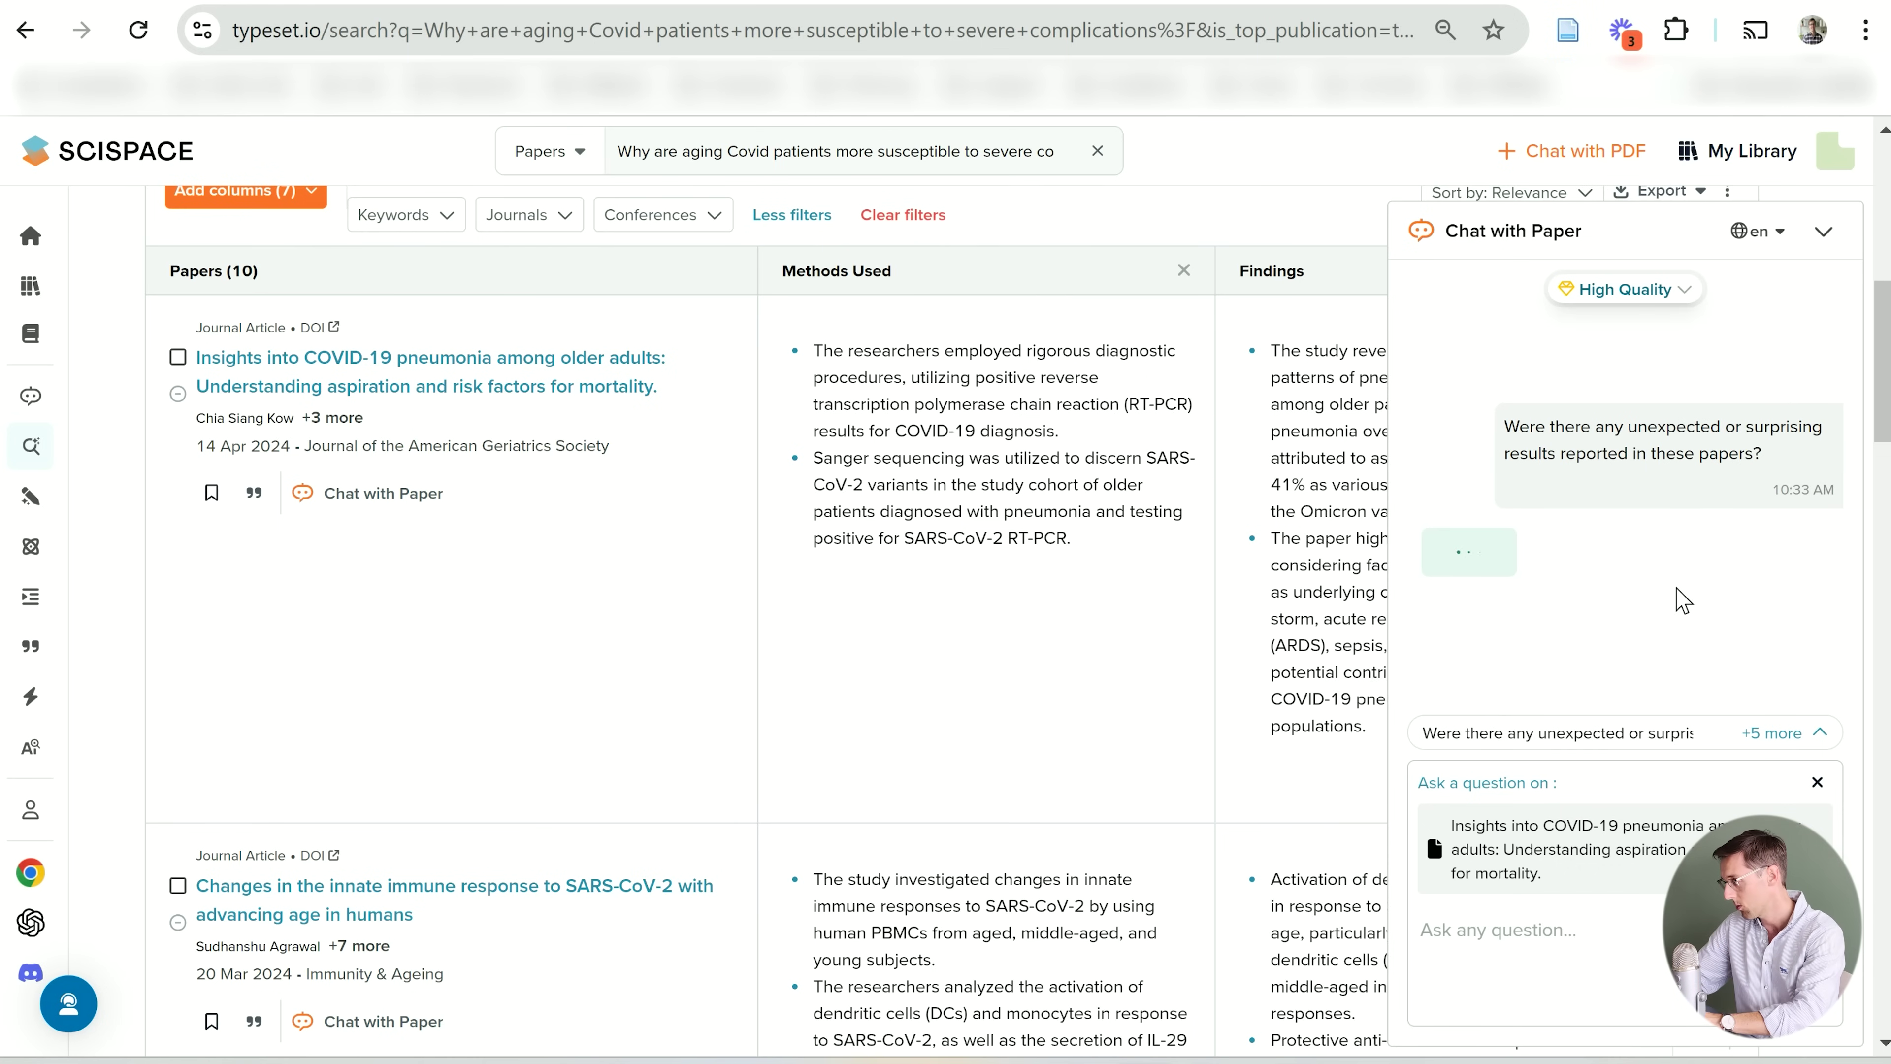
# Look through the suggested chat questions and the answer, and collapse the paper chat
pyautogui.click(1527, 962)
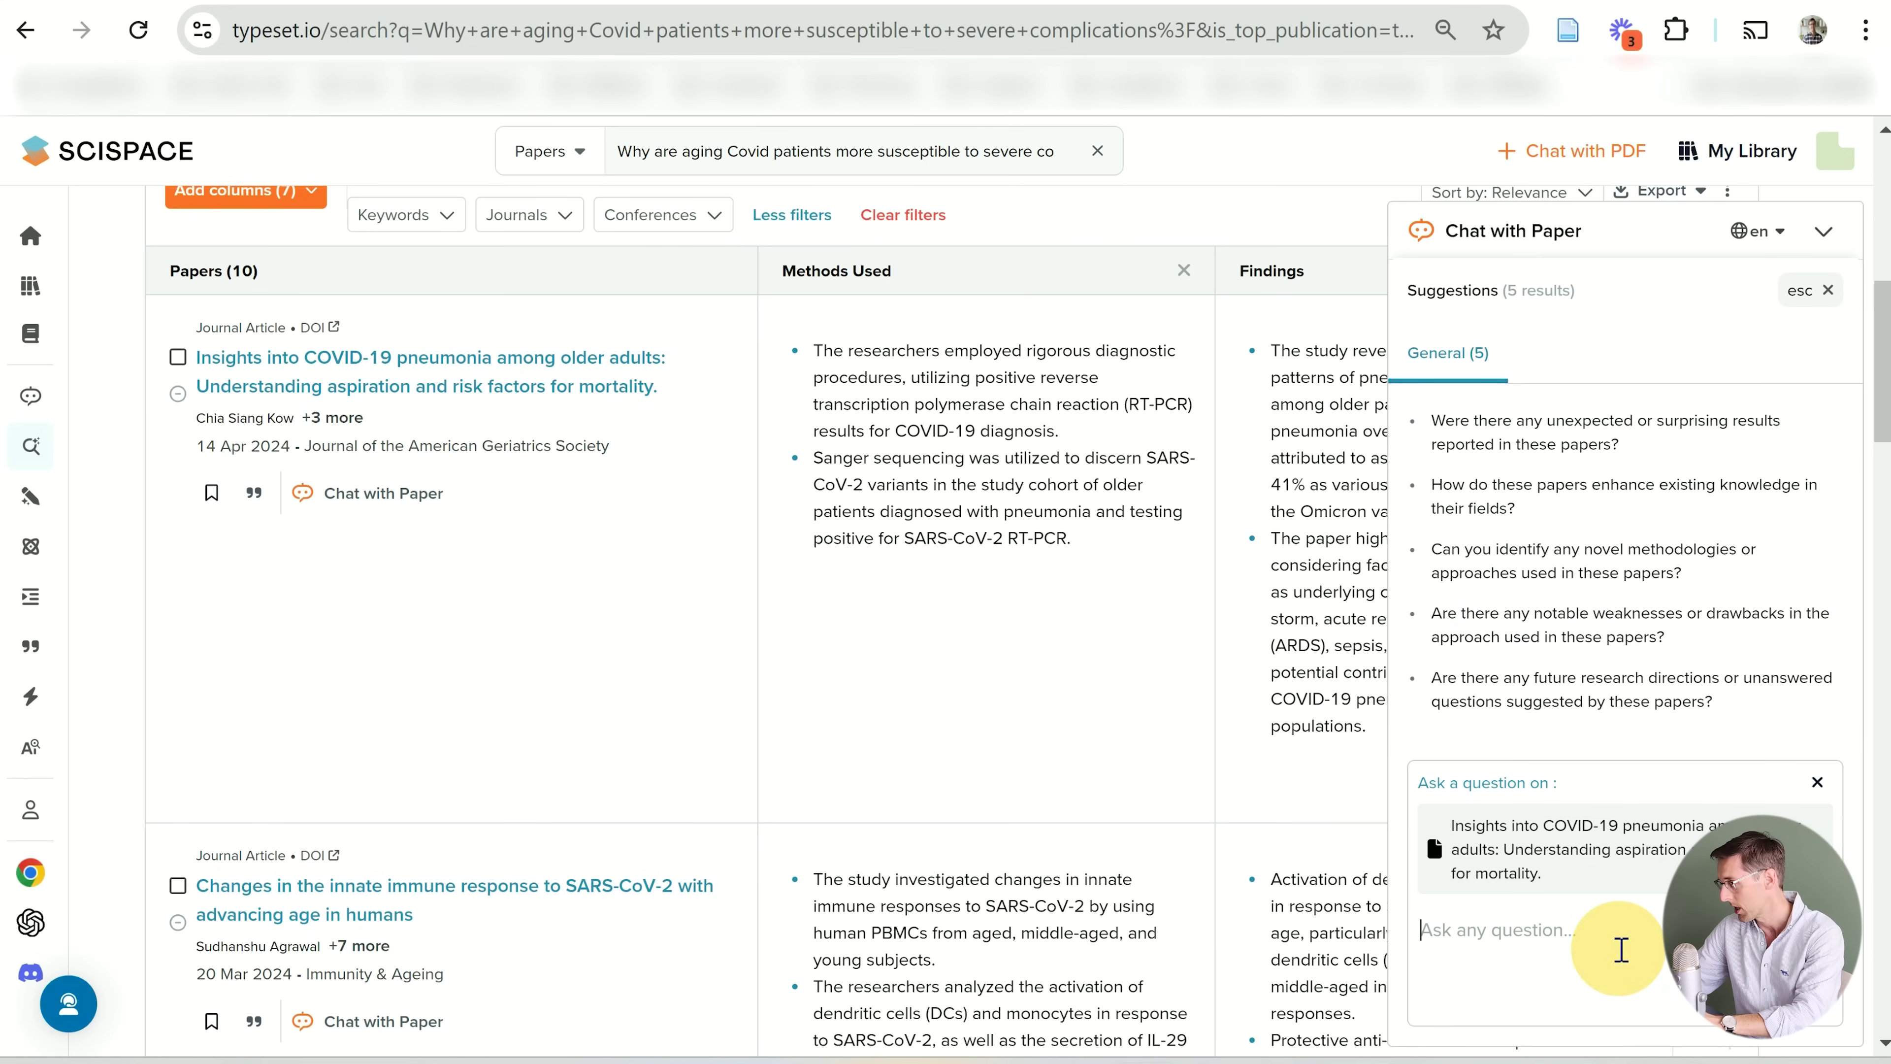
pyautogui.click(1827, 292)
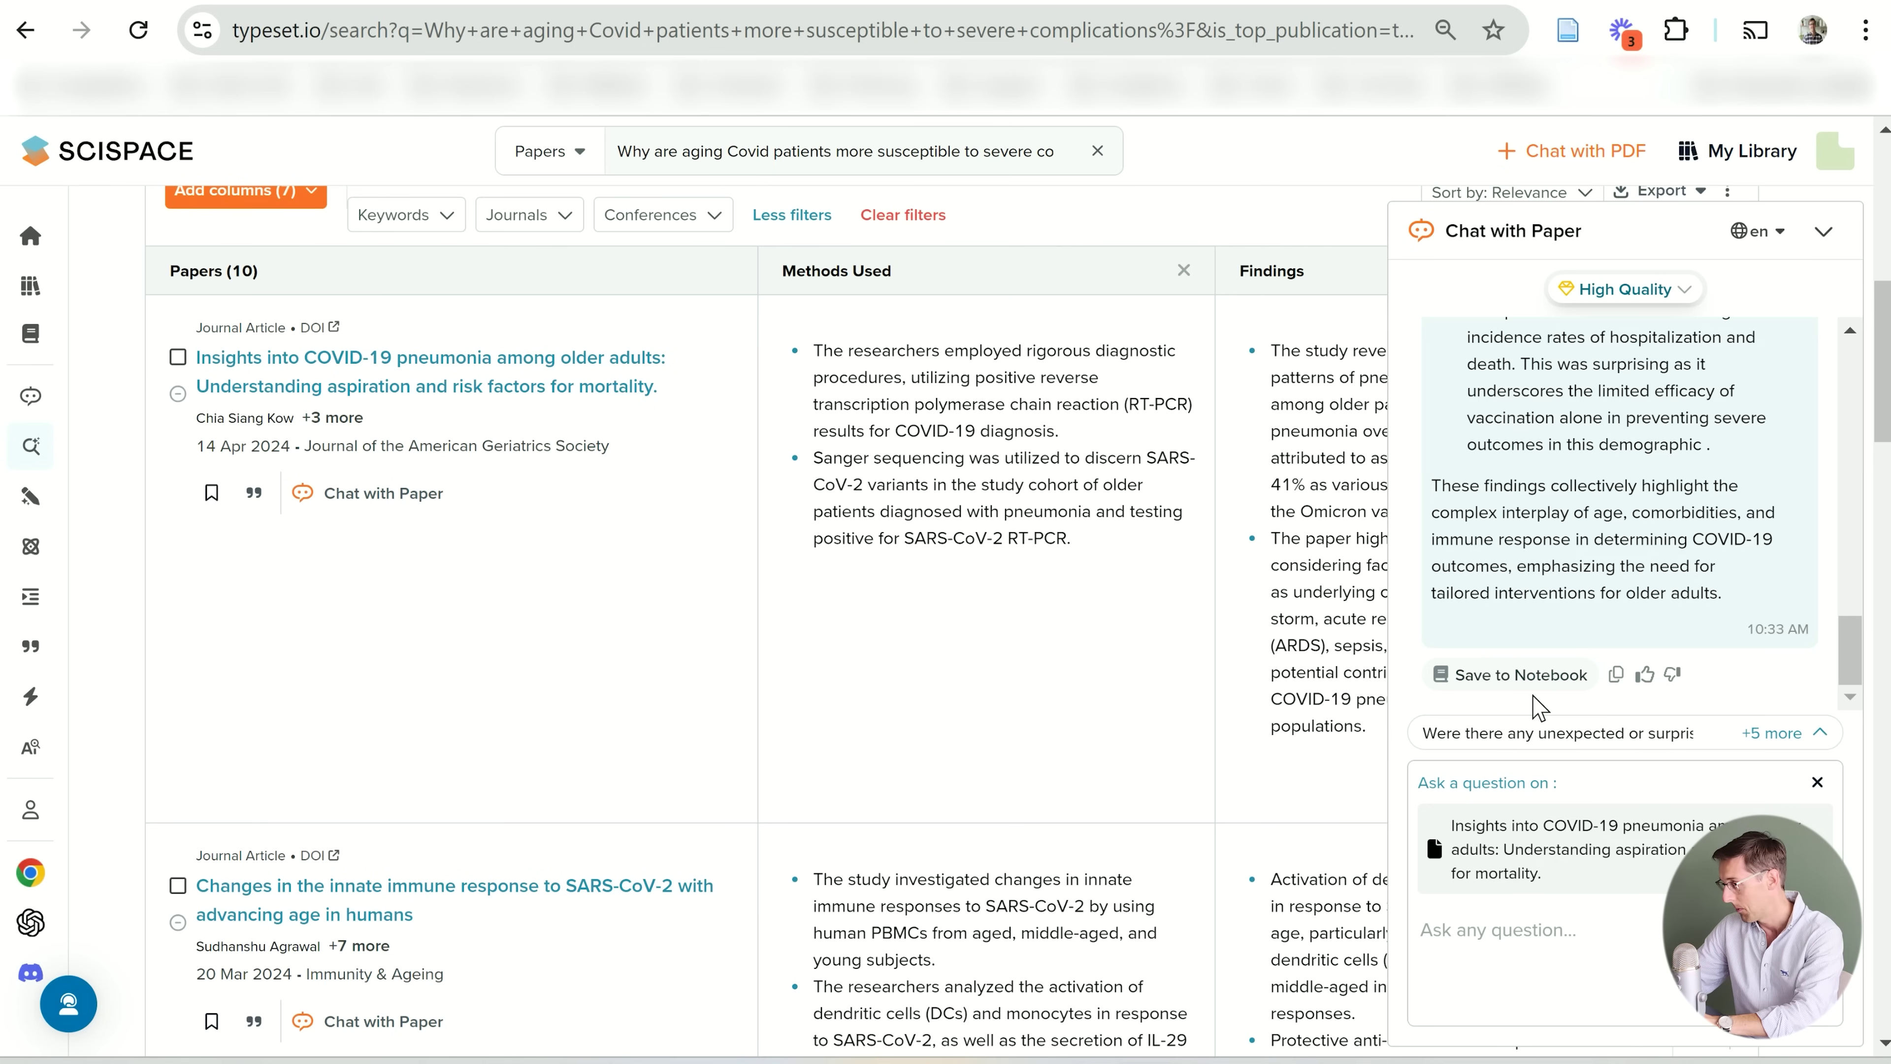
pyautogui.click(1824, 237)
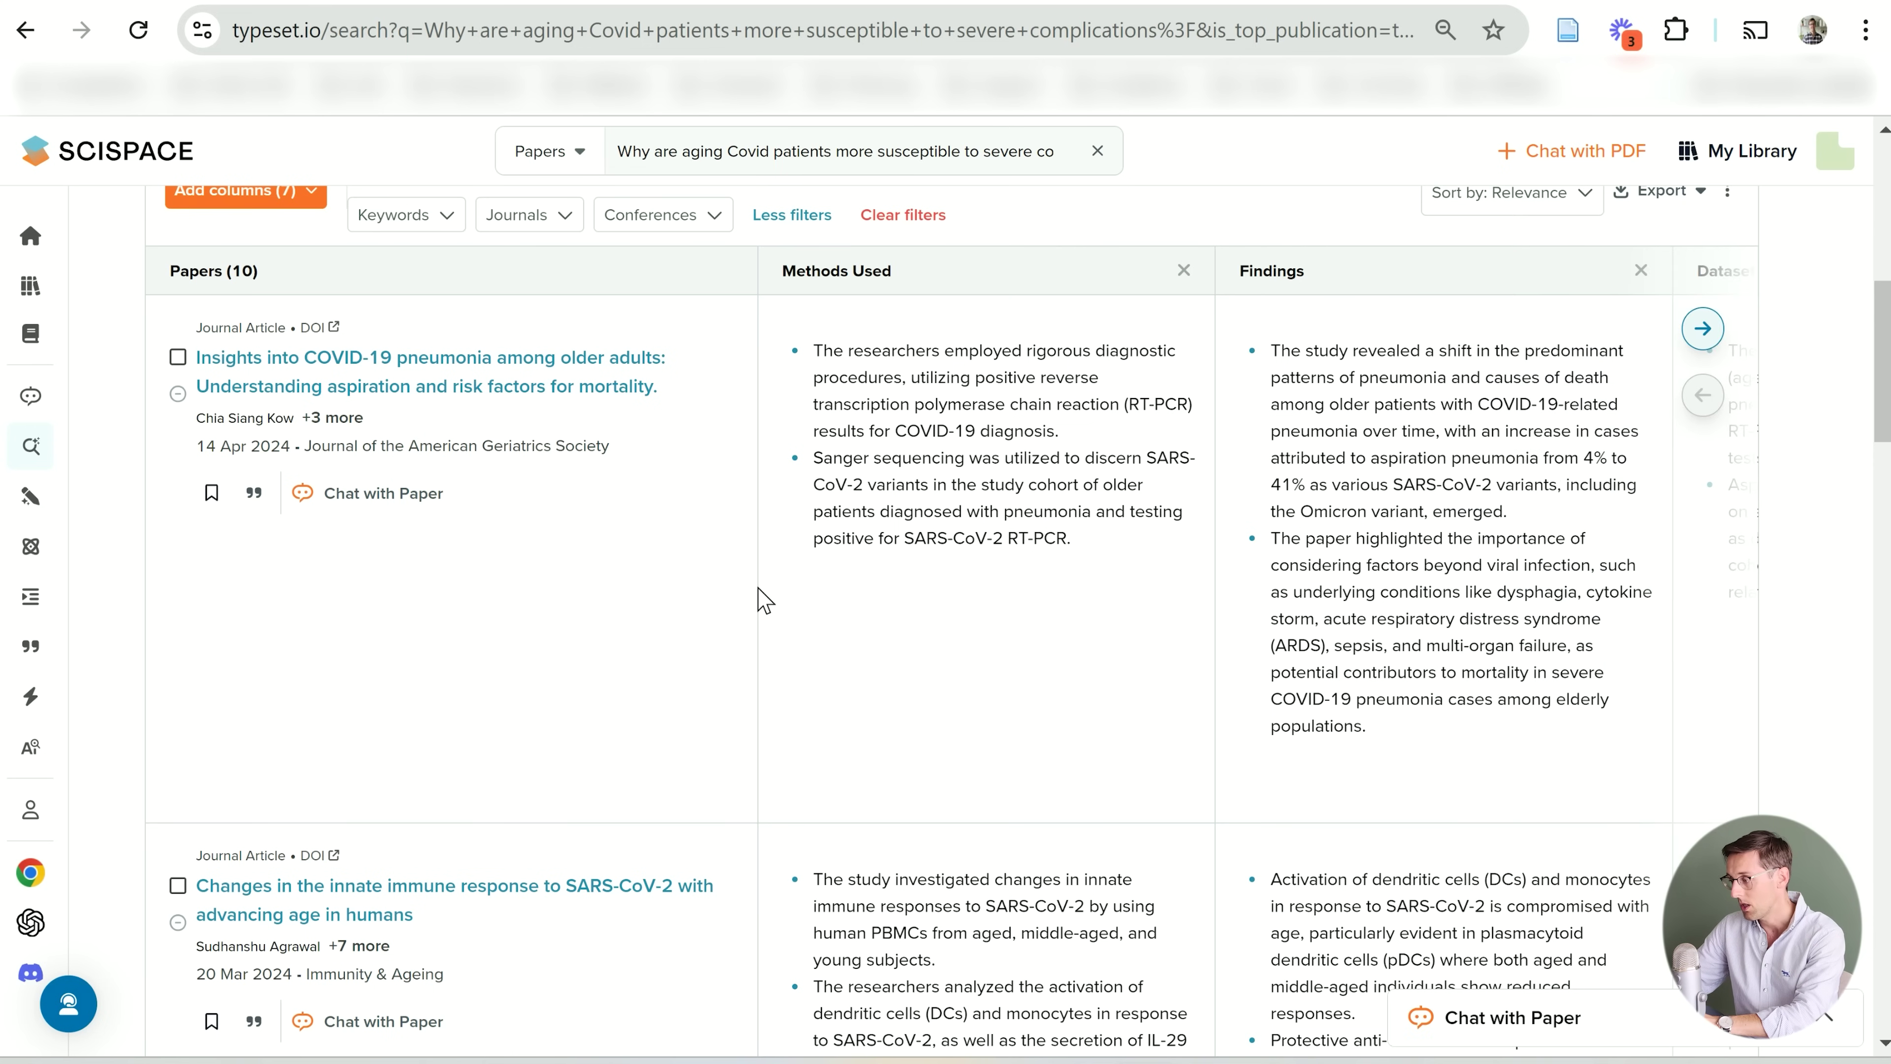
# Review the search scope options Papers, Concepts and My library, and glance over the results table
pyautogui.scroll(10, 761, 596)
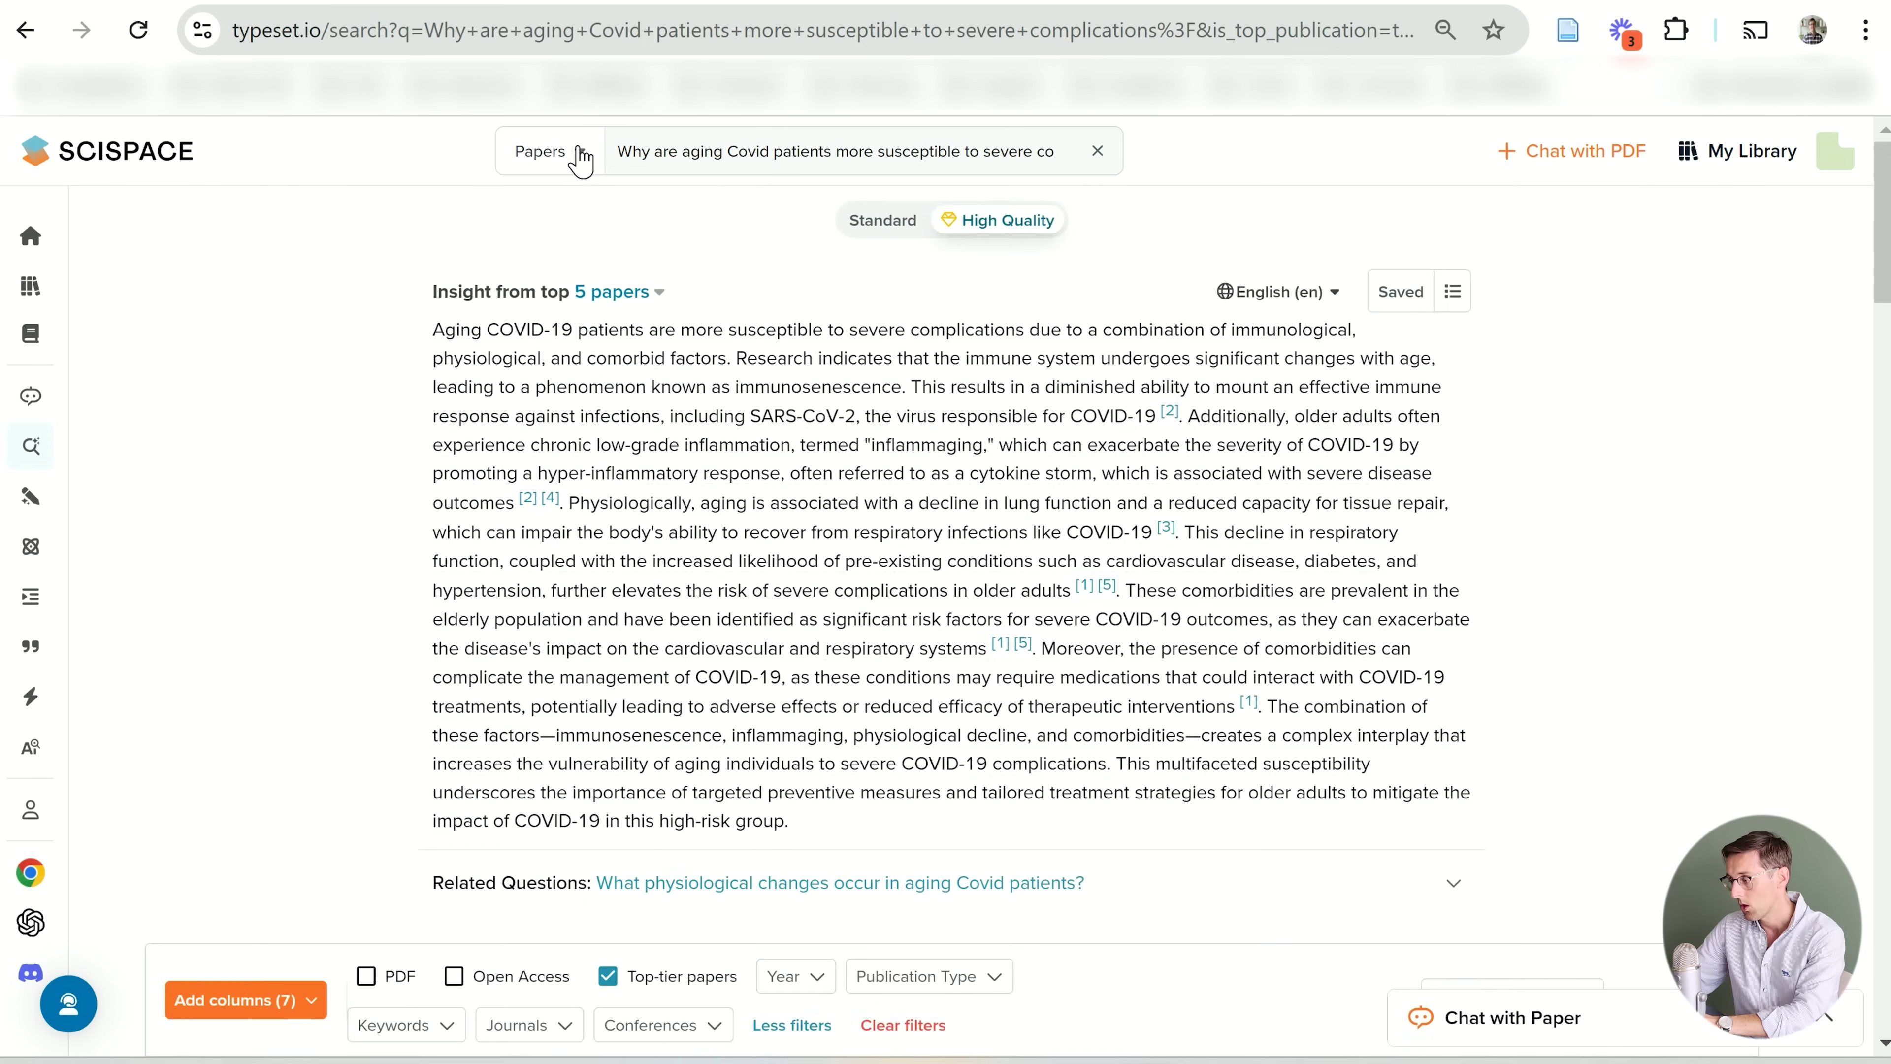
pyautogui.click(580, 153)
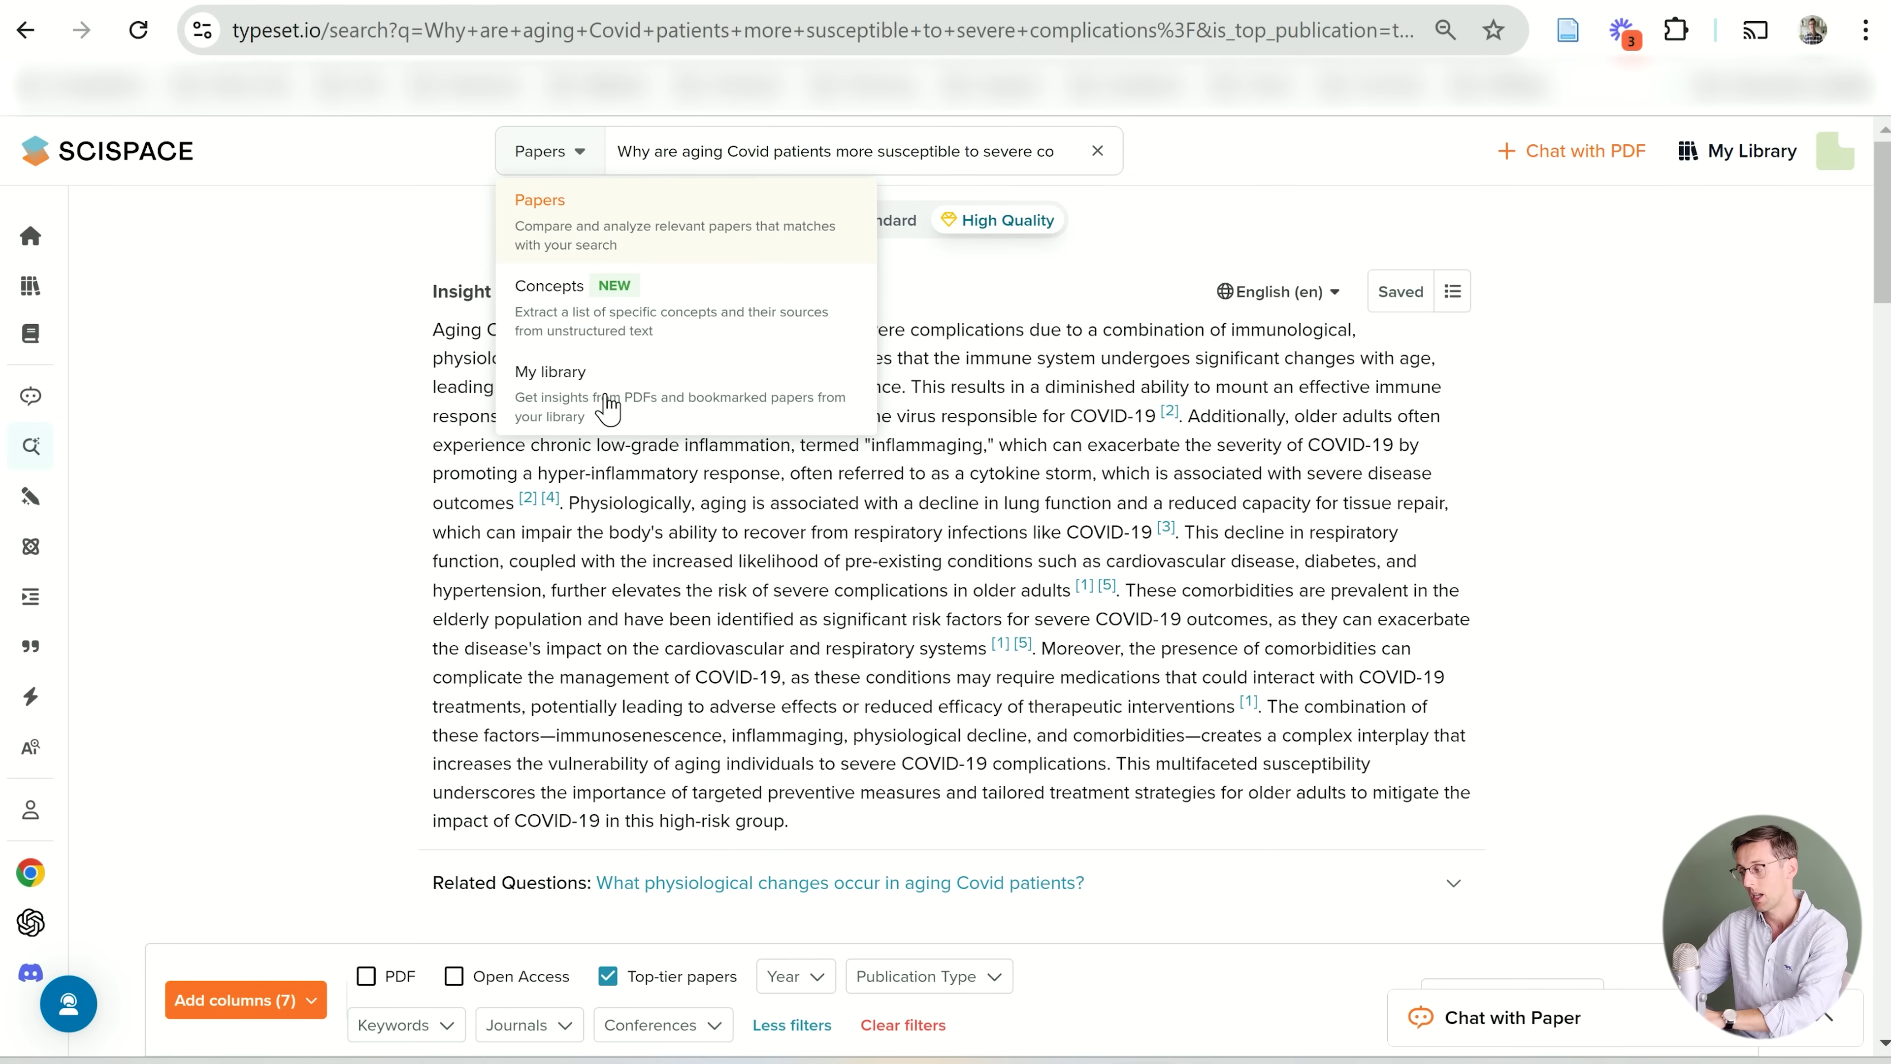
pyautogui.click(1541, 693)
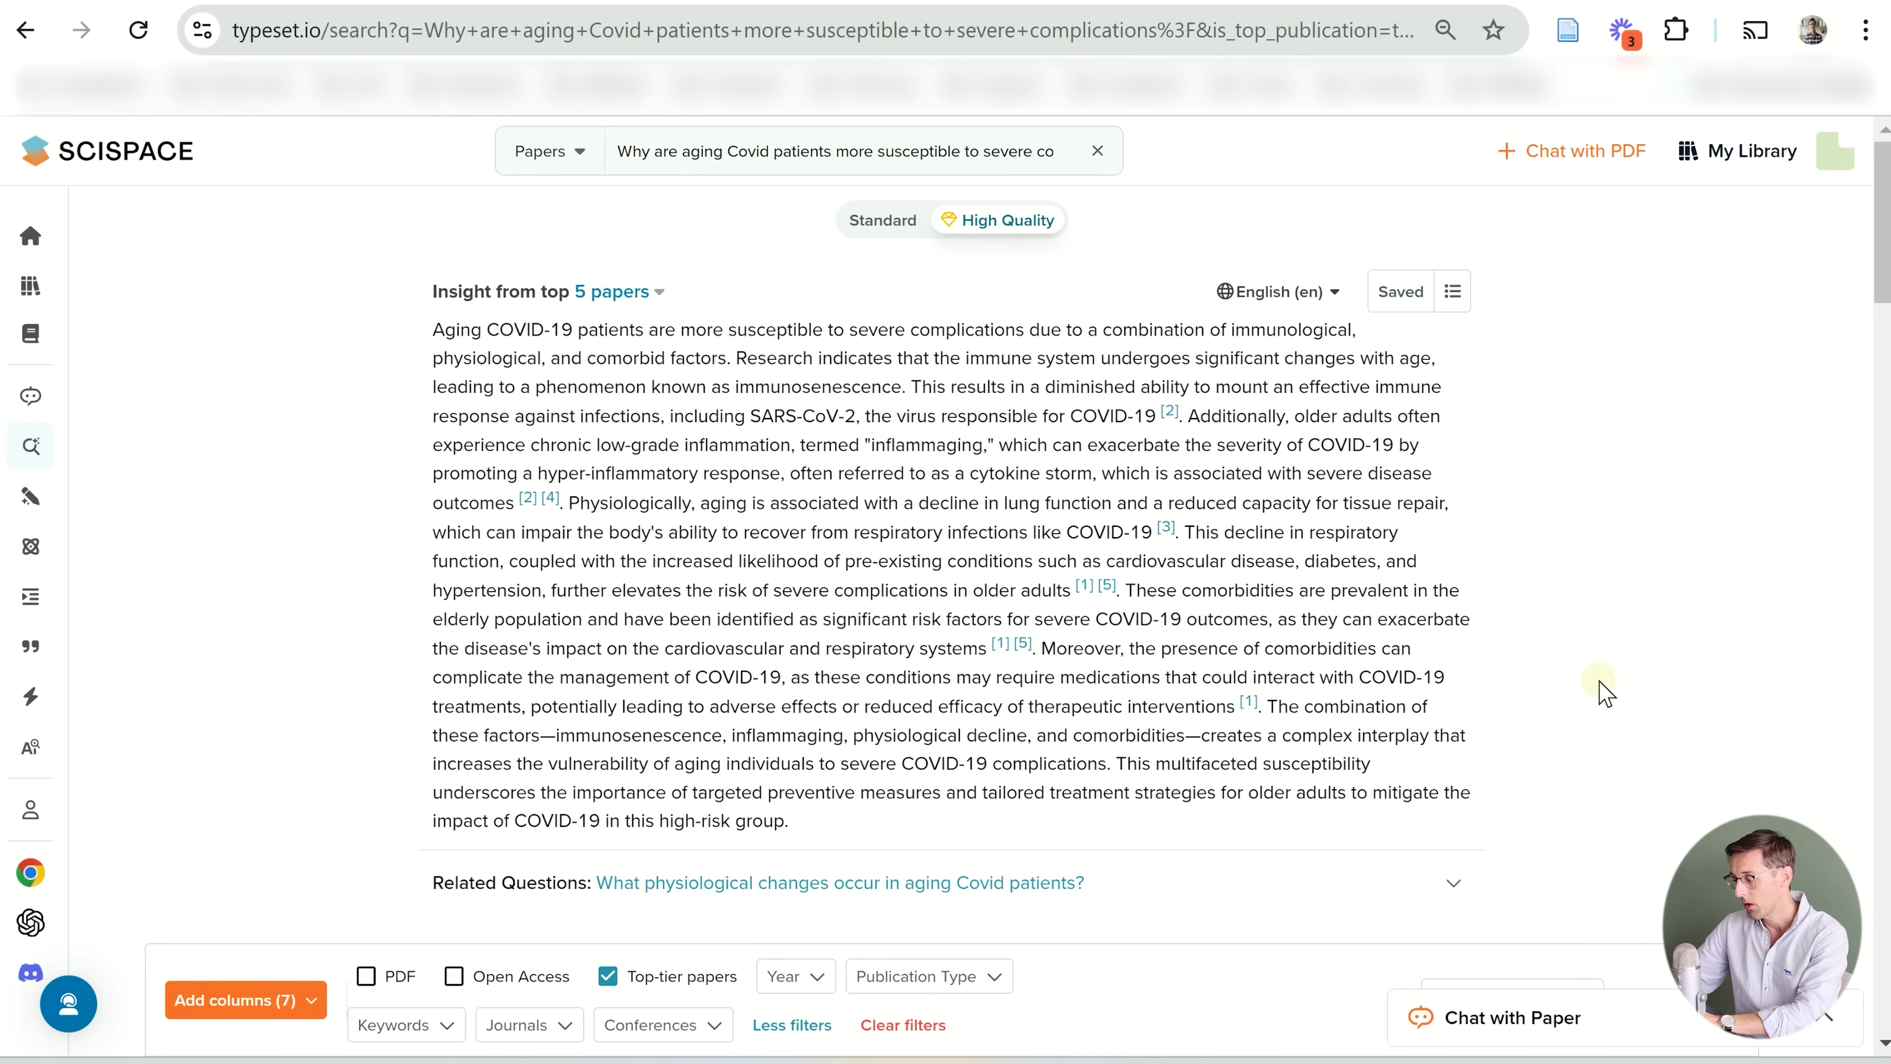
pyautogui.scroll(-10, 1600, 694)
pyautogui.scroll(2, 1600, 695)
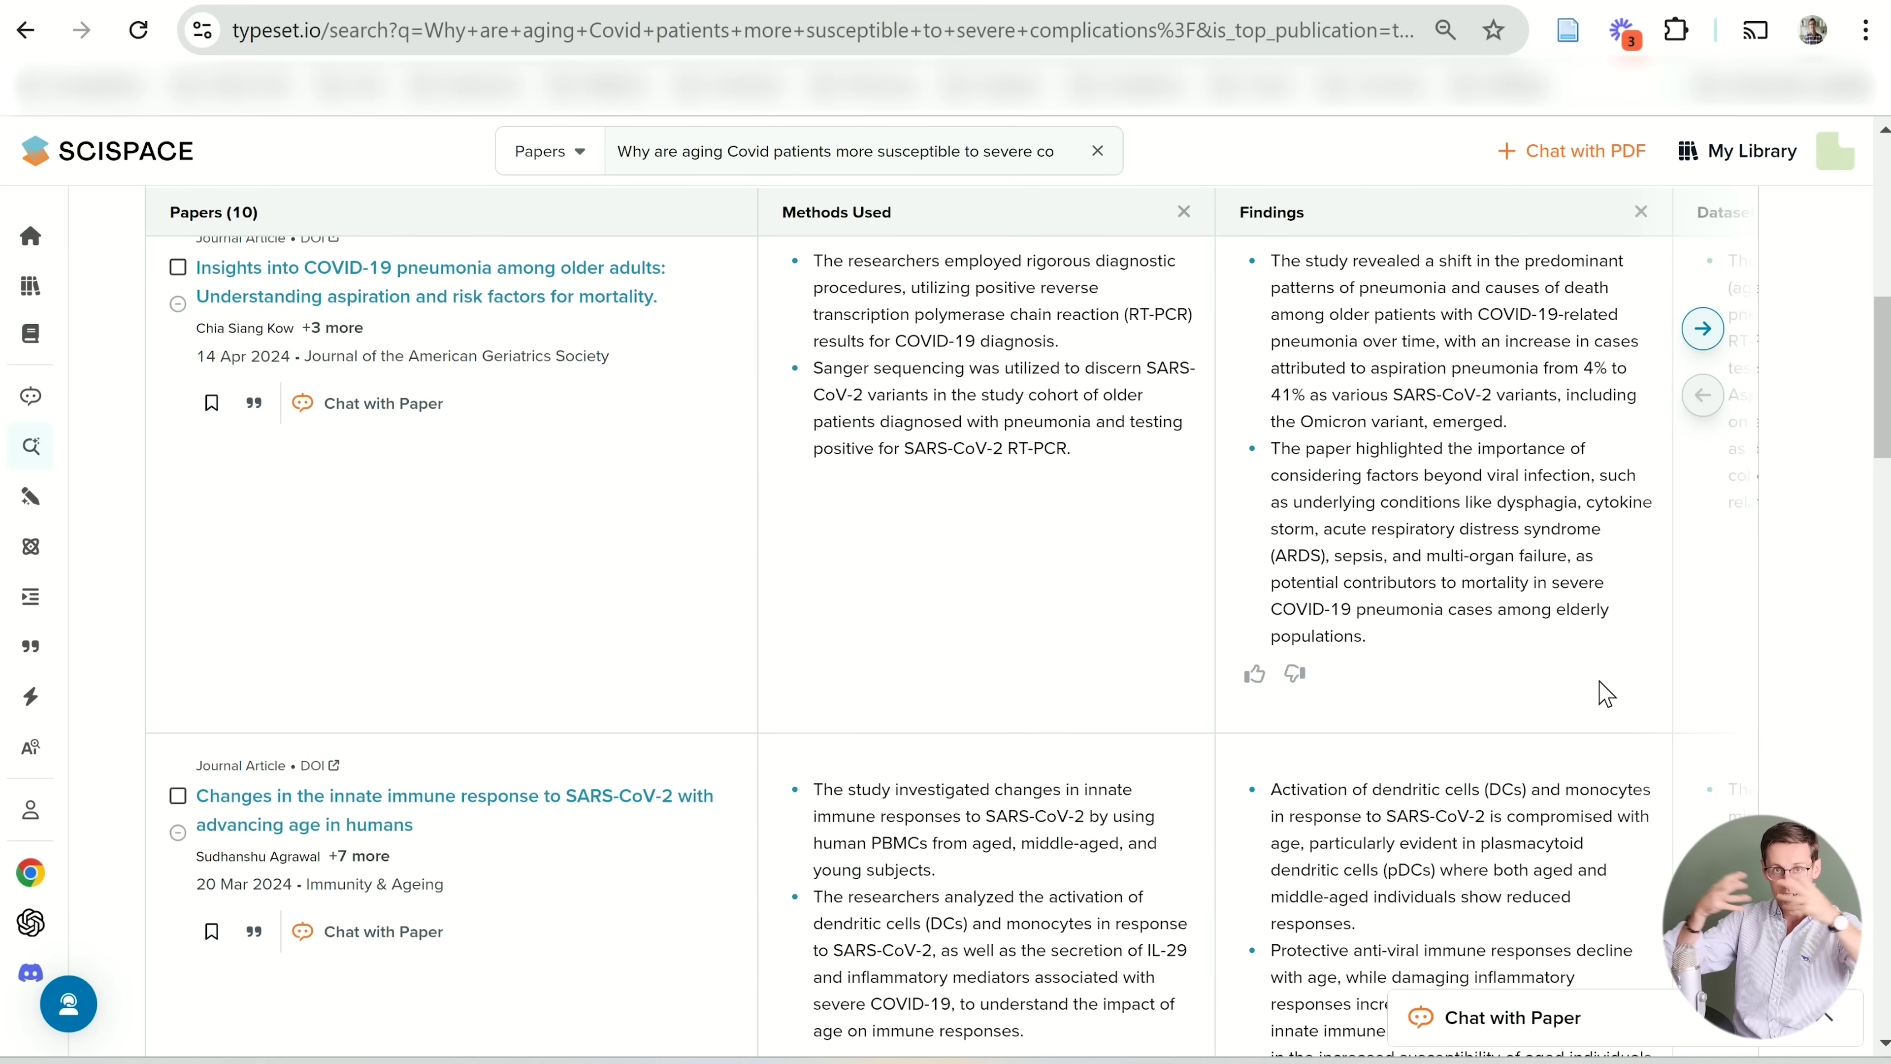
pyautogui.scroll(-2, 1604, 693)
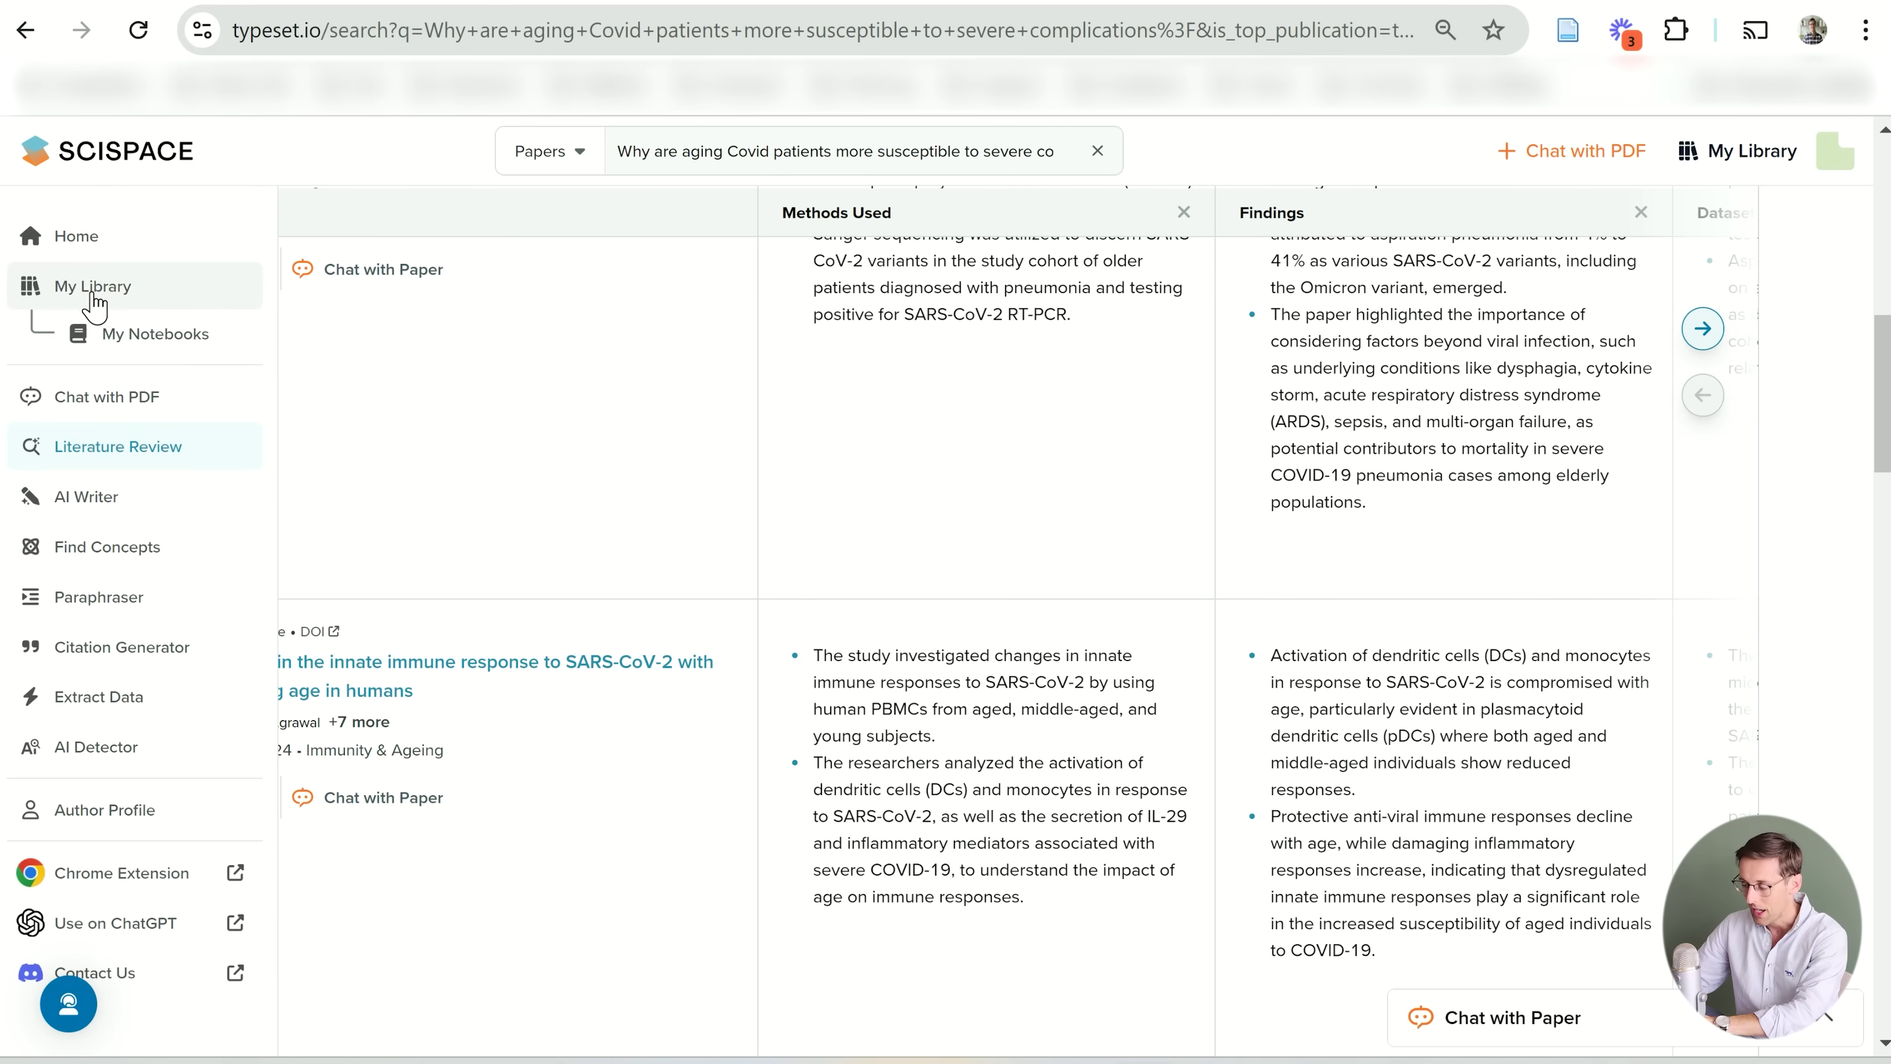
# Open My Library to display the stored files and check how many it holds
pyautogui.click(92, 292)
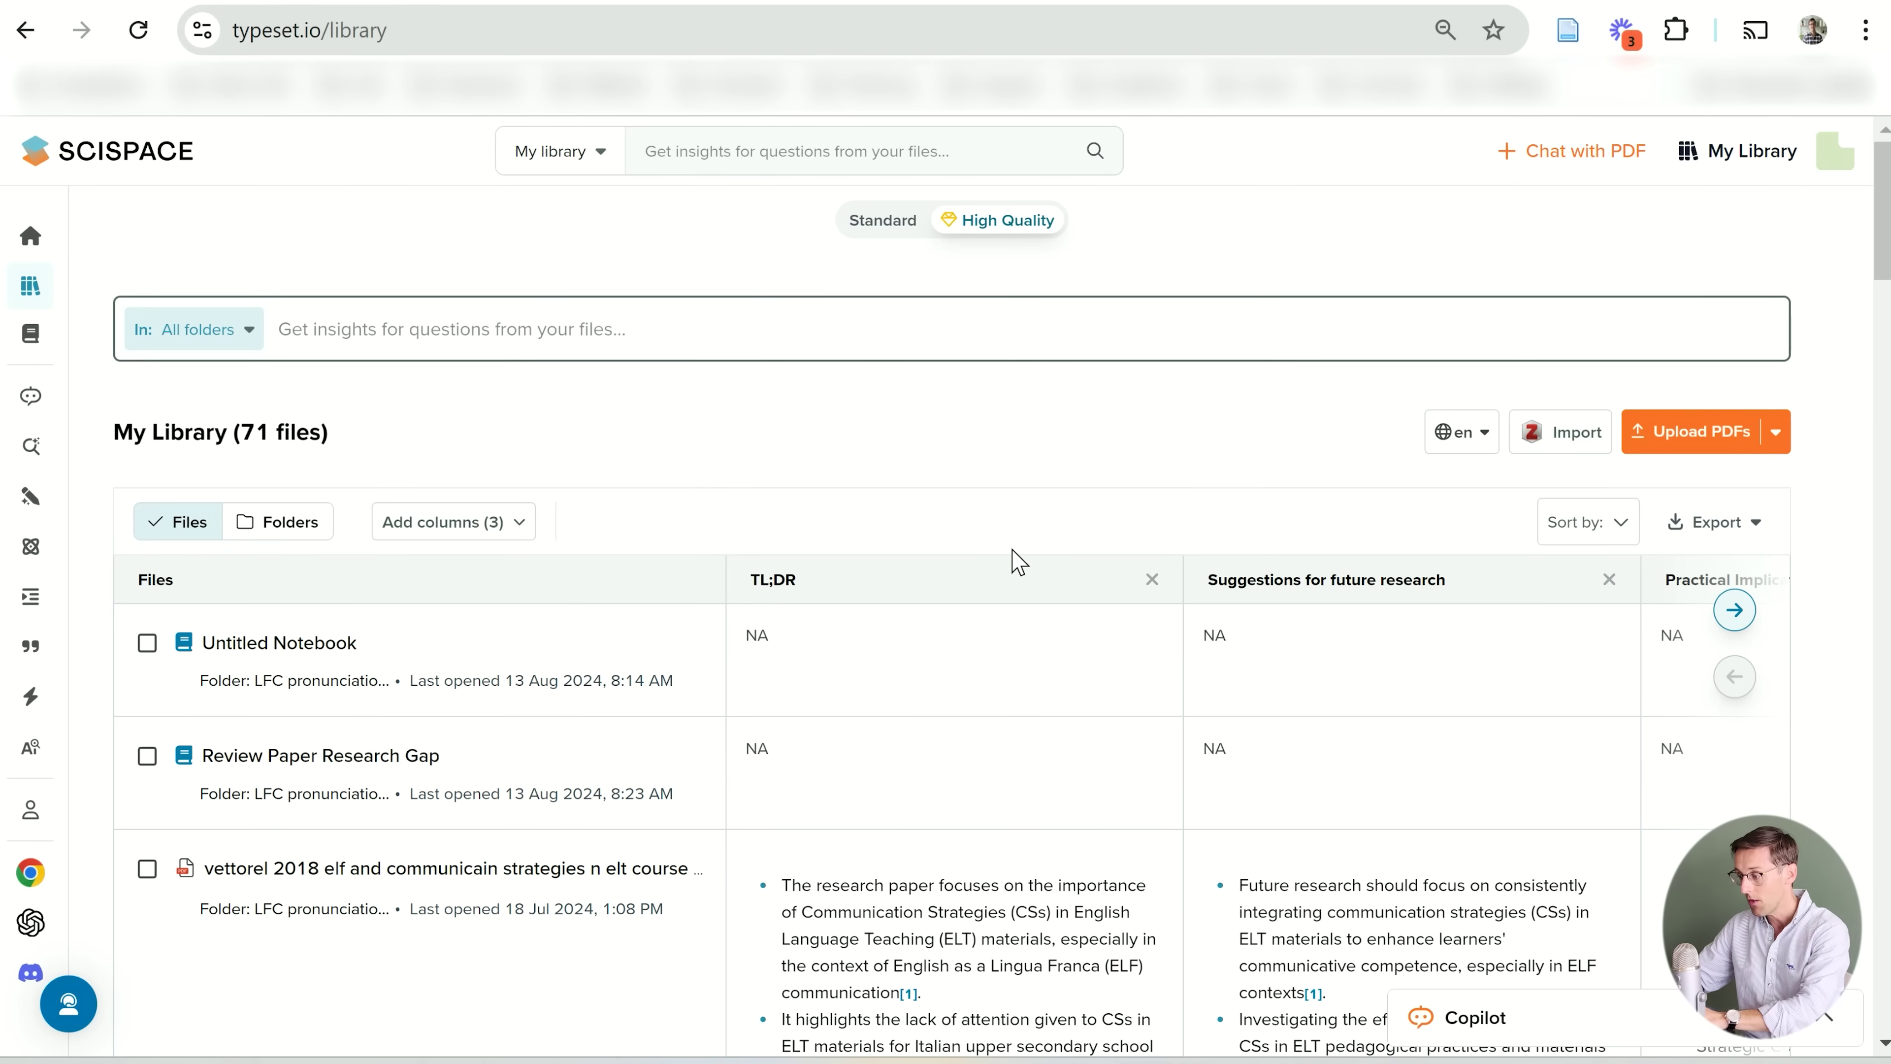
pyautogui.scroll(-2, 1012, 549)
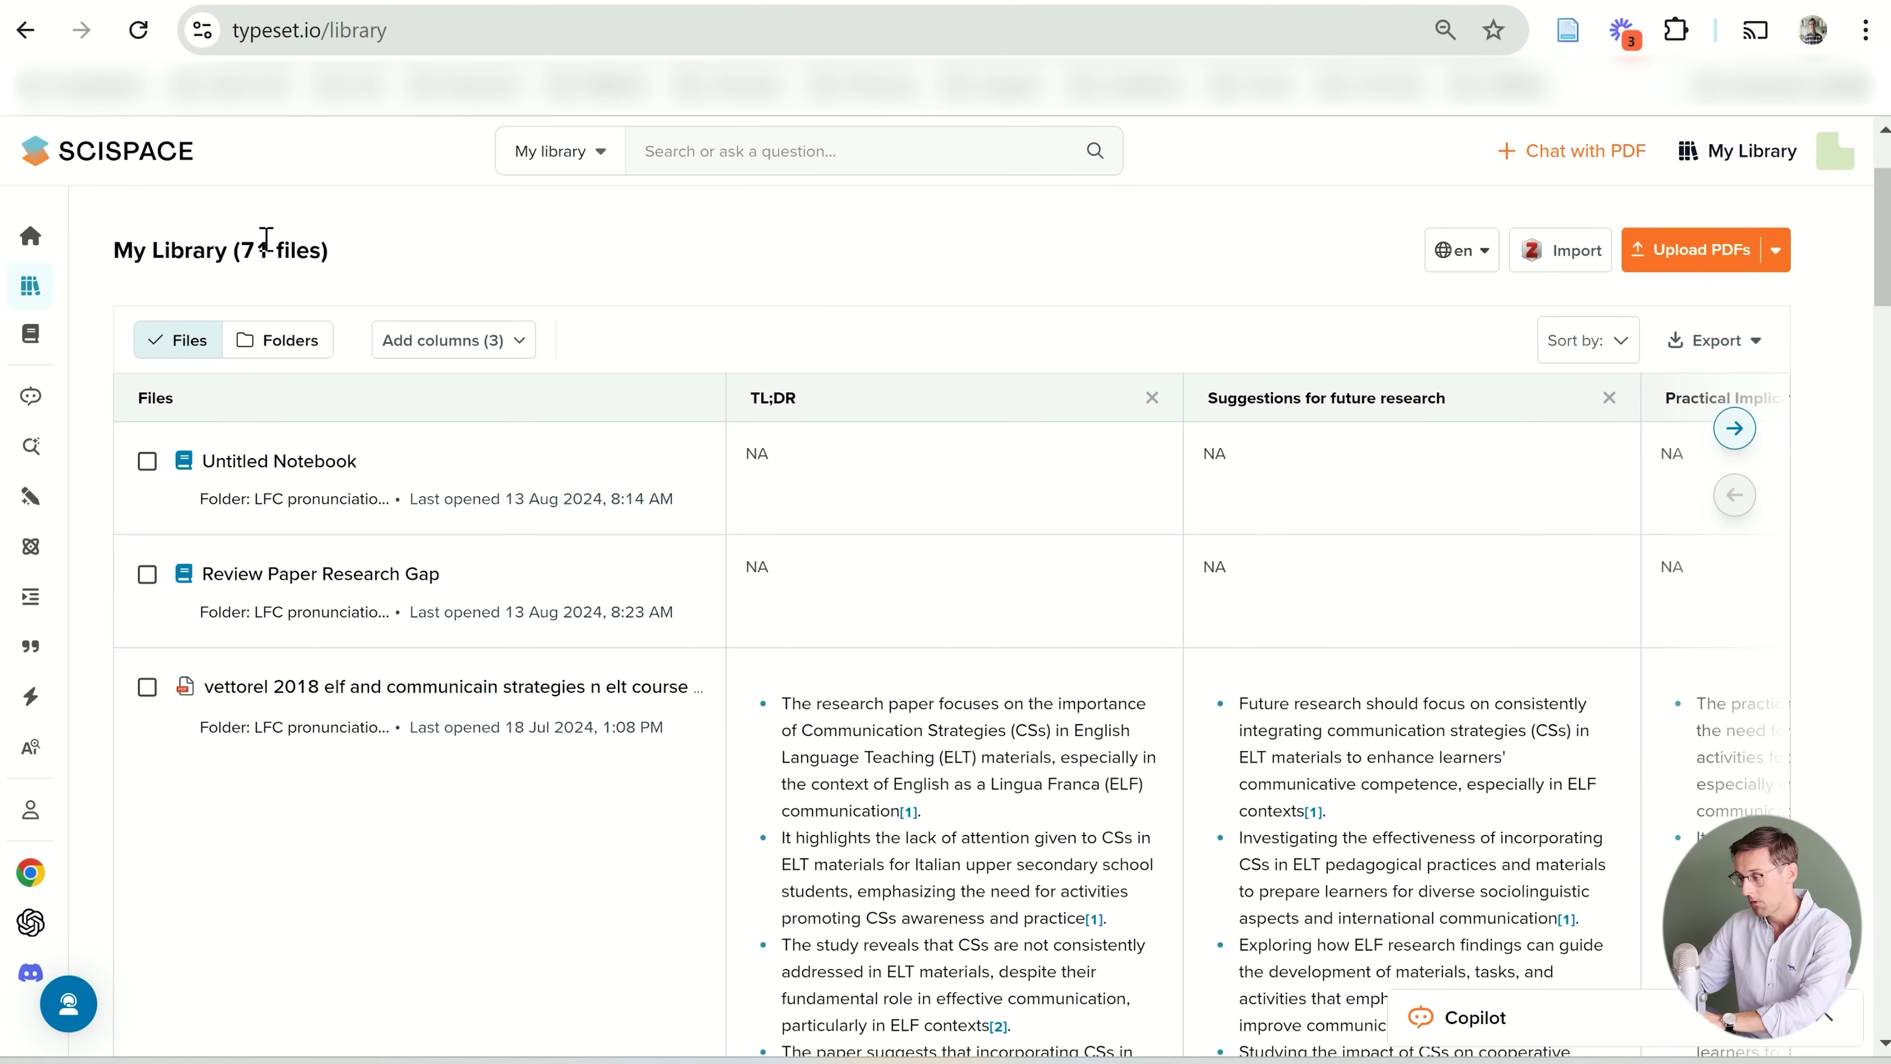
pyautogui.moveTo(266, 237); pyautogui.dragTo(338, 241)
pyautogui.click(528, 285)
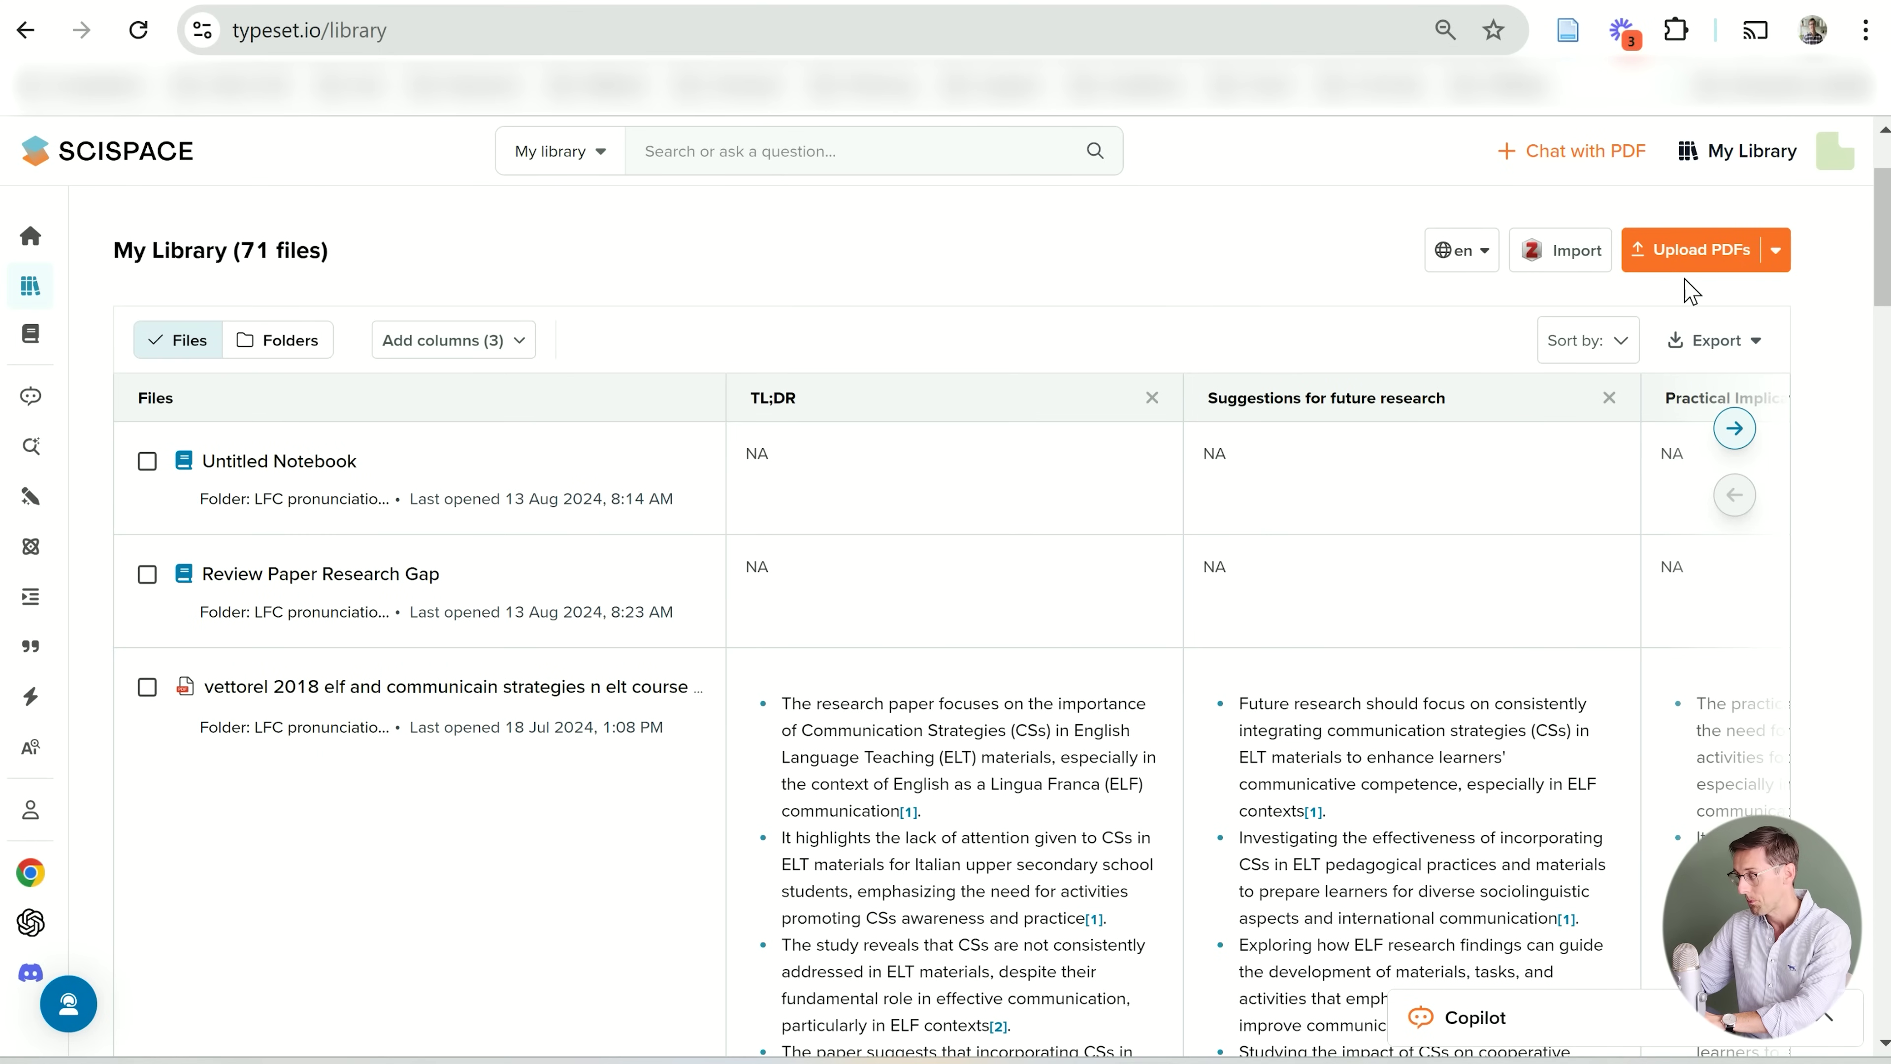
# Look through the Zotero collections available for import and close the dialog without importing
pyautogui.click(1572, 262)
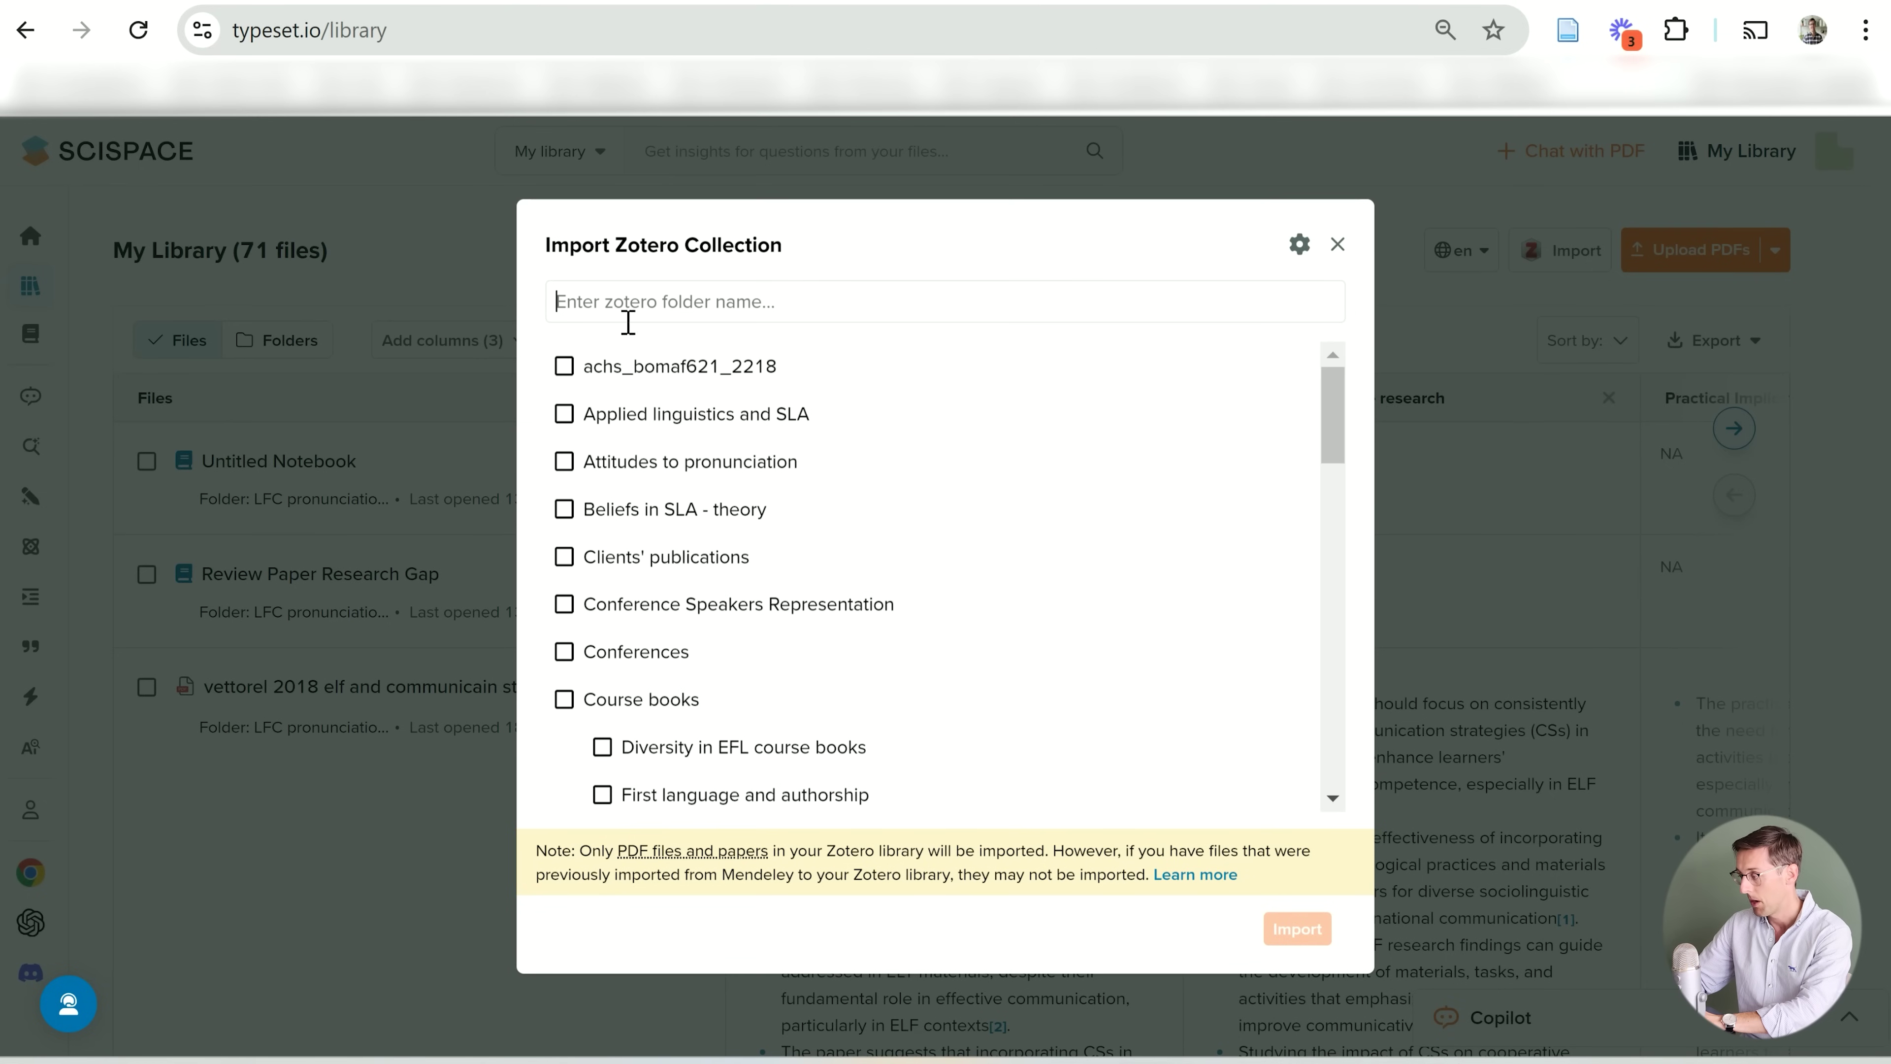
pyautogui.scroll(-10, 848, 709)
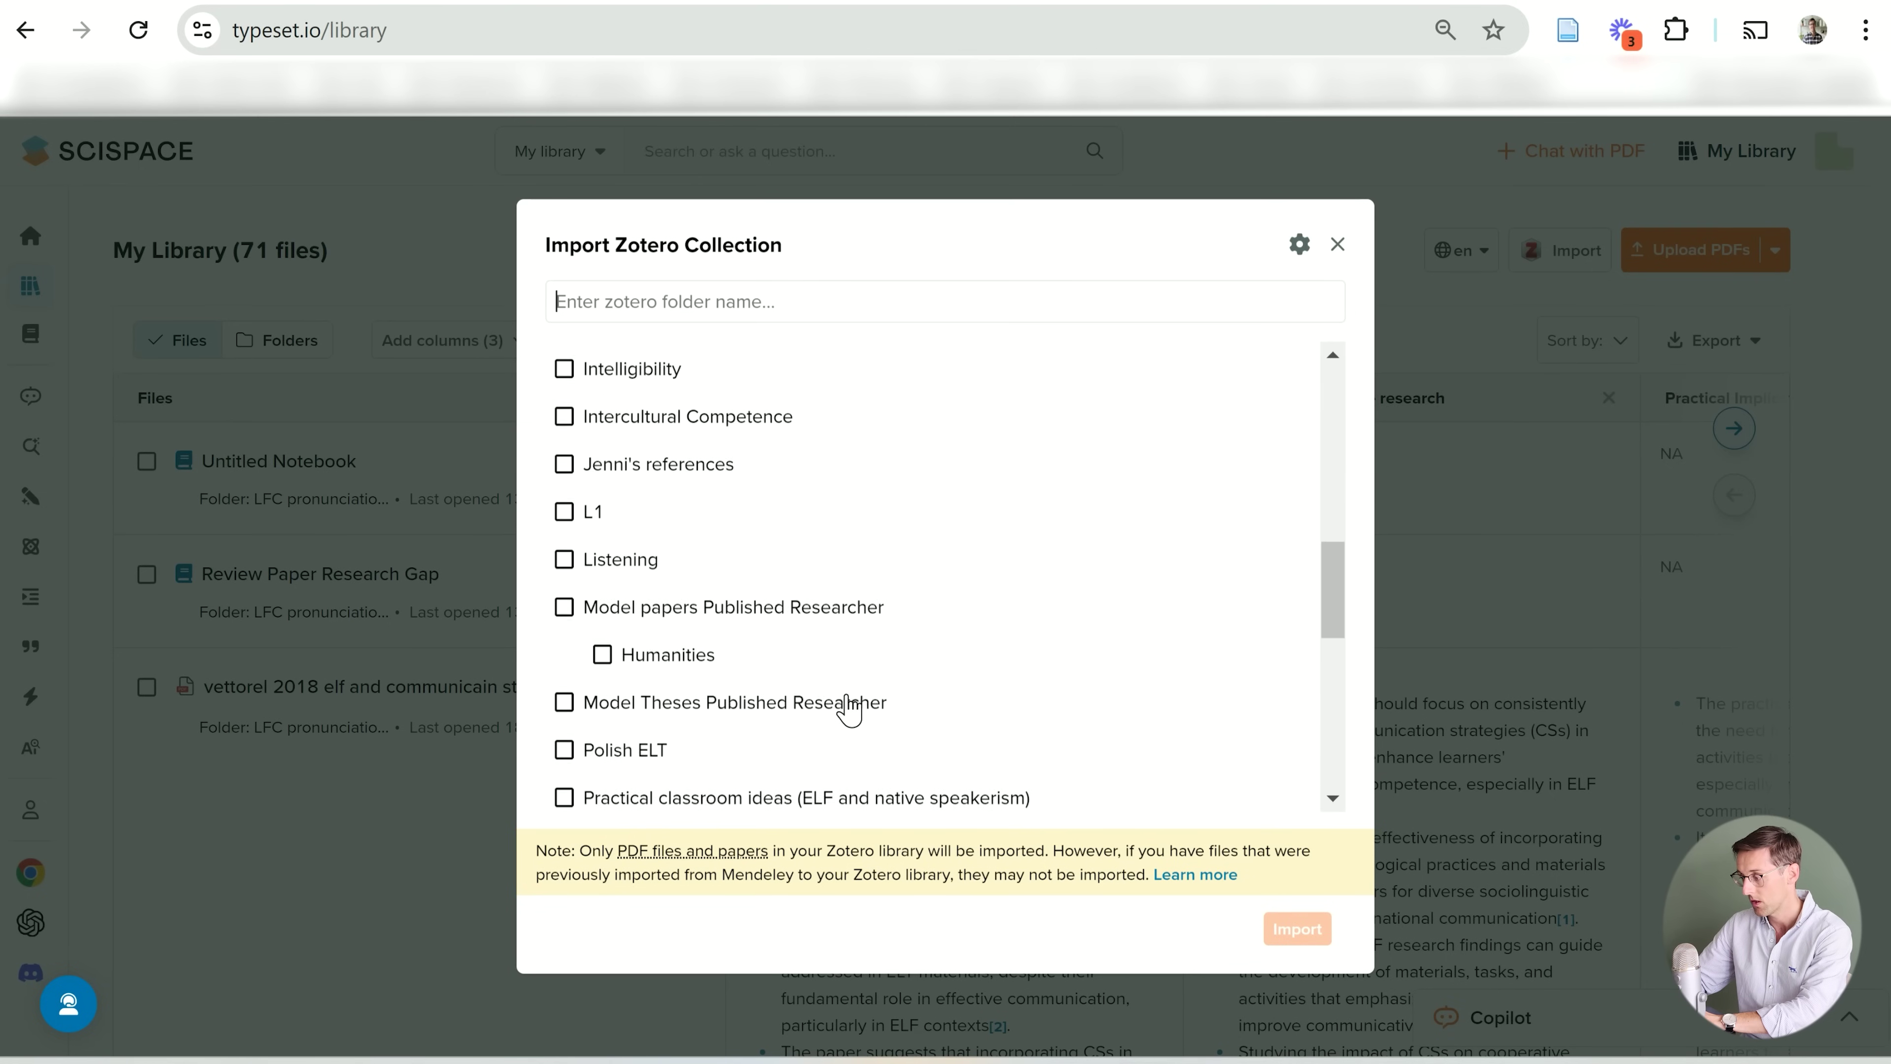
pyautogui.scroll(8, 849, 709)
pyautogui.scroll(2, 849, 709)
pyautogui.scroll(-10, 849, 709)
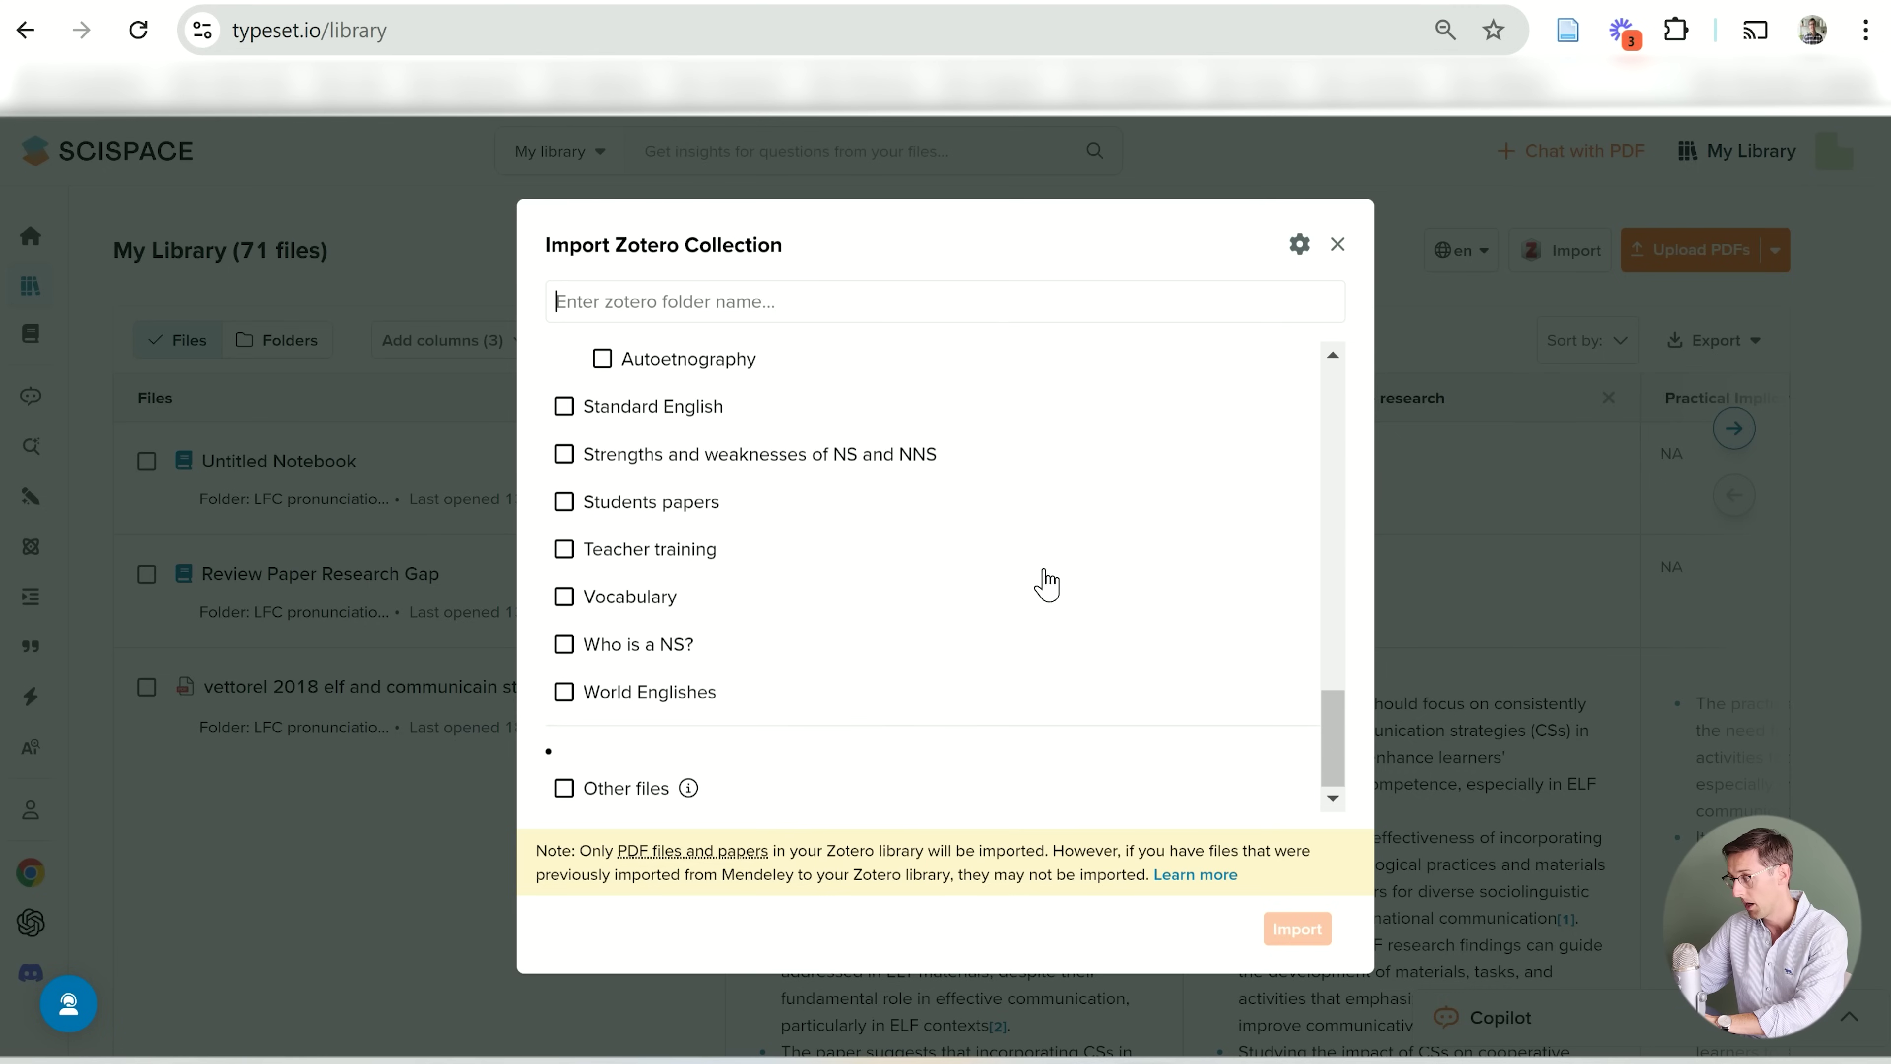
pyautogui.click(1338, 245)
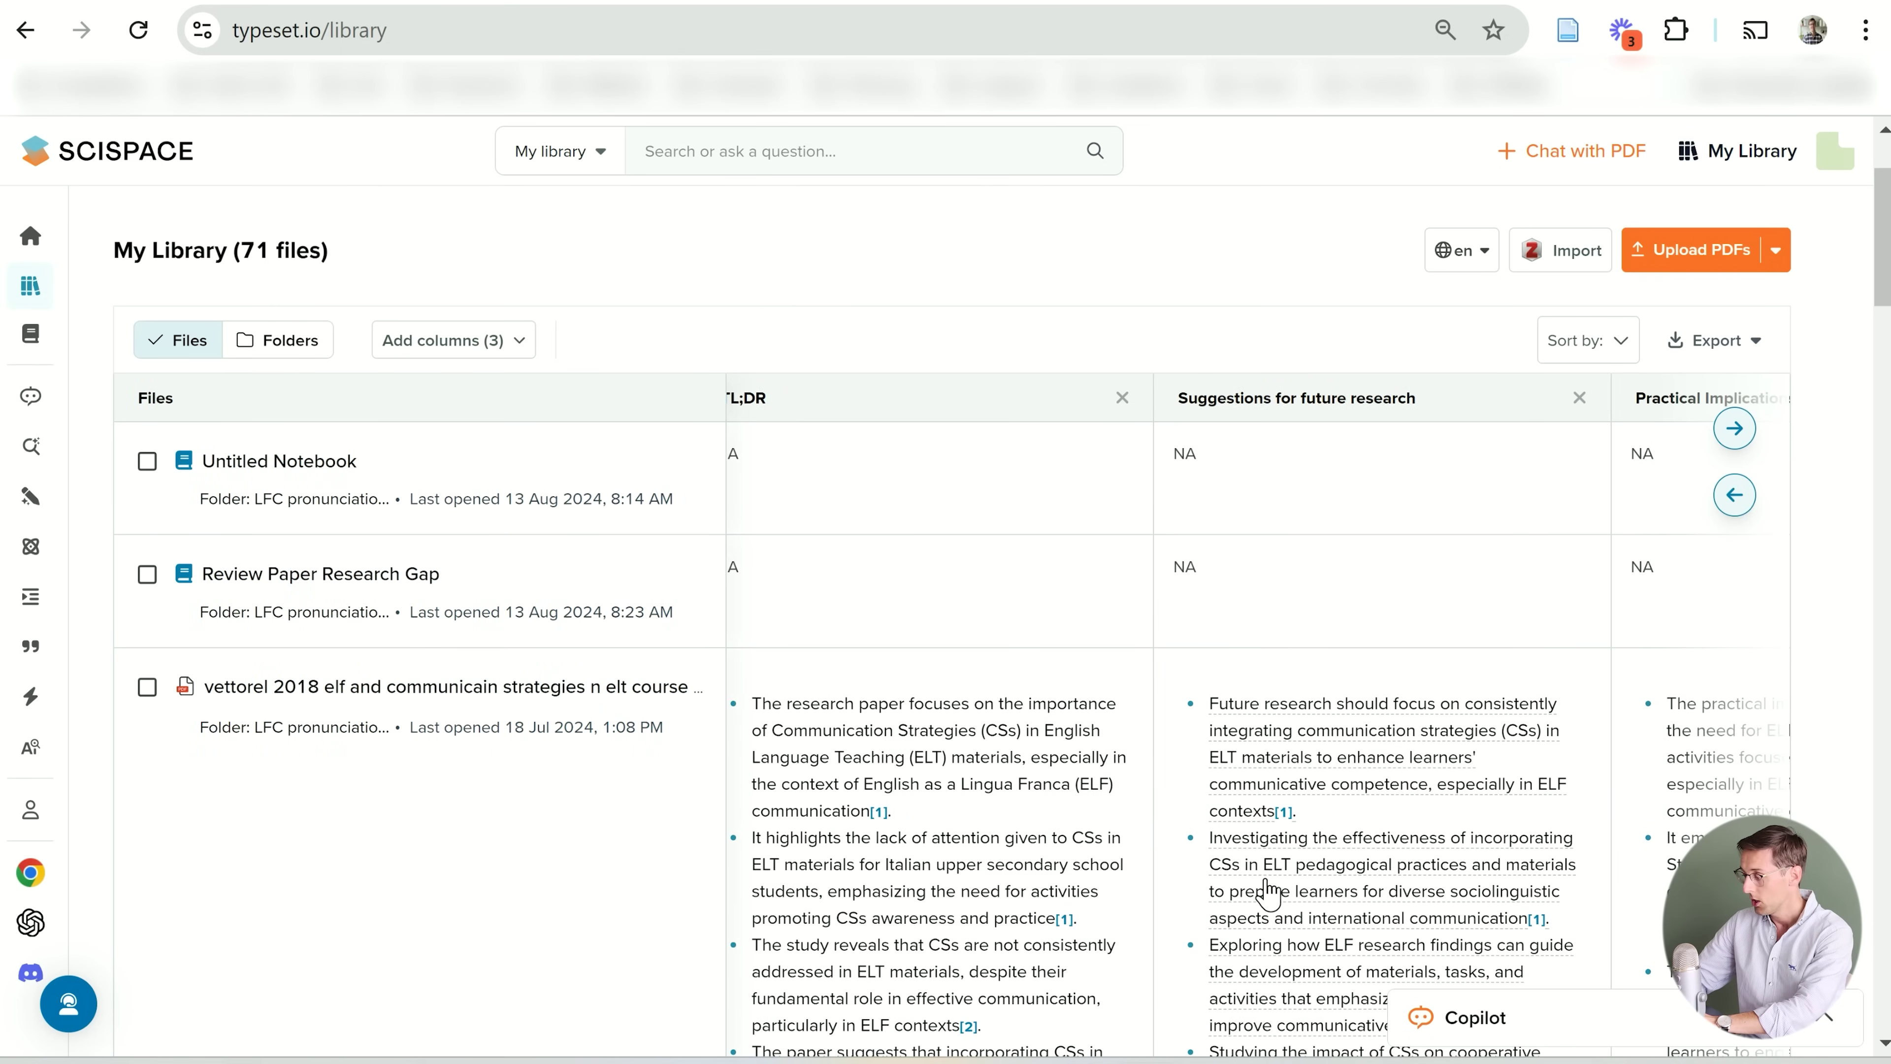
# Add a Limitations column to the library table and look over the columns
pyautogui.scroll(-5, 1268, 891)
pyautogui.scroll(-1, 1268, 890)
pyautogui.hscroll(8, 1268, 890)
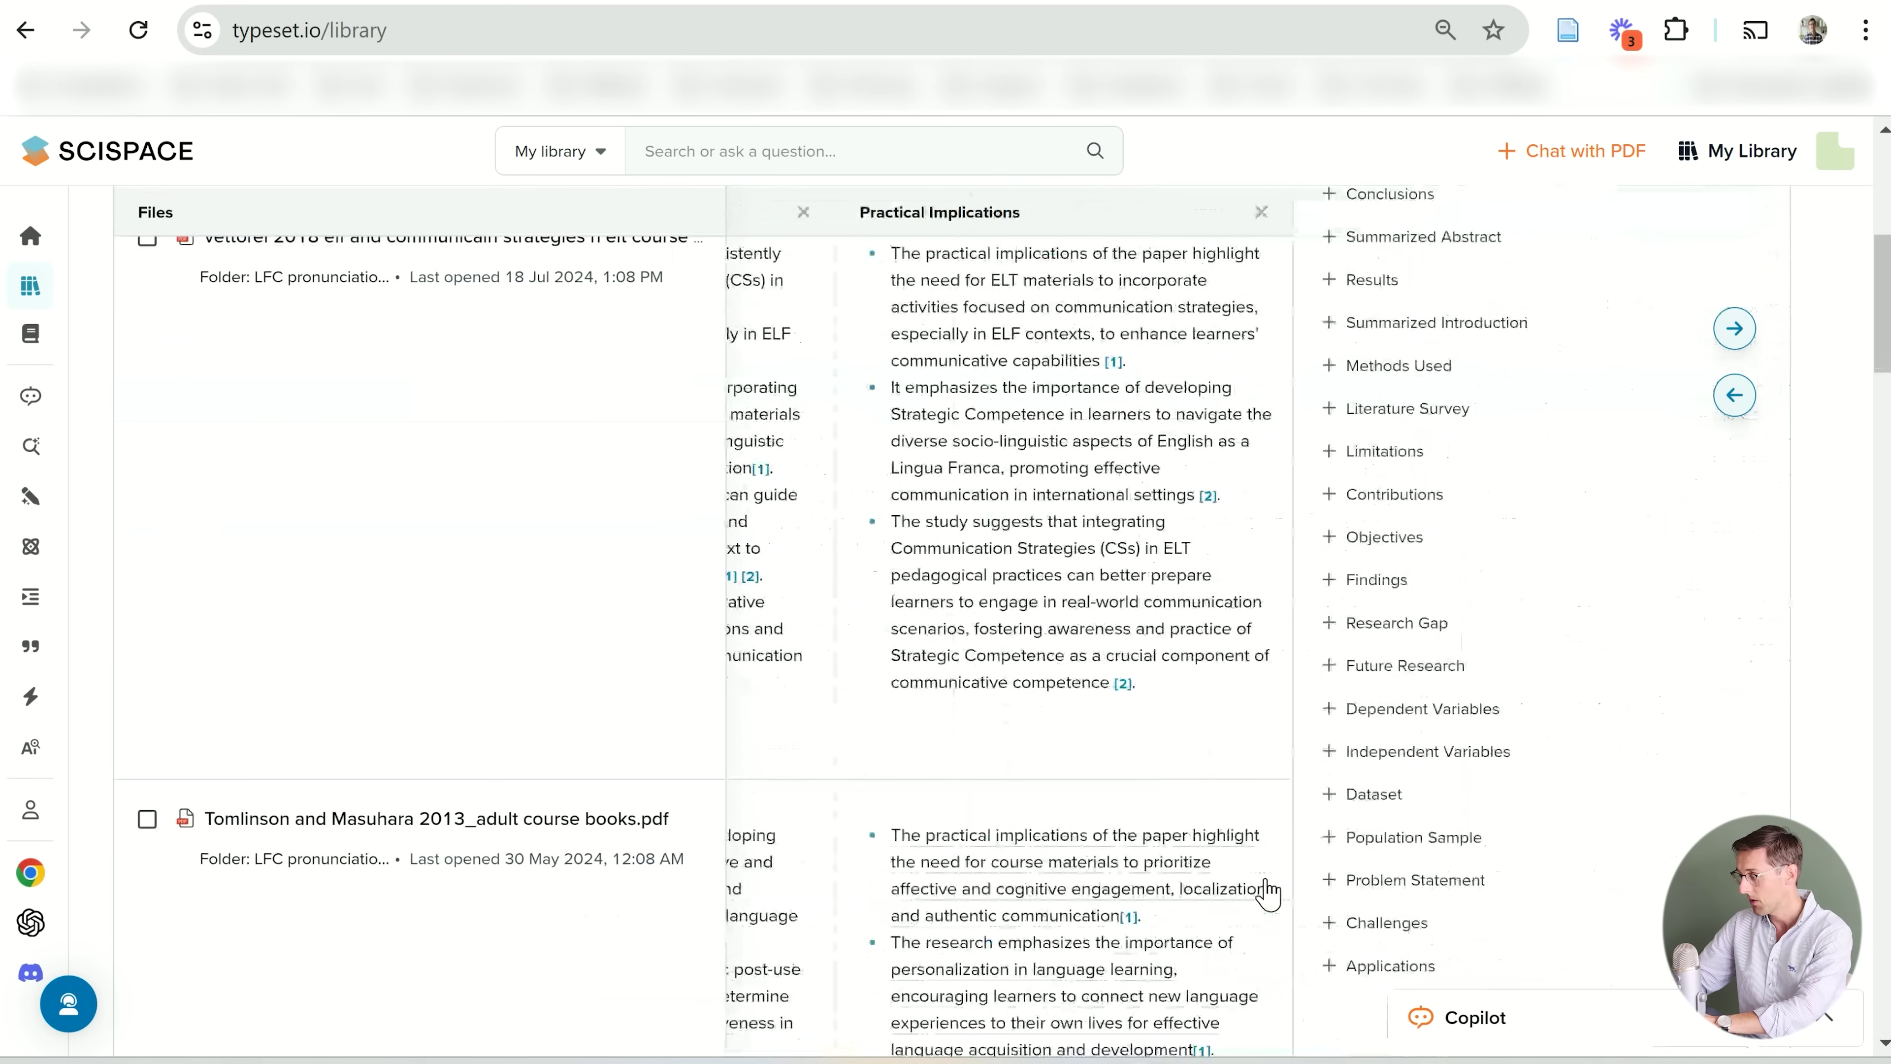
pyautogui.click(1506, 453)
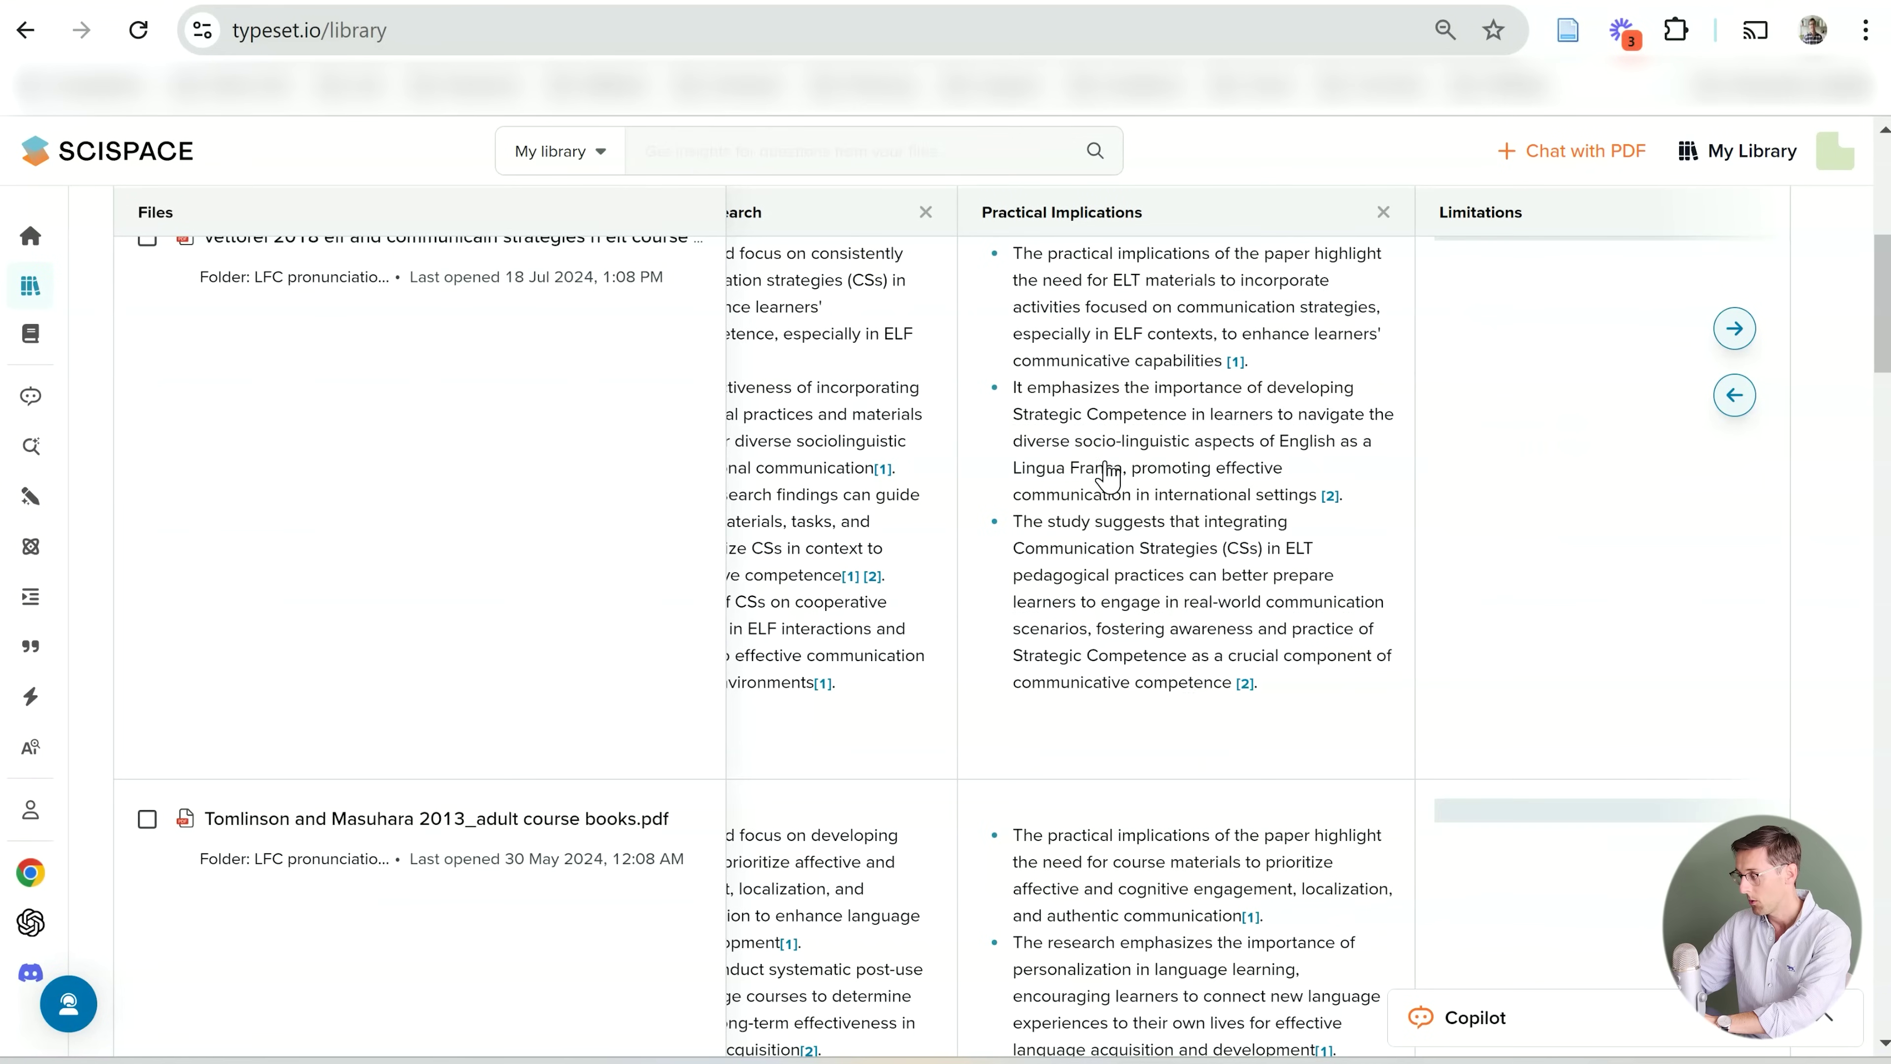
pyautogui.hscroll(8, 1313, 777)
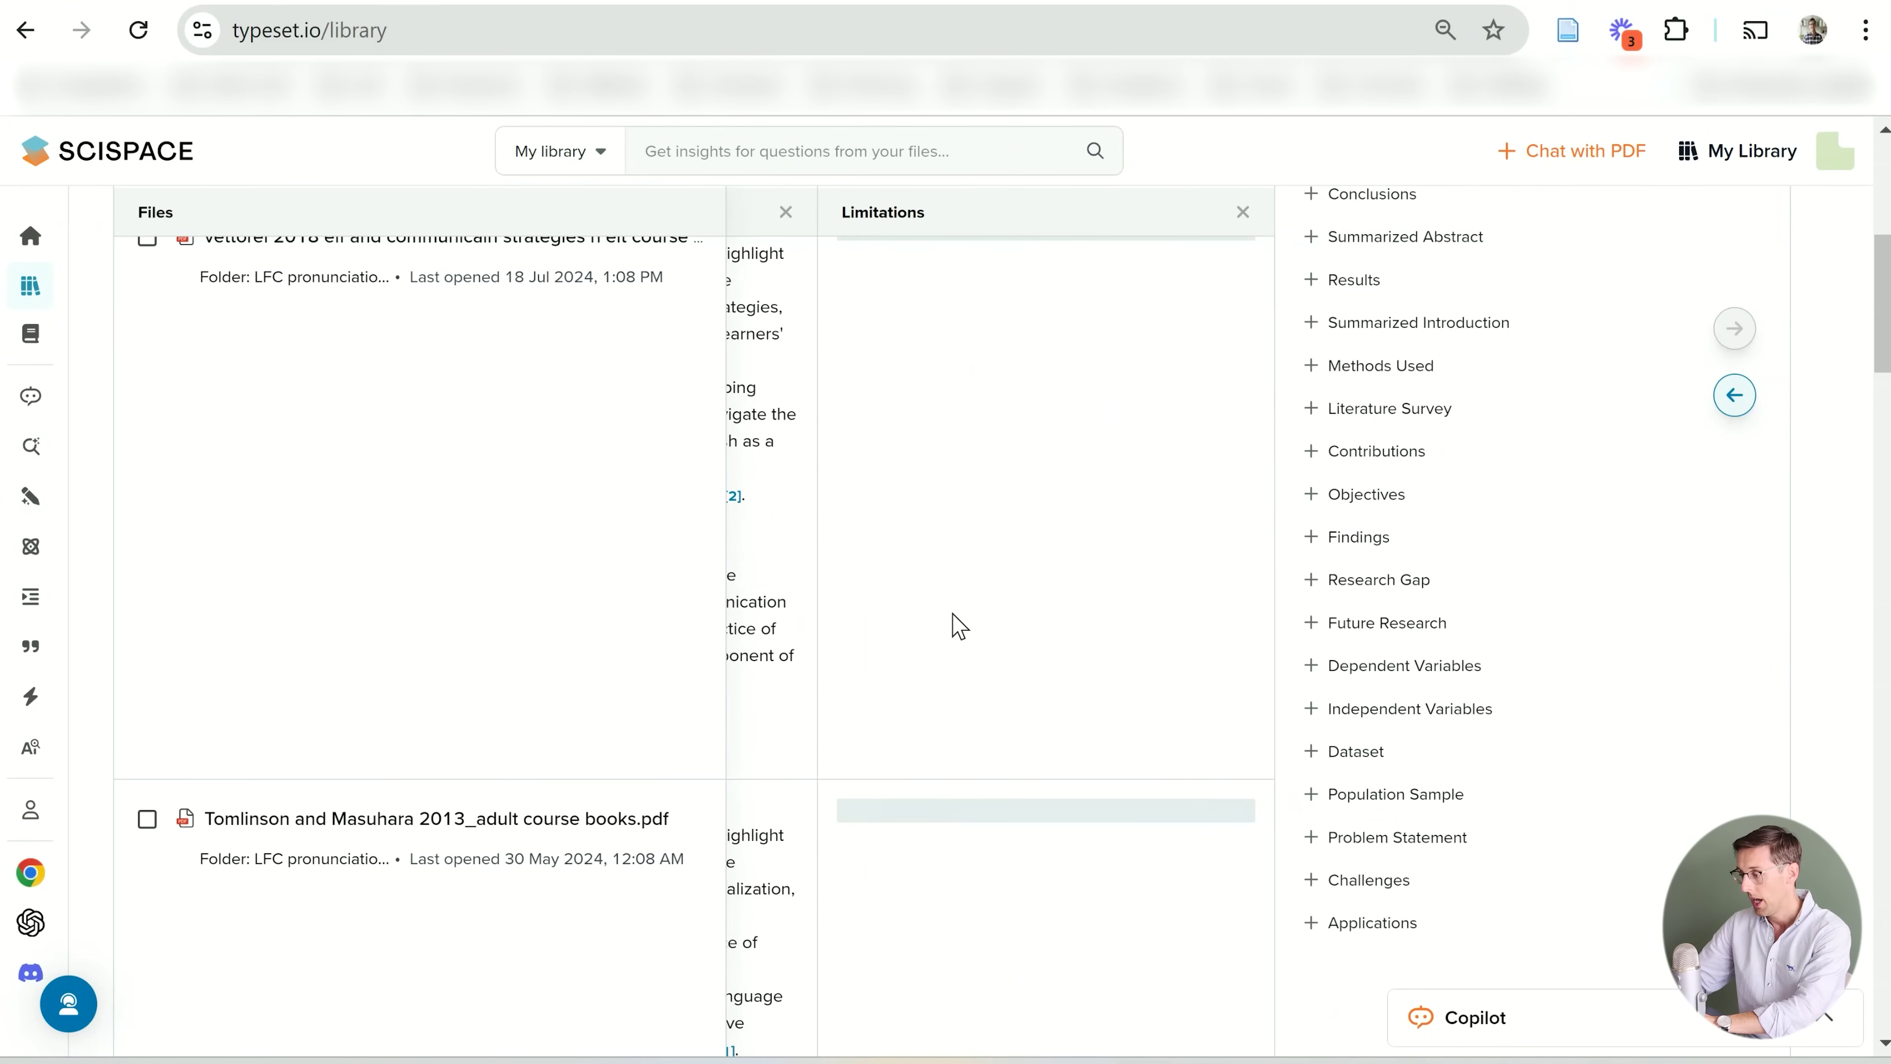
pyautogui.hscroll(-7, 959, 626)
pyautogui.scroll(-5, 959, 626)
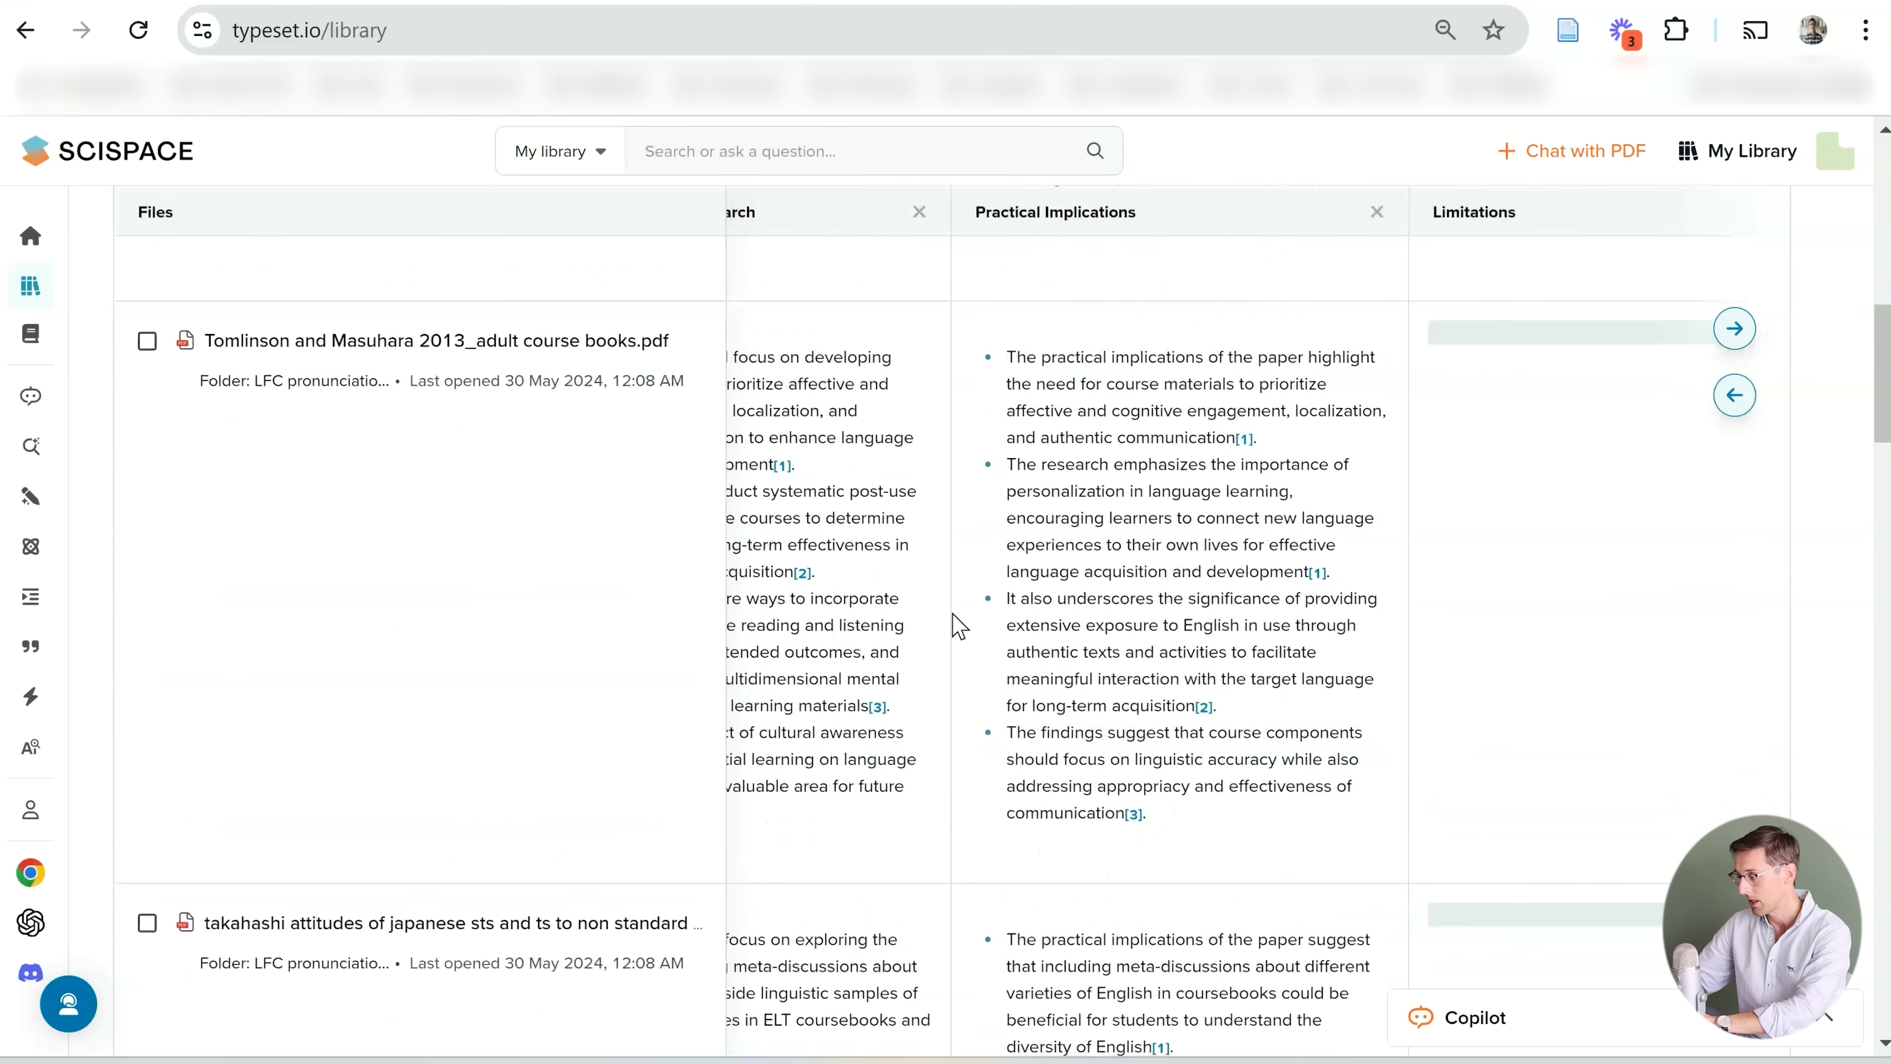
pyautogui.hscroll(-5, 956, 627)
# Open Copilot and select all library files except the Untitled Notebook and Review Paper Research Gap notebooks
pyautogui.scroll(10, 955, 625)
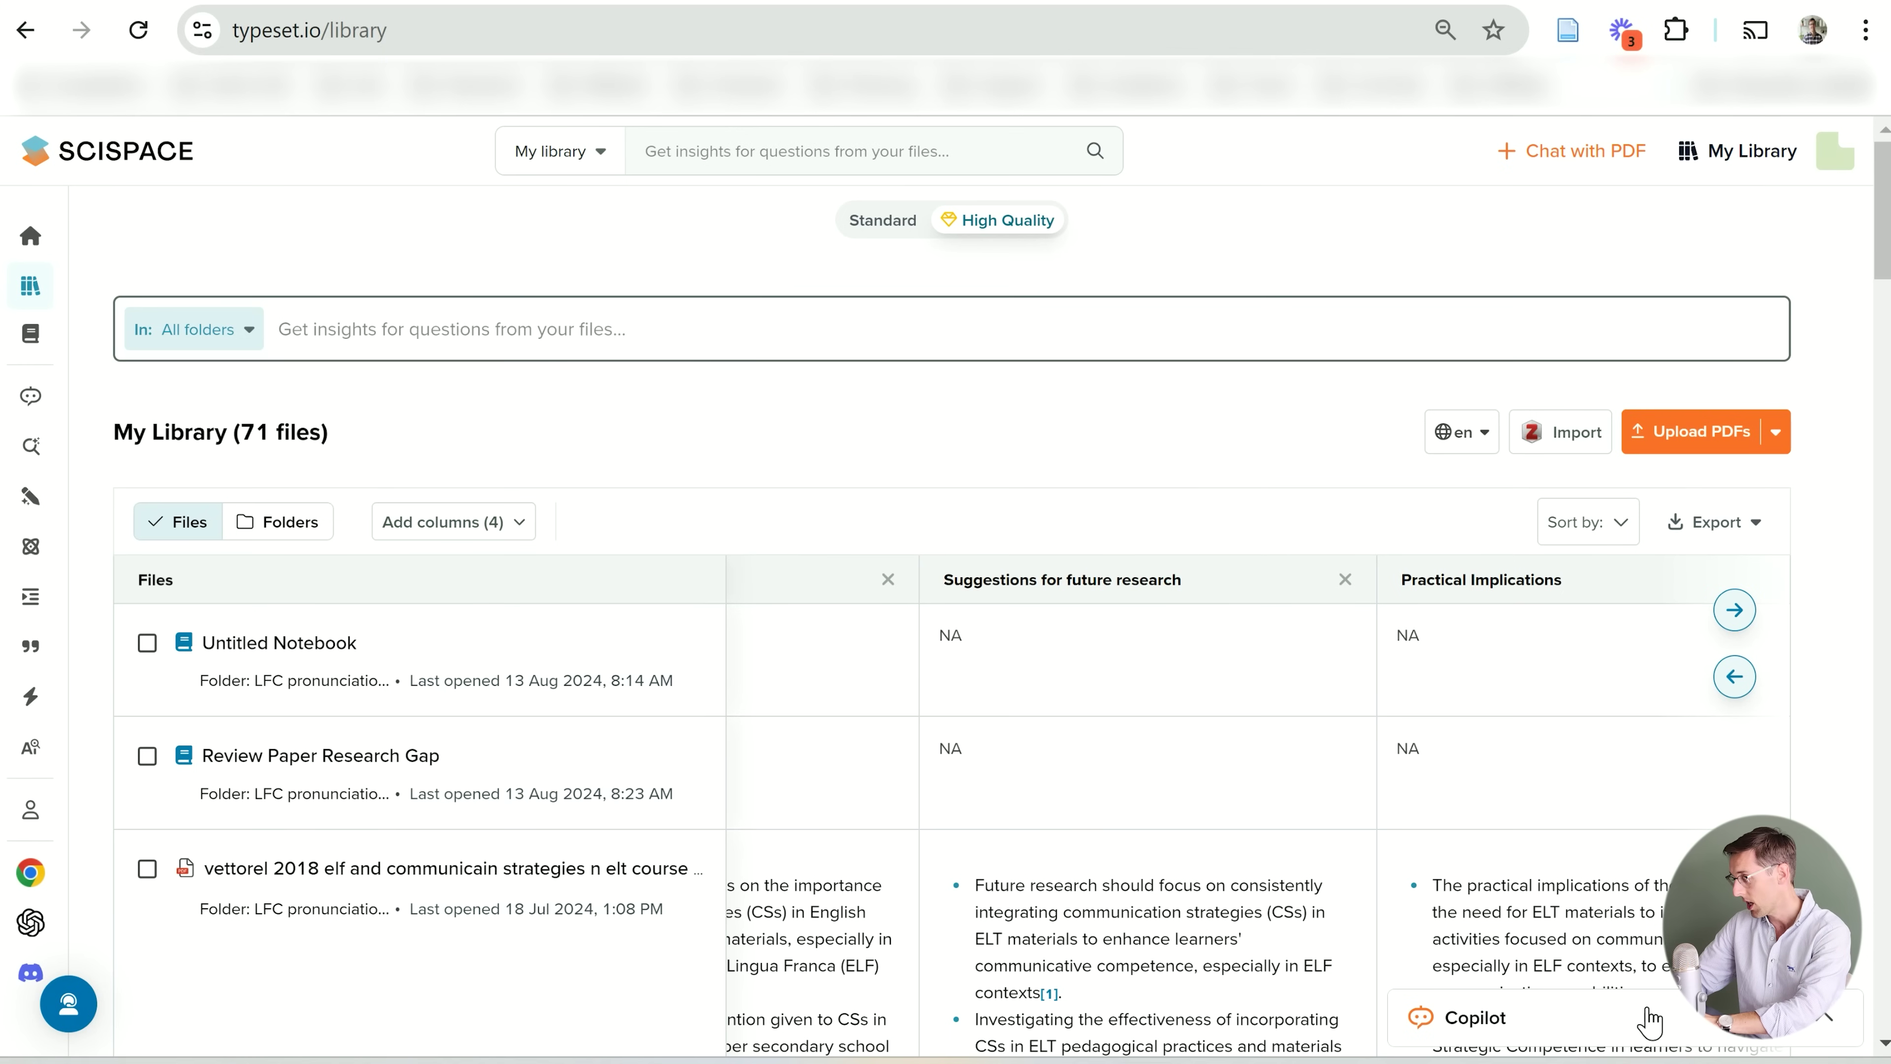
pyautogui.click(1579, 1026)
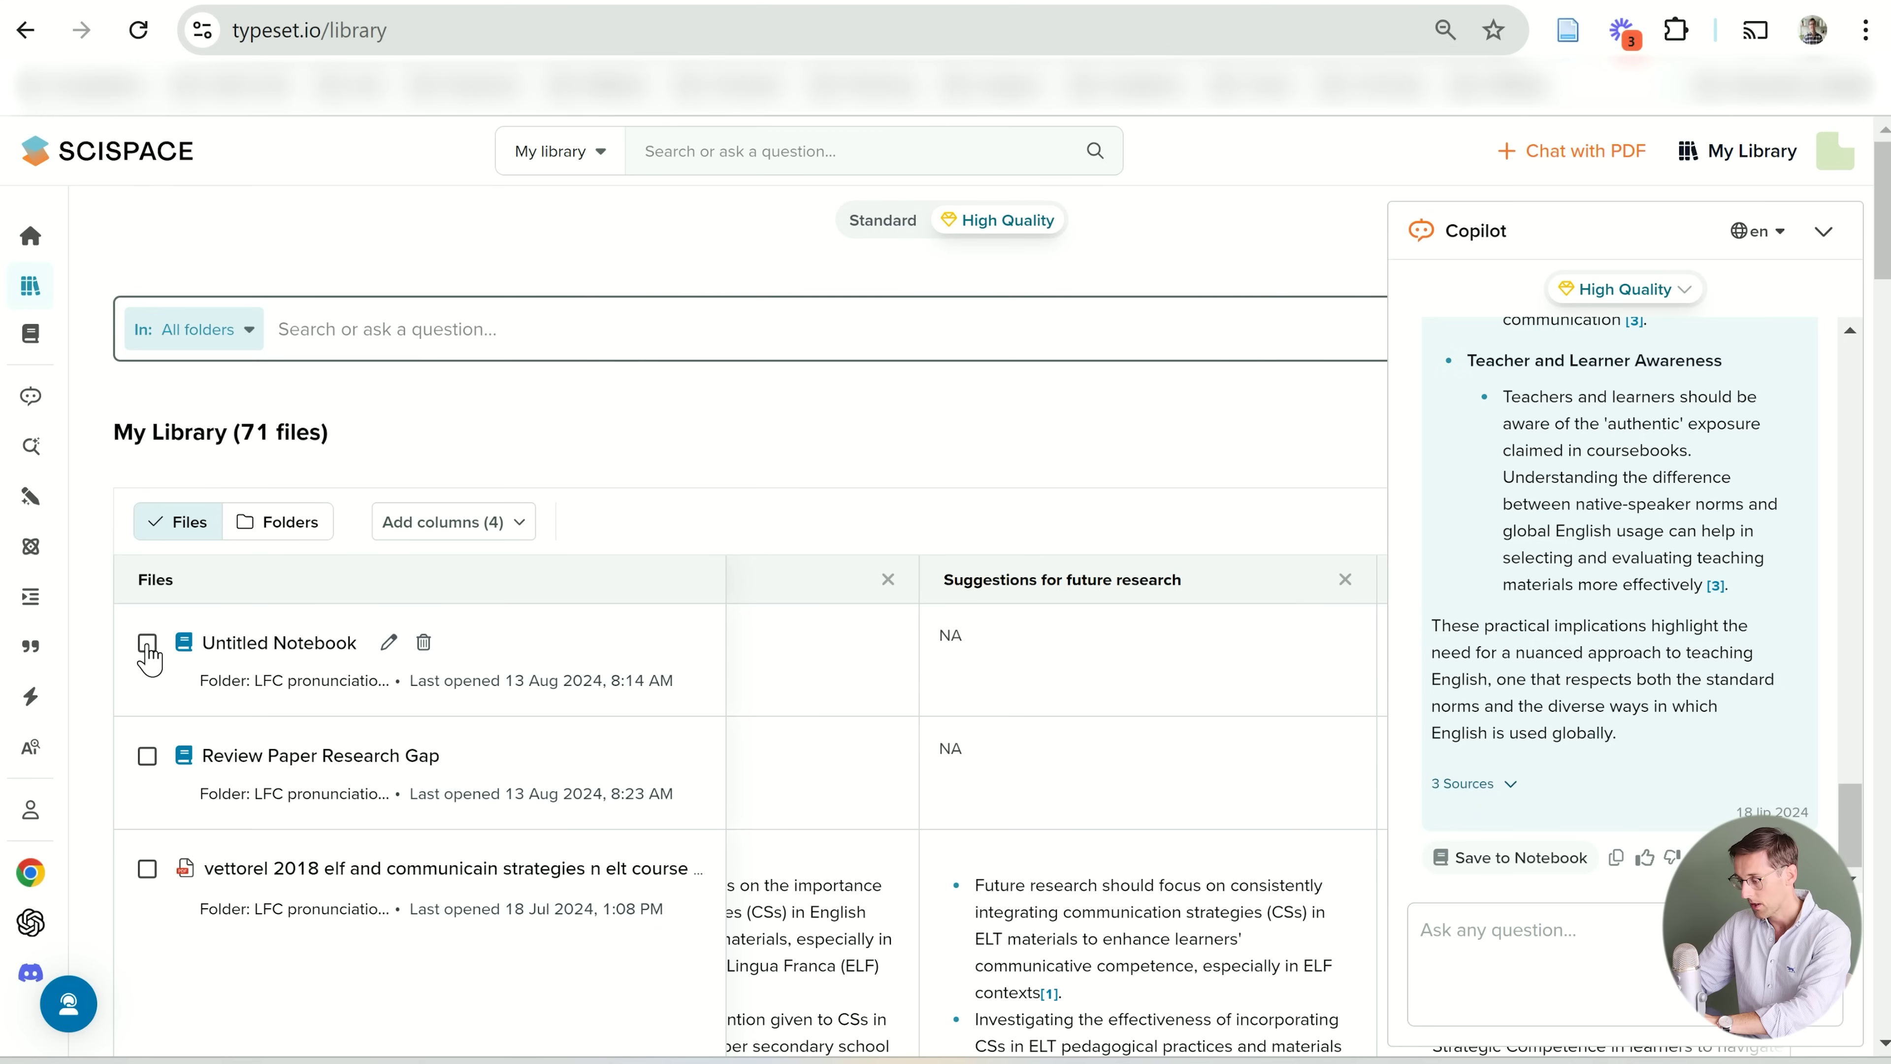
pyautogui.click(147, 869)
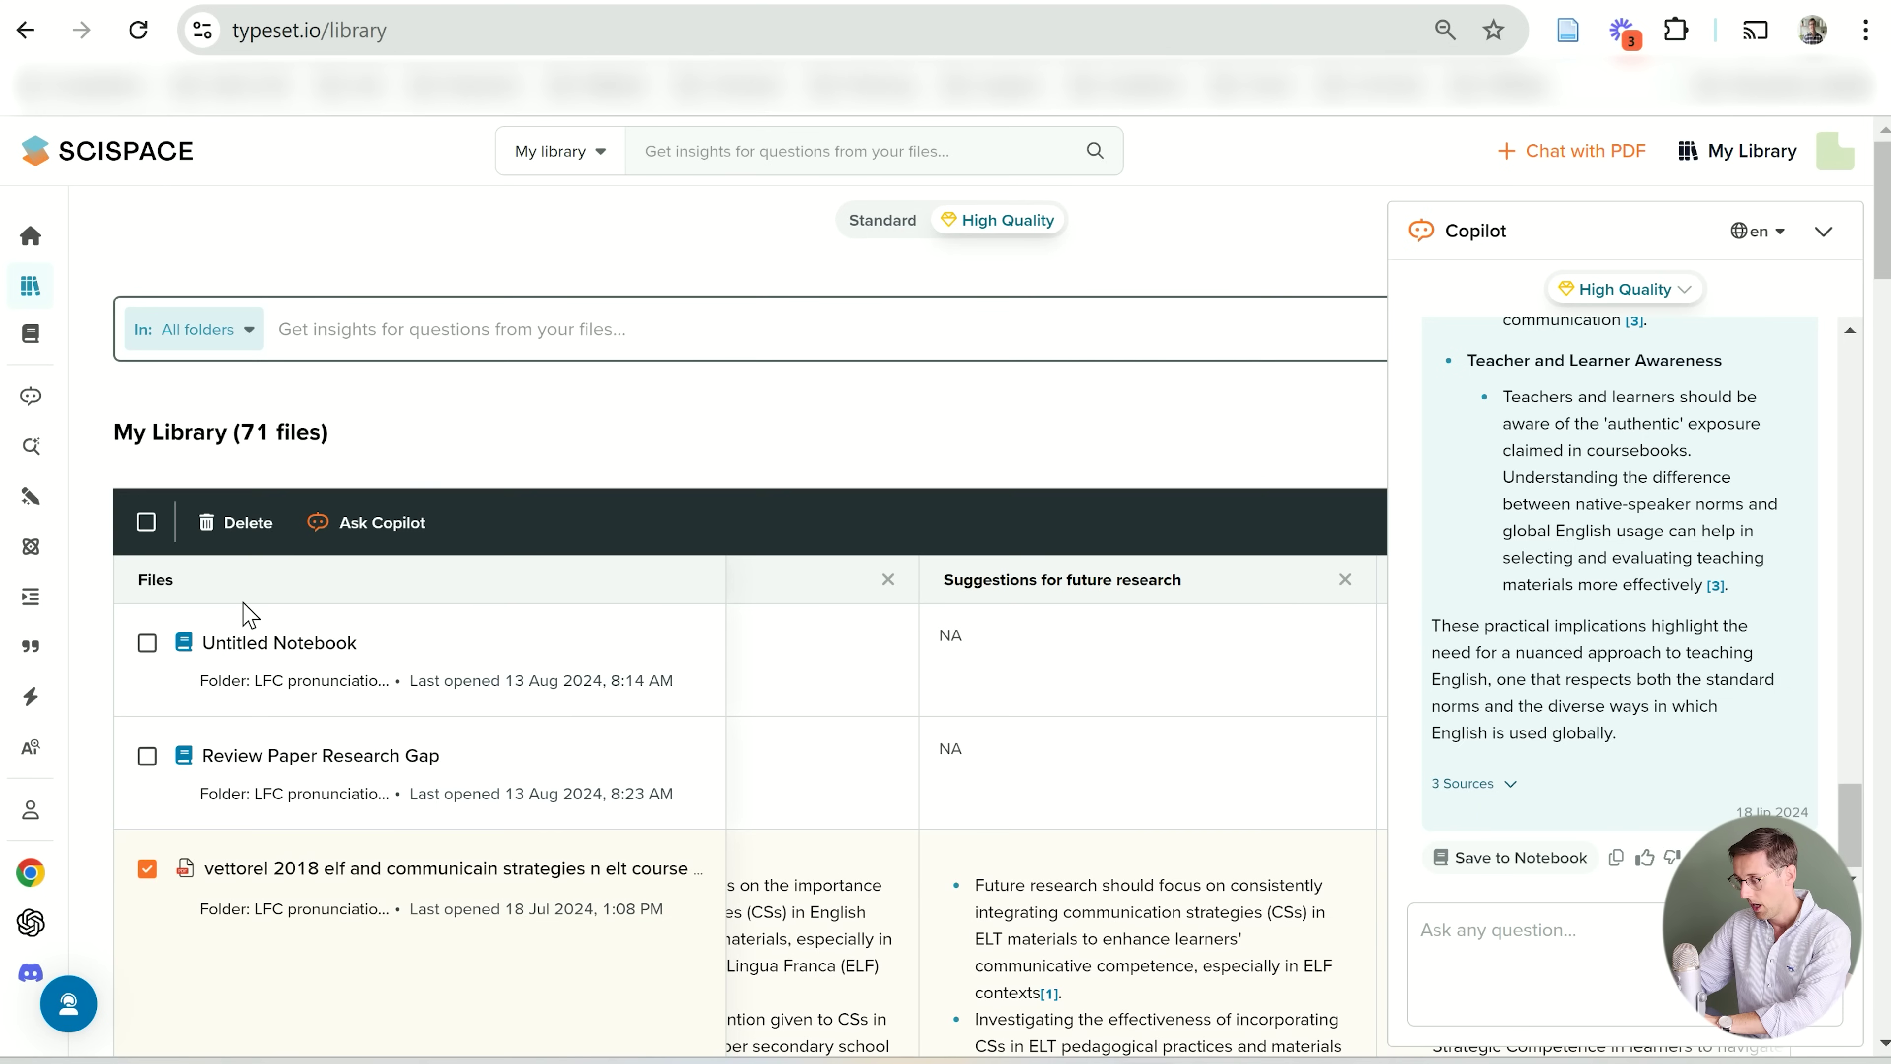
pyautogui.click(146, 523)
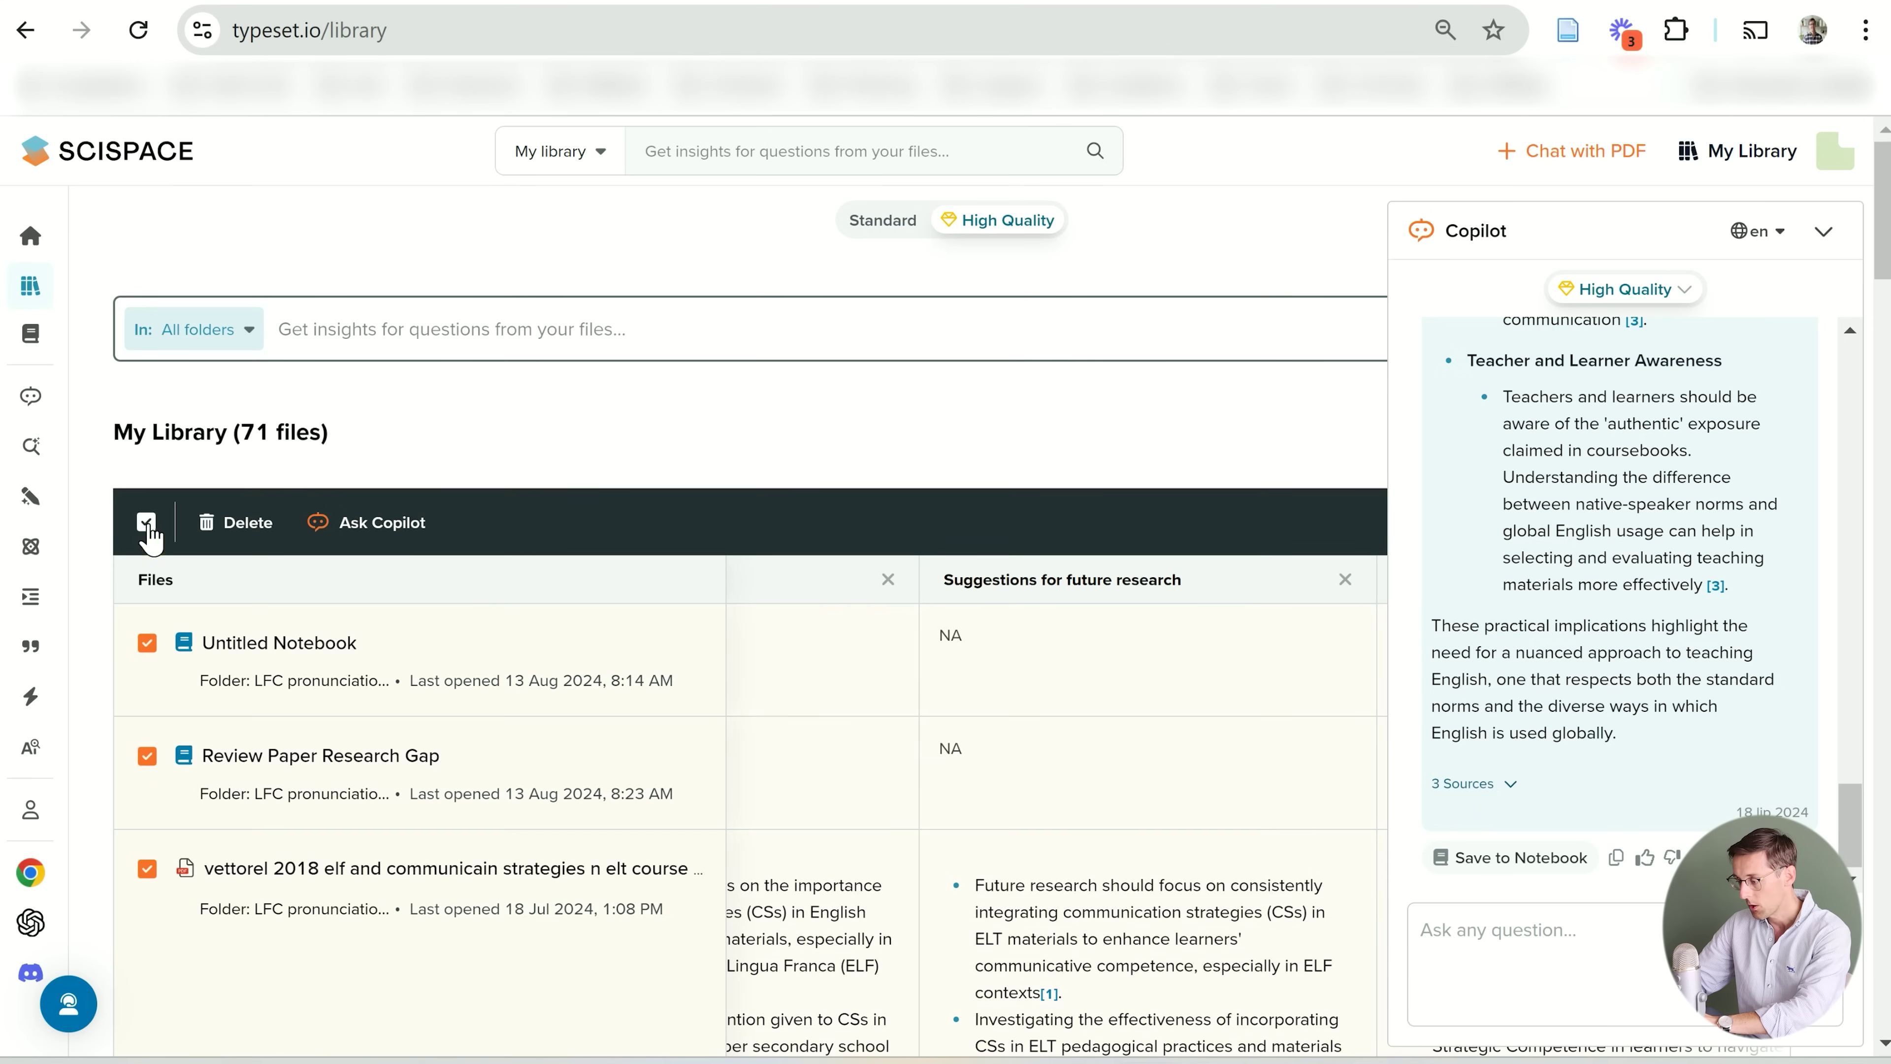
pyautogui.click(147, 642)
pyautogui.click(147, 755)
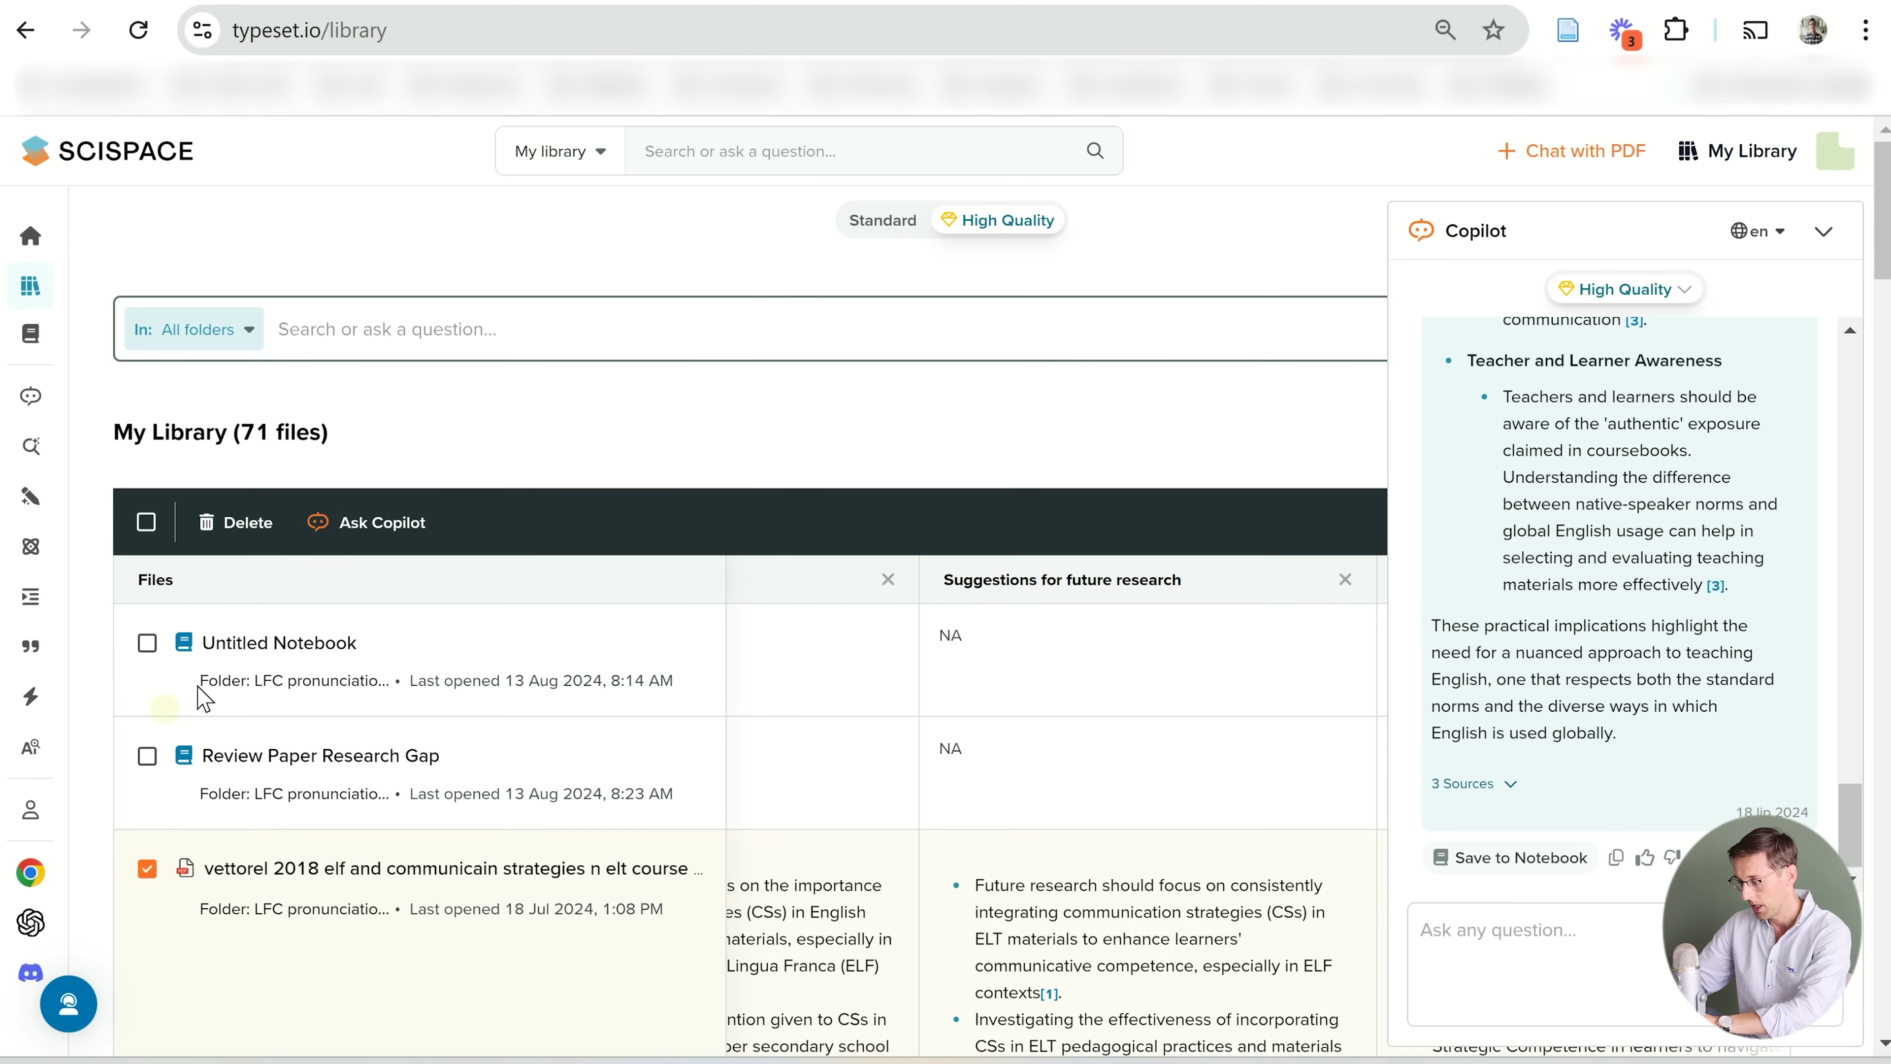
# Ask Copilot "What are the limitations of these studies?" about the selected library files
pyautogui.click(363, 530)
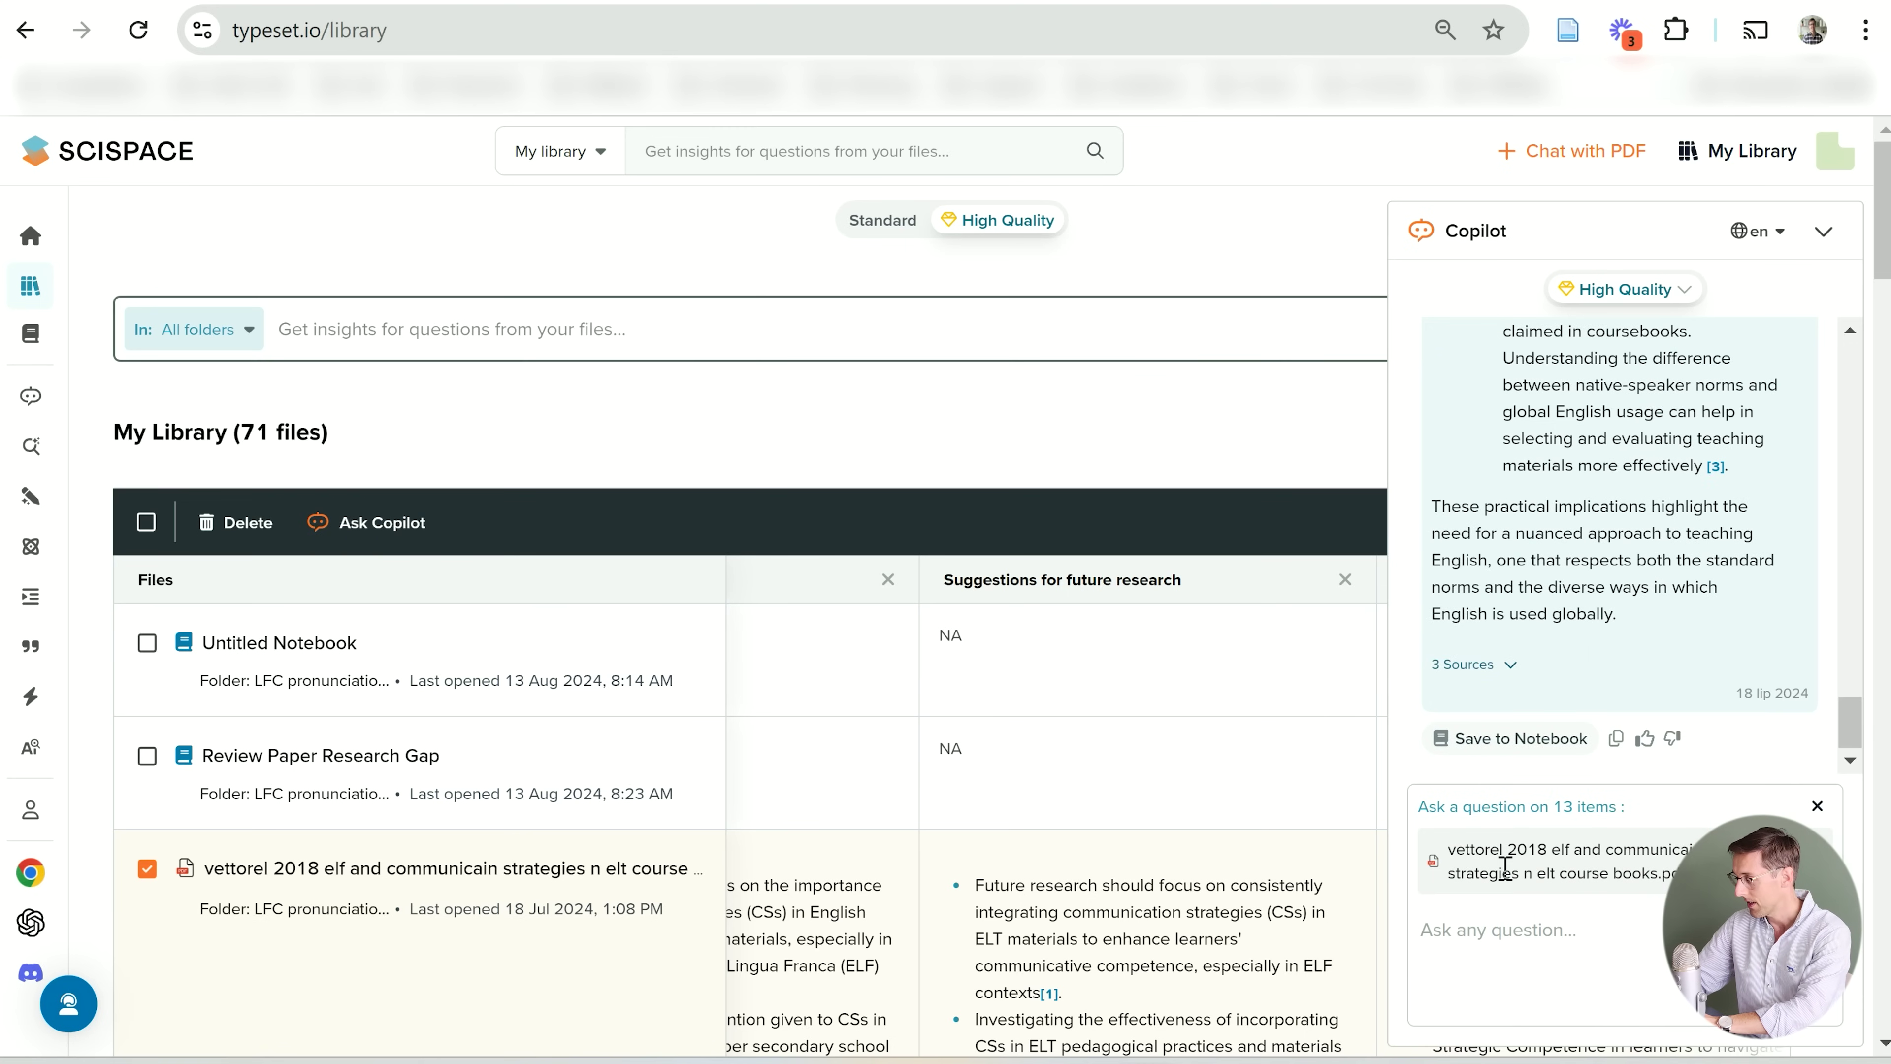
pyautogui.click(1534, 930)
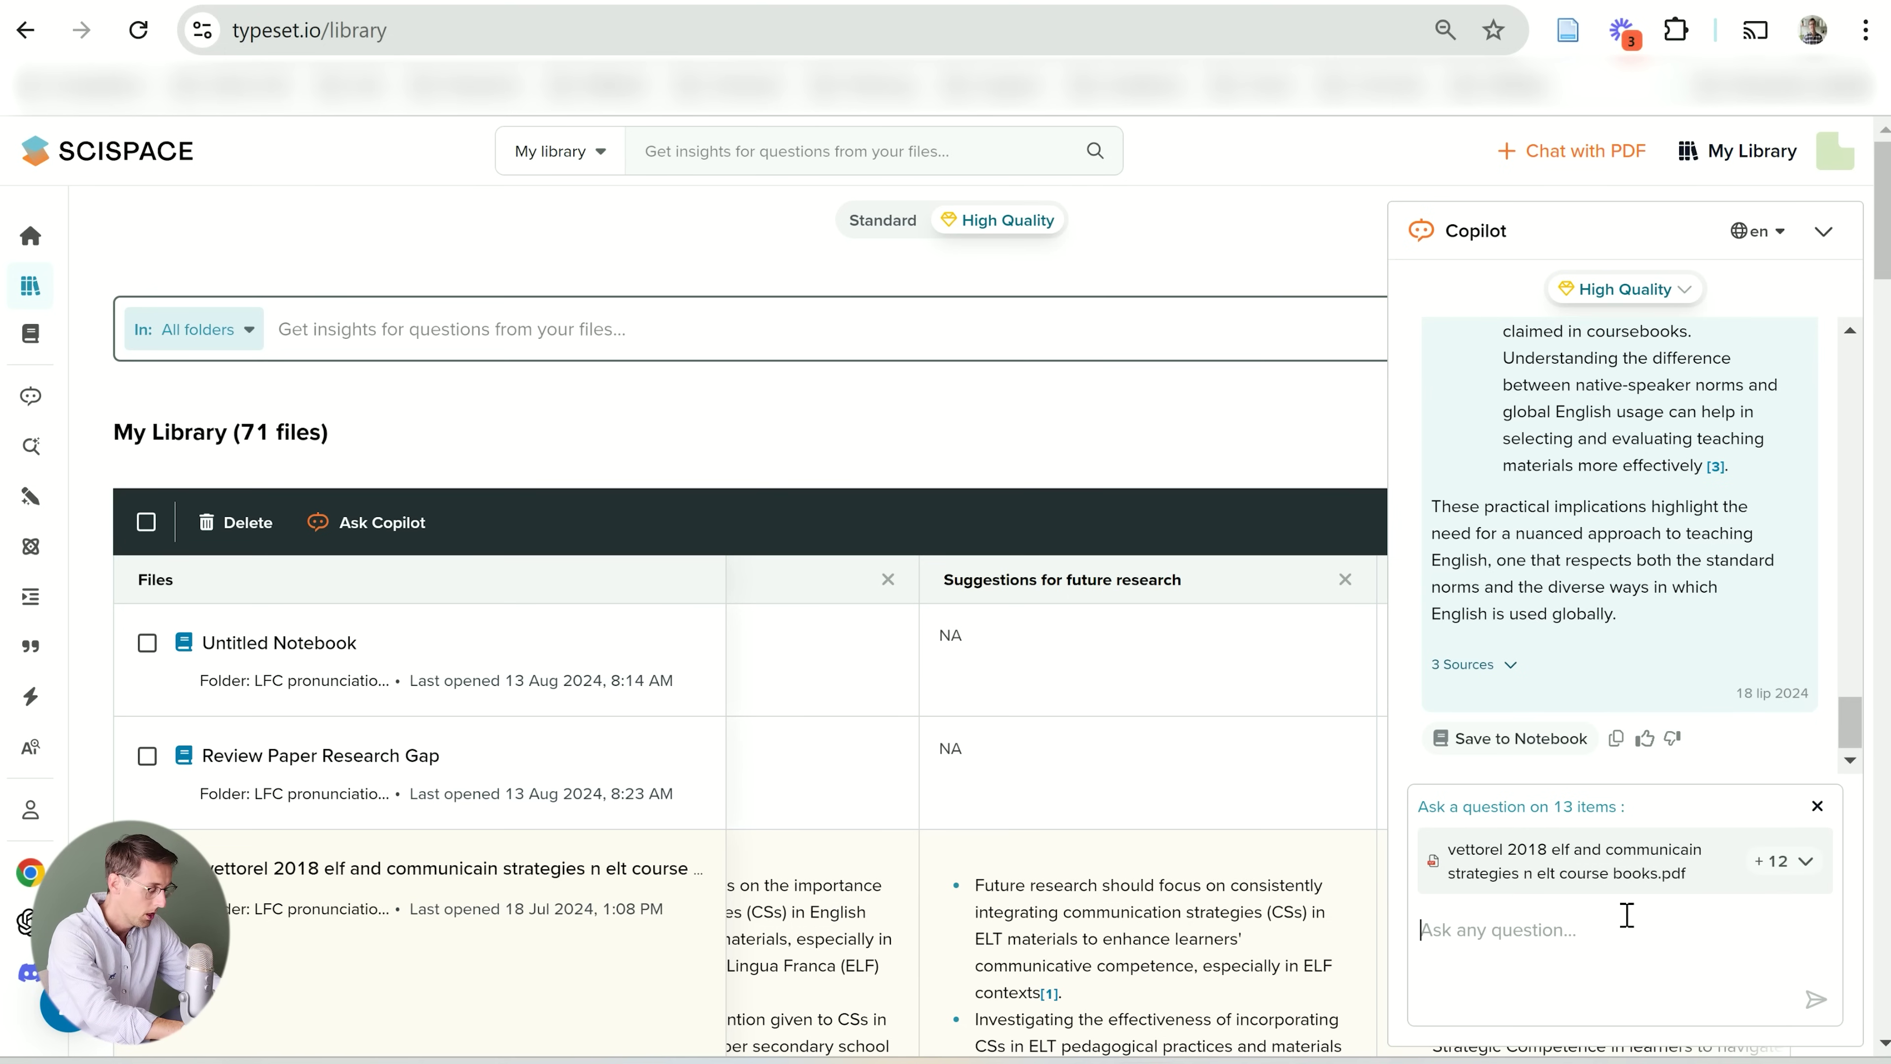
pyautogui.write('What are the limitat')
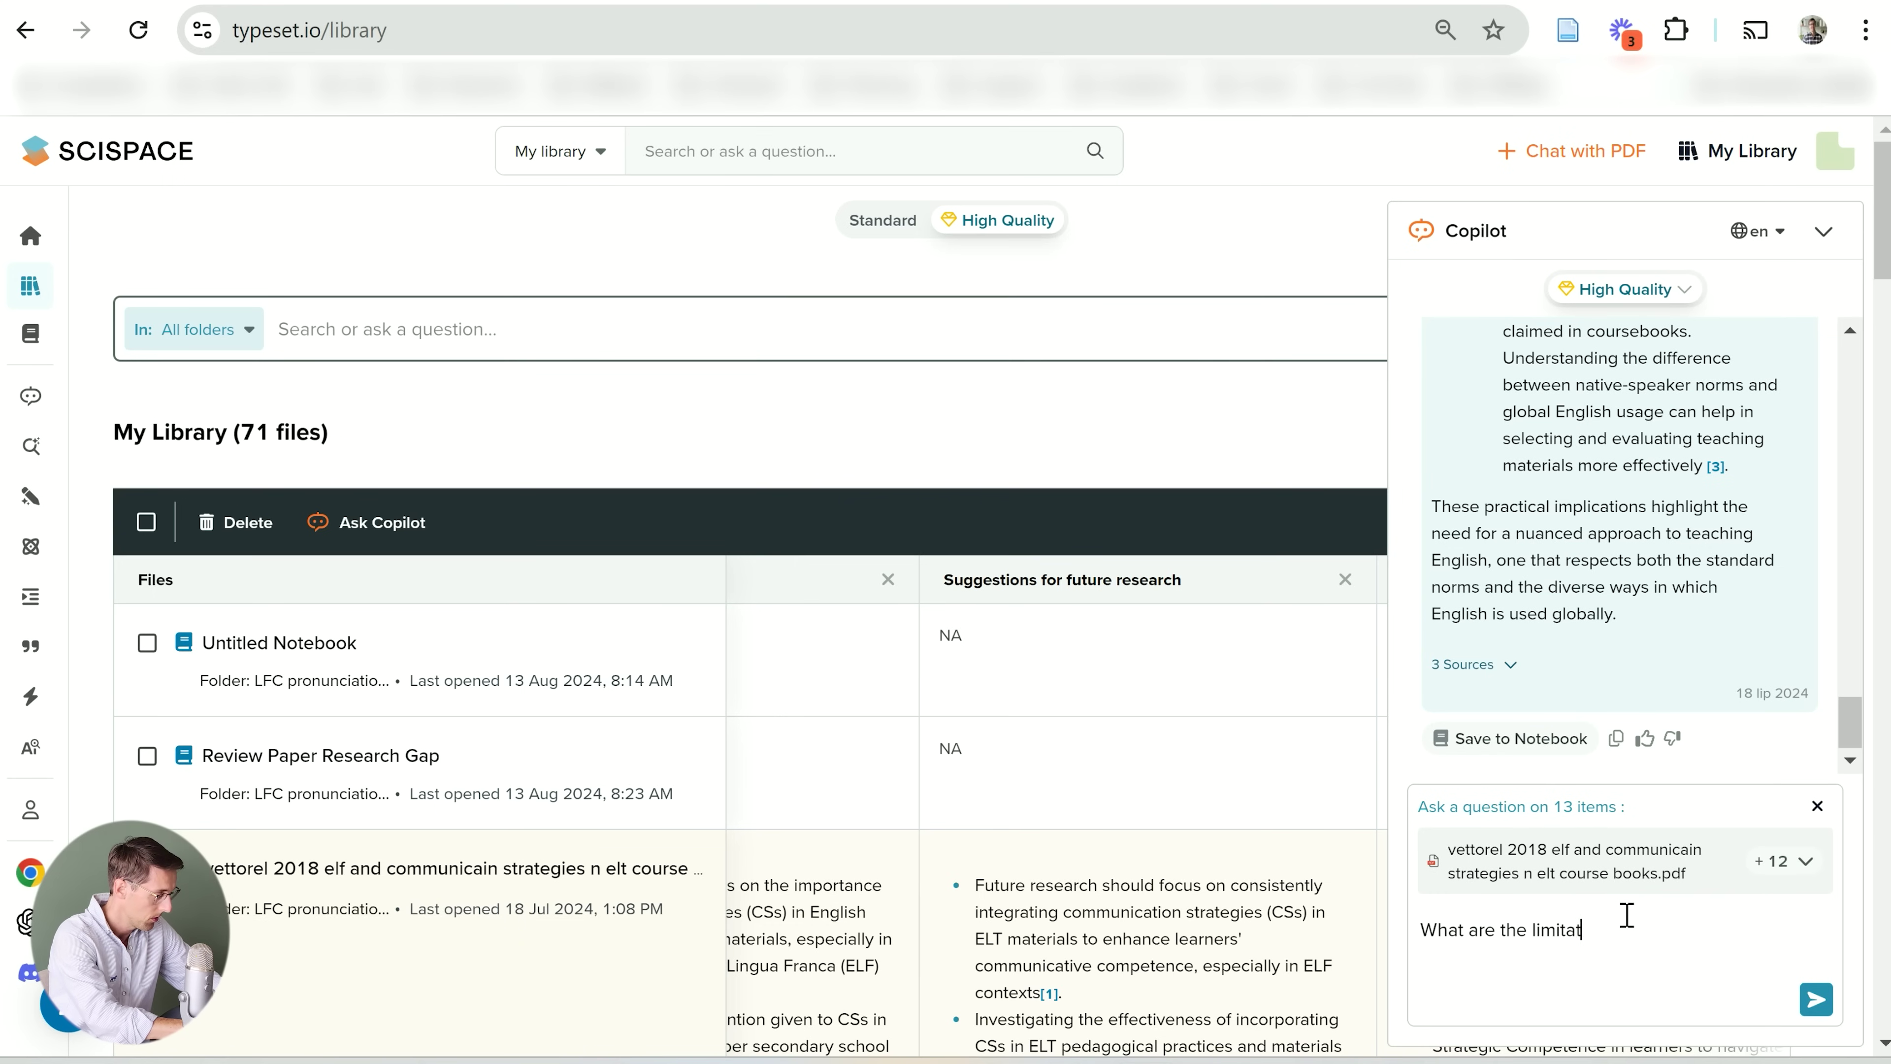
pyautogui.write('ions of these studies?')
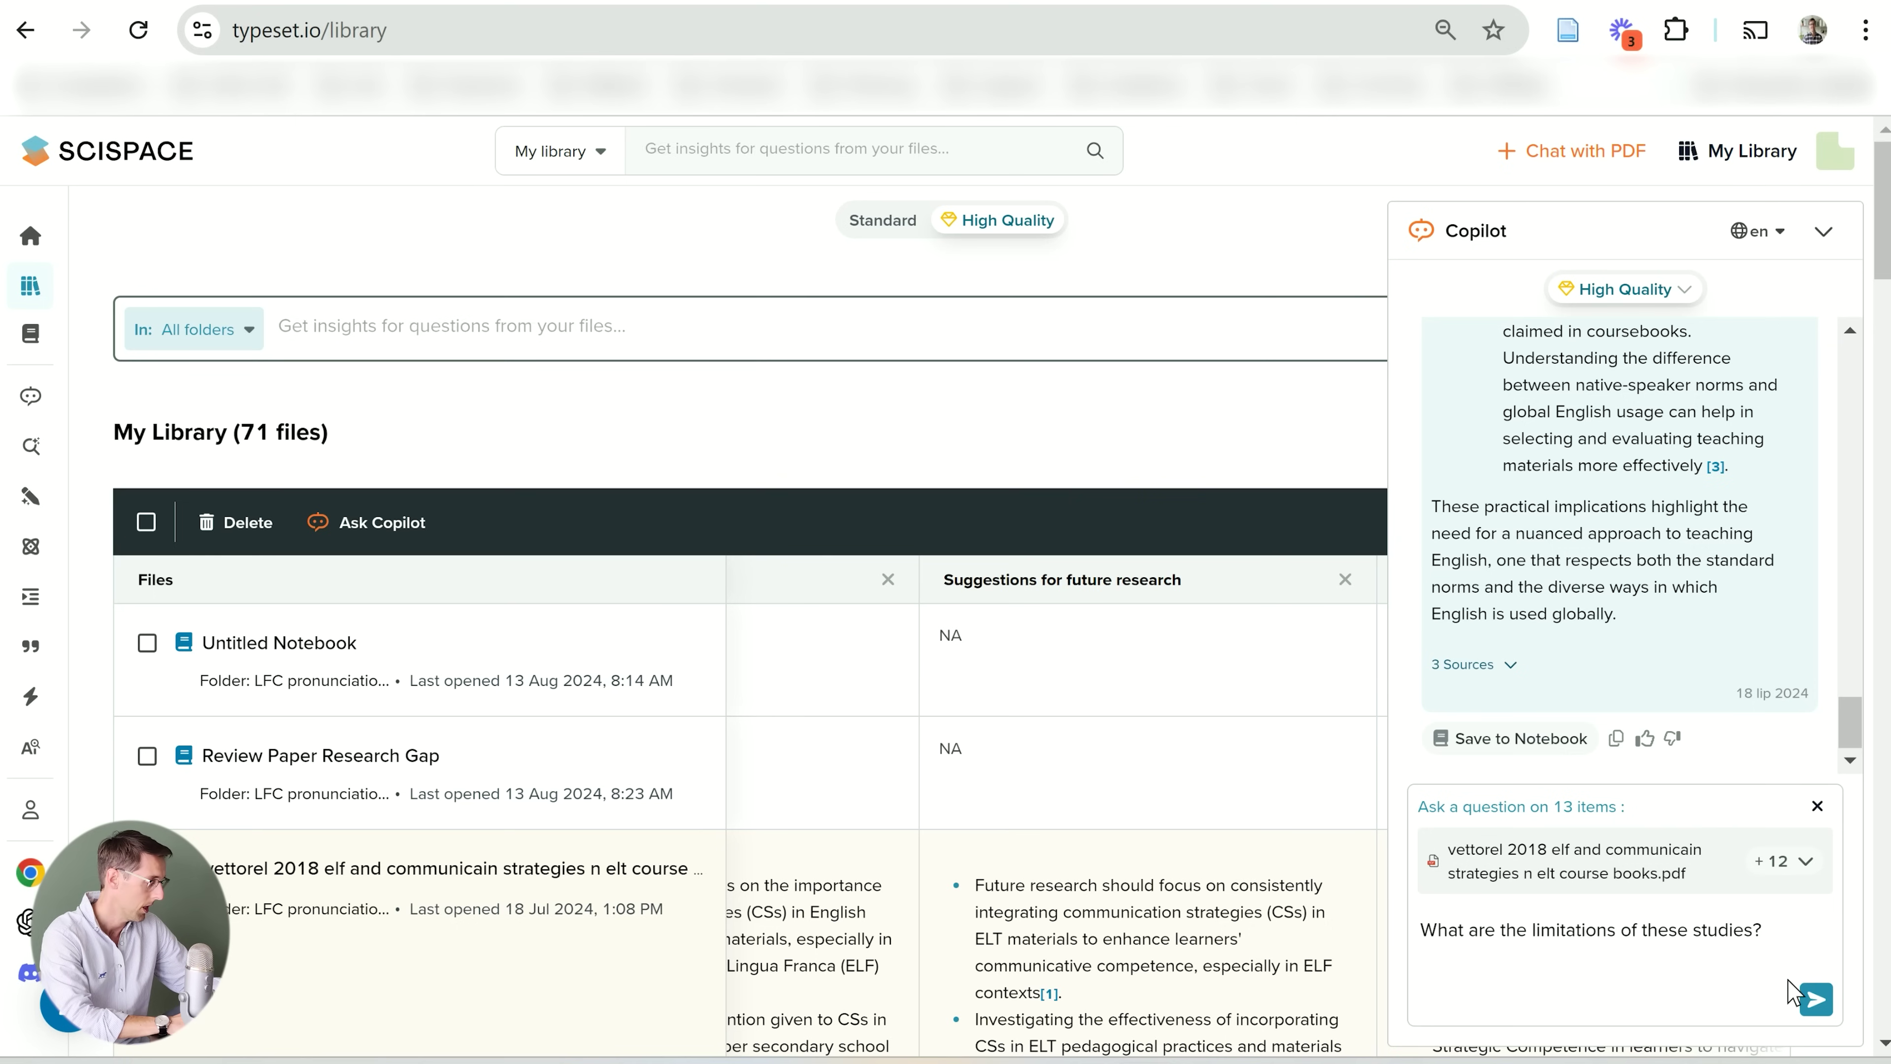
pyautogui.press('Return')
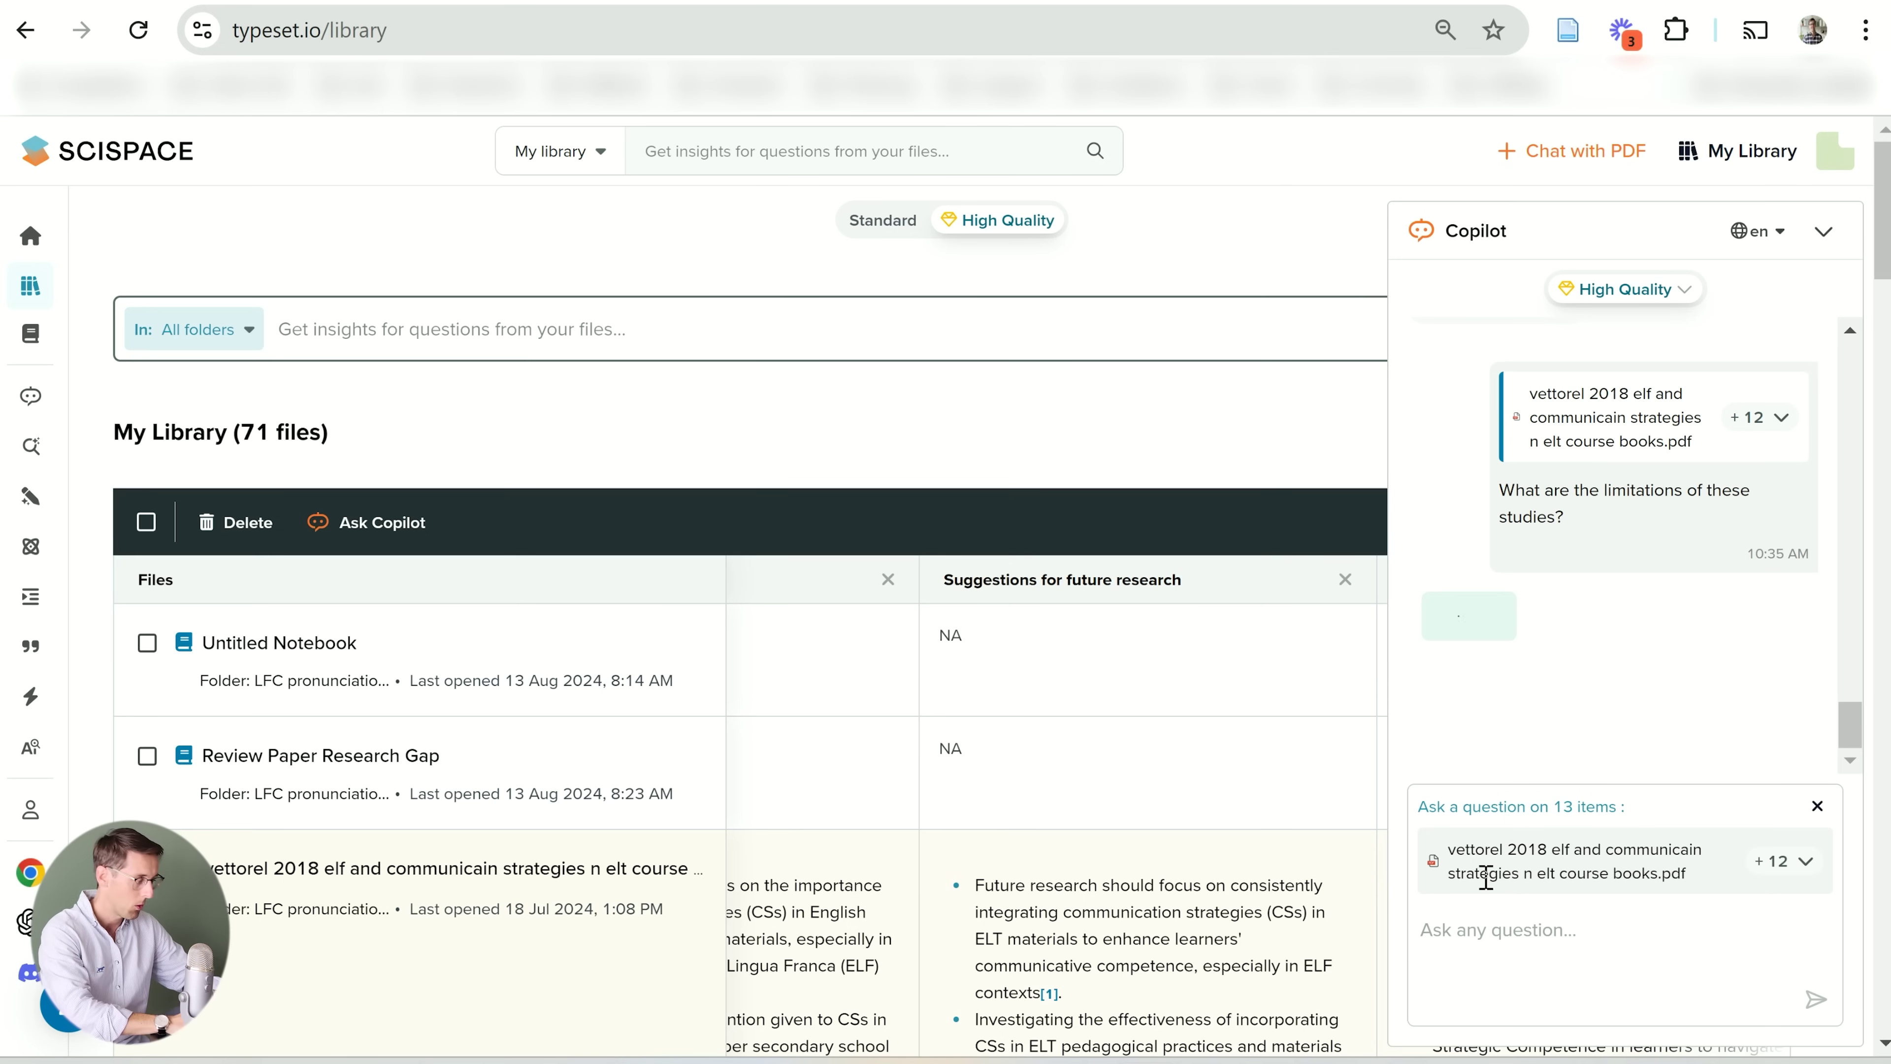
# Read the first limitations in Copilot's answer, covering long-term effectiveness data and cultural representation bias
pyautogui.scroll(-6, 1078, 853)
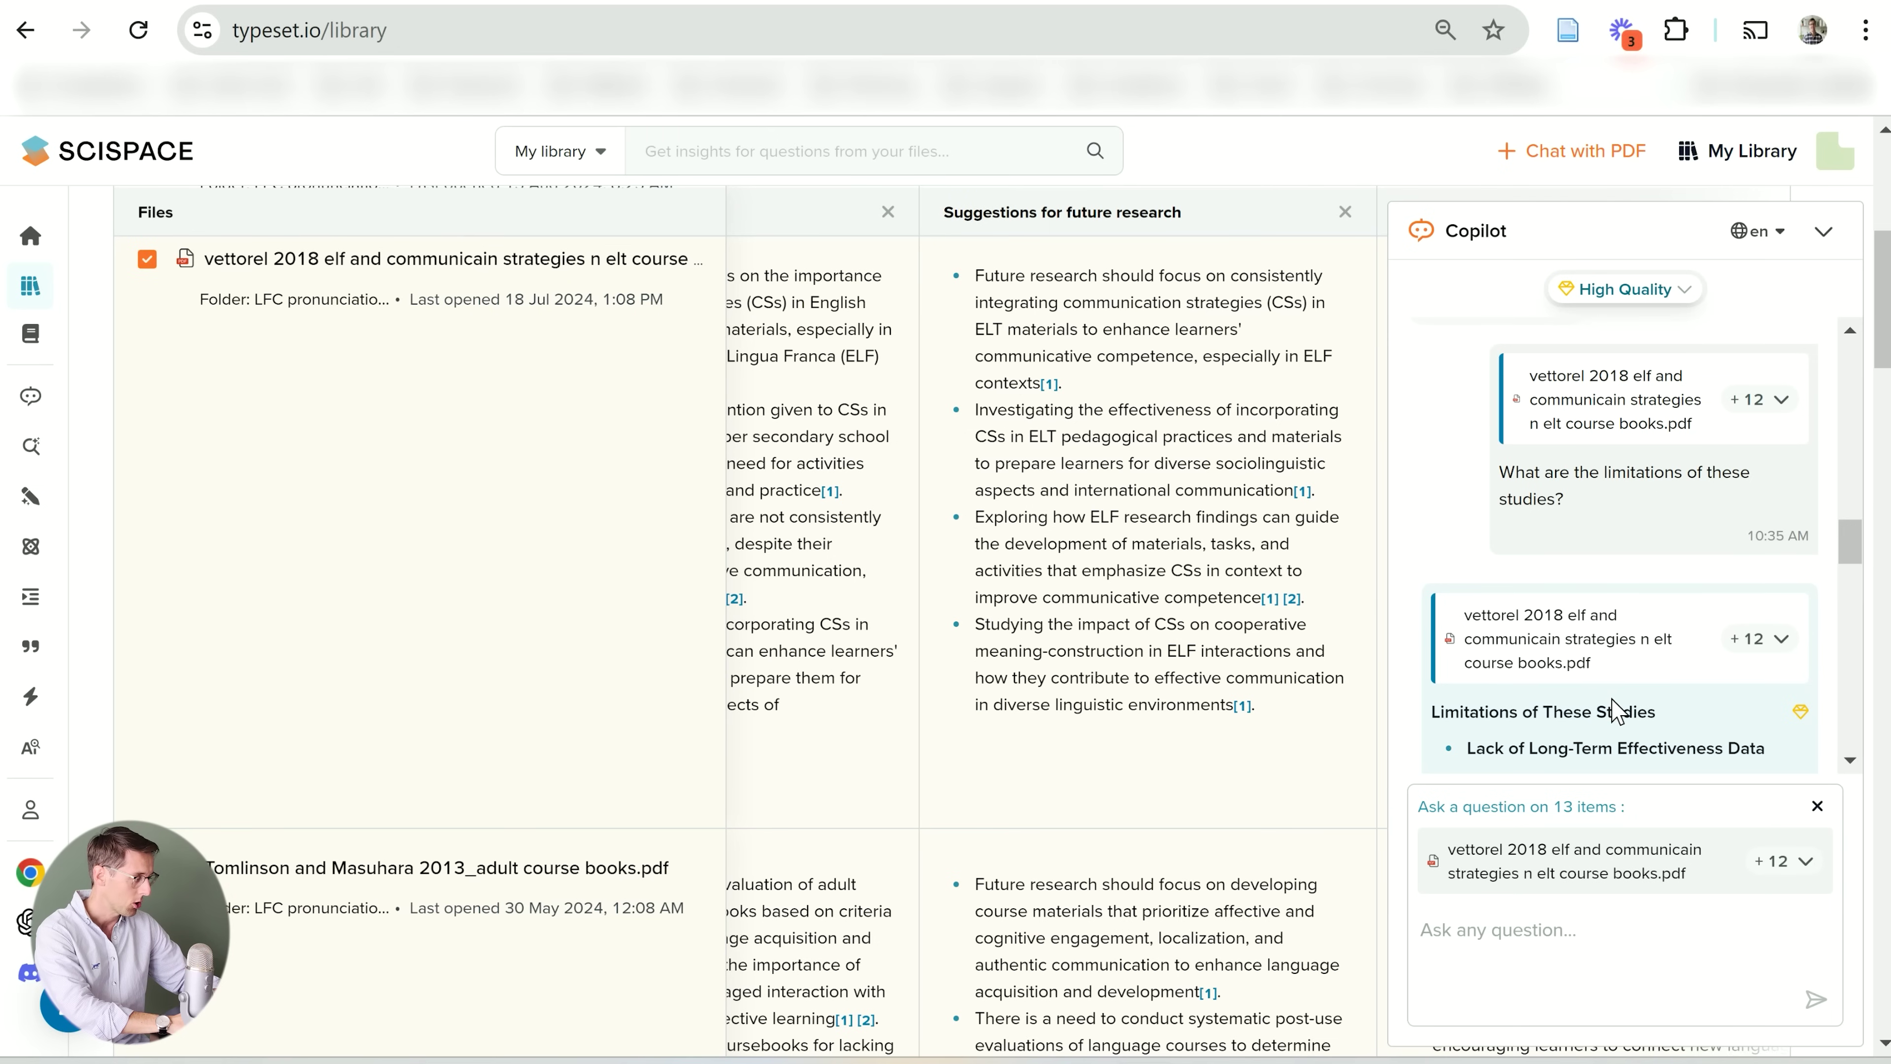
pyautogui.scroll(-4, 1611, 711)
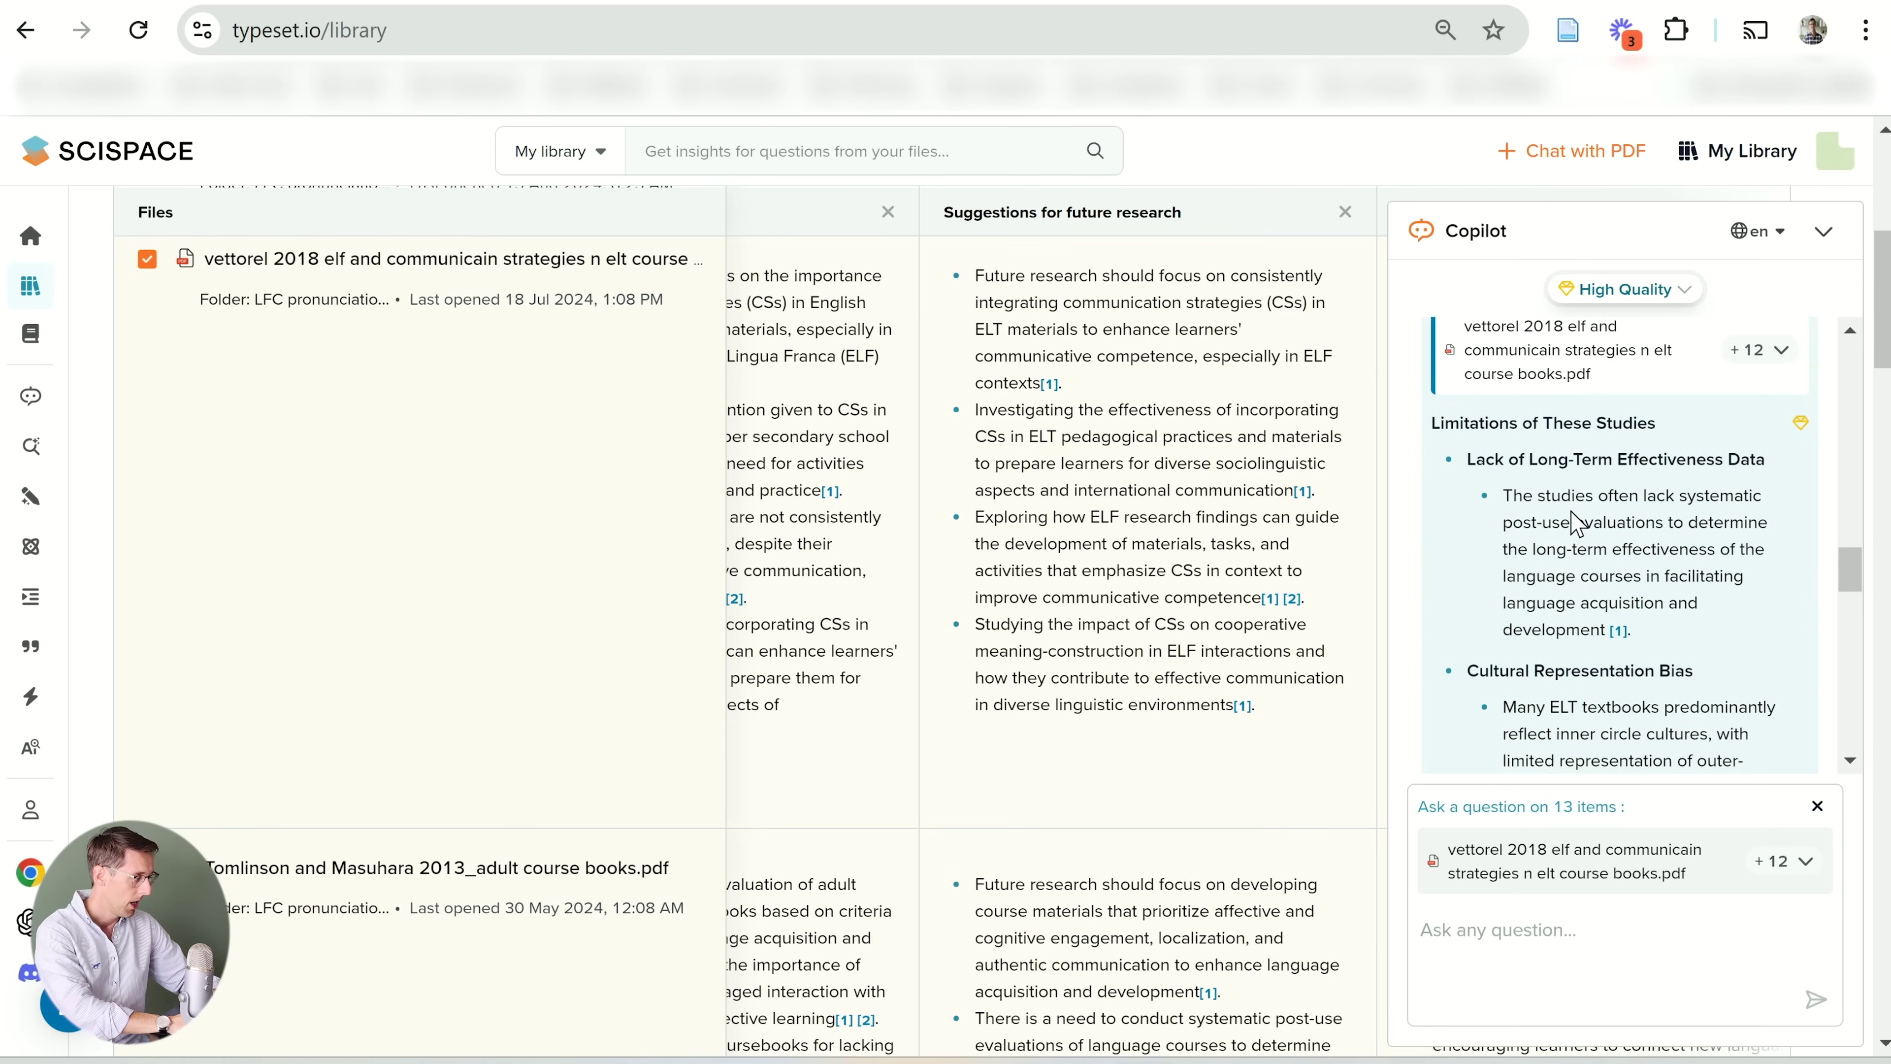
pyautogui.scroll(-1, 1573, 522)
pyautogui.moveTo(1518, 393)
pyautogui.mouseDown()
pyautogui.moveTo(1578, 430)
pyautogui.moveTo(1500, 396)
pyautogui.mouseUp()
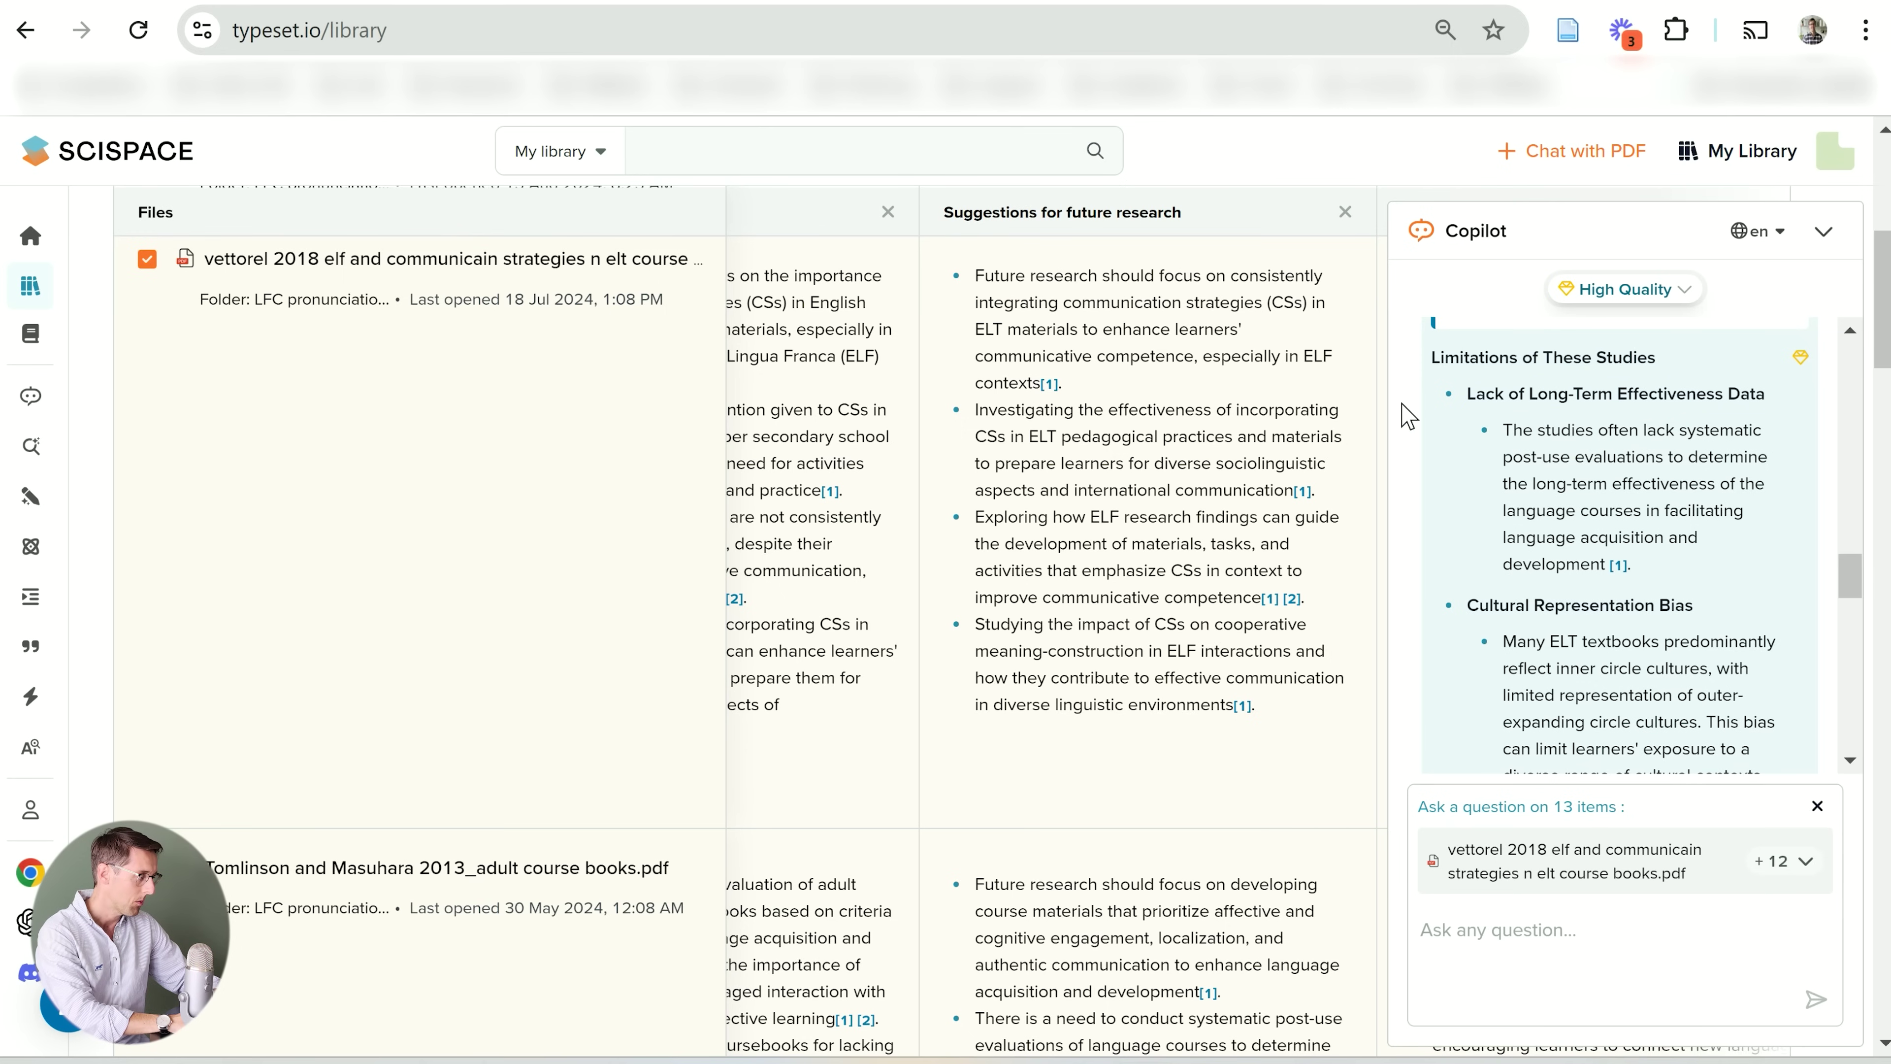
pyautogui.moveTo(1486, 393); pyautogui.dragTo(1638, 395)
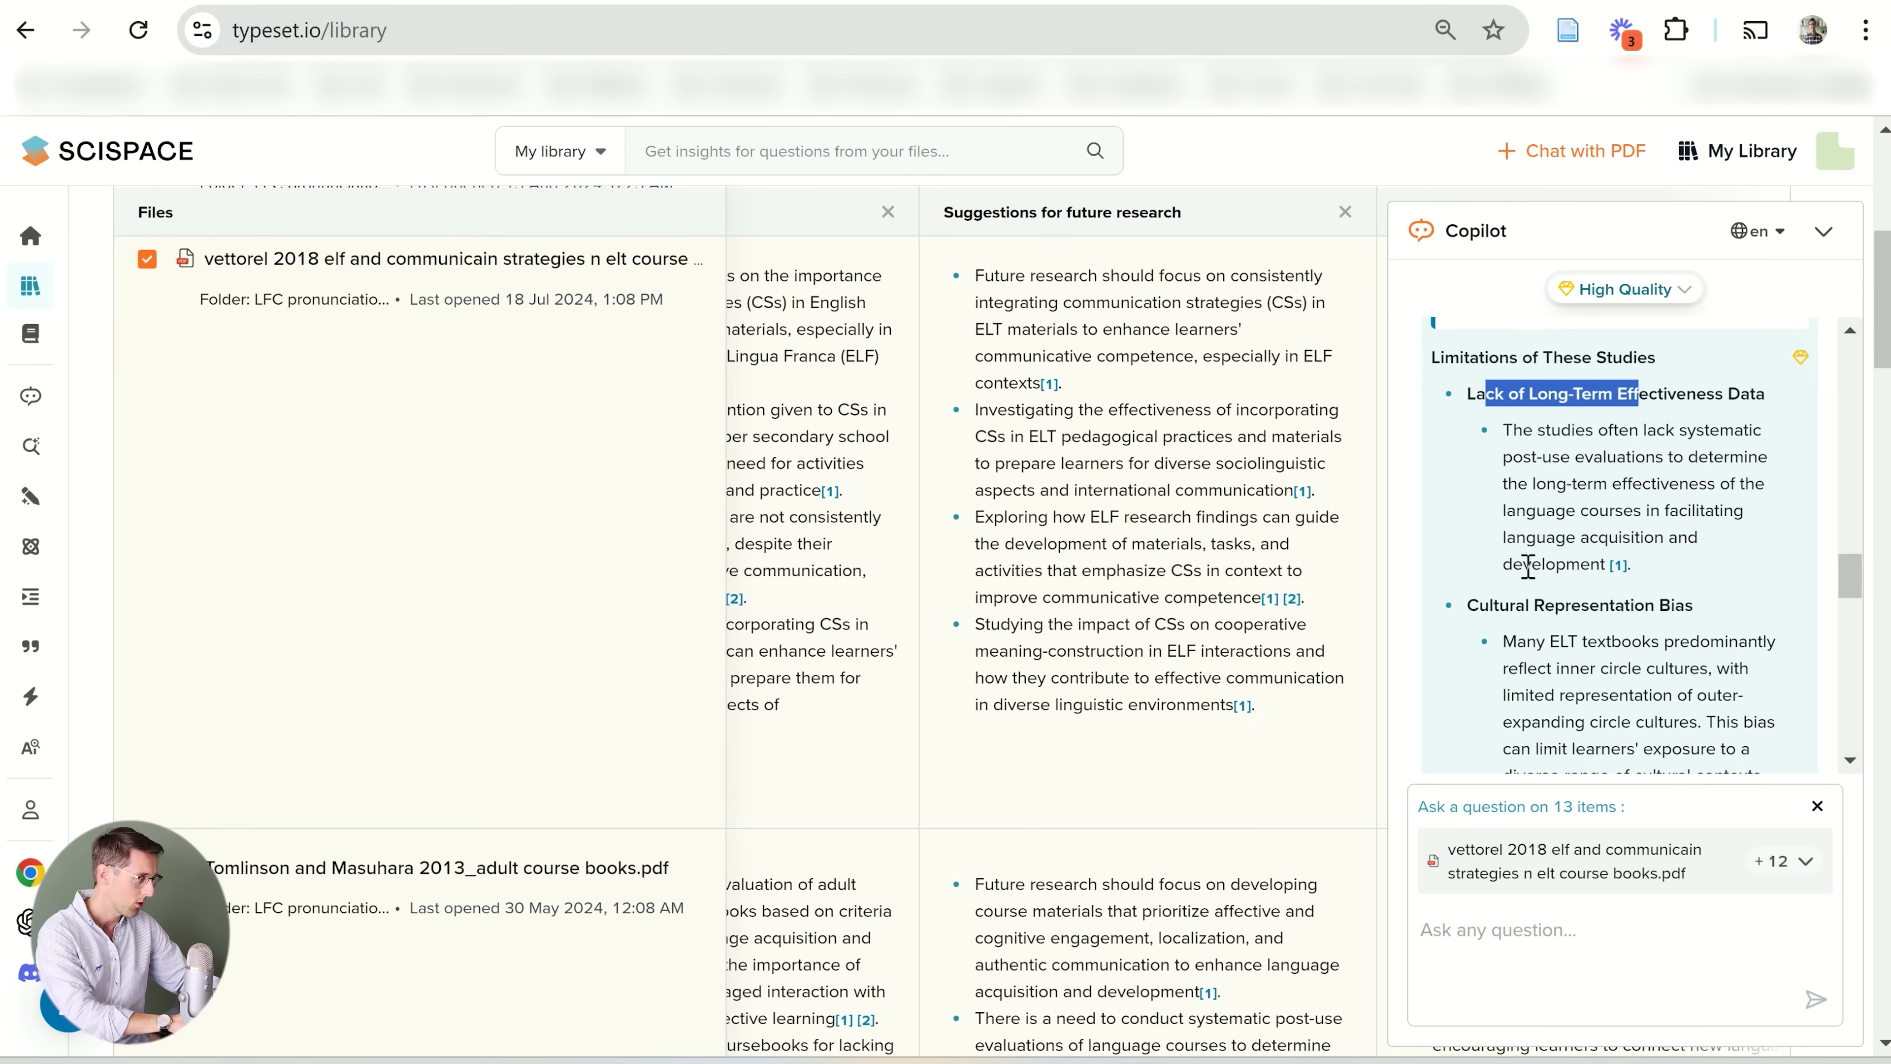
pyautogui.moveTo(1505, 394); pyautogui.dragTo(1727, 393)
pyautogui.click(1572, 459)
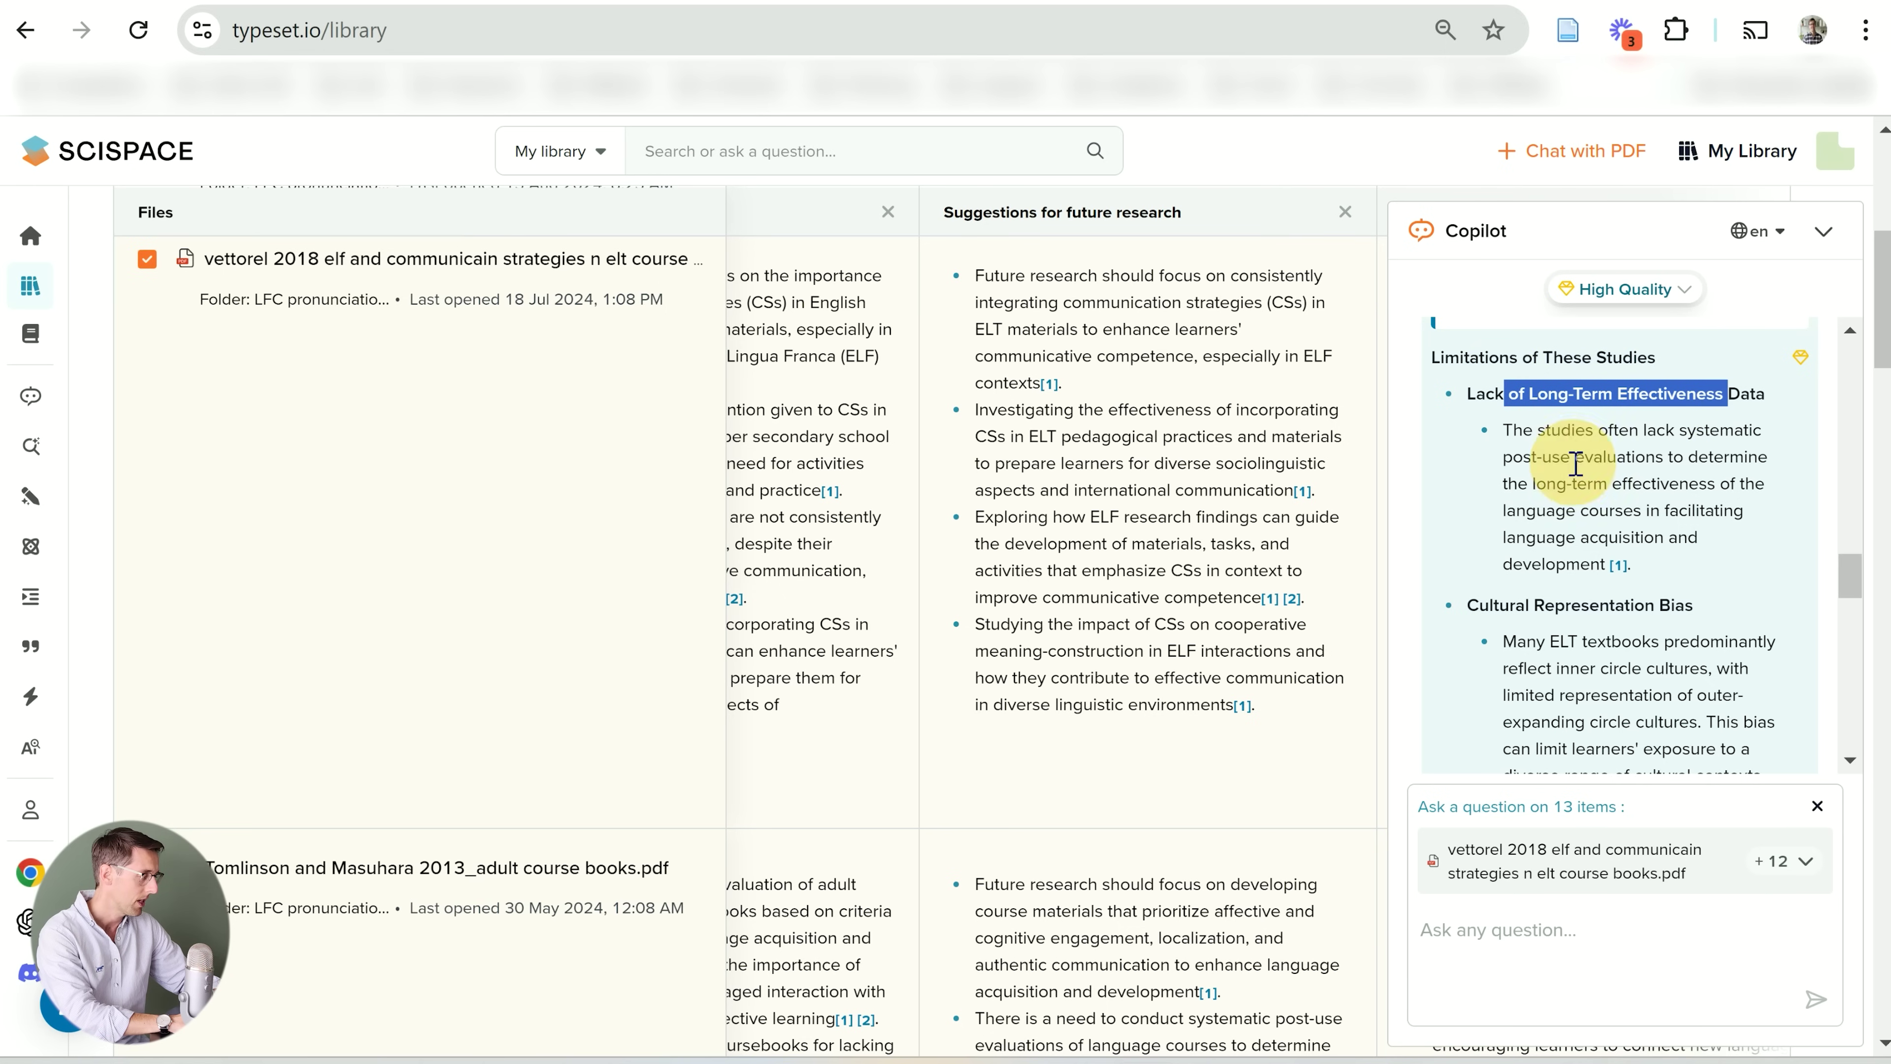
pyautogui.moveTo(1504, 430); pyautogui.dragTo(1685, 535)
pyautogui.scroll(-1, 1684, 535)
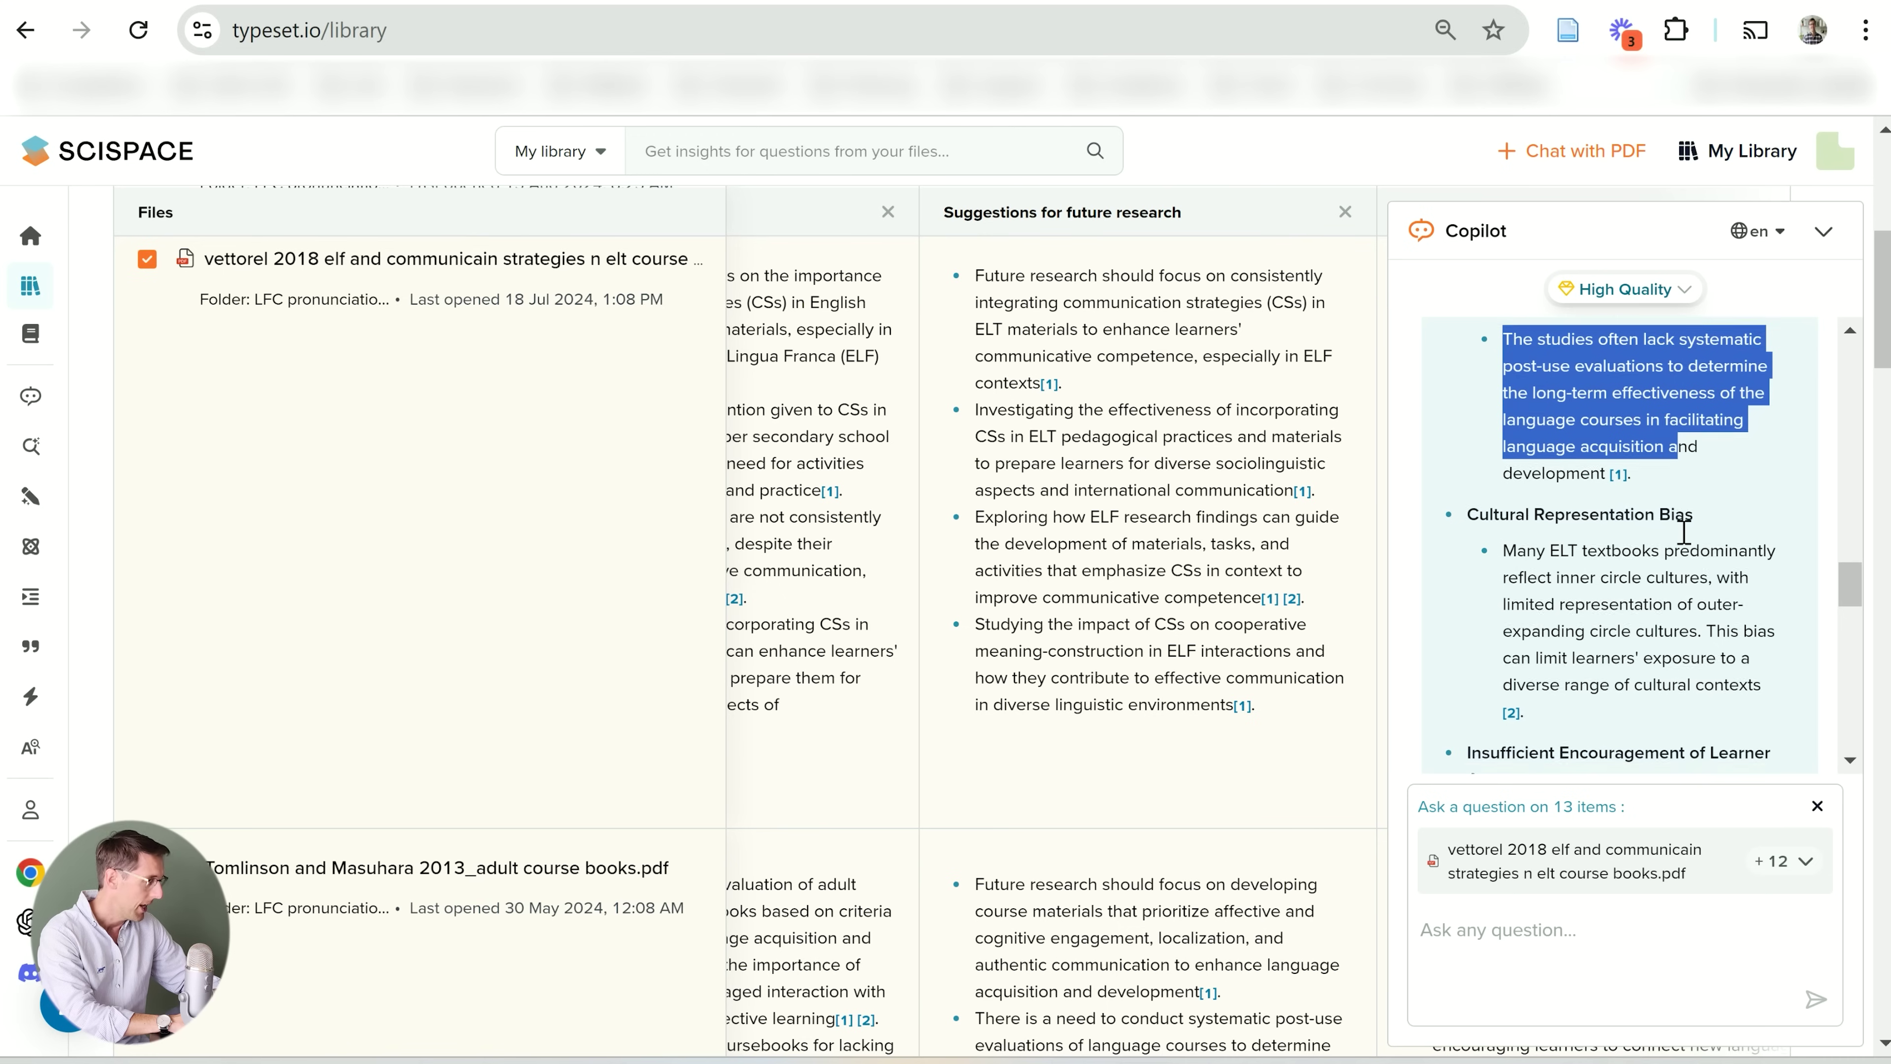
pyautogui.moveTo(1621, 476)
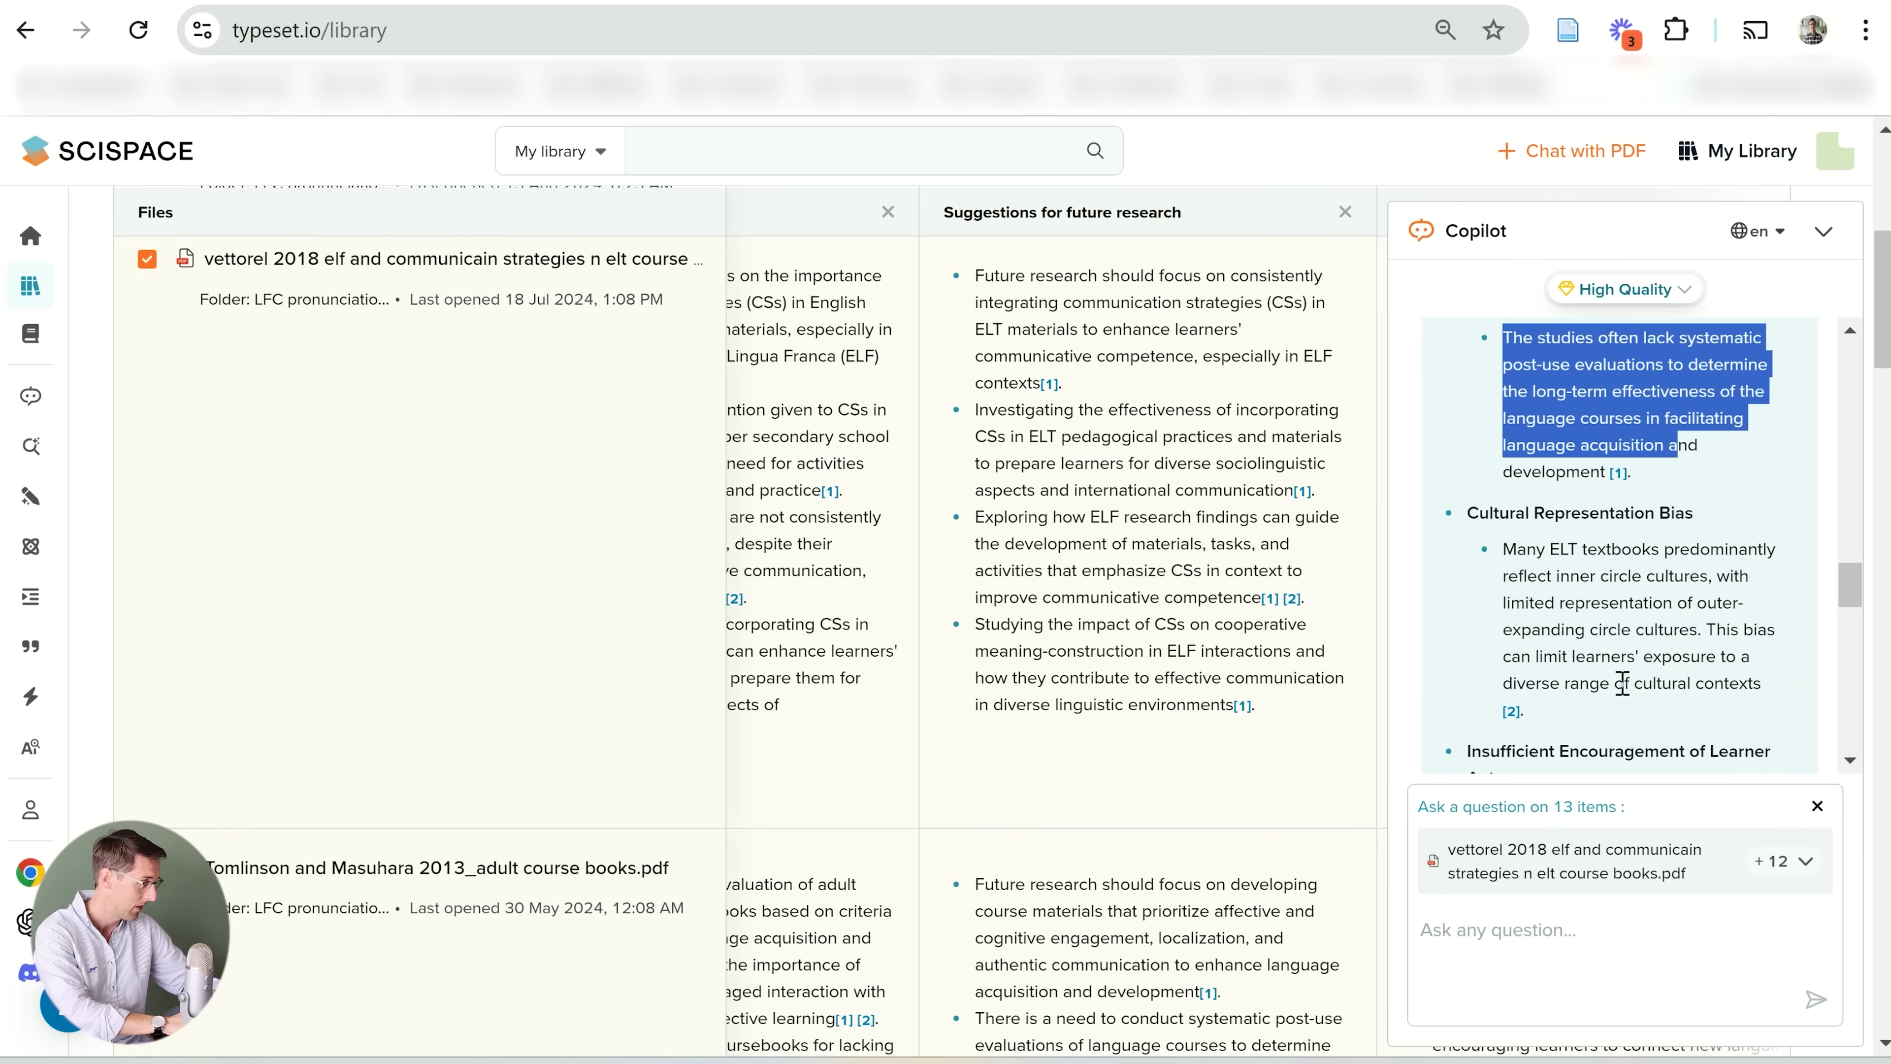
# Go through the remaining limitations in the answer and preview the papers behind its numbered citations
pyautogui.scroll(-5, 1621, 683)
pyautogui.moveTo(1640, 584)
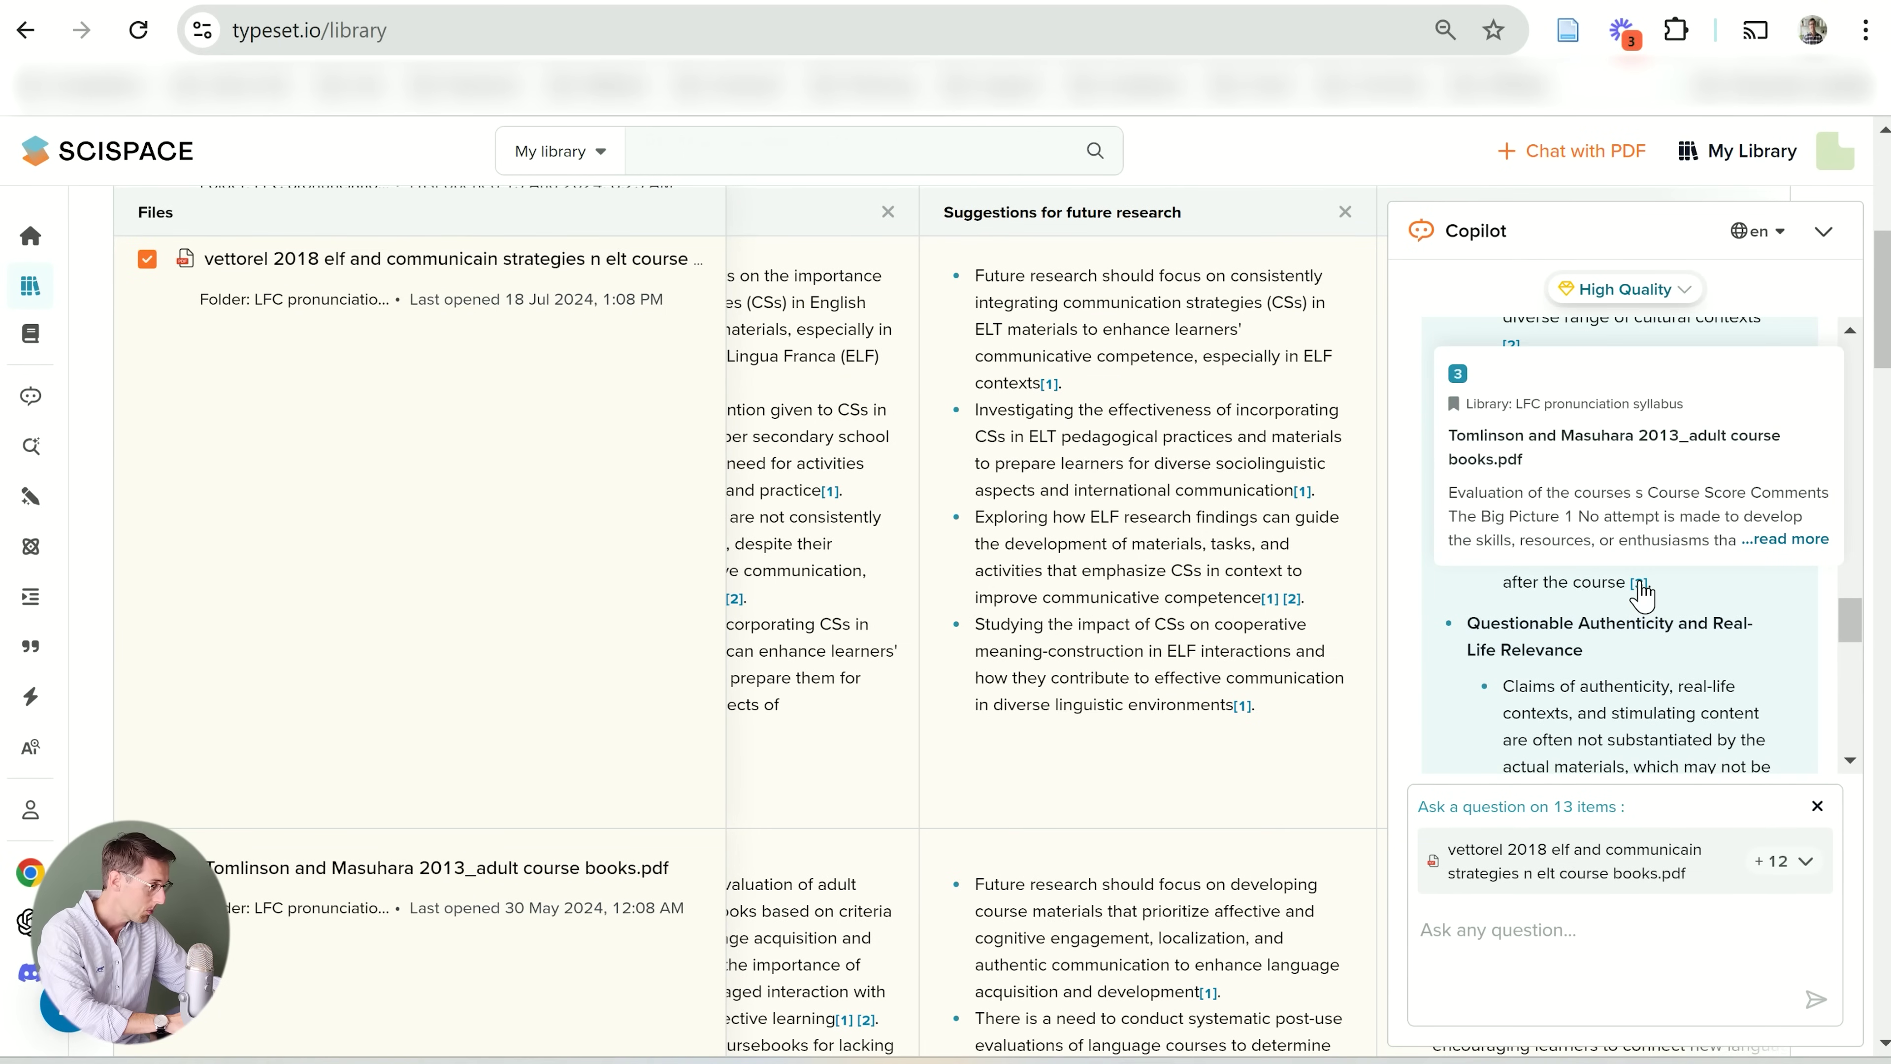
pyautogui.scroll(-3, 1640, 588)
pyautogui.moveTo(1512, 614)
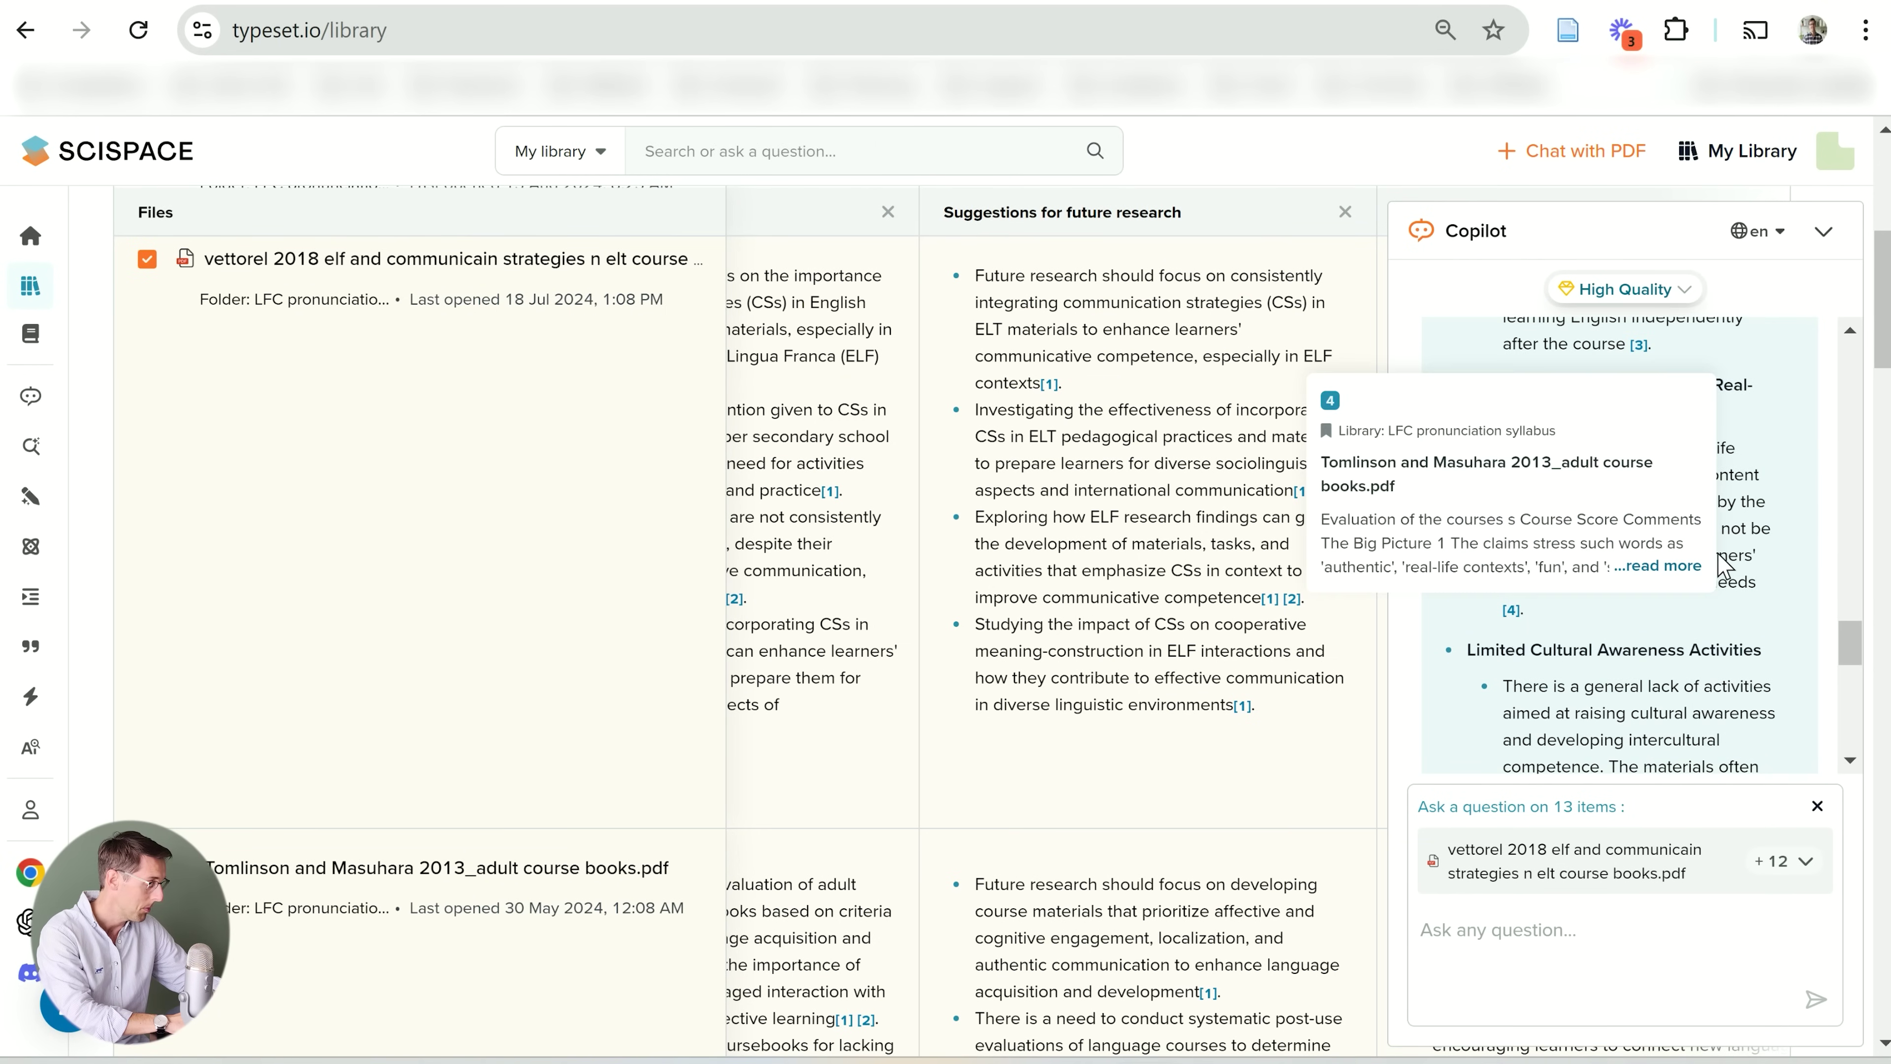
pyautogui.scroll(-5, 1703, 565)
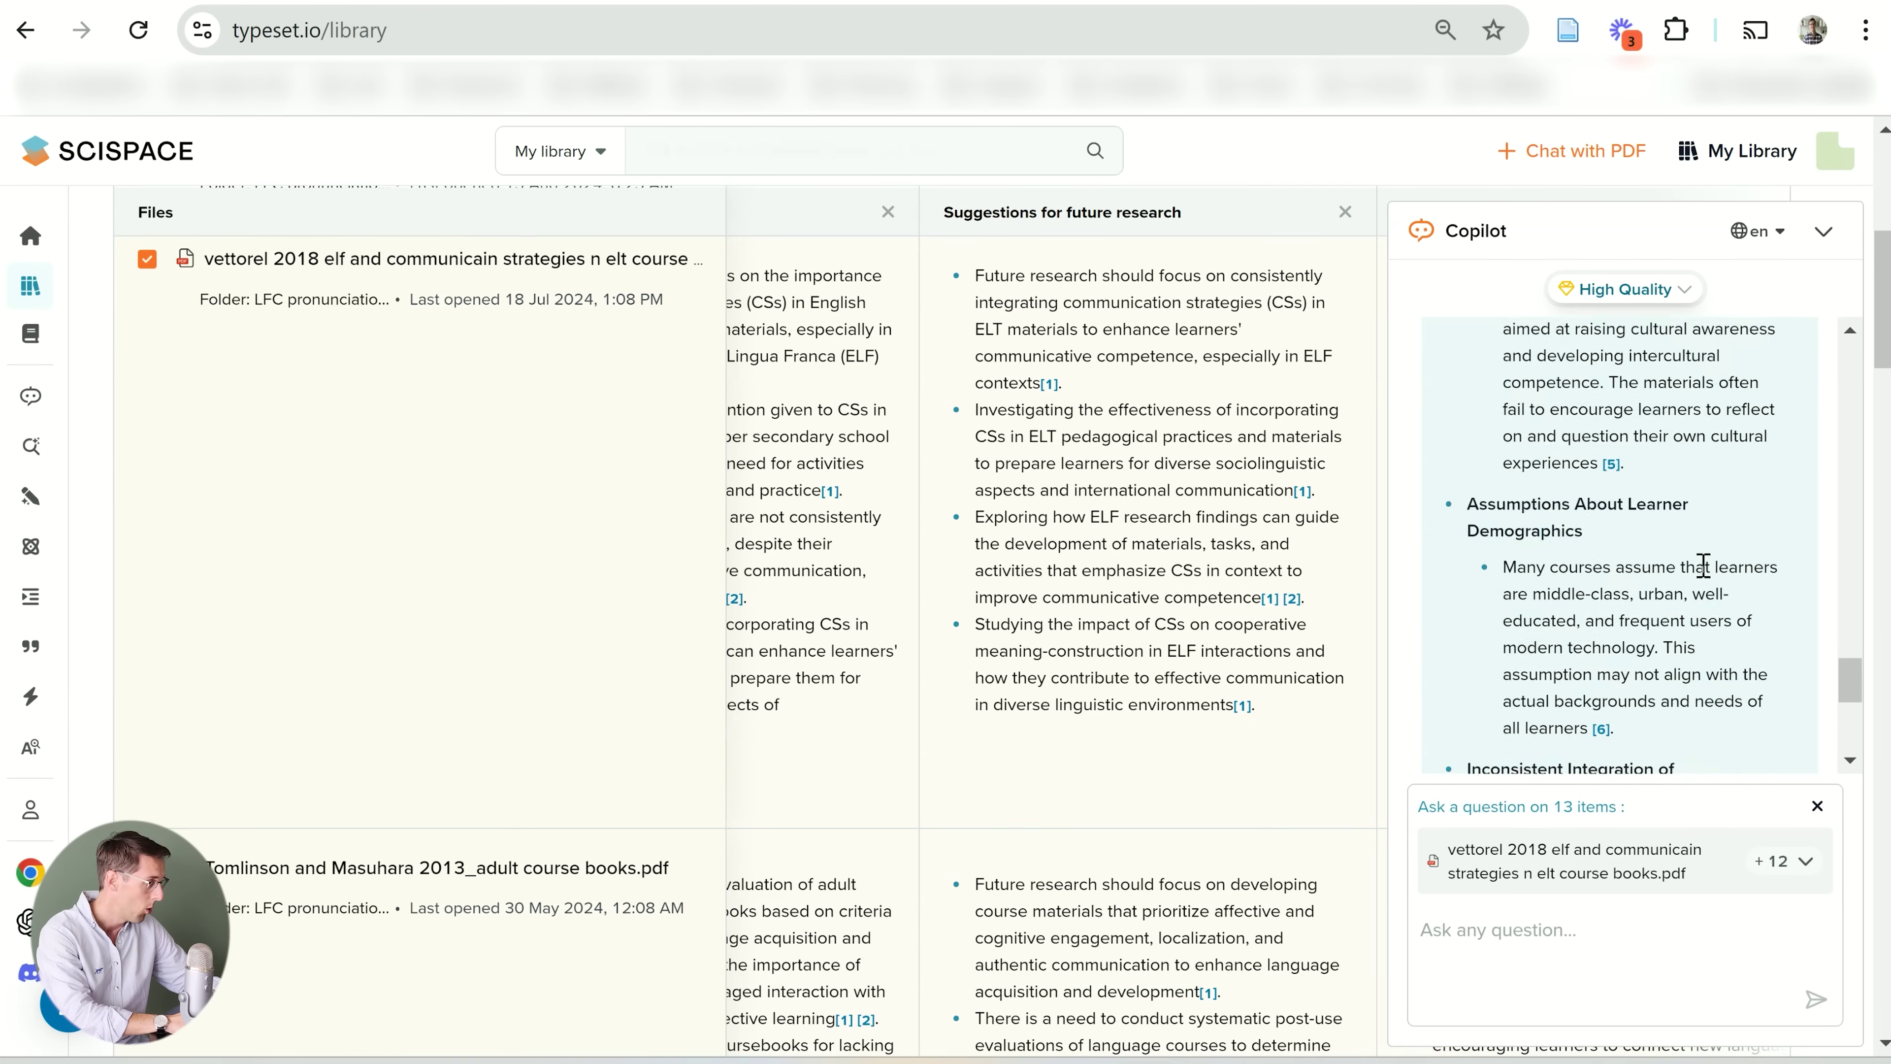
pyautogui.scroll(-6, 1703, 565)
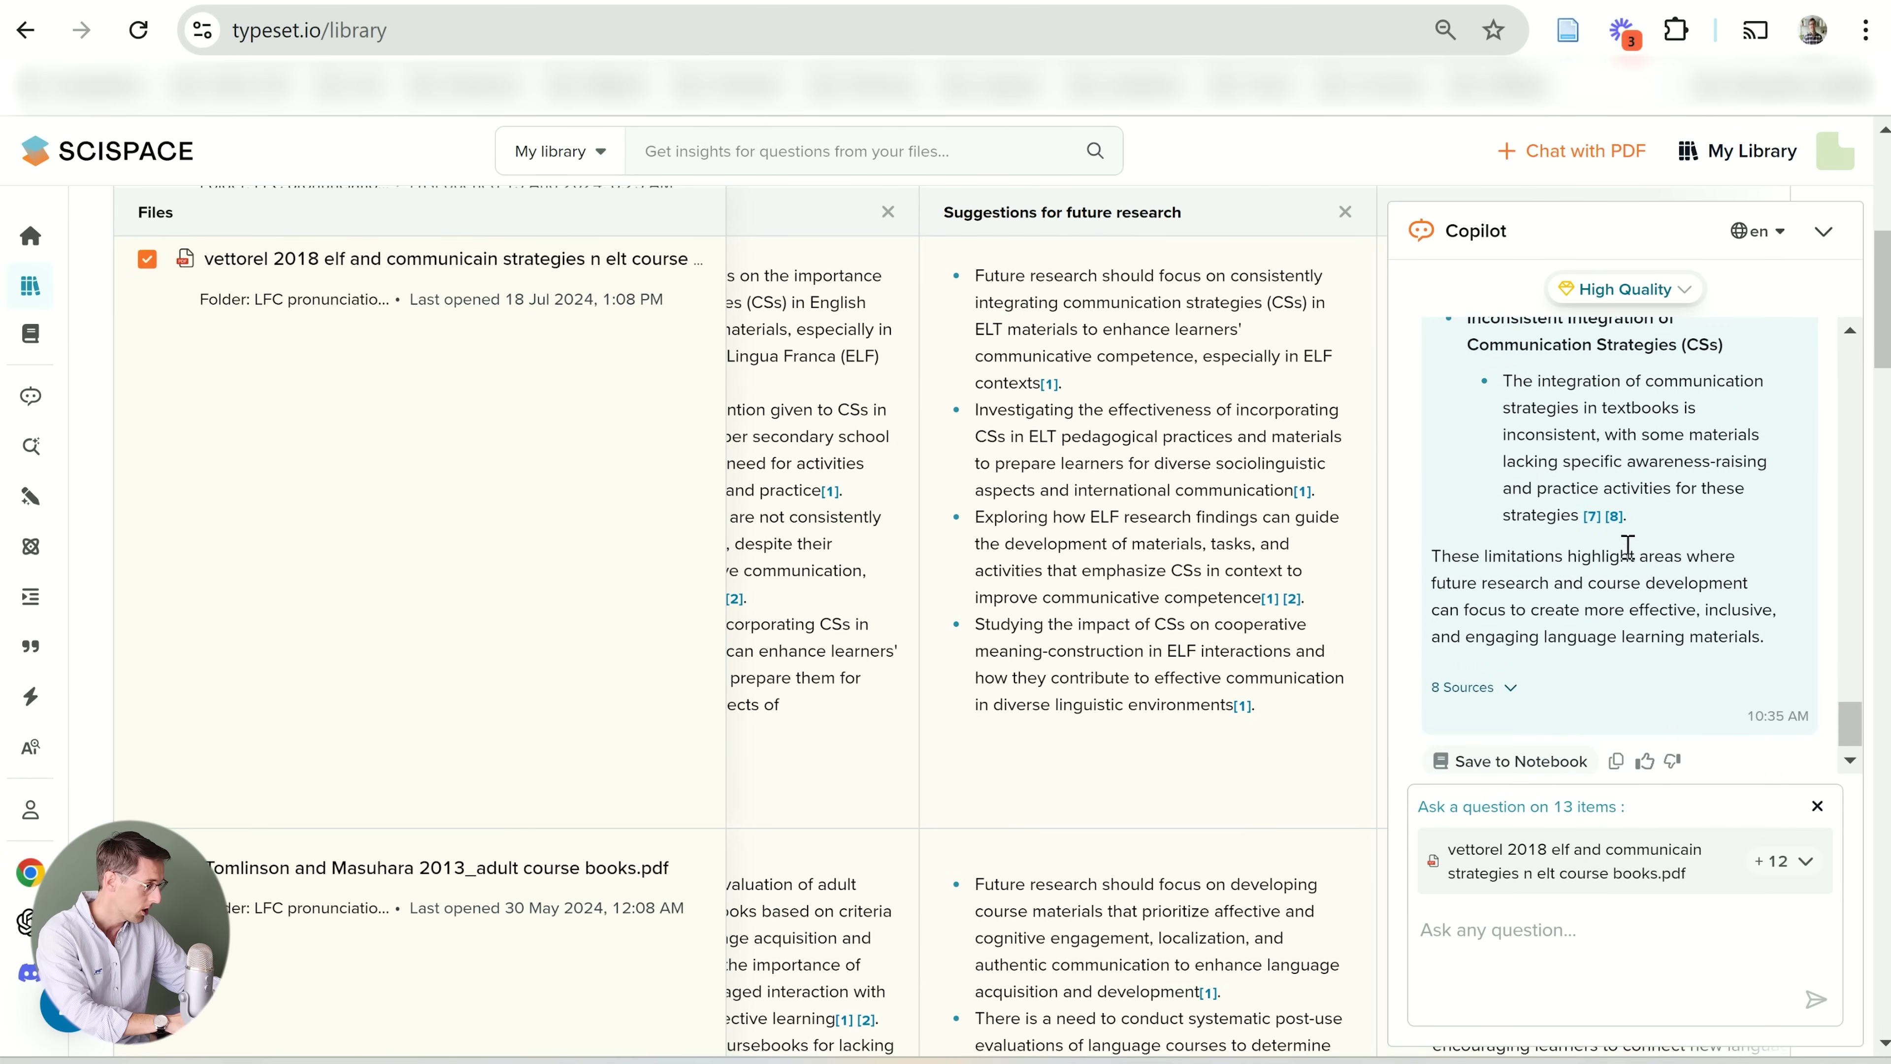
pyautogui.moveTo(1591, 521)
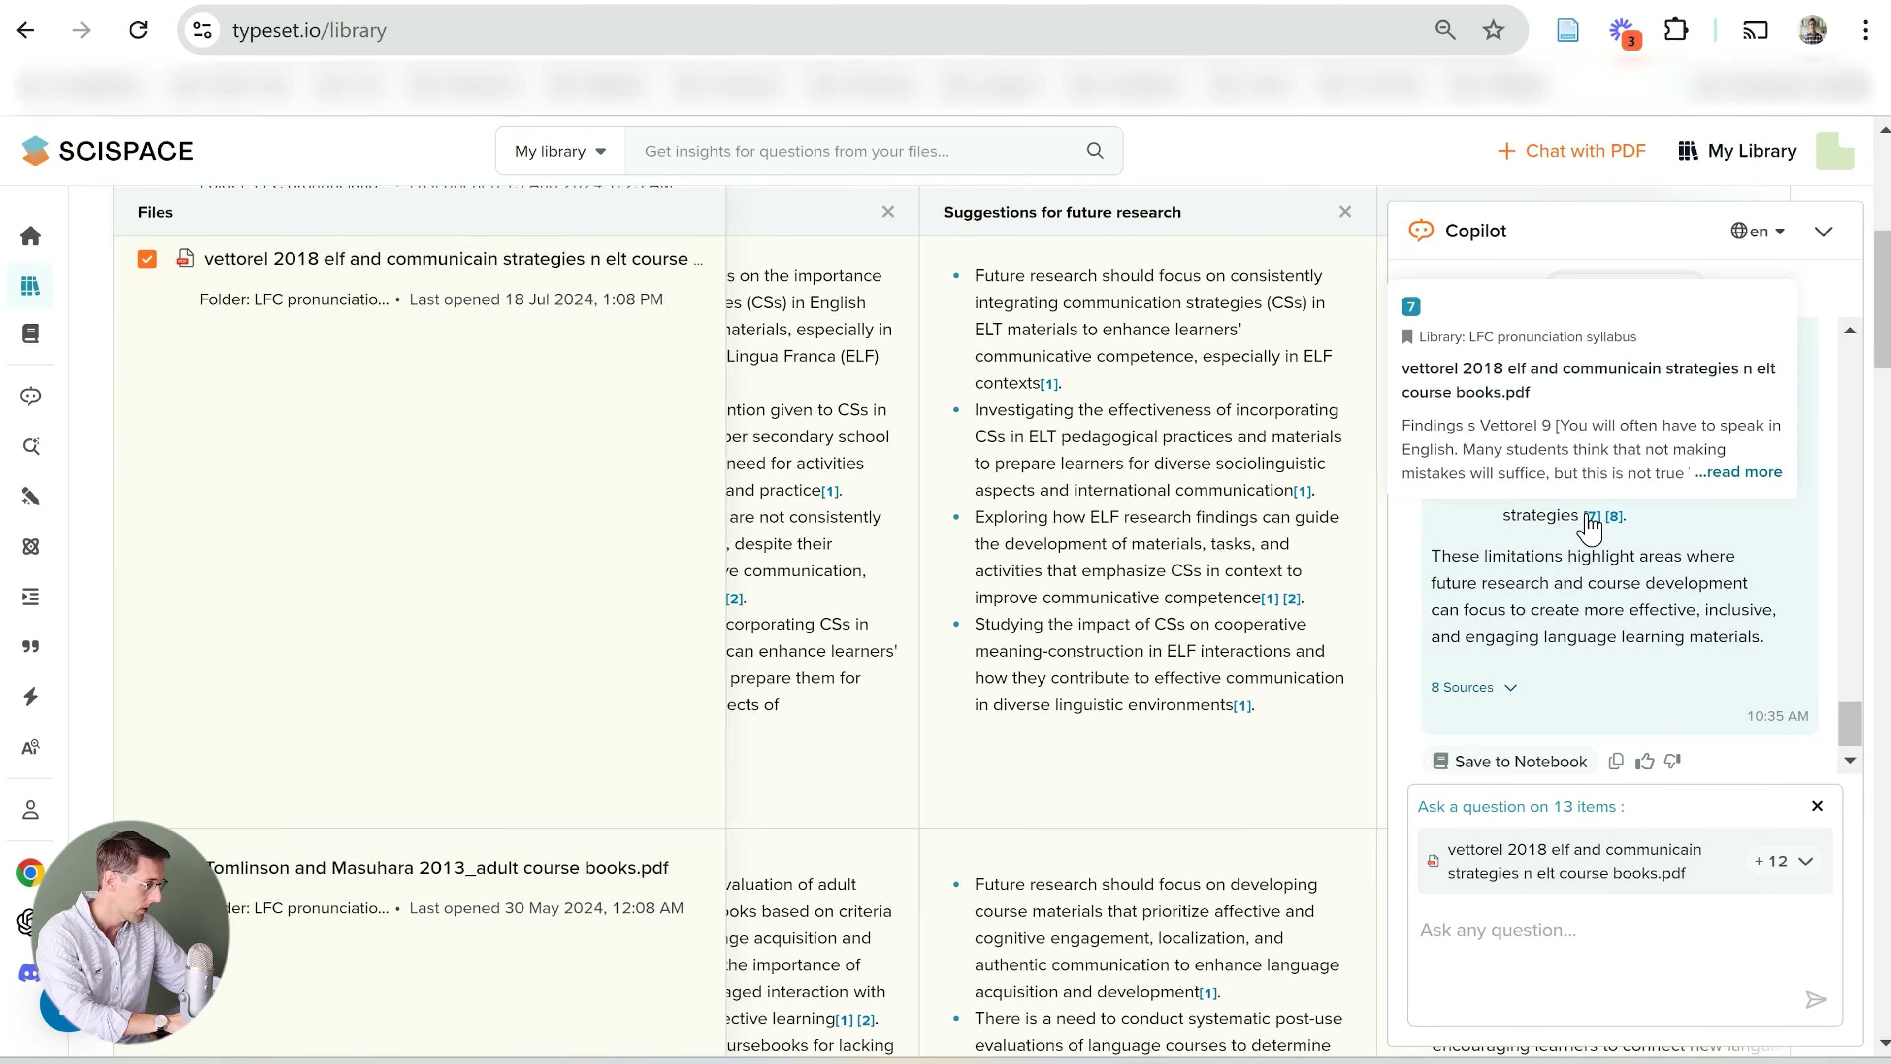
# Expand the sources of the limitations answer and look through the cited library papers
pyautogui.click(1510, 703)
pyautogui.scroll(-5, 1638, 655)
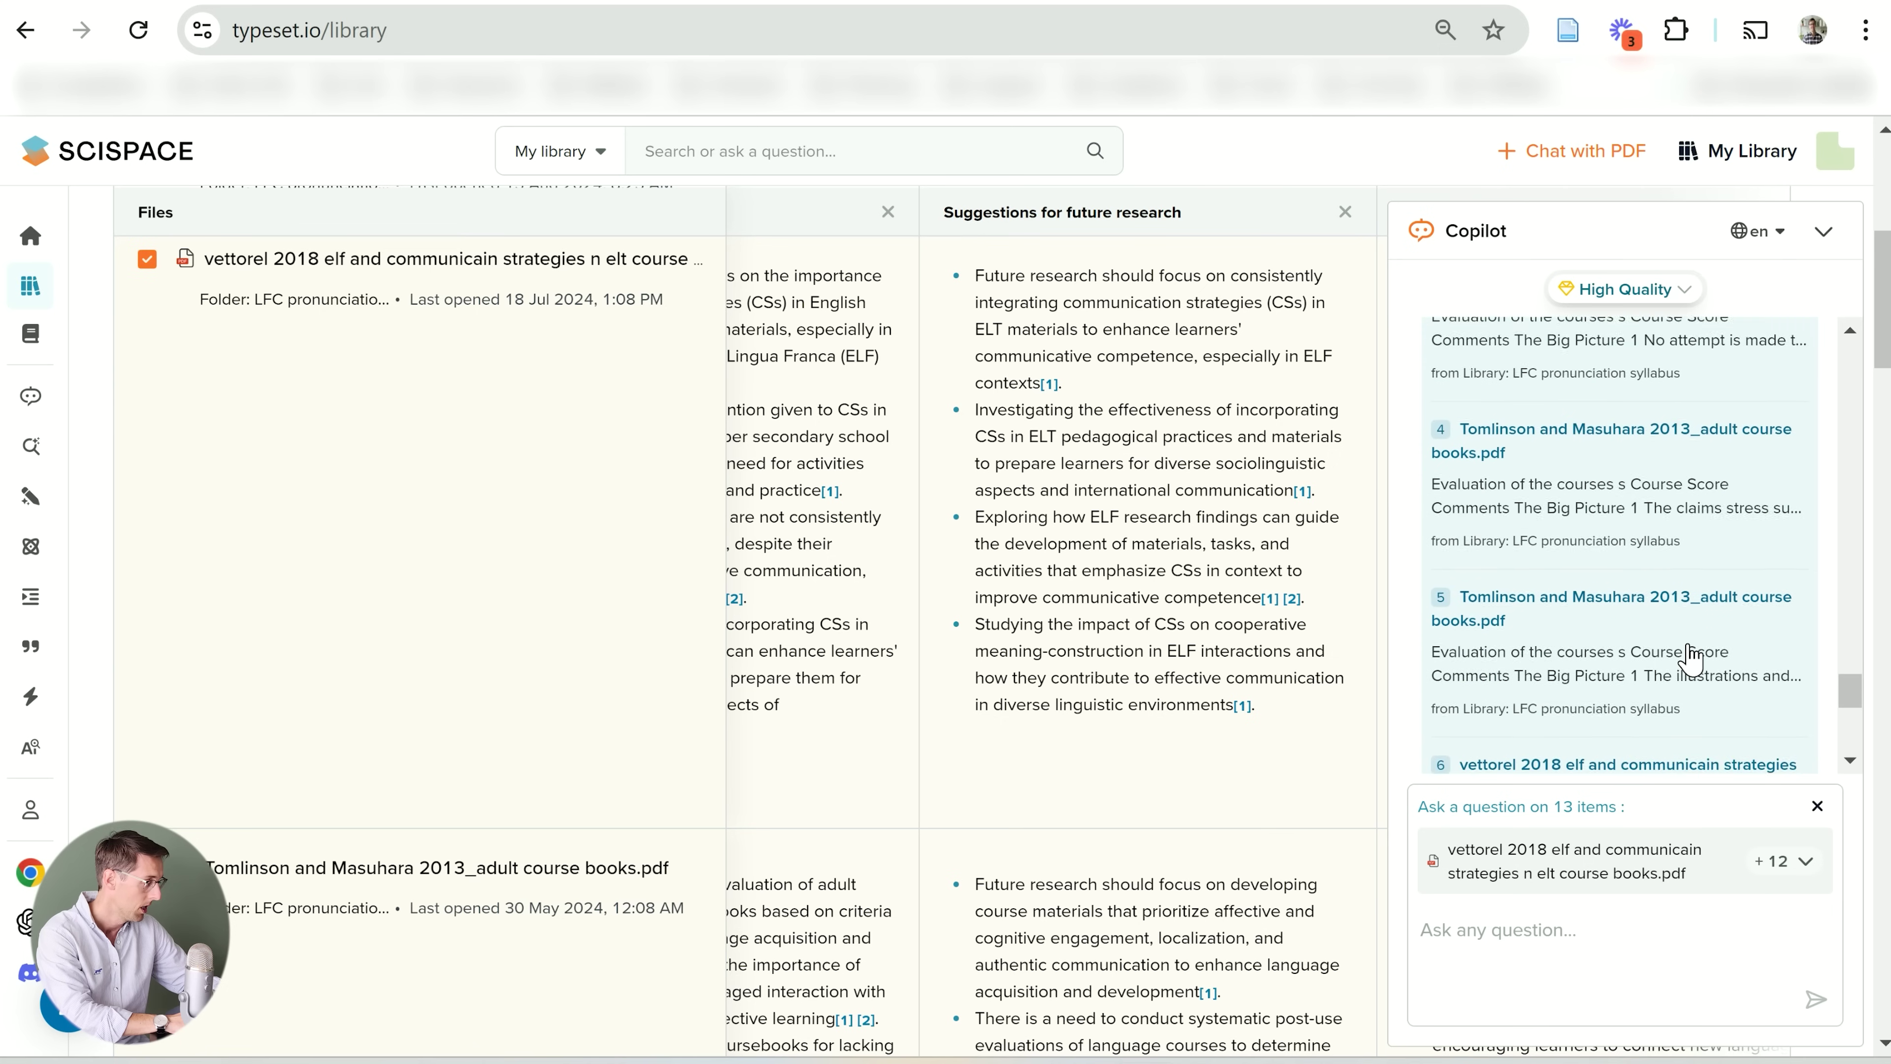
pyautogui.scroll(9, 1688, 657)
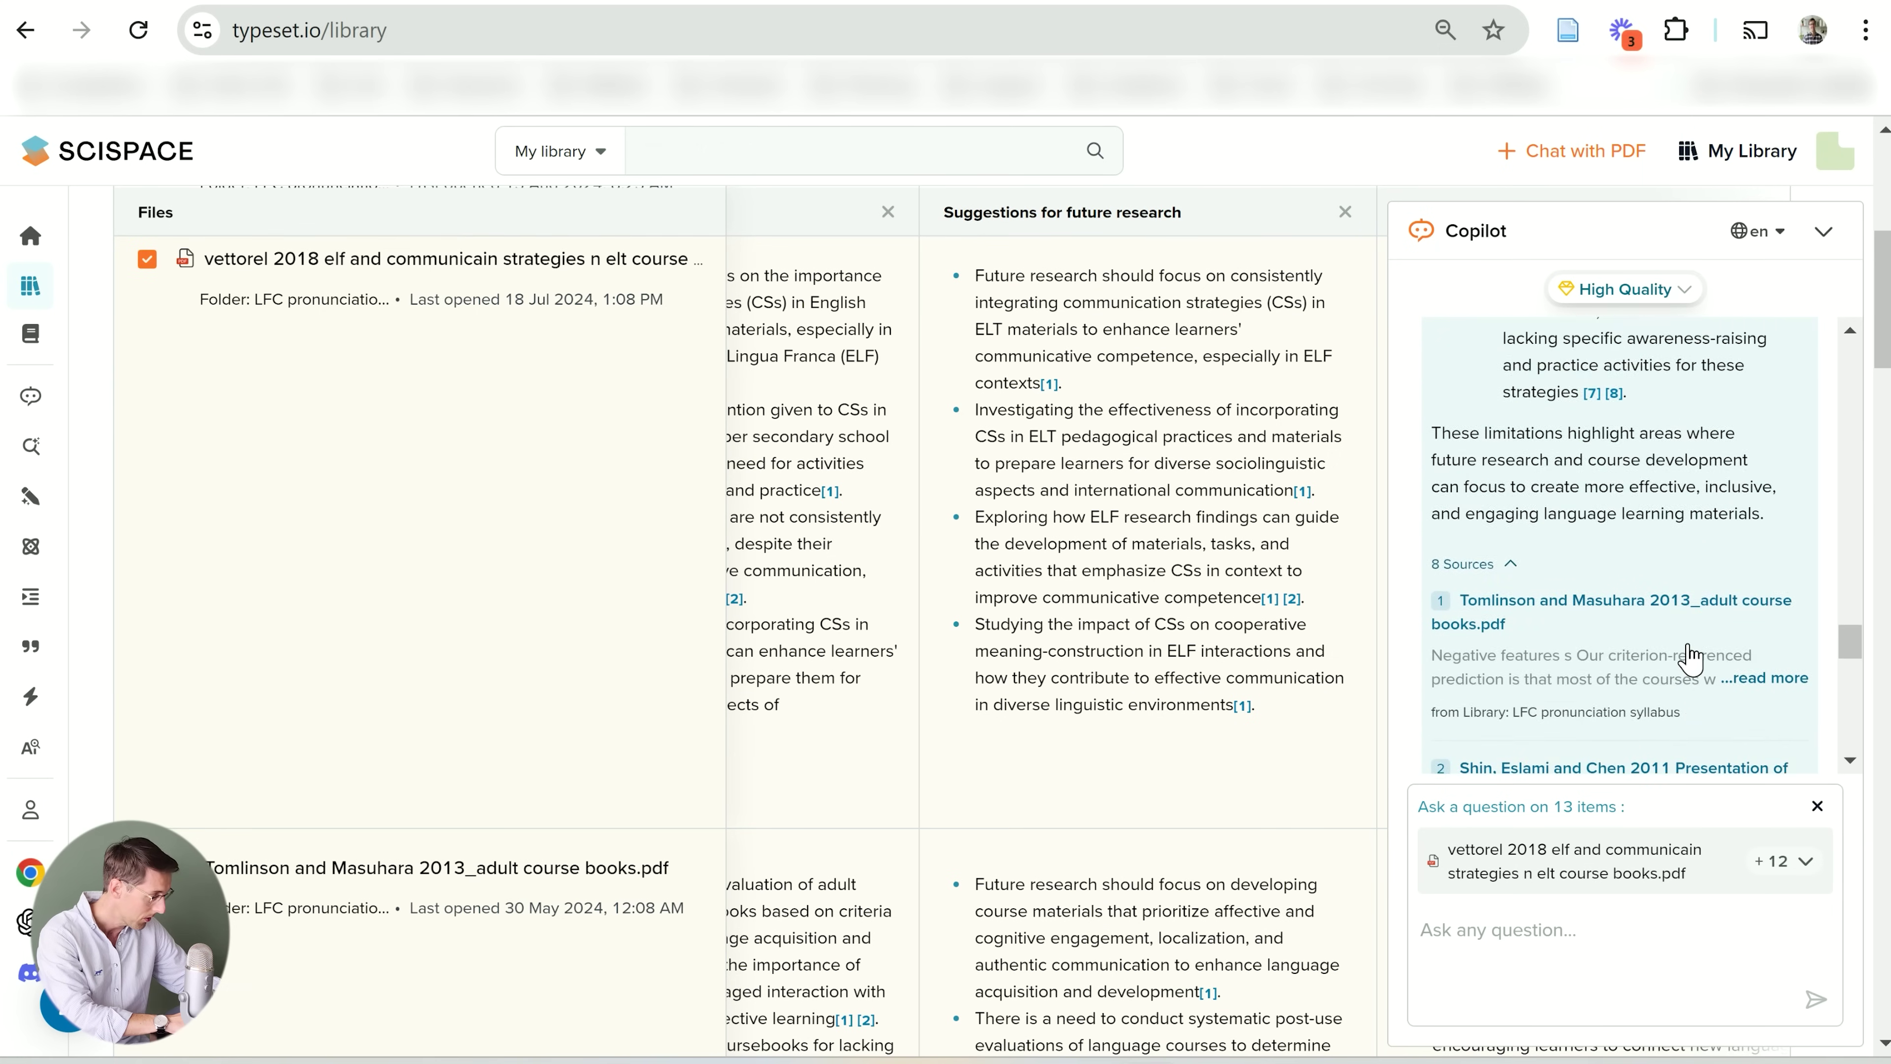
pyautogui.scroll(6, 1688, 657)
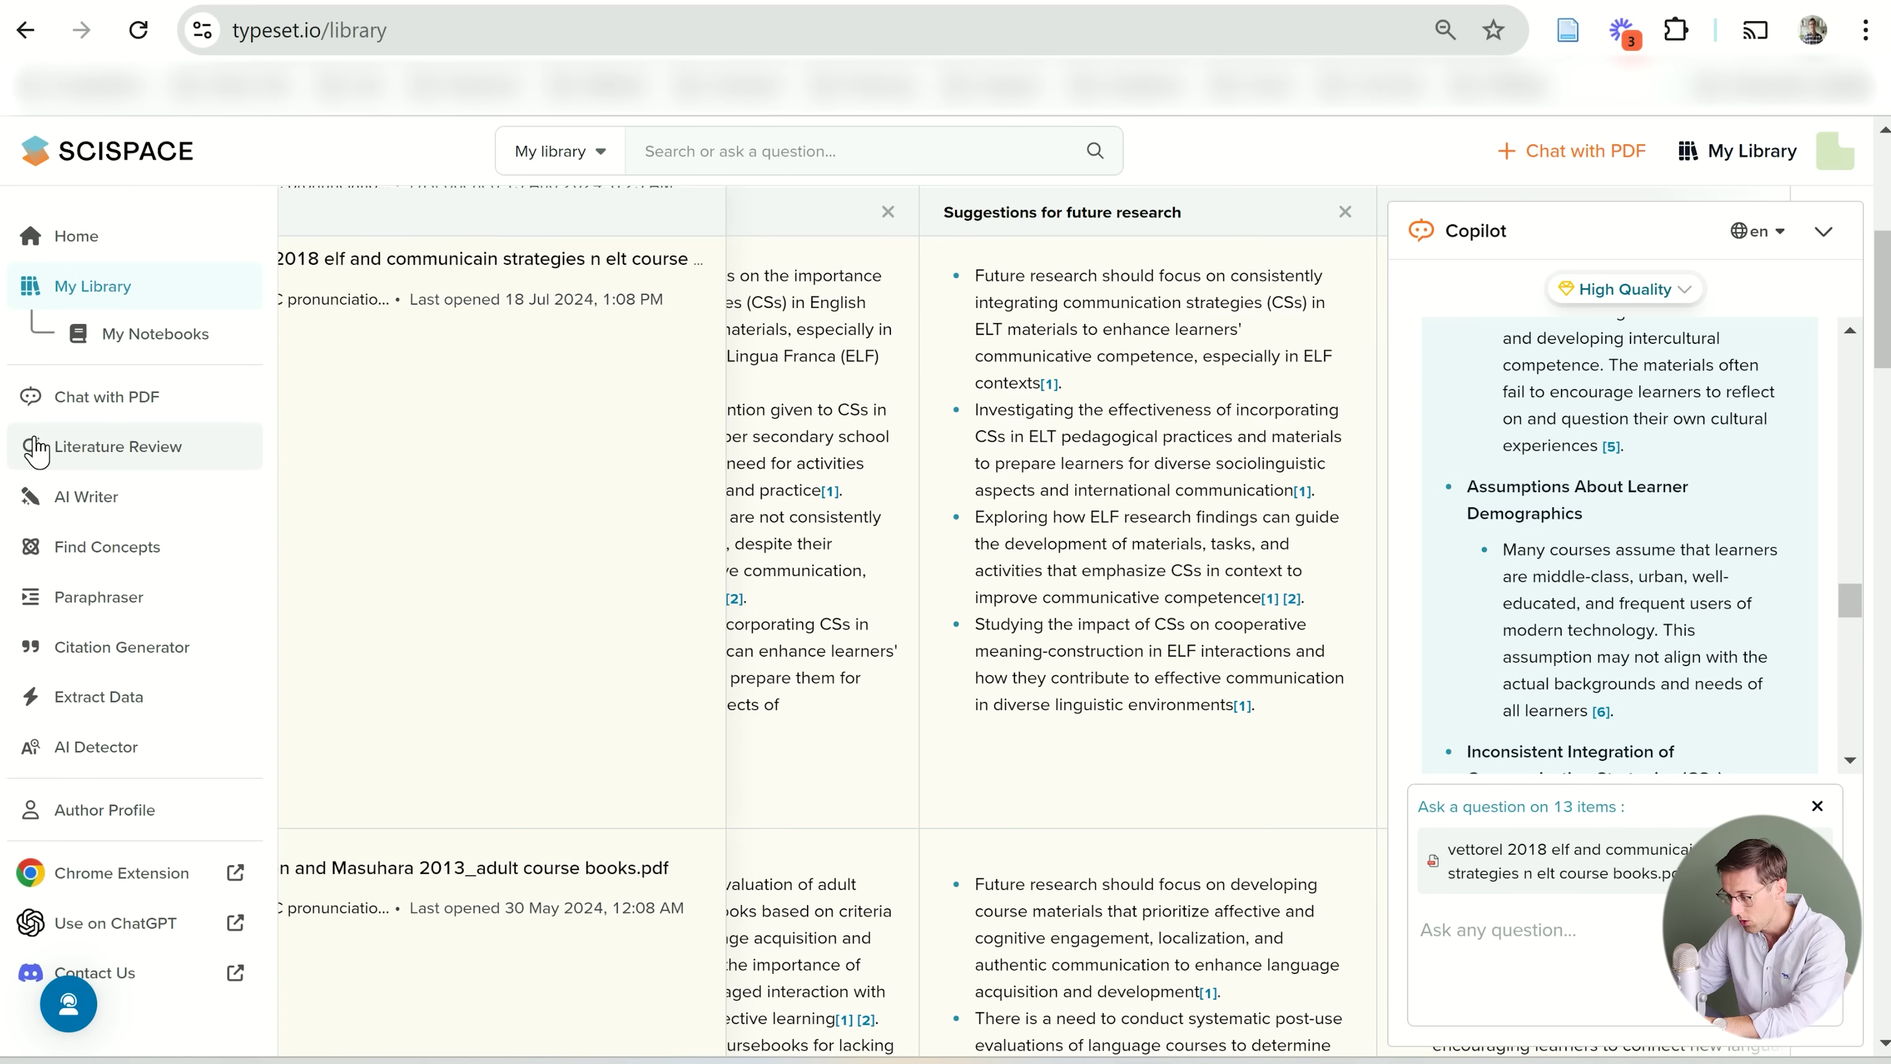
# Open the 2018 PDF on ELF and communication strategies from the recent Copilot conversations and review the earlier answer on its contributions
pyautogui.click(65, 451)
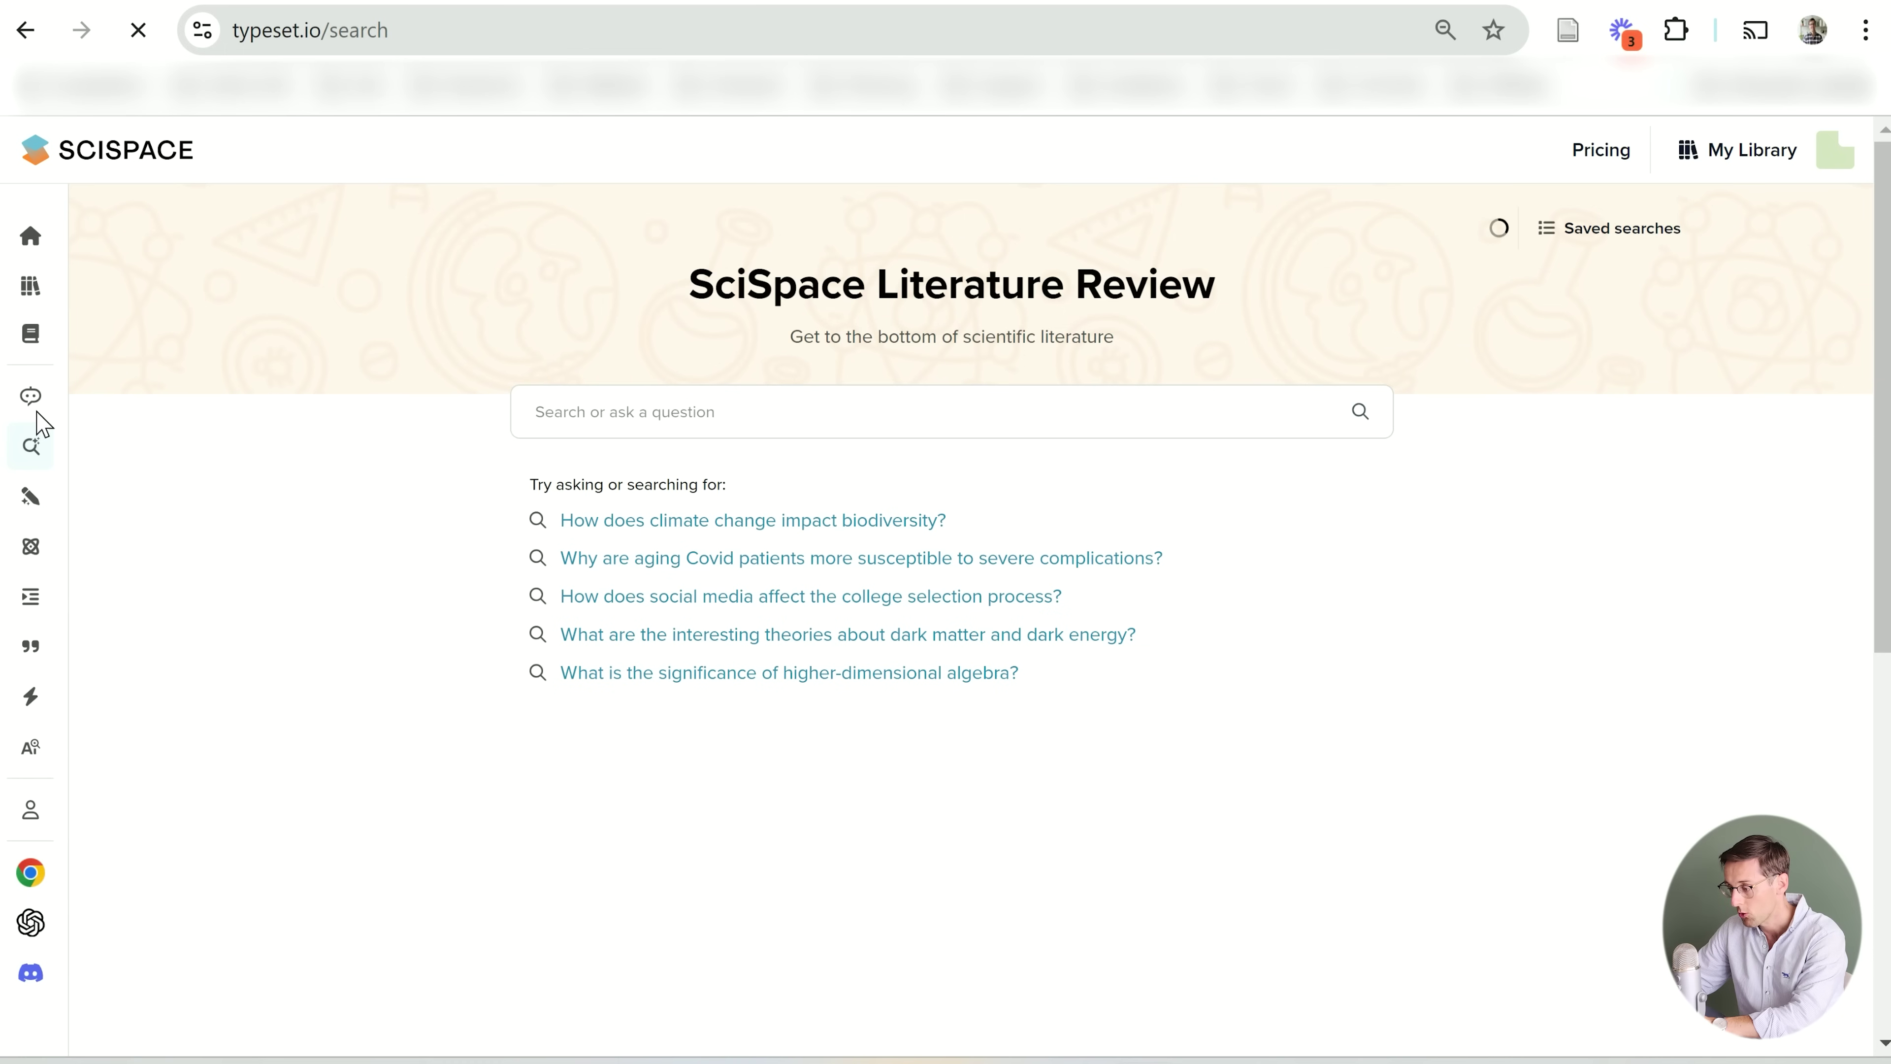
pyautogui.click(93, 406)
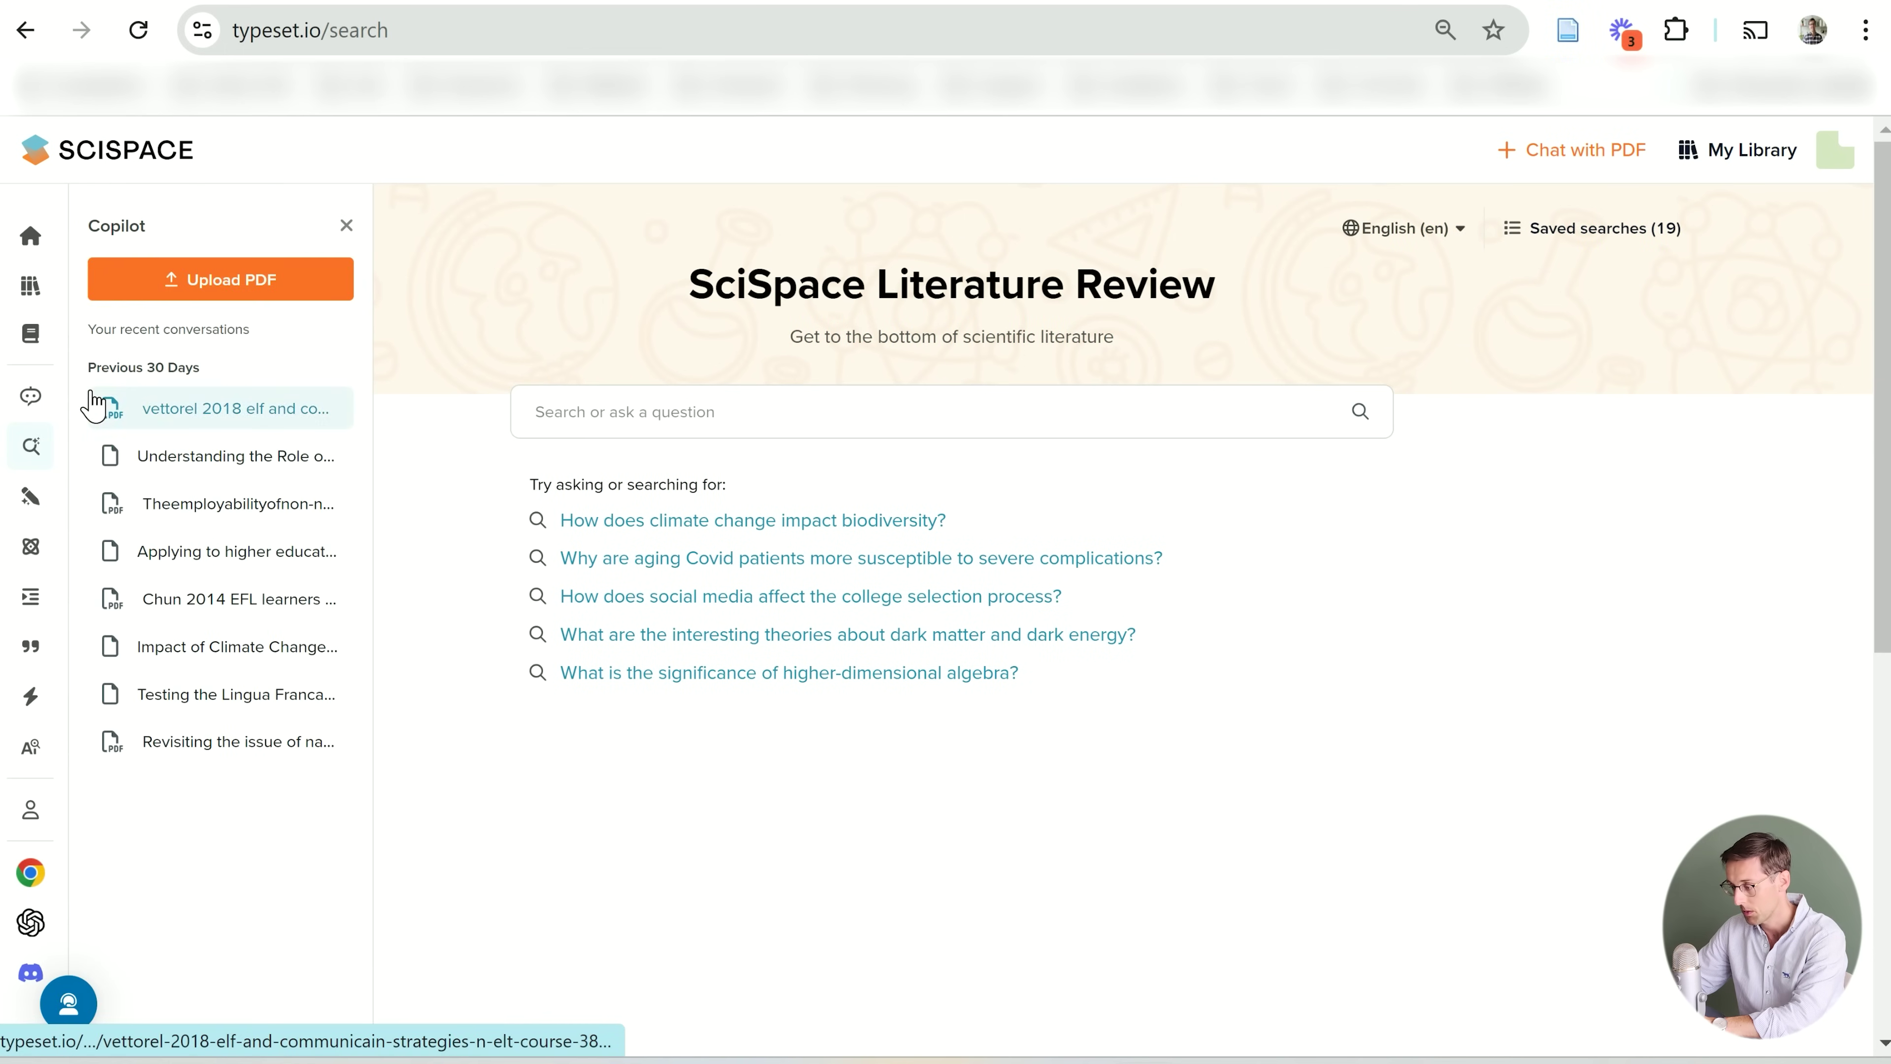
pyautogui.click(200, 414)
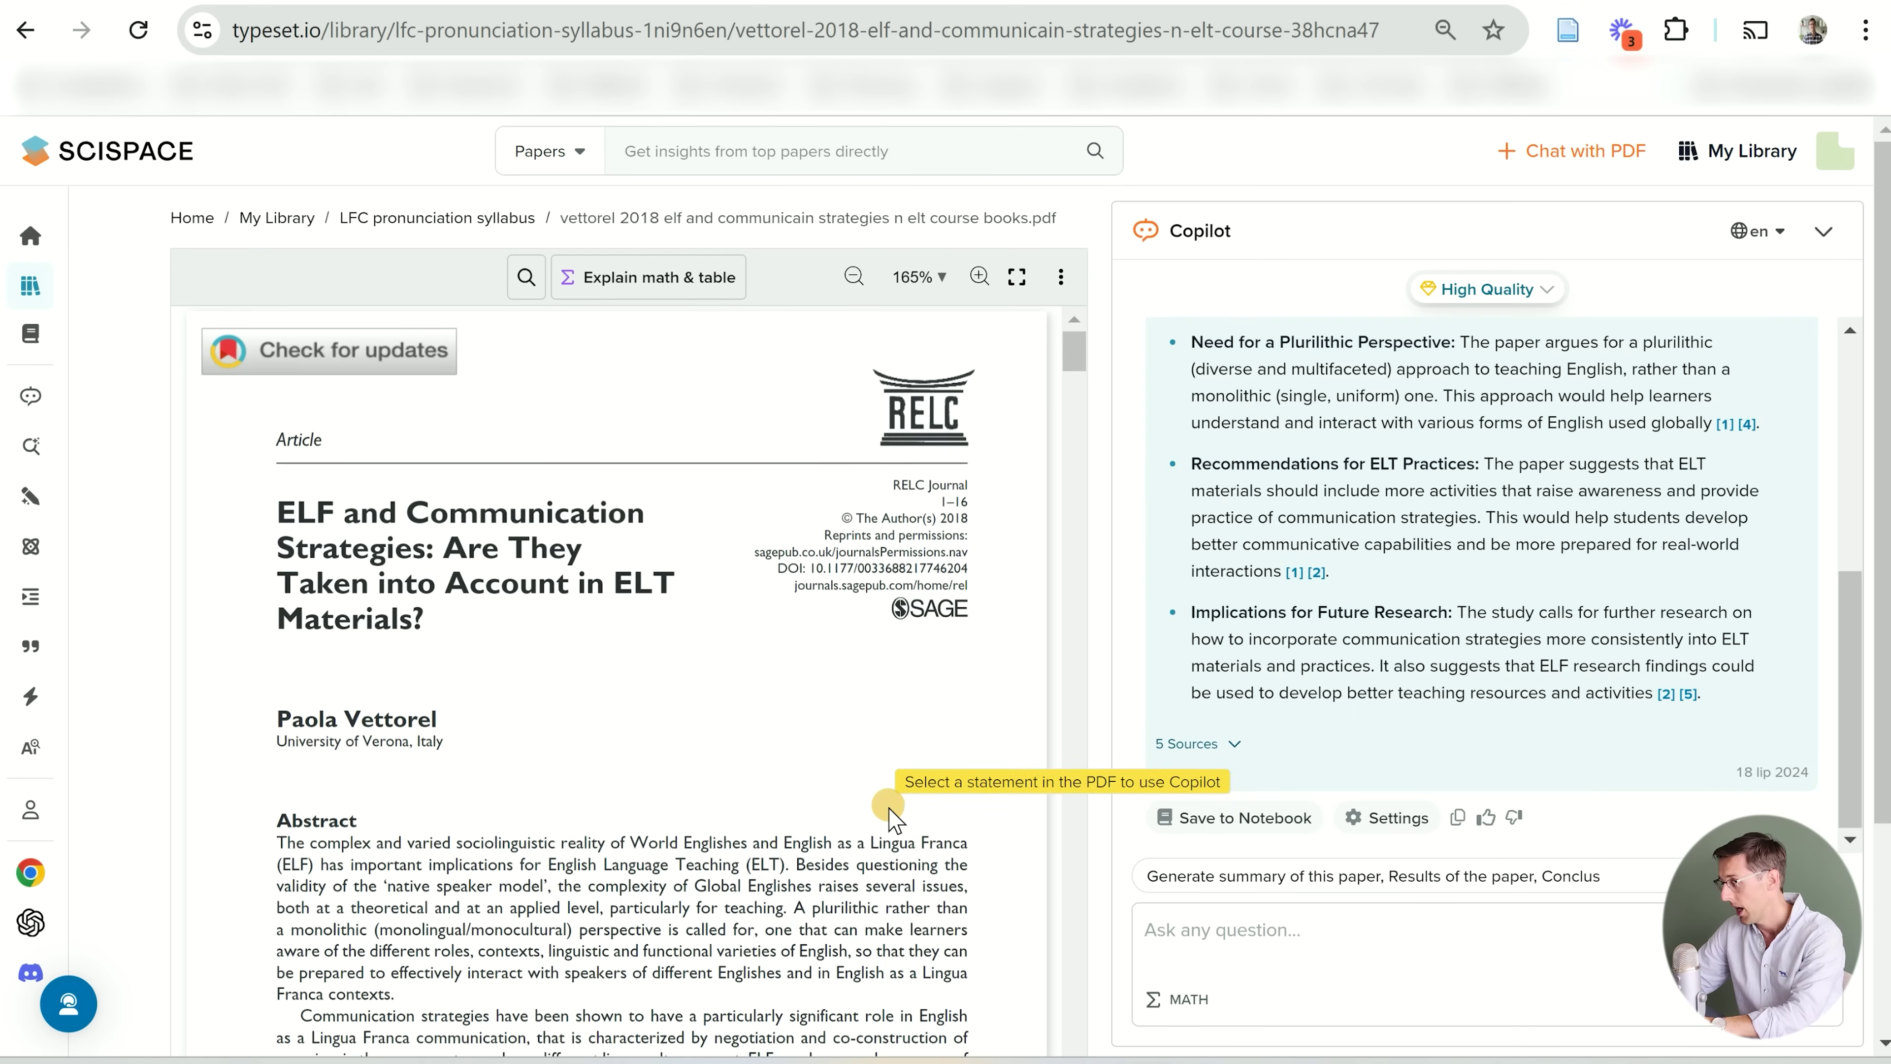
pyautogui.scroll(5, 1573, 602)
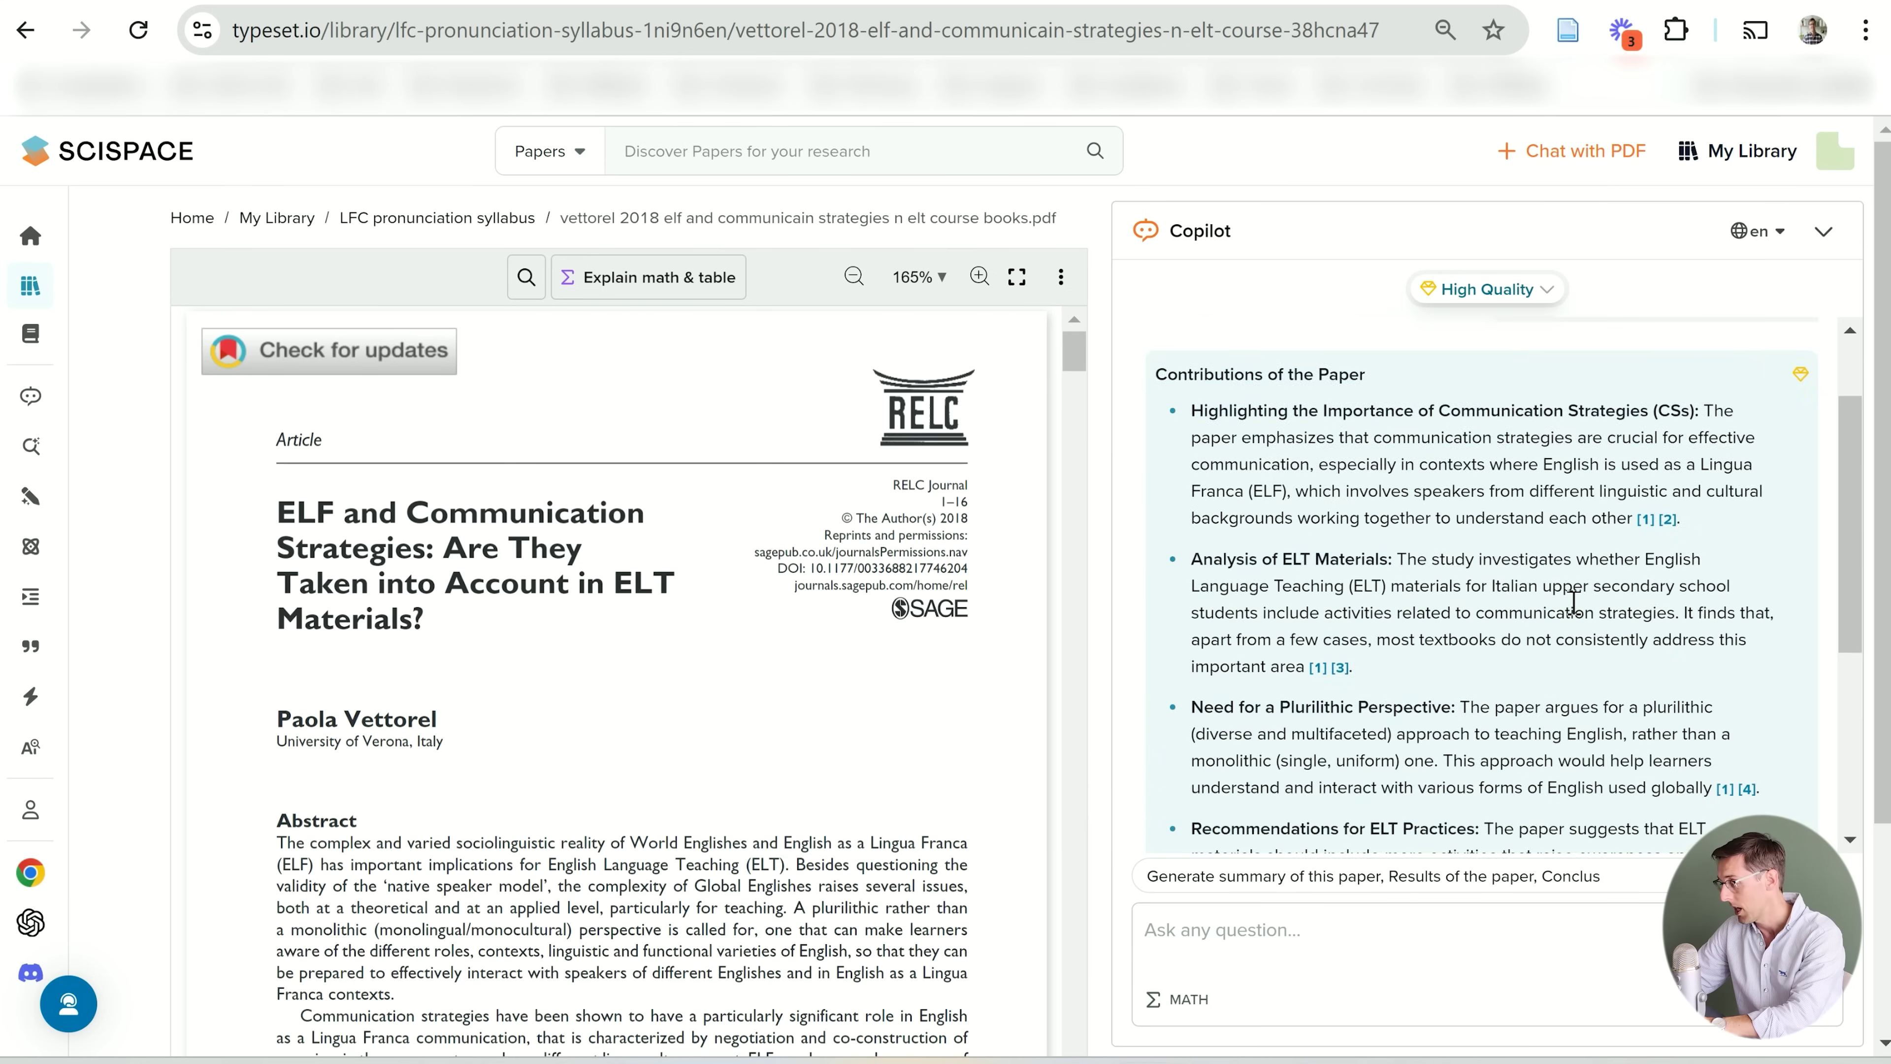
pyautogui.scroll(-2, 1573, 601)
pyautogui.scroll(-5, 1573, 602)
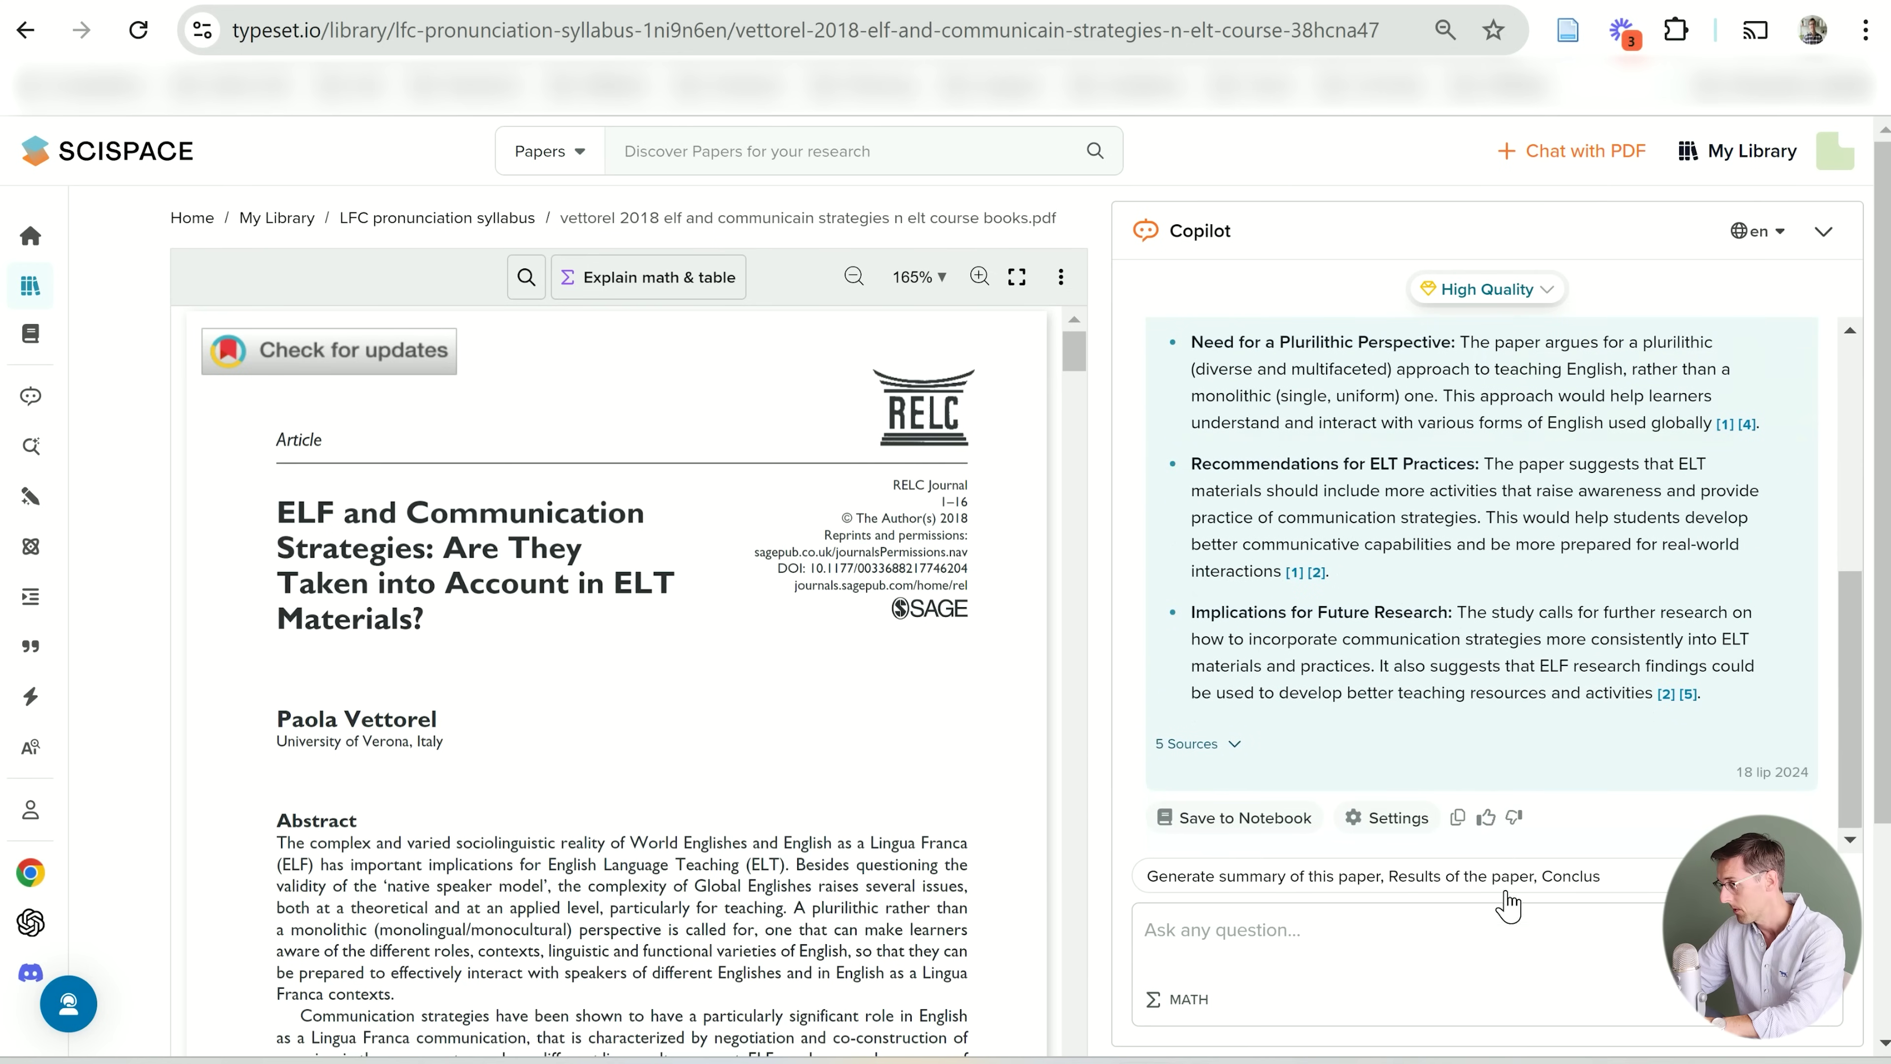
# Show all suggested questions for the paper and ask Copilot for "Literature survey of this paper"
pyautogui.click(1651, 901)
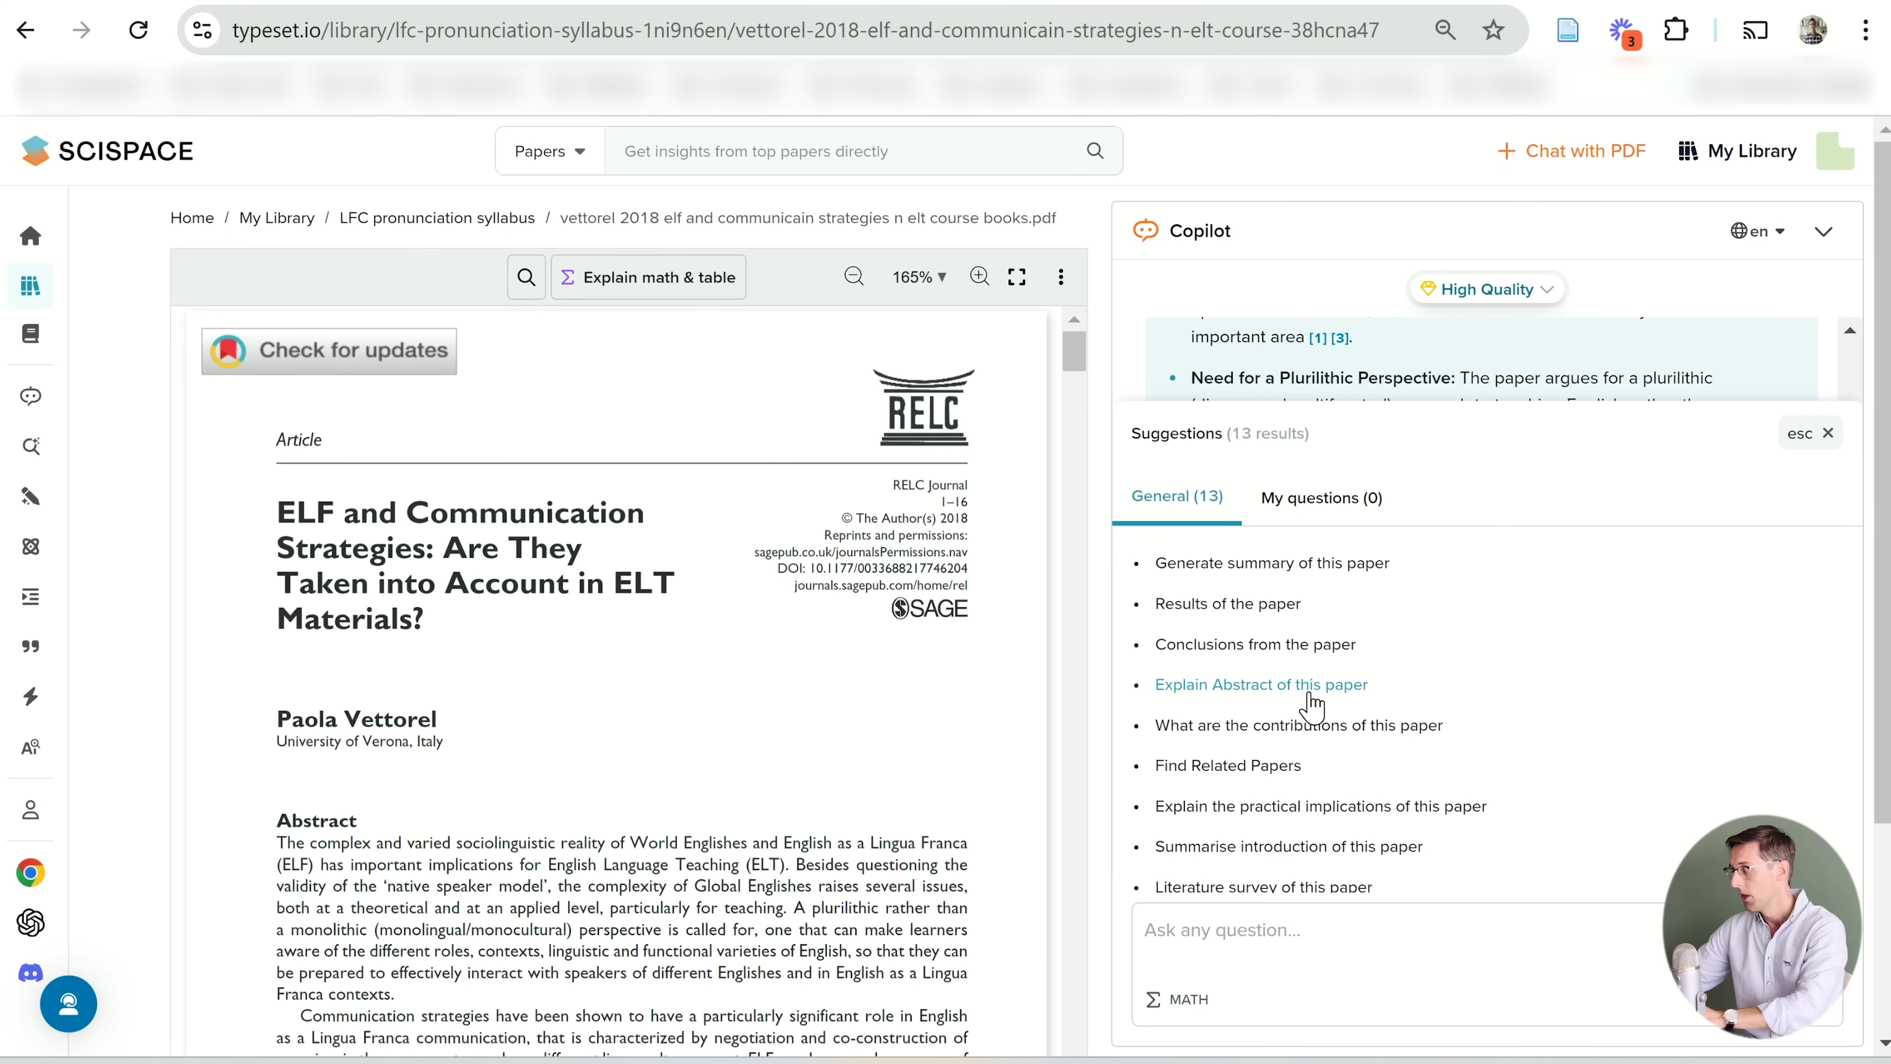
pyautogui.scroll(-3, 1312, 704)
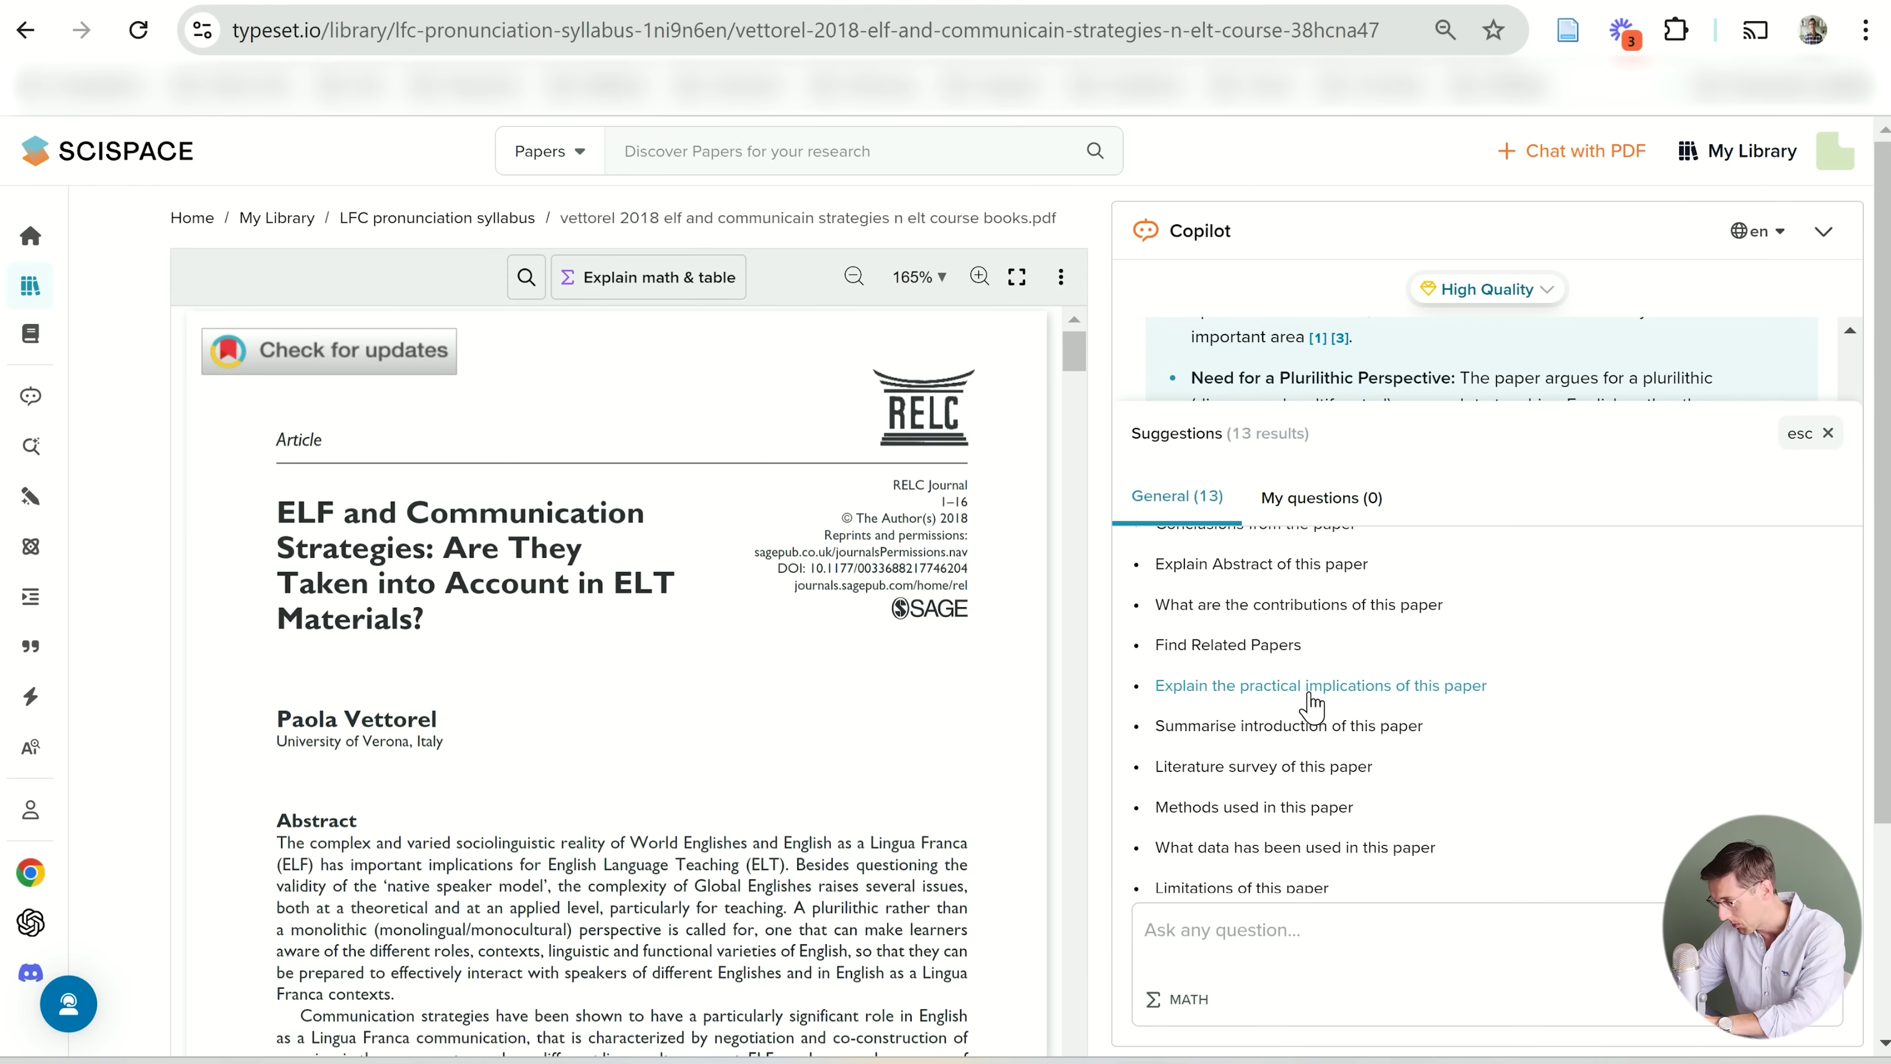
pyautogui.click(1241, 774)
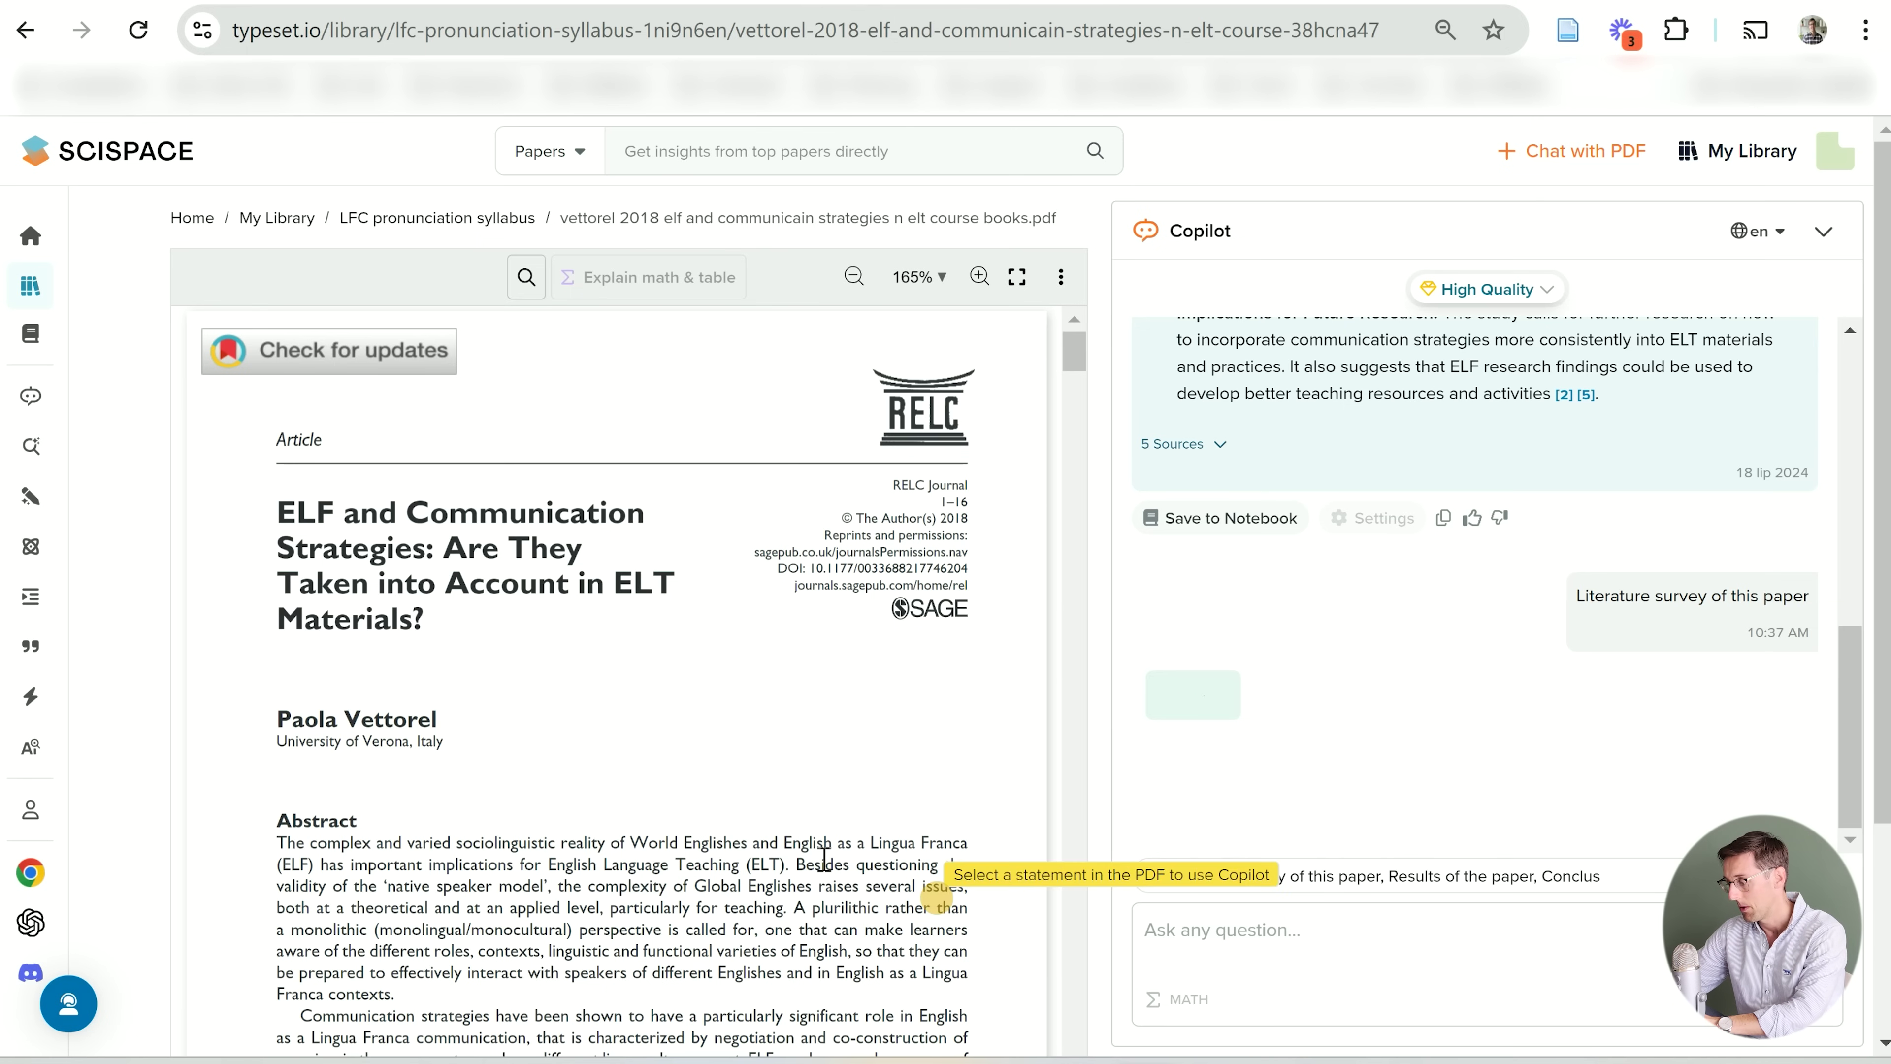
pyautogui.scroll(-10, 802, 849)
pyautogui.scroll(-1, 802, 849)
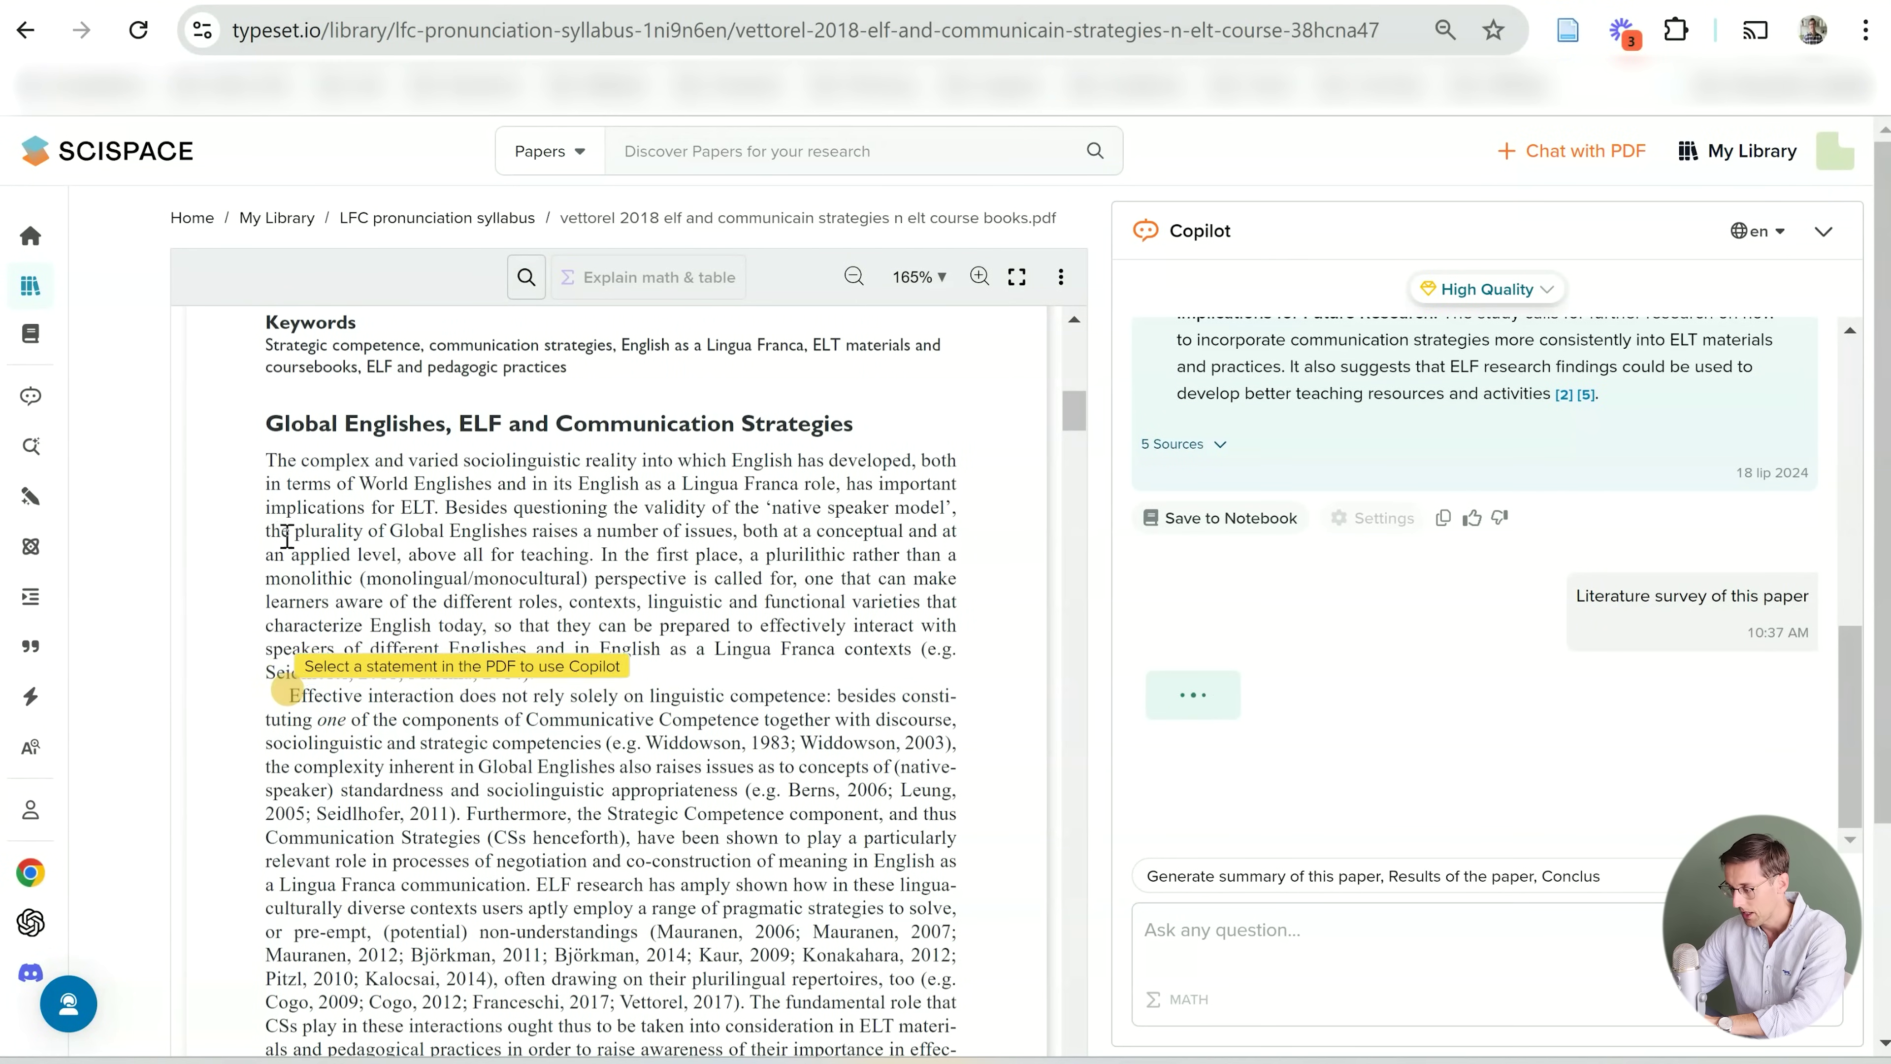
pyautogui.moveTo(270, 460); pyautogui.dragTo(832, 950)
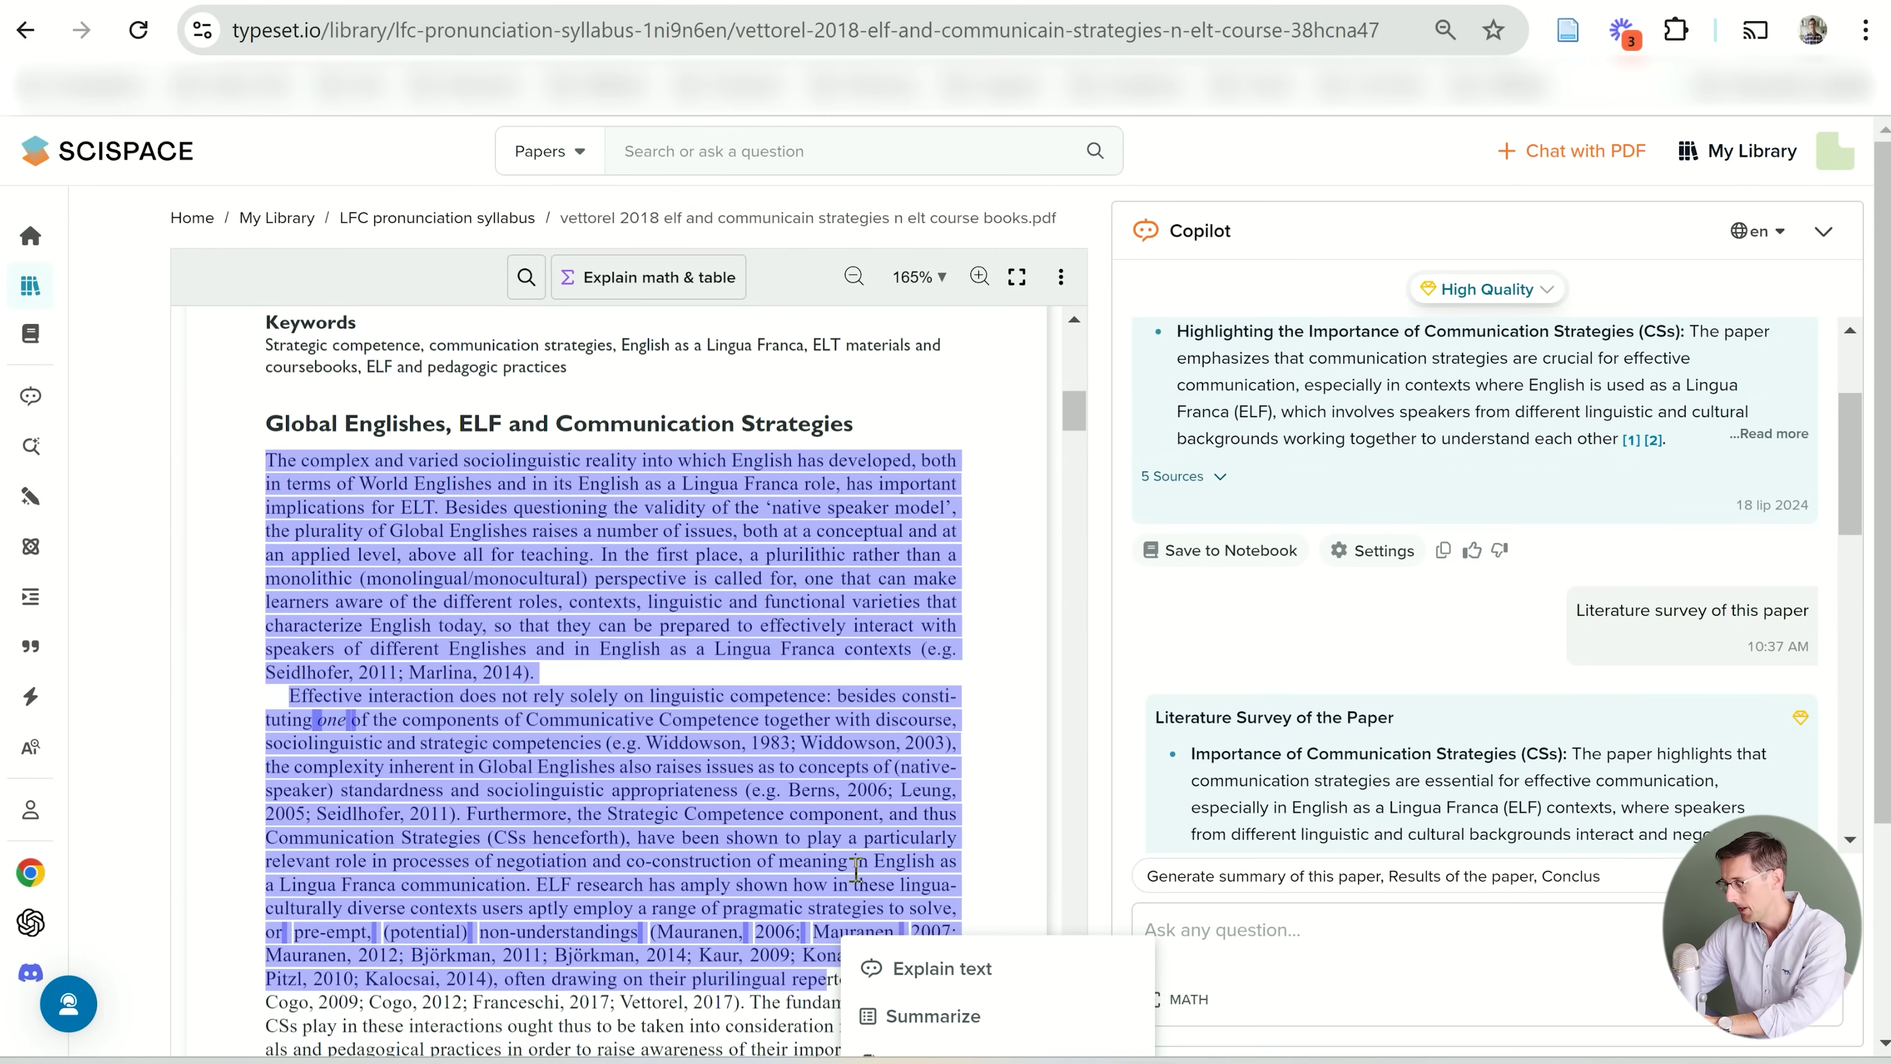
pyautogui.scroll(-2, 856, 868)
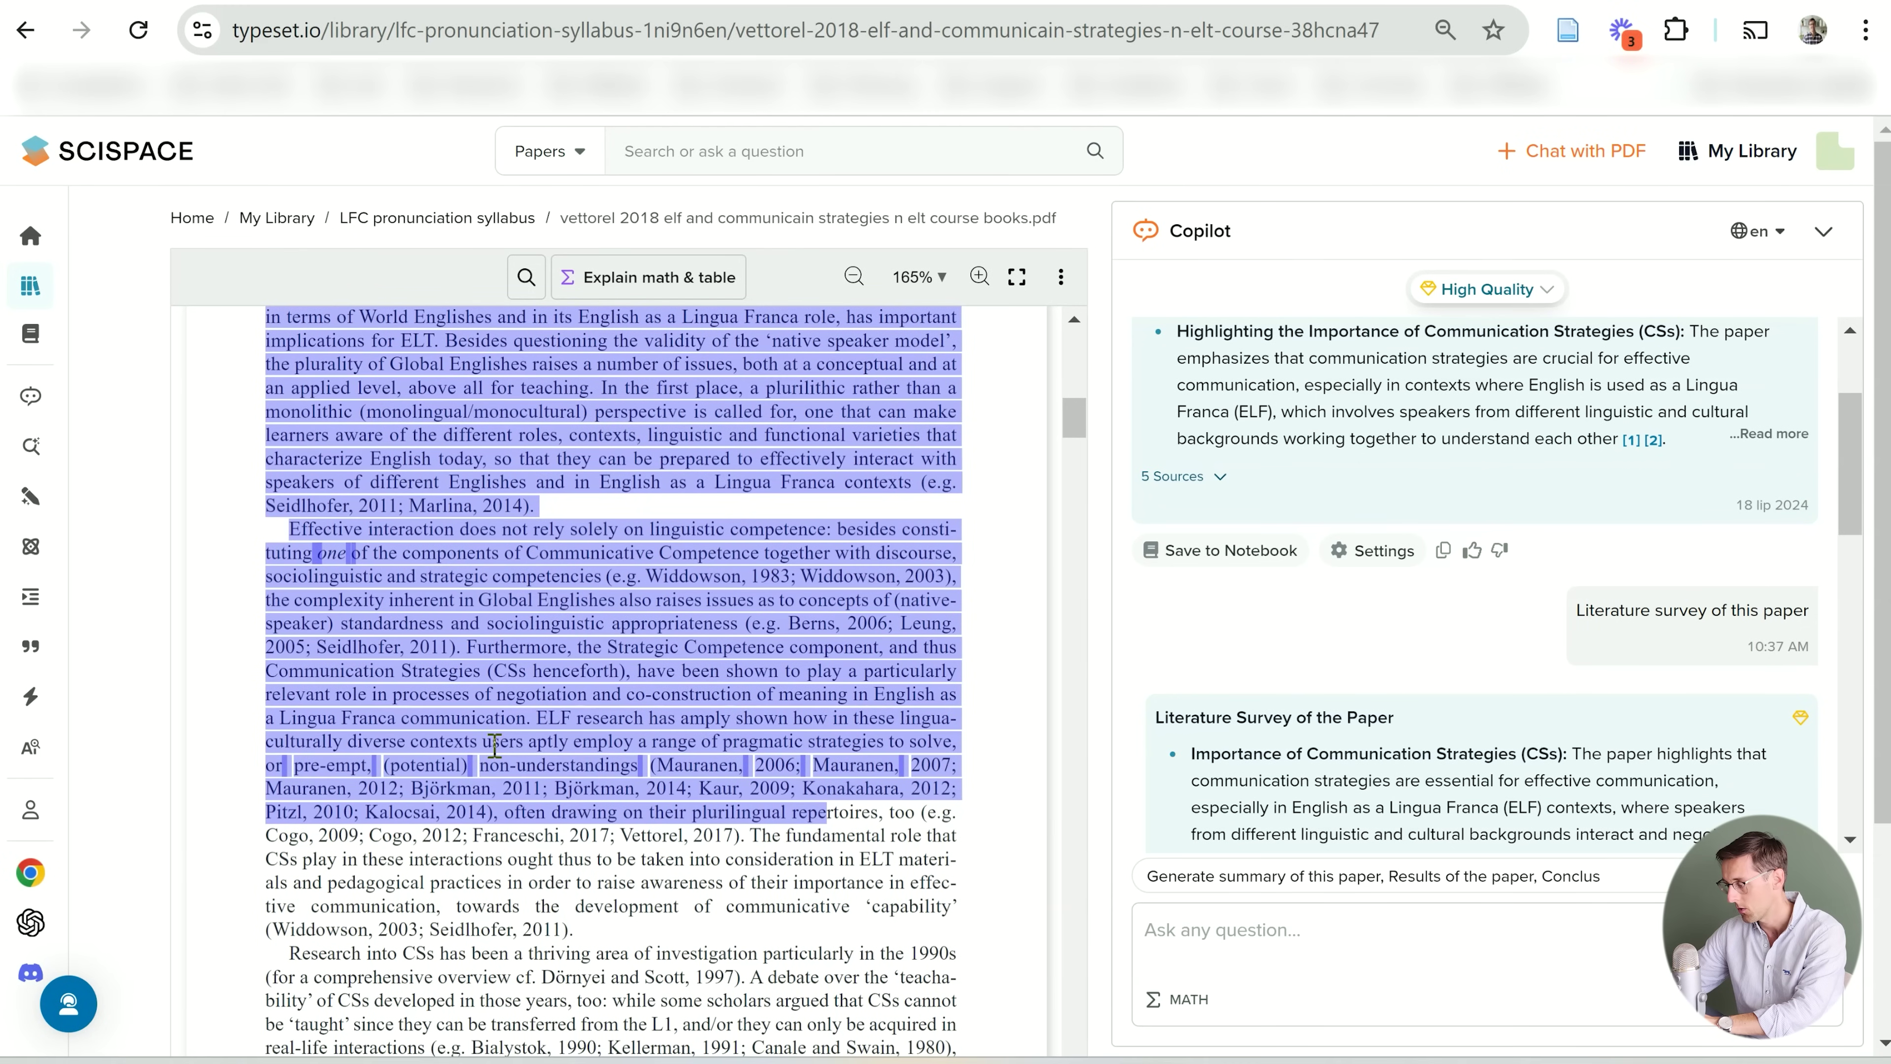
pyautogui.scroll(1, 495, 745)
pyautogui.click(296, 379)
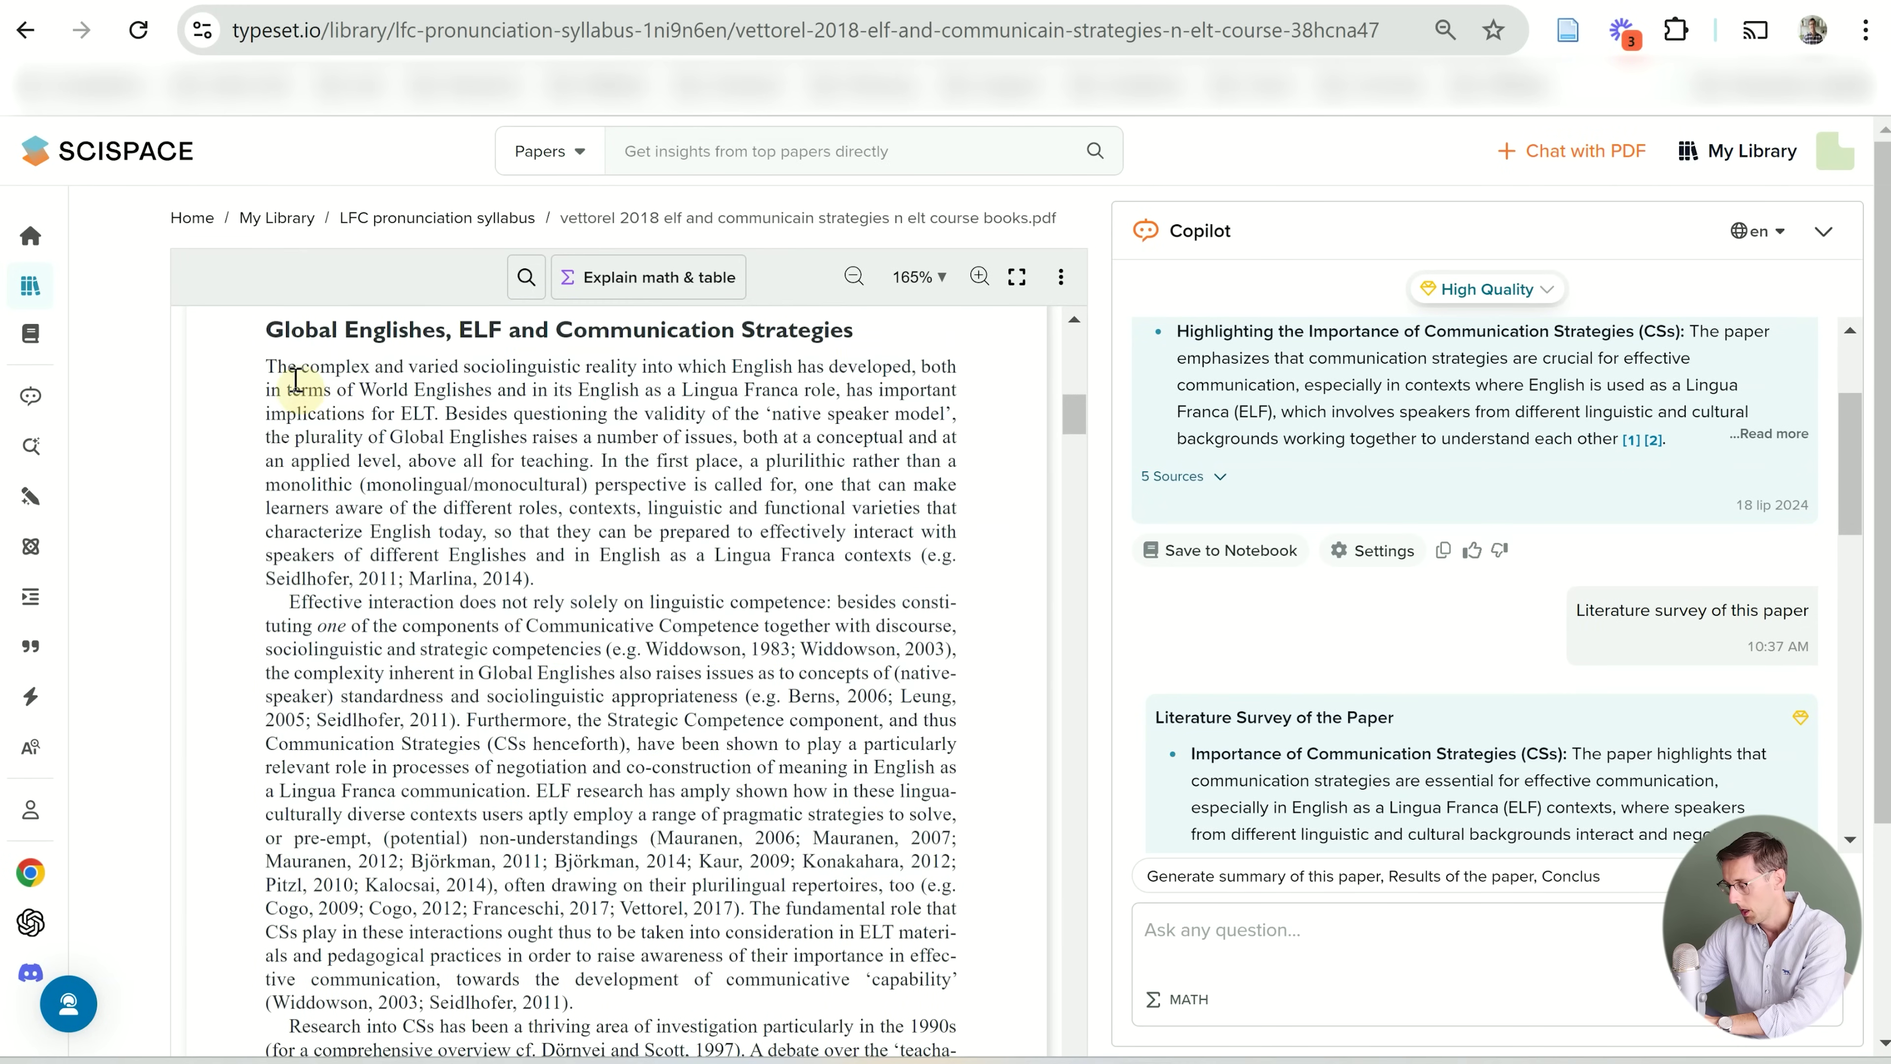
# Have Copilot explain the first two paragraphs of the "Global Englishes, ELF and Communication Strategies" section, up to "development of communicative"
pyautogui.moveTo(269, 366); pyautogui.dragTo(844, 985)
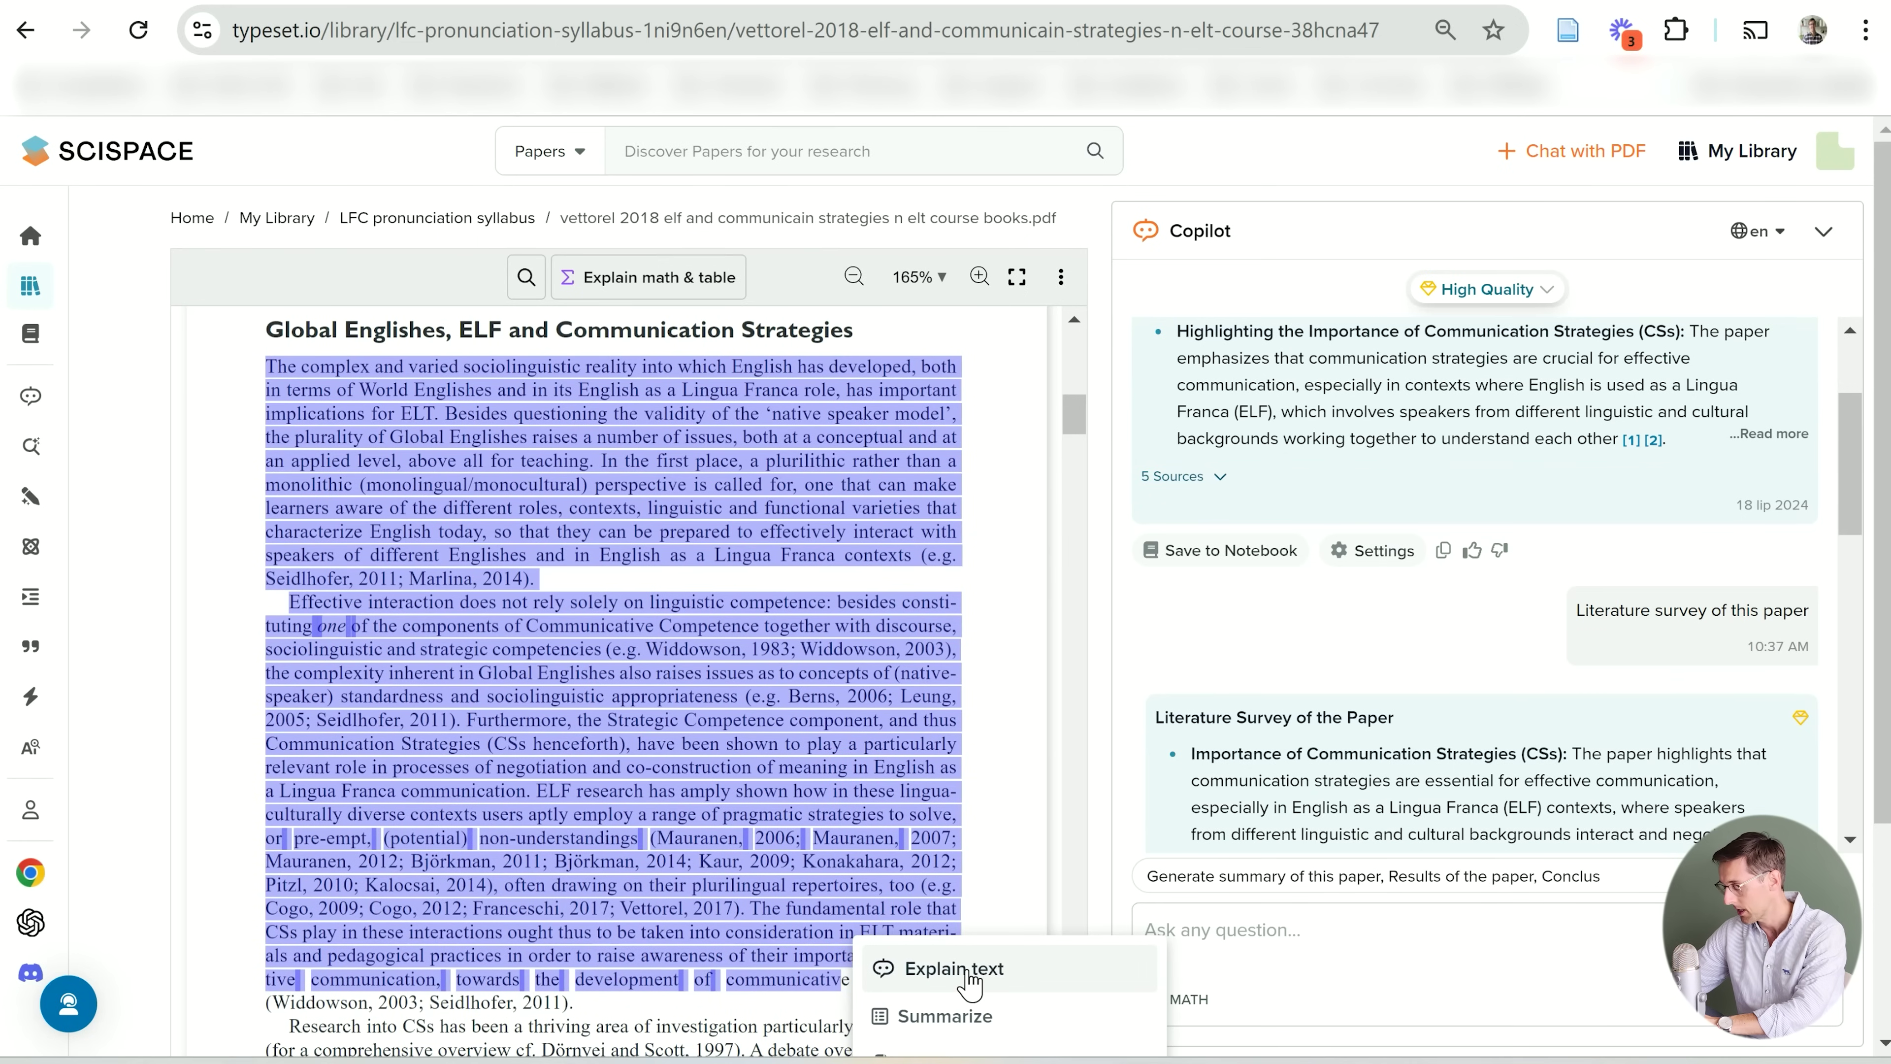
pyautogui.click(953, 968)
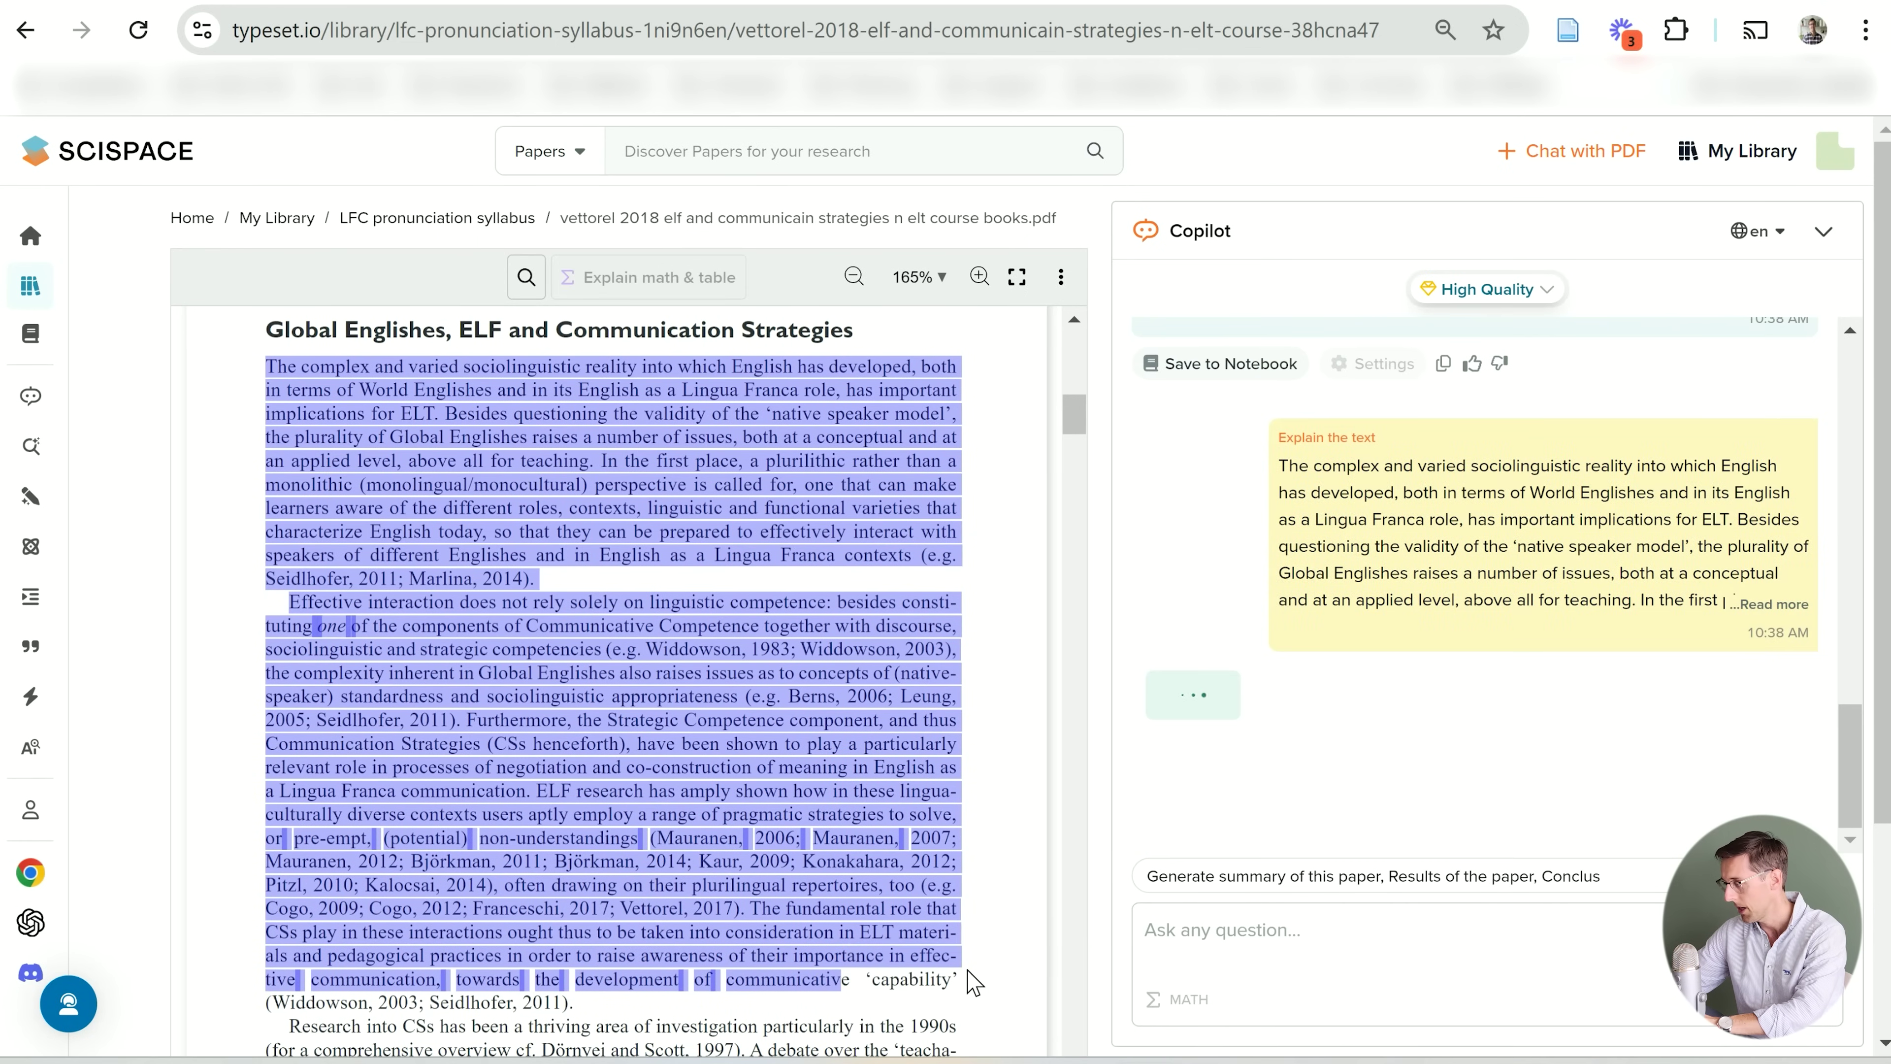
pyautogui.scroll(-4, 971, 981)
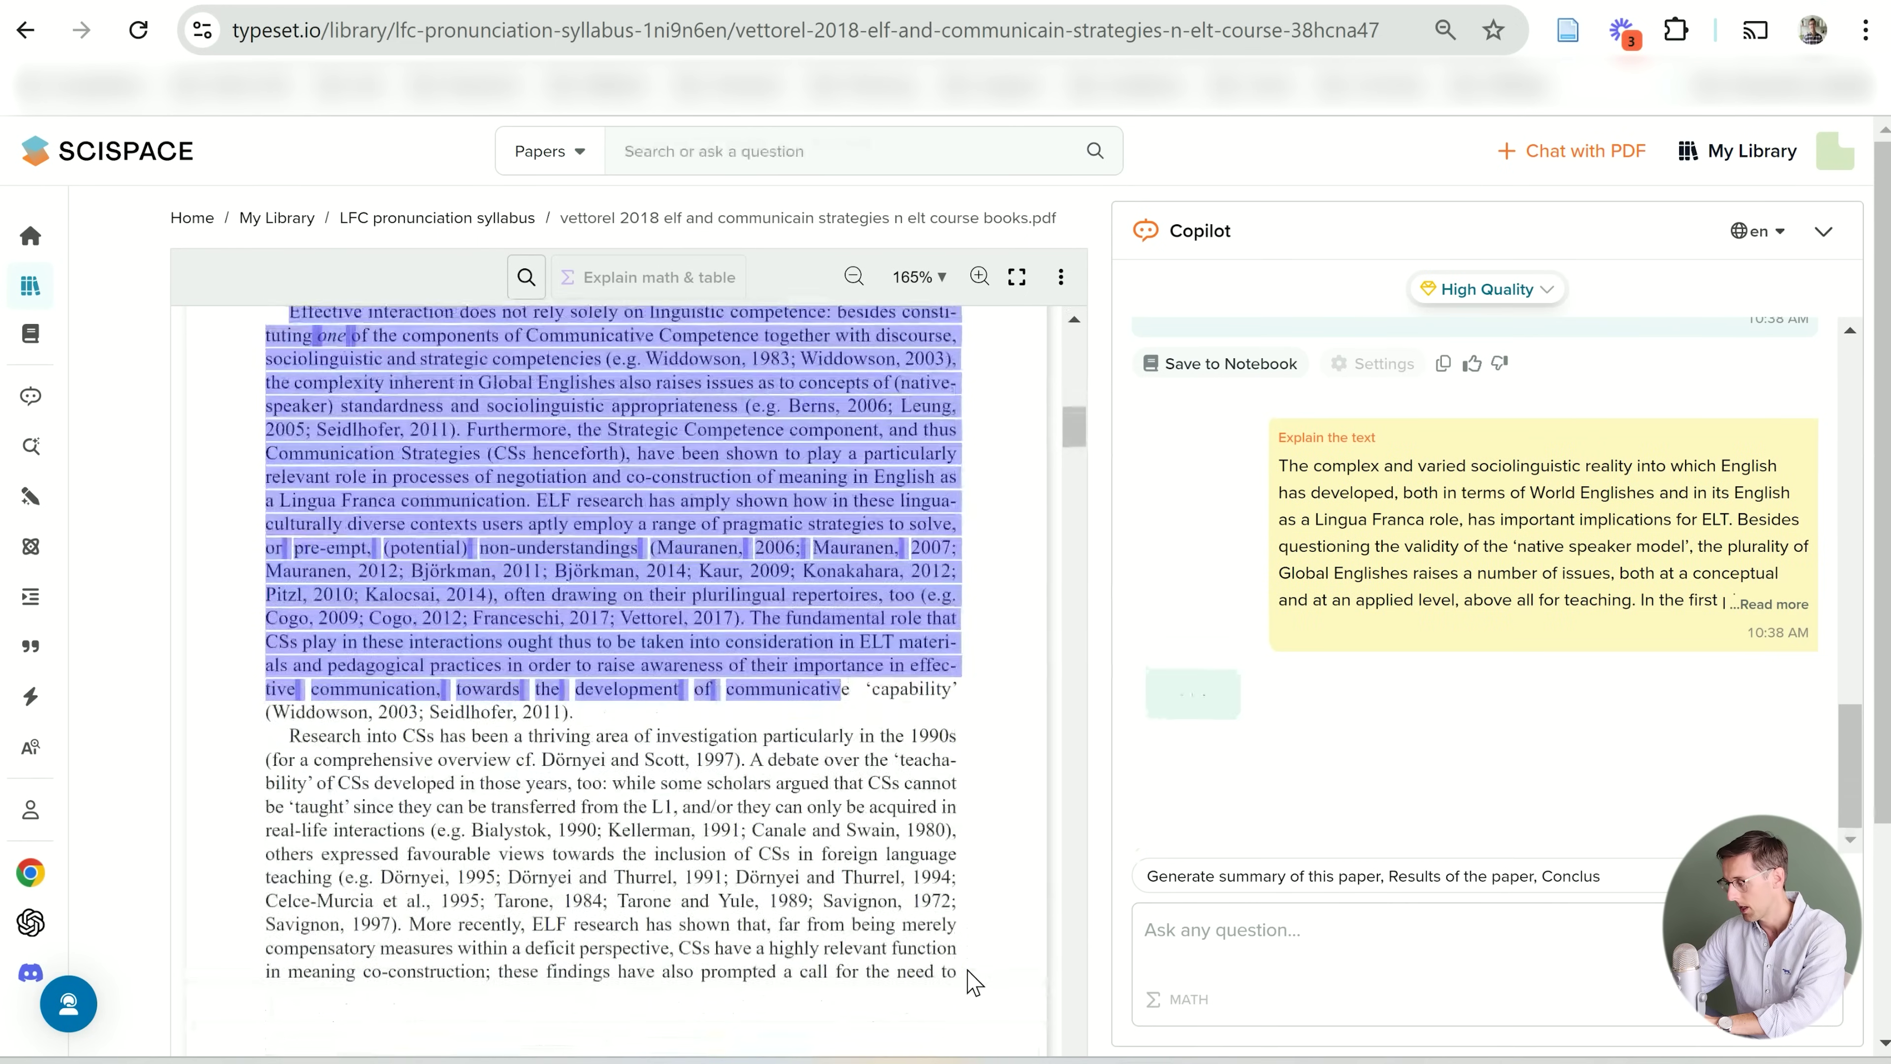
# Have Copilot get related papers for the passage starting at "of different Englishes and in English as a Lingua Franca contexts"
pyautogui.scroll(2, 971, 982)
pyautogui.click(718, 870)
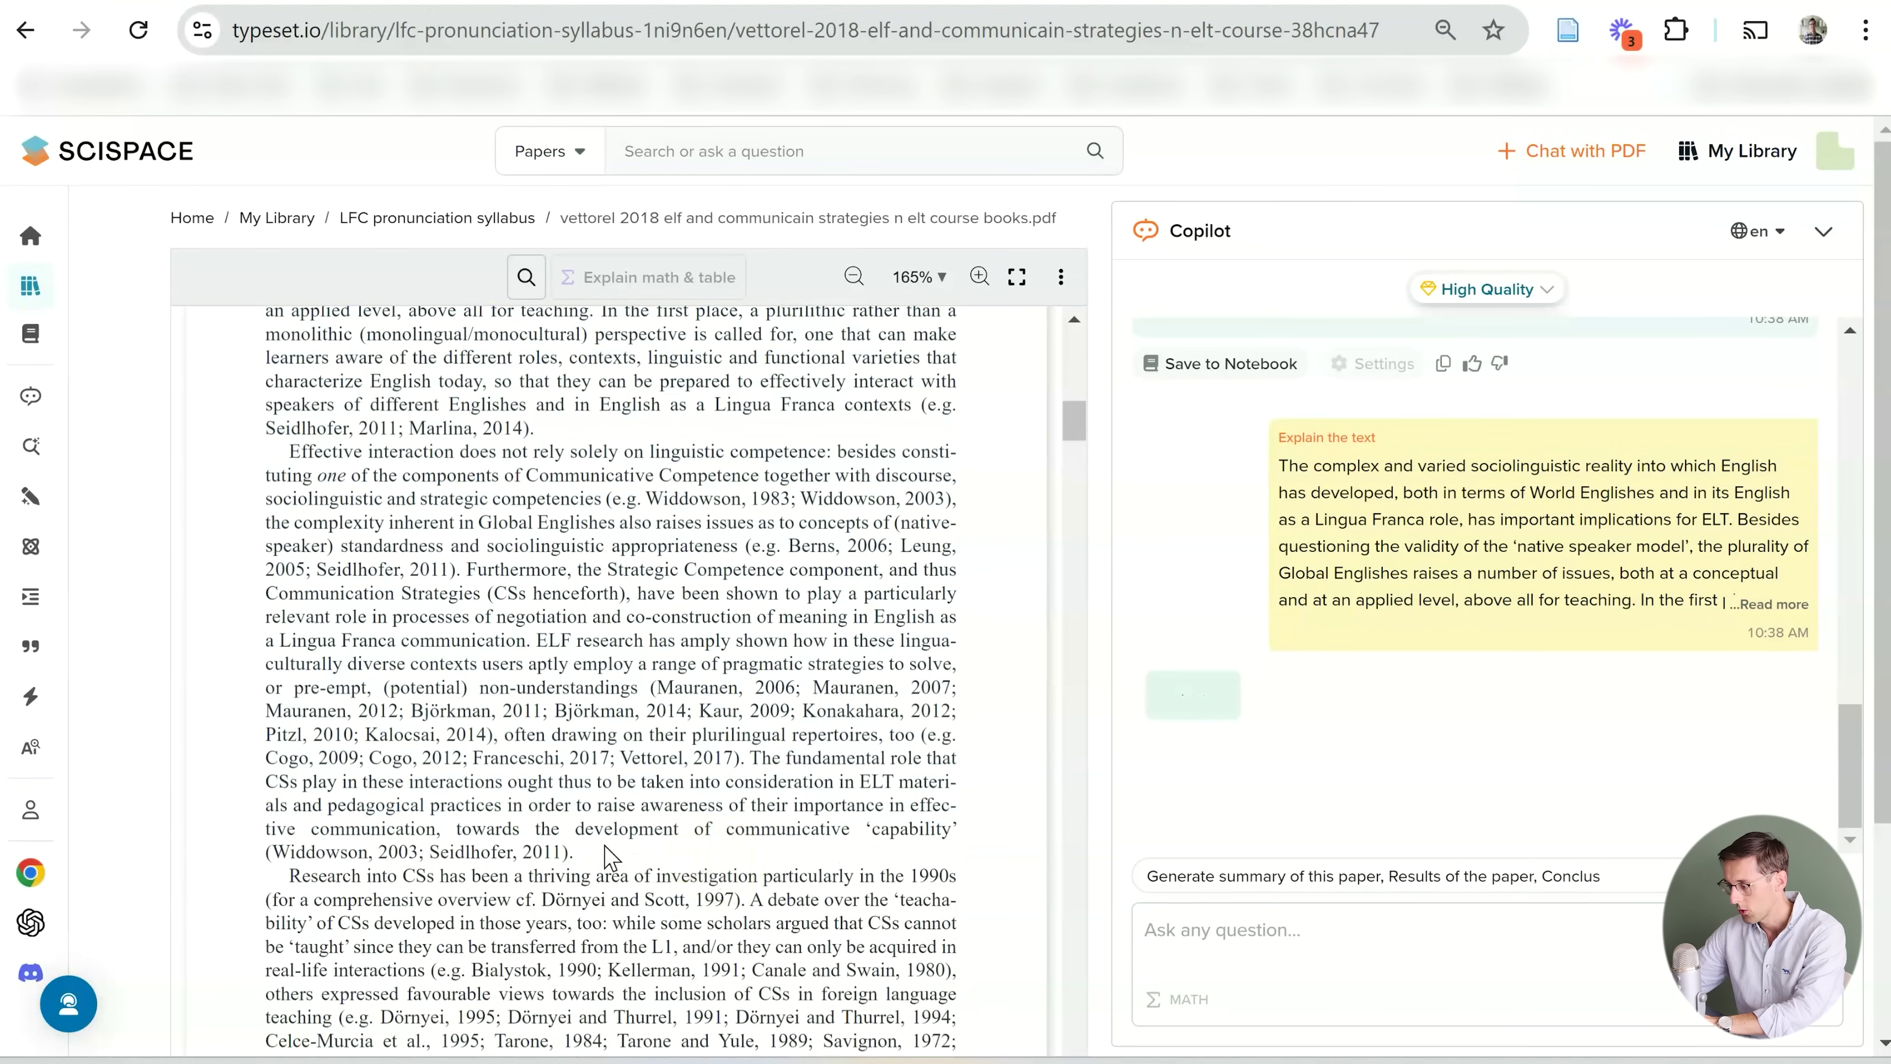
pyautogui.moveTo(612, 845); pyautogui.dragTo(284, 342)
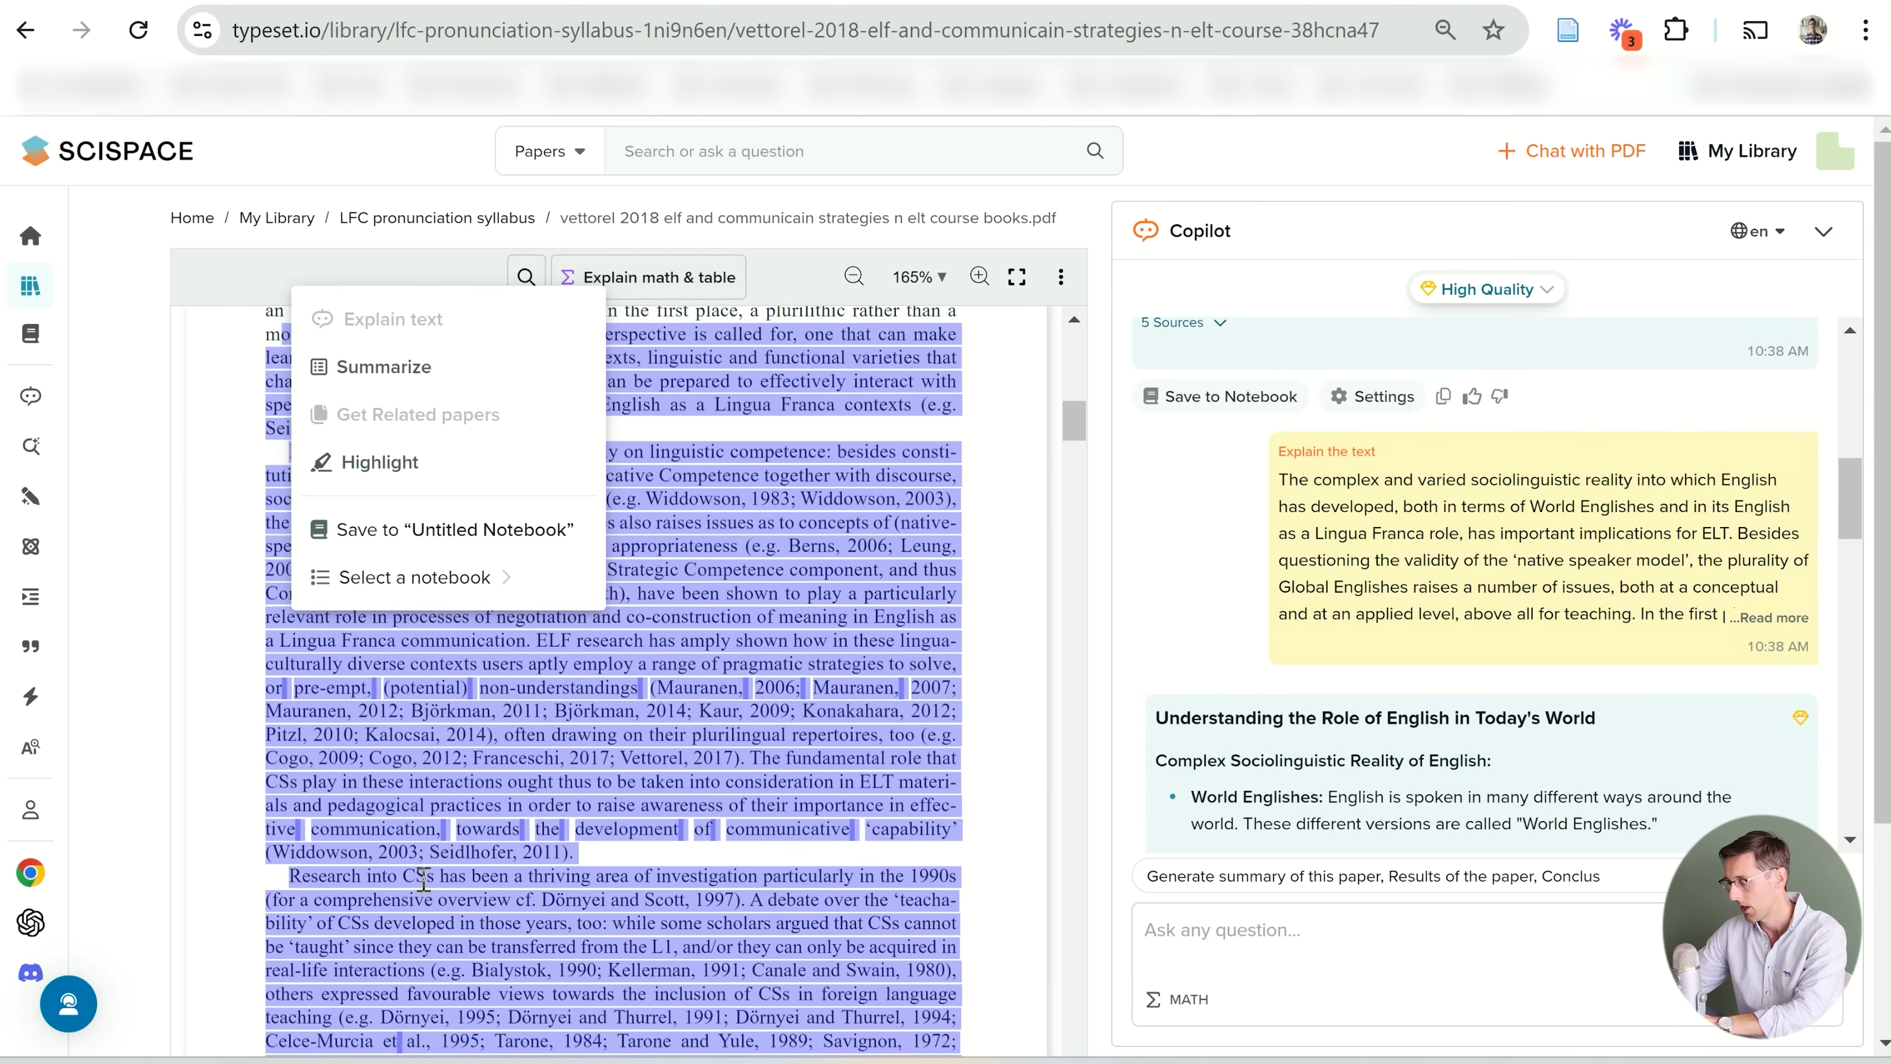
pyautogui.click(616, 923)
pyautogui.moveTo(533, 842); pyautogui.dragTo(331, 406)
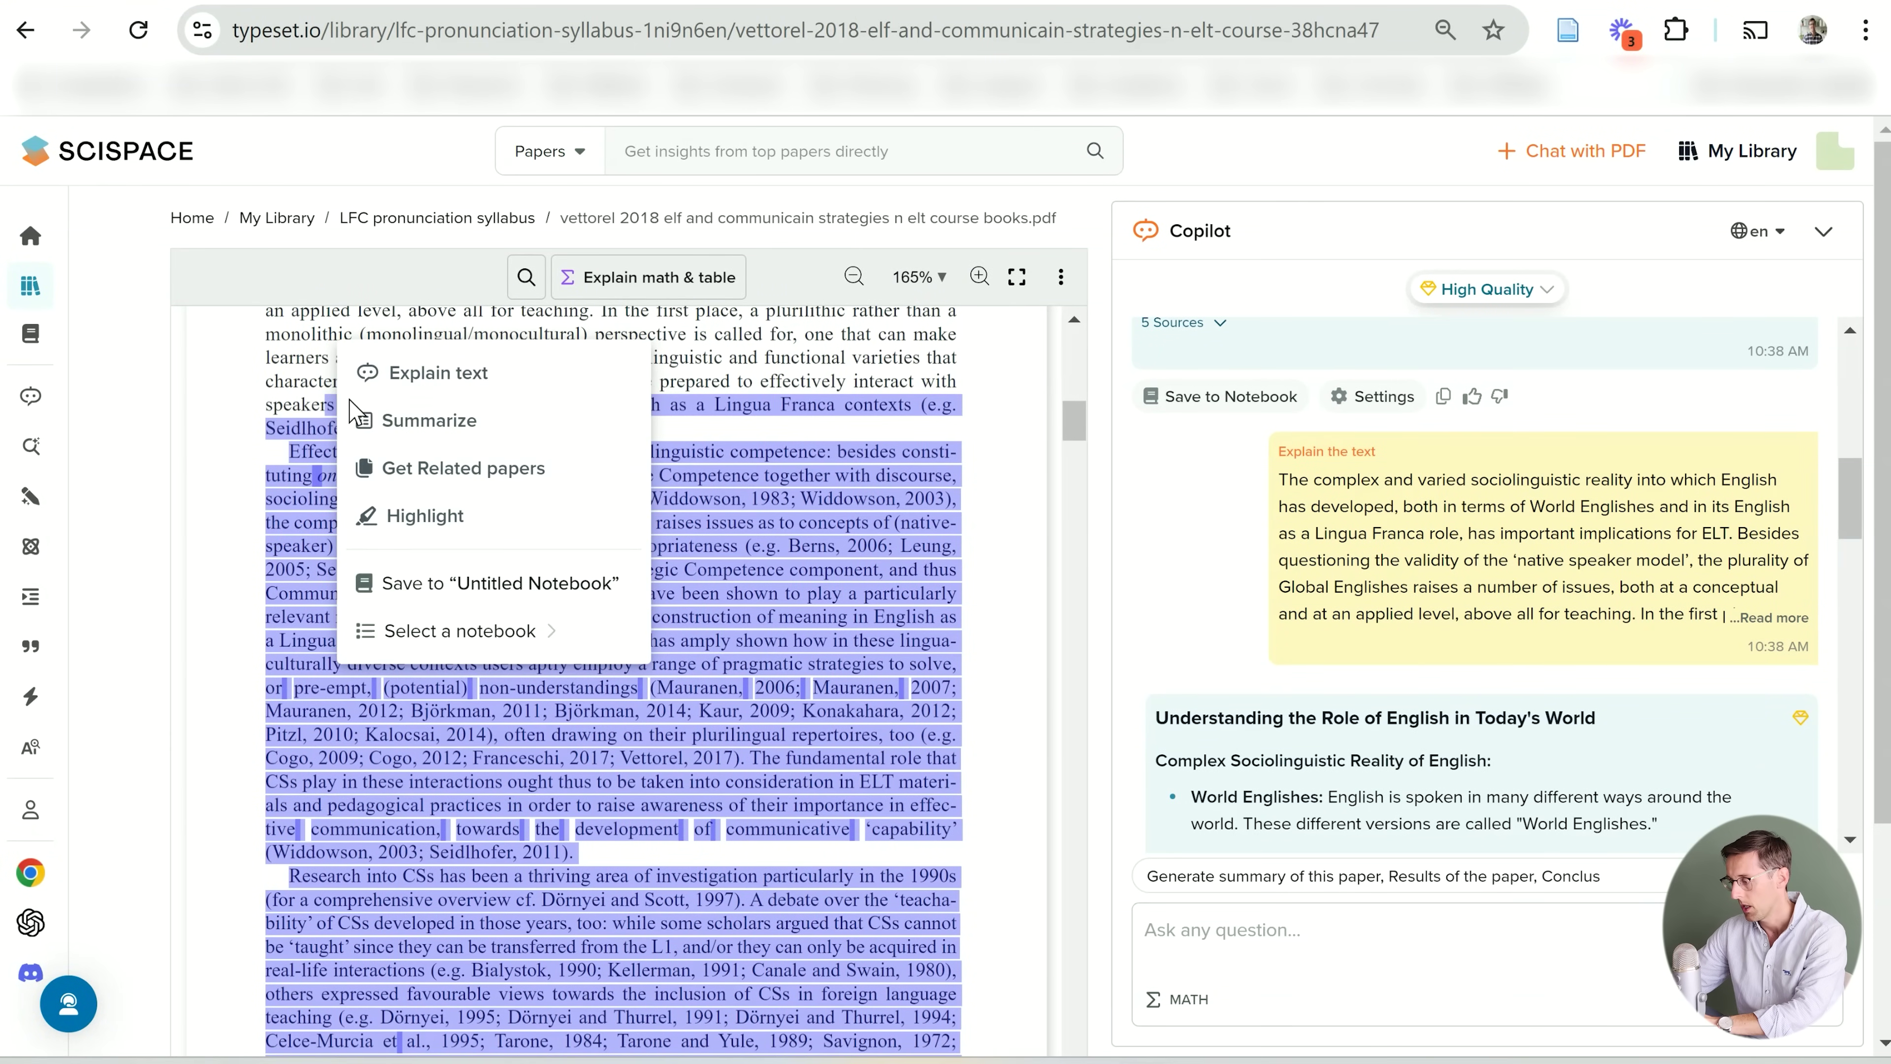
pyautogui.click(447, 469)
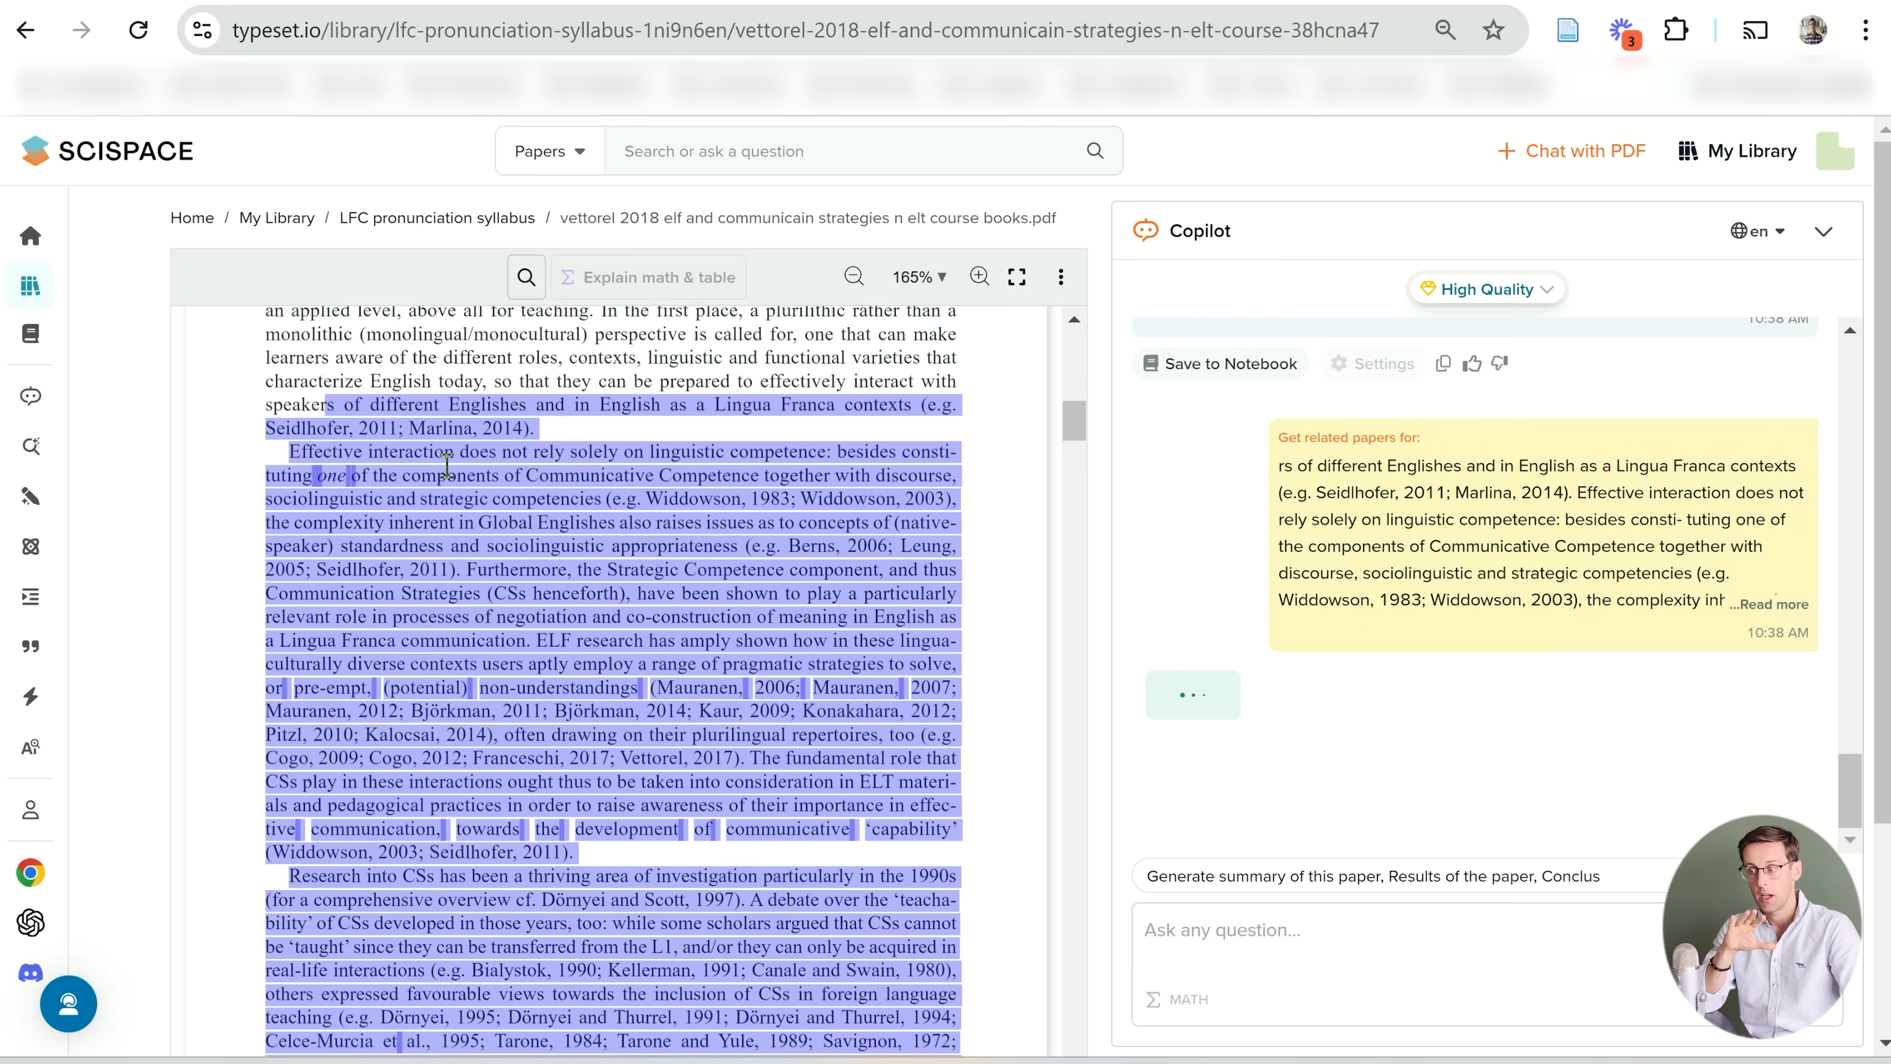
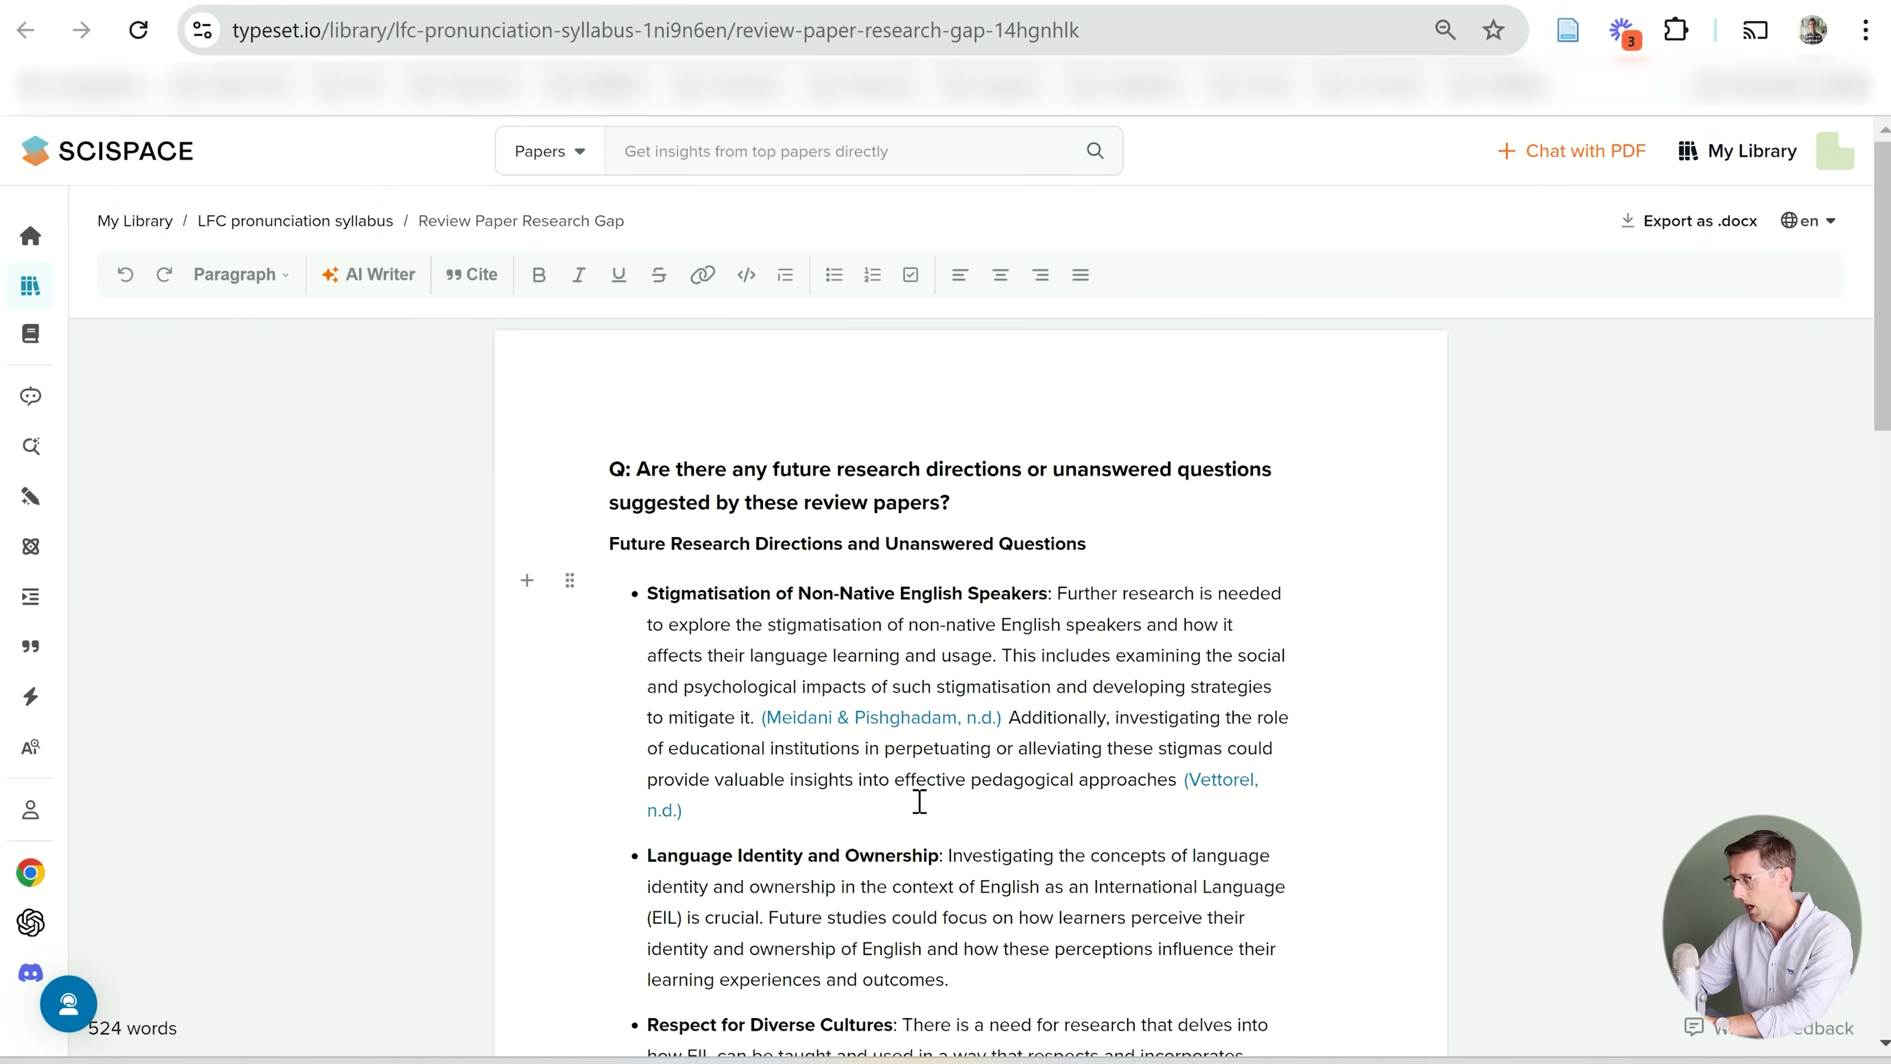
# Start a citation at the end of the "Language Identity and Ownership" bullet and browse the suggested, library and SciSpace papers
pyautogui.scroll(-3, 918, 801)
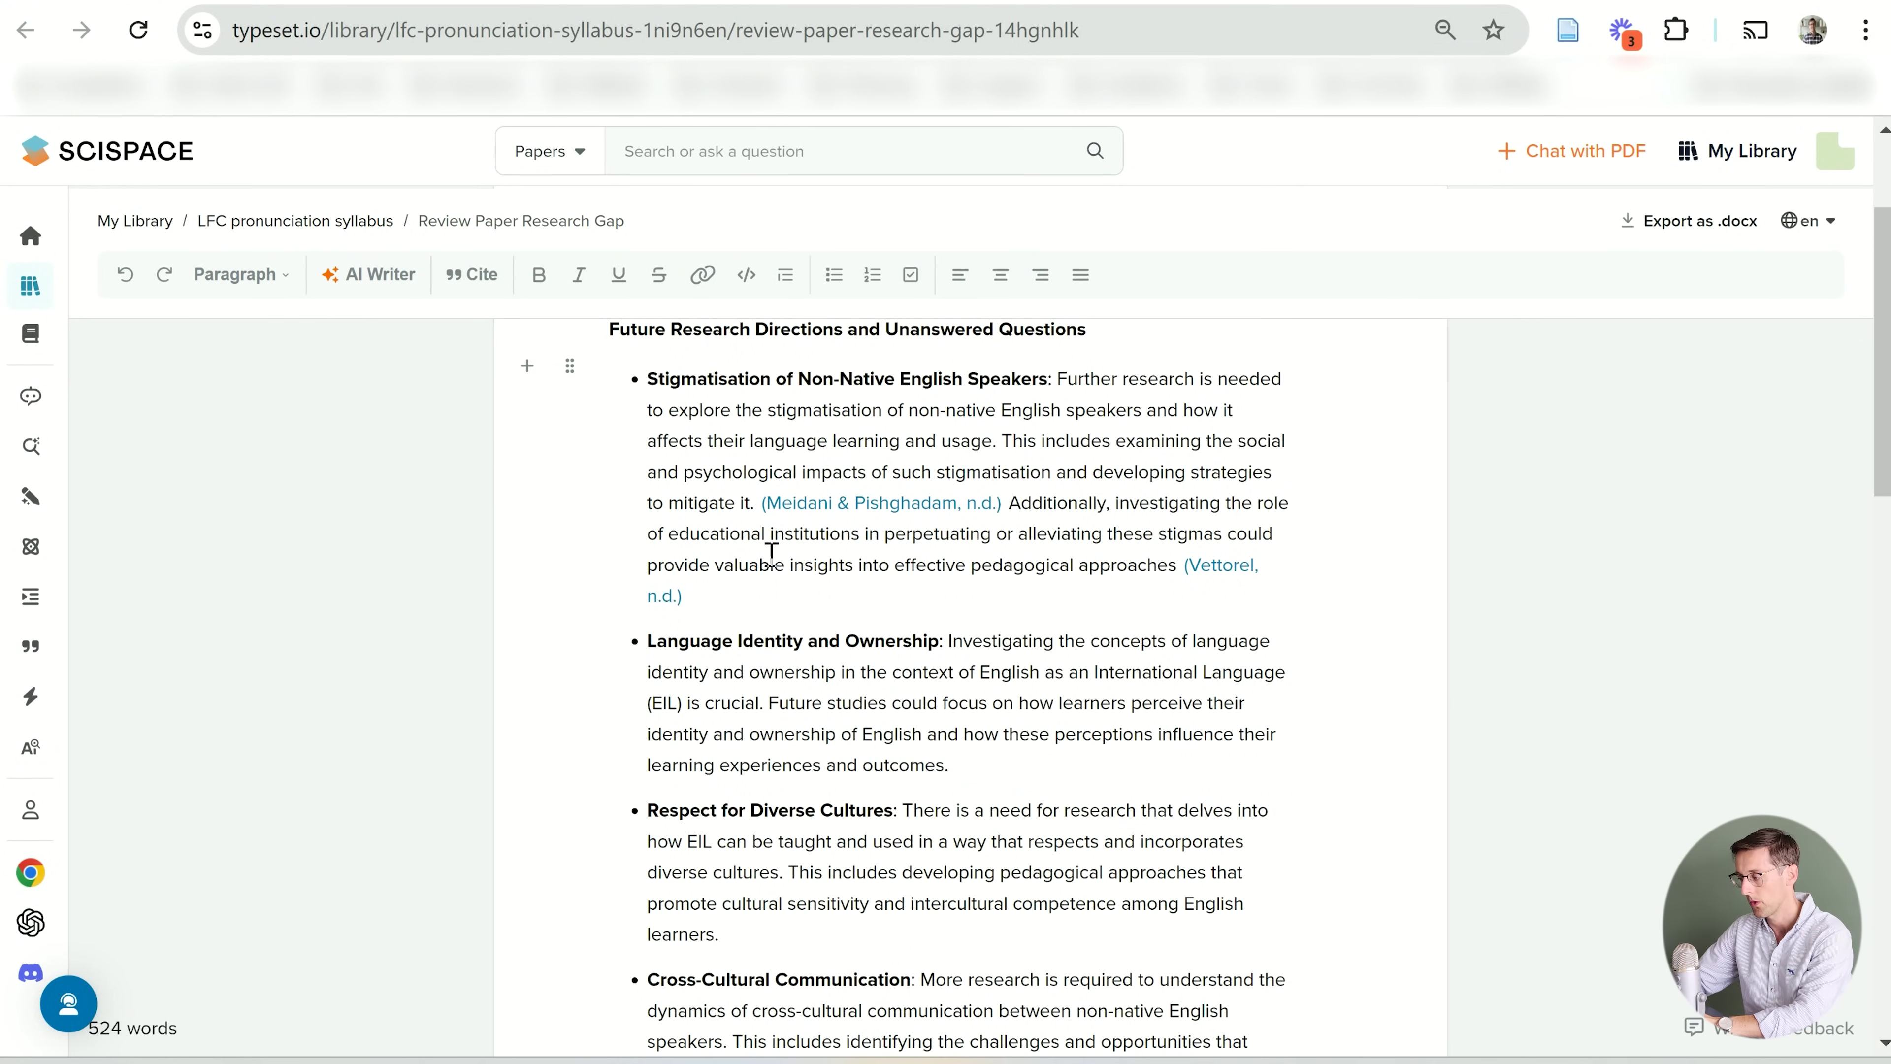
pyautogui.scroll(-1, 833, 611)
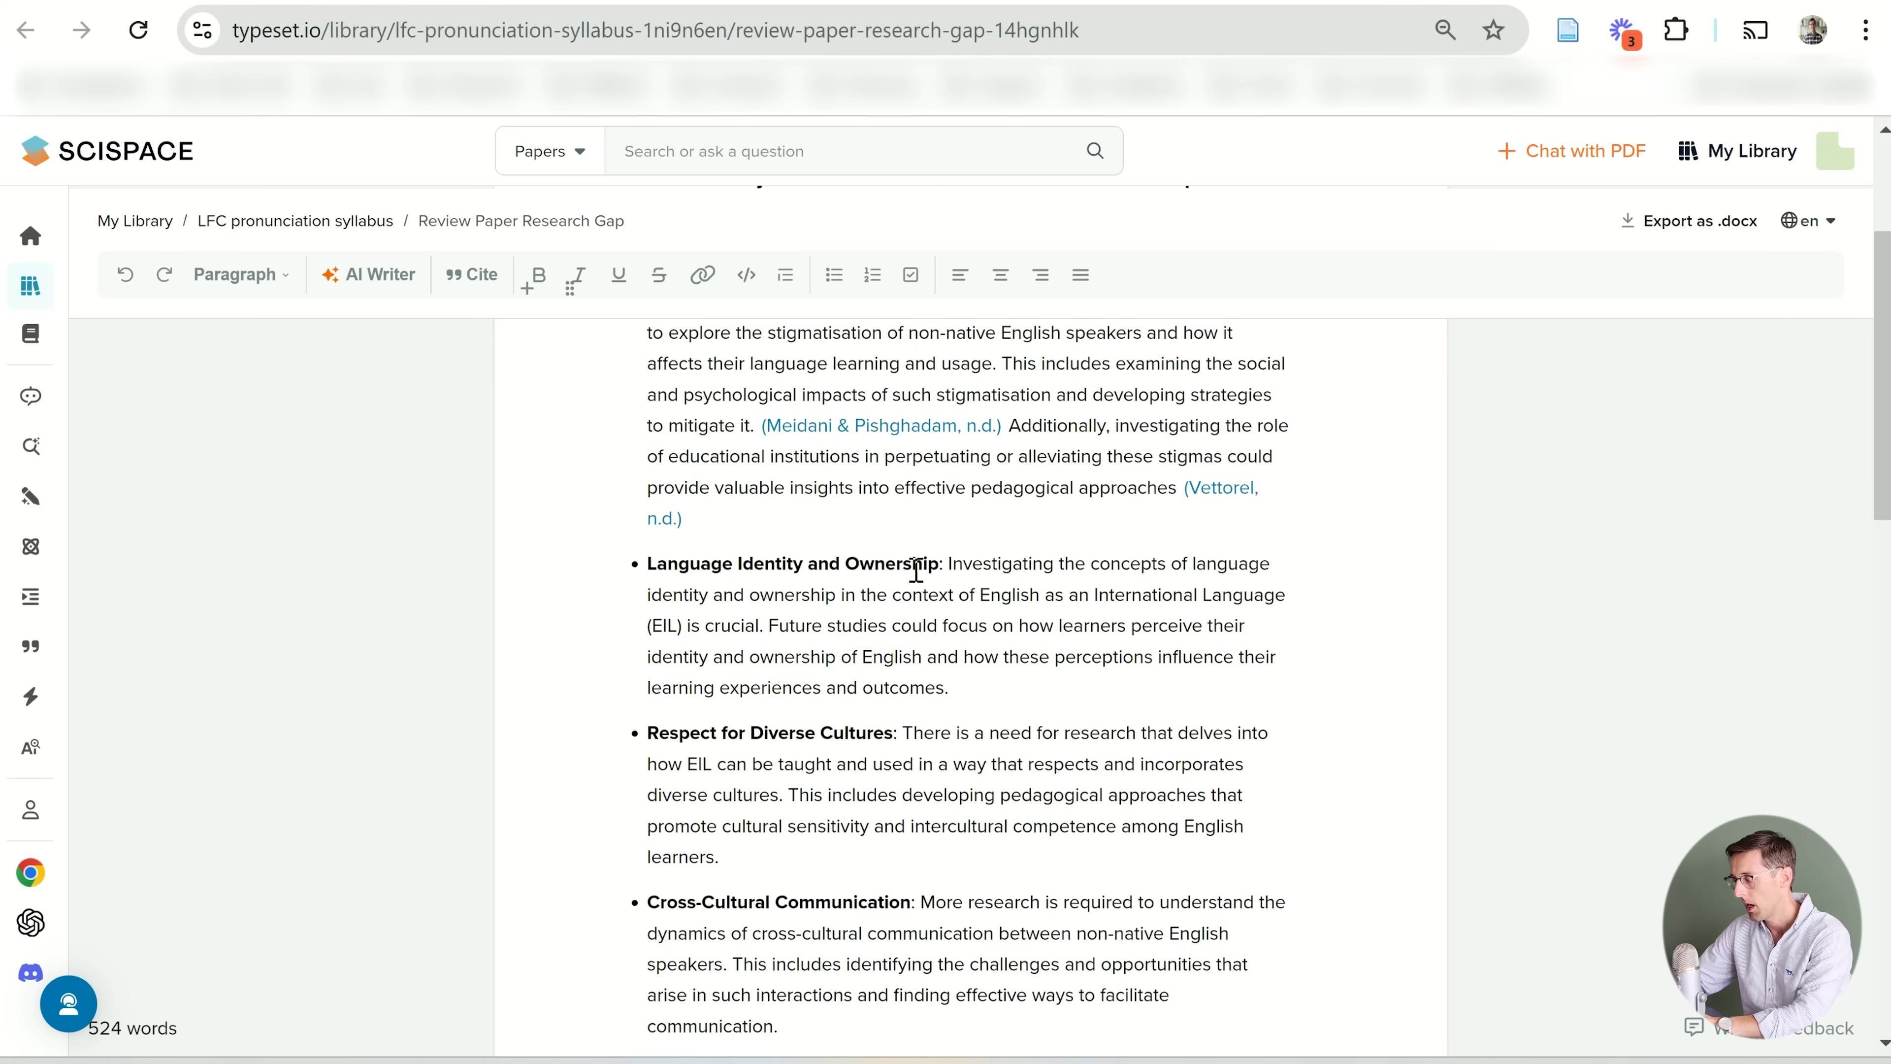
pyautogui.click(960, 687)
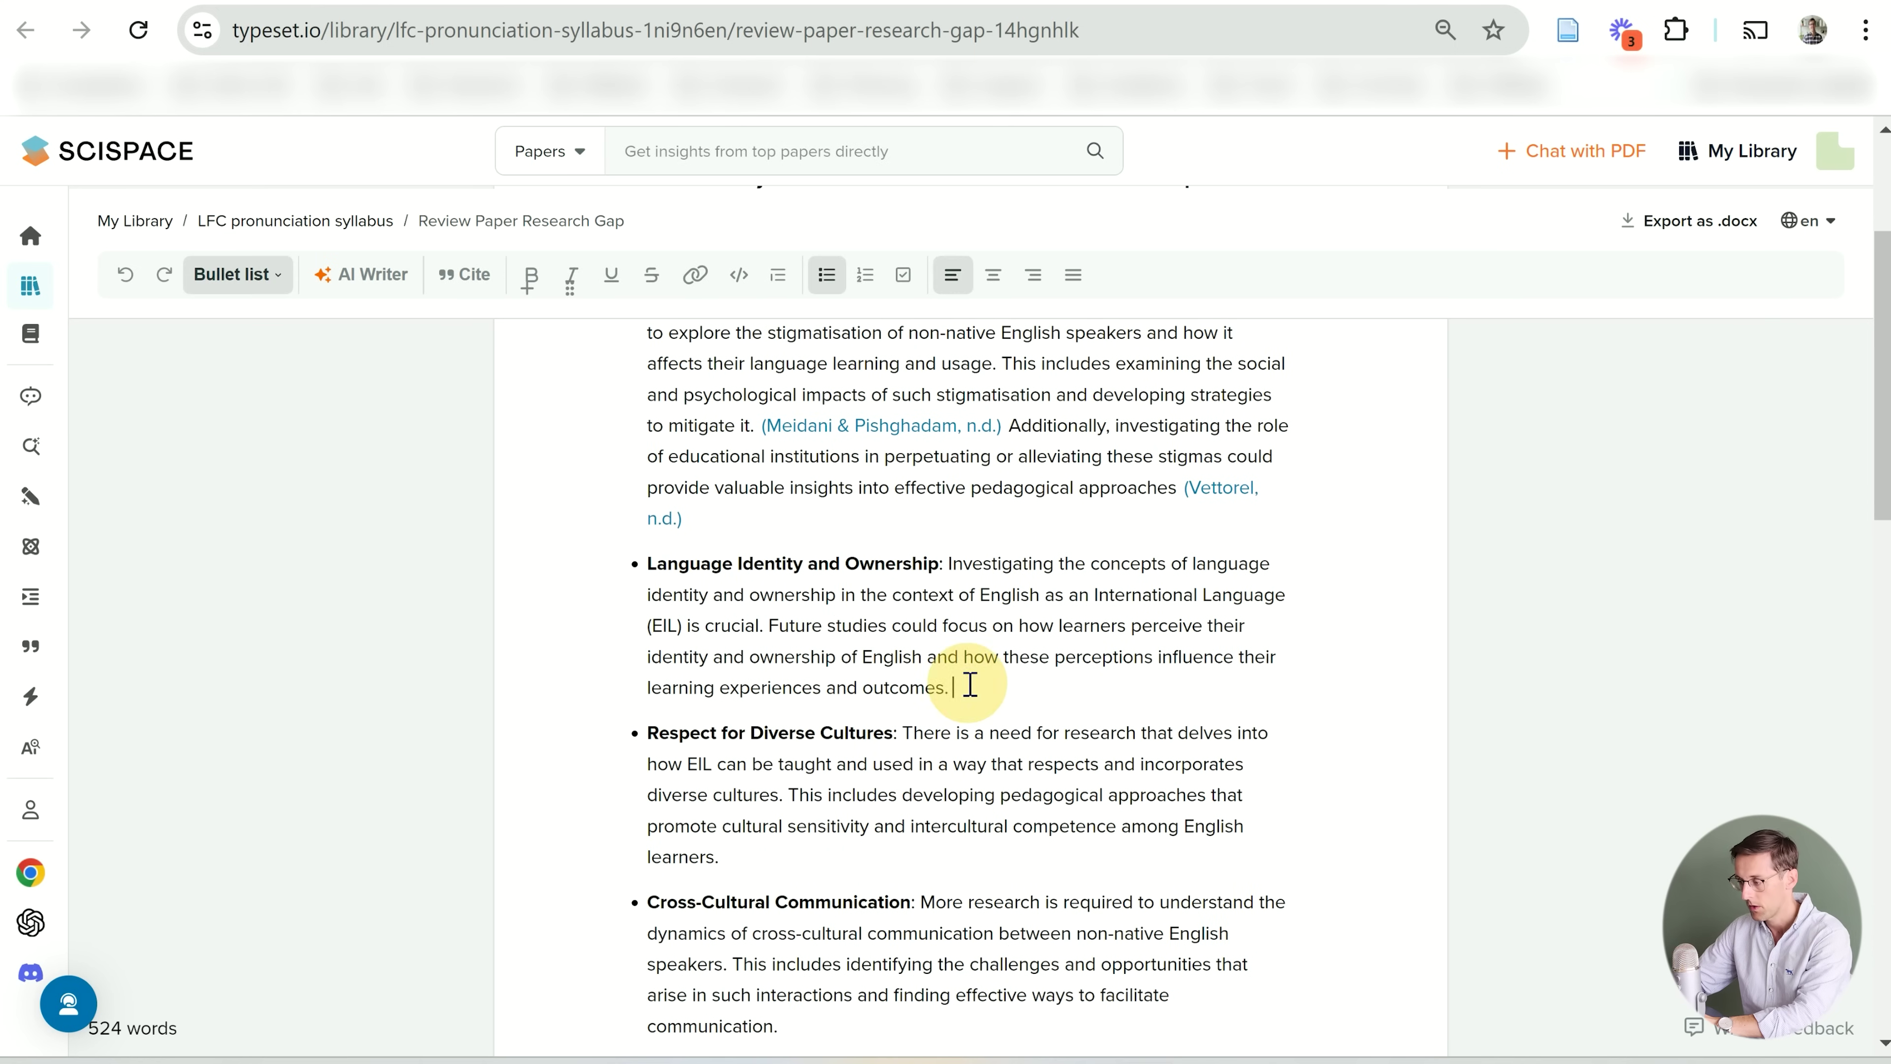
pyautogui.click(466, 283)
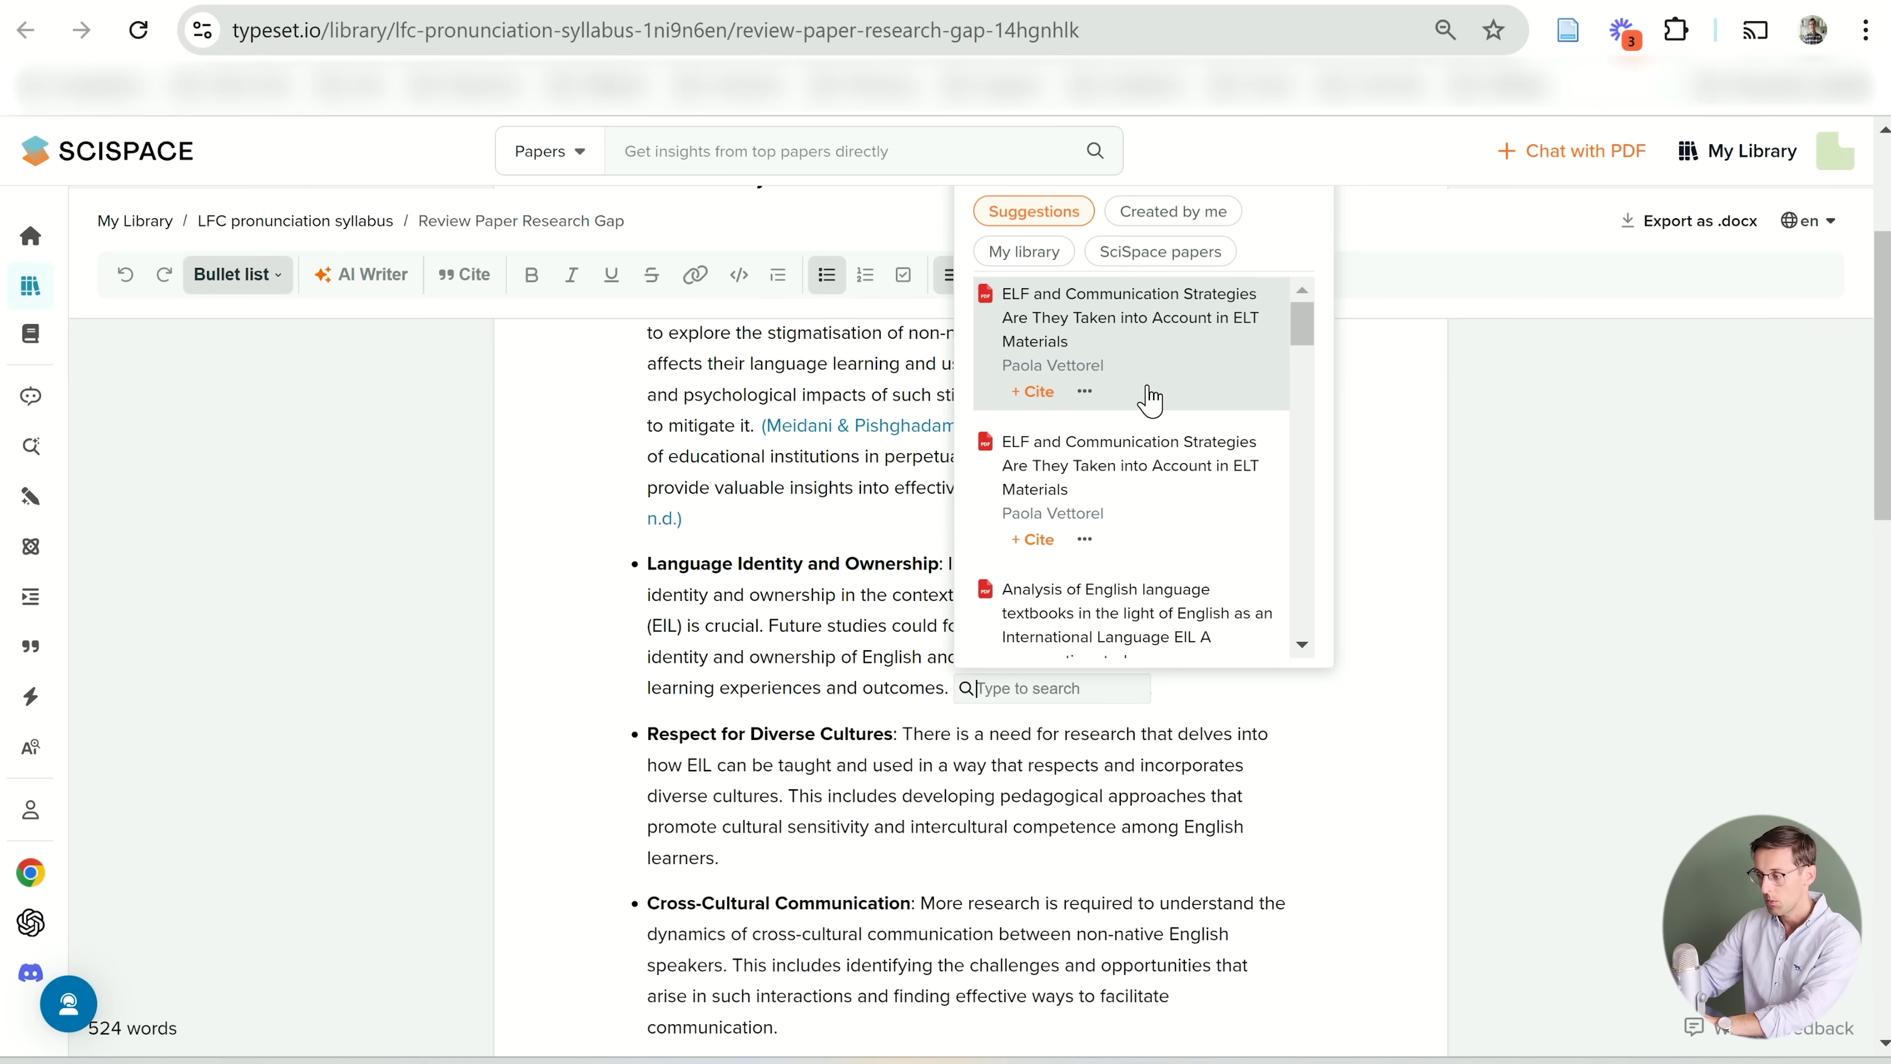
pyautogui.moveTo(114, 368)
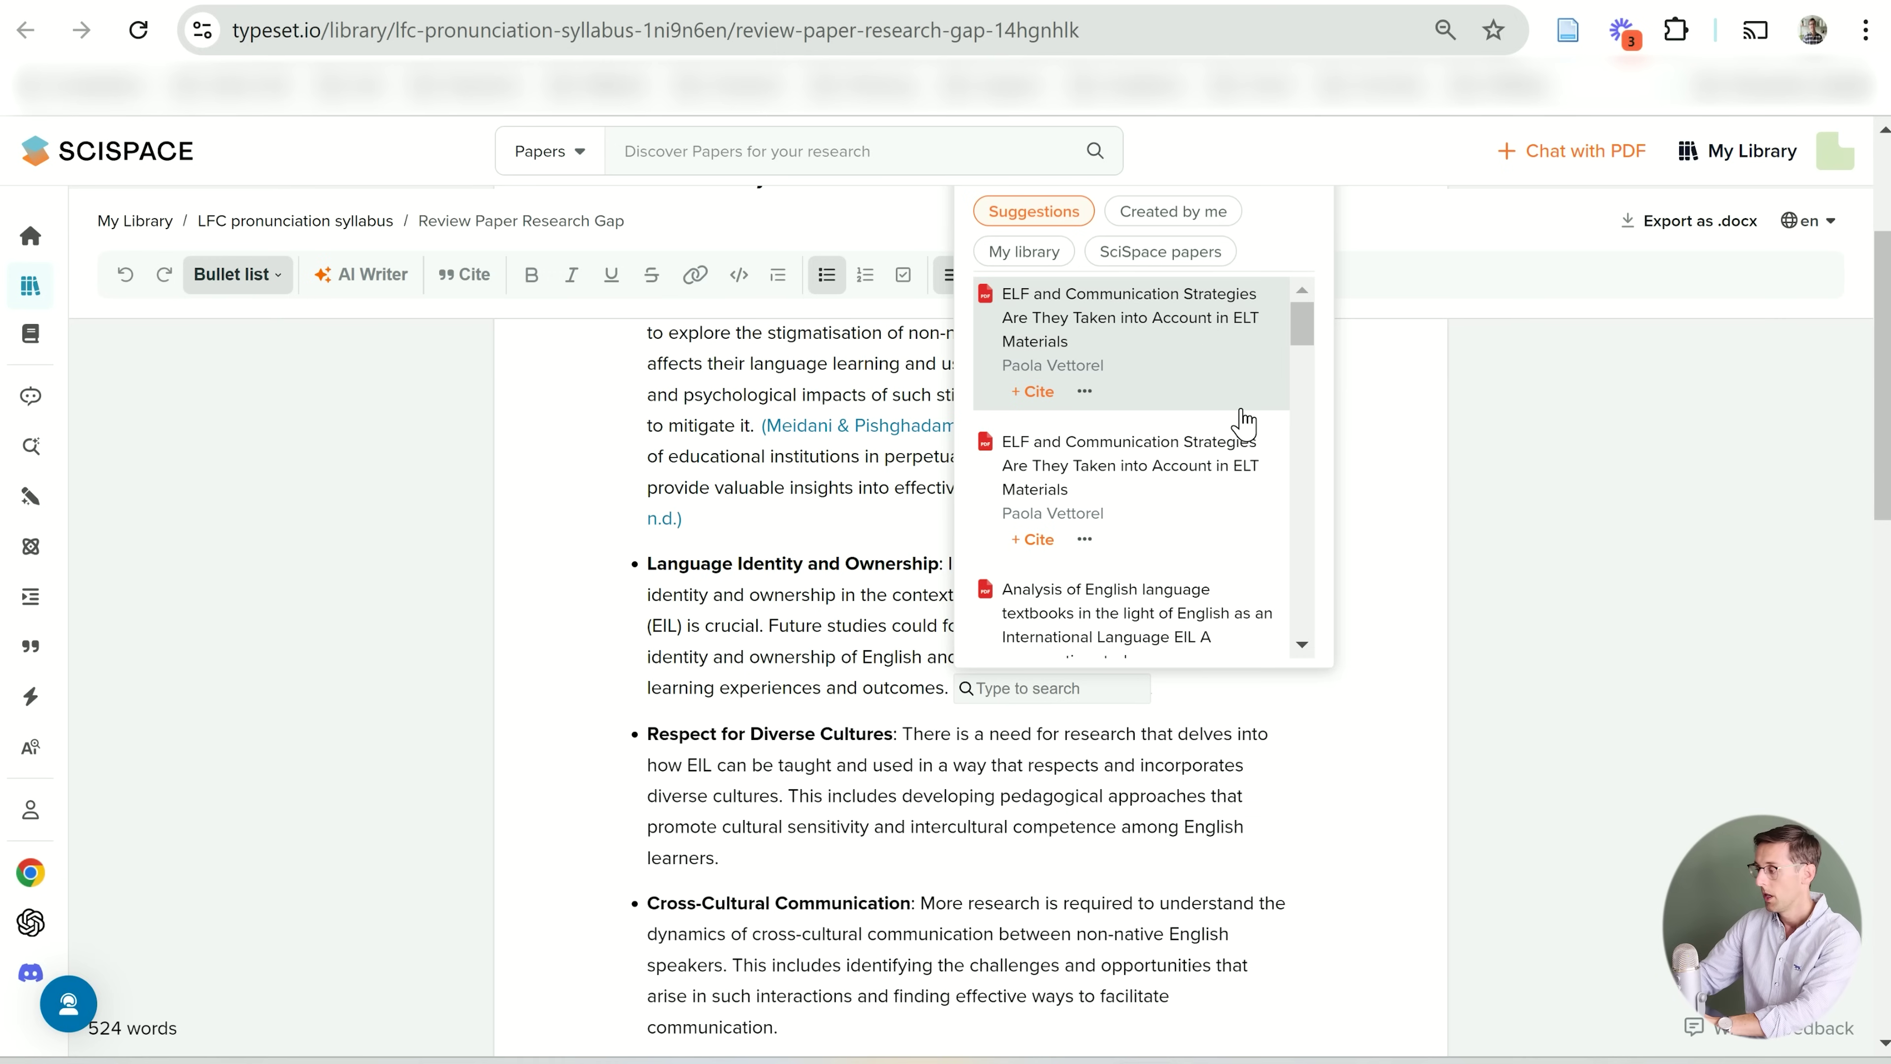
pyautogui.click(1020, 251)
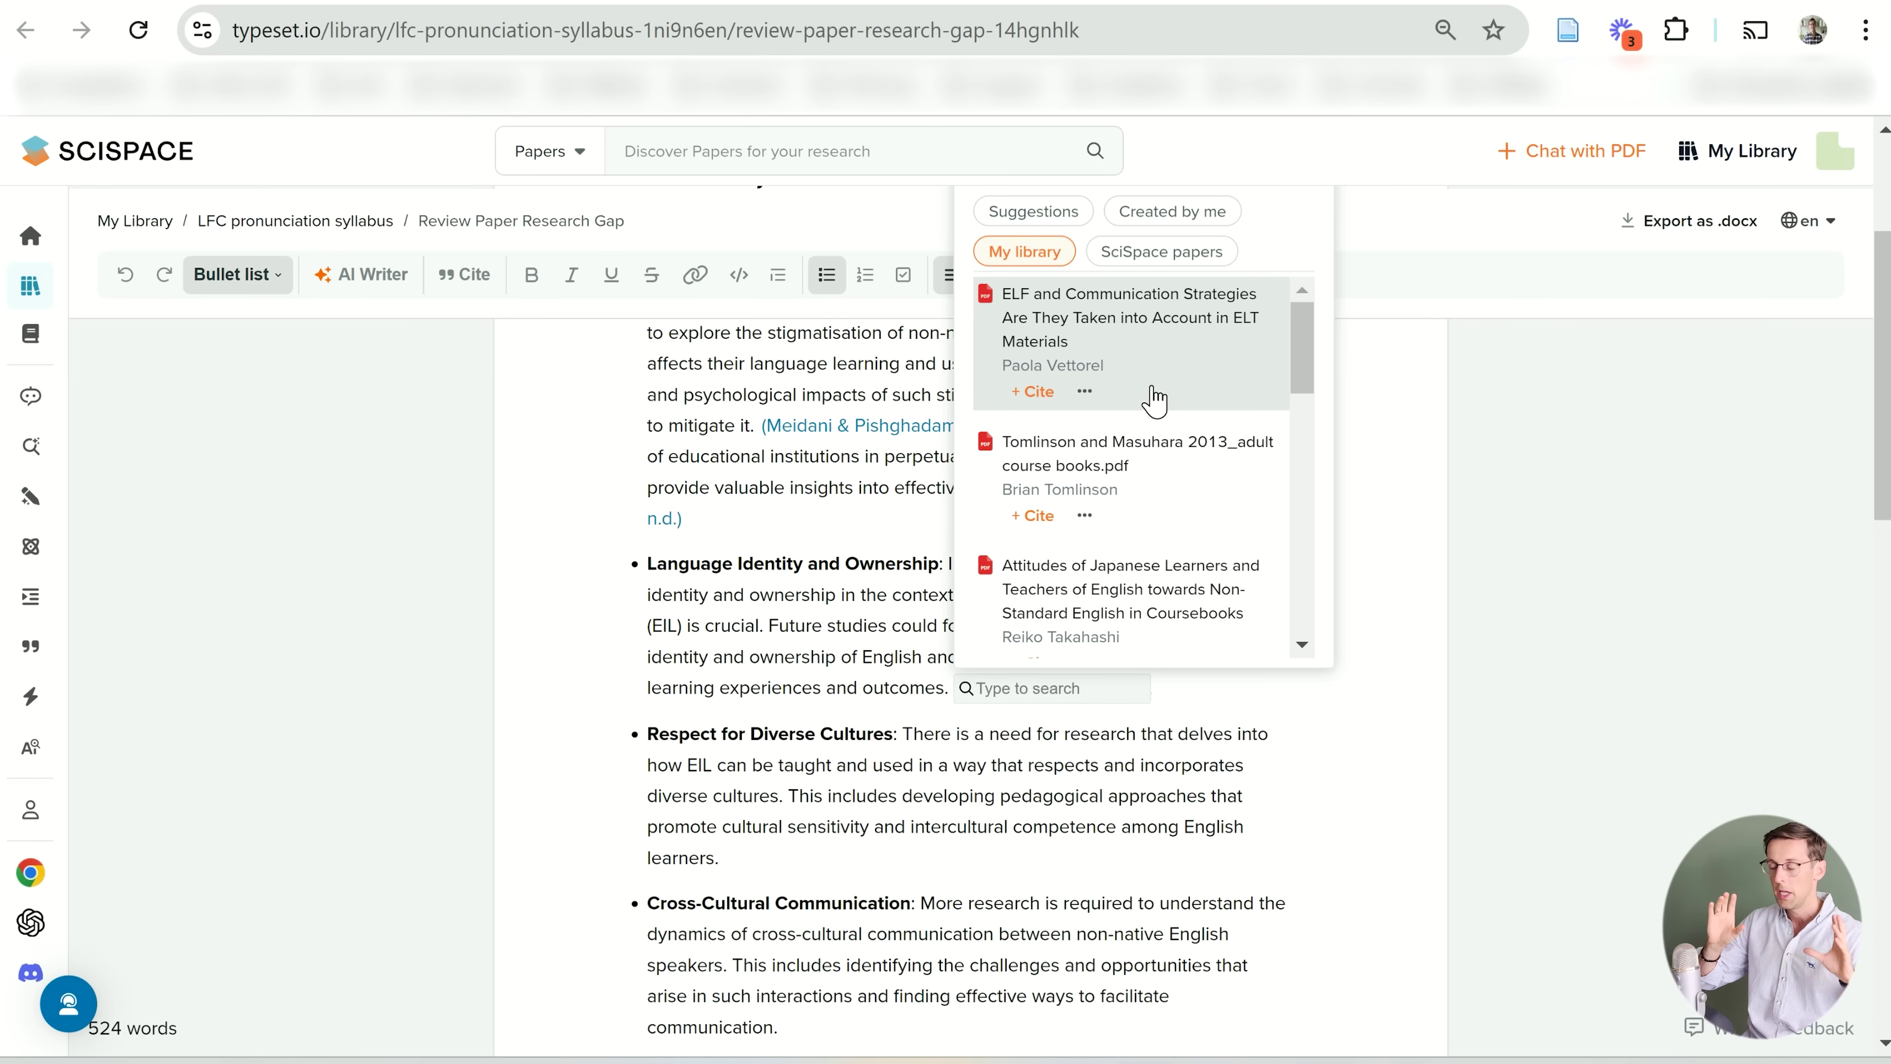
pyautogui.click(1163, 253)
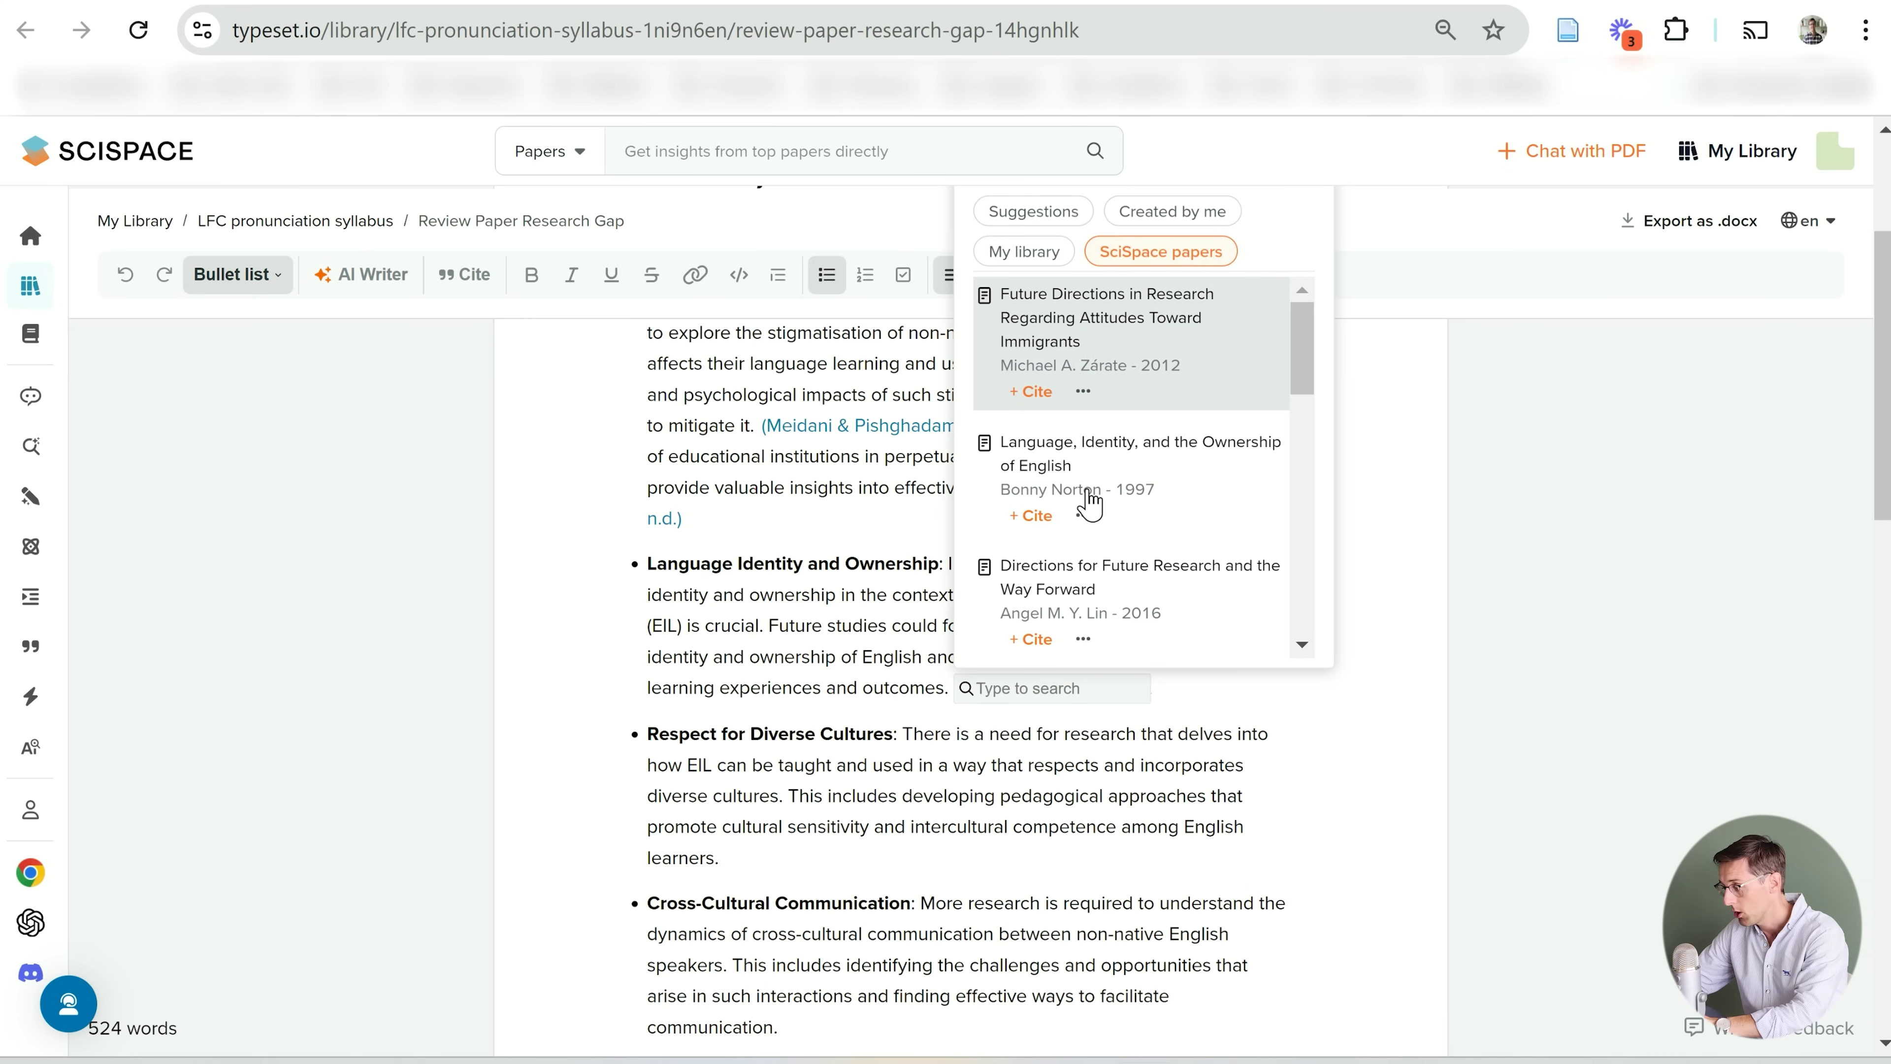
# Search the SciSpace papers for "language ownership" and cite "Who owns language? Mother tongues as intellectual property and the conceptualization of human linguistic diversity"
pyautogui.click(1028, 688)
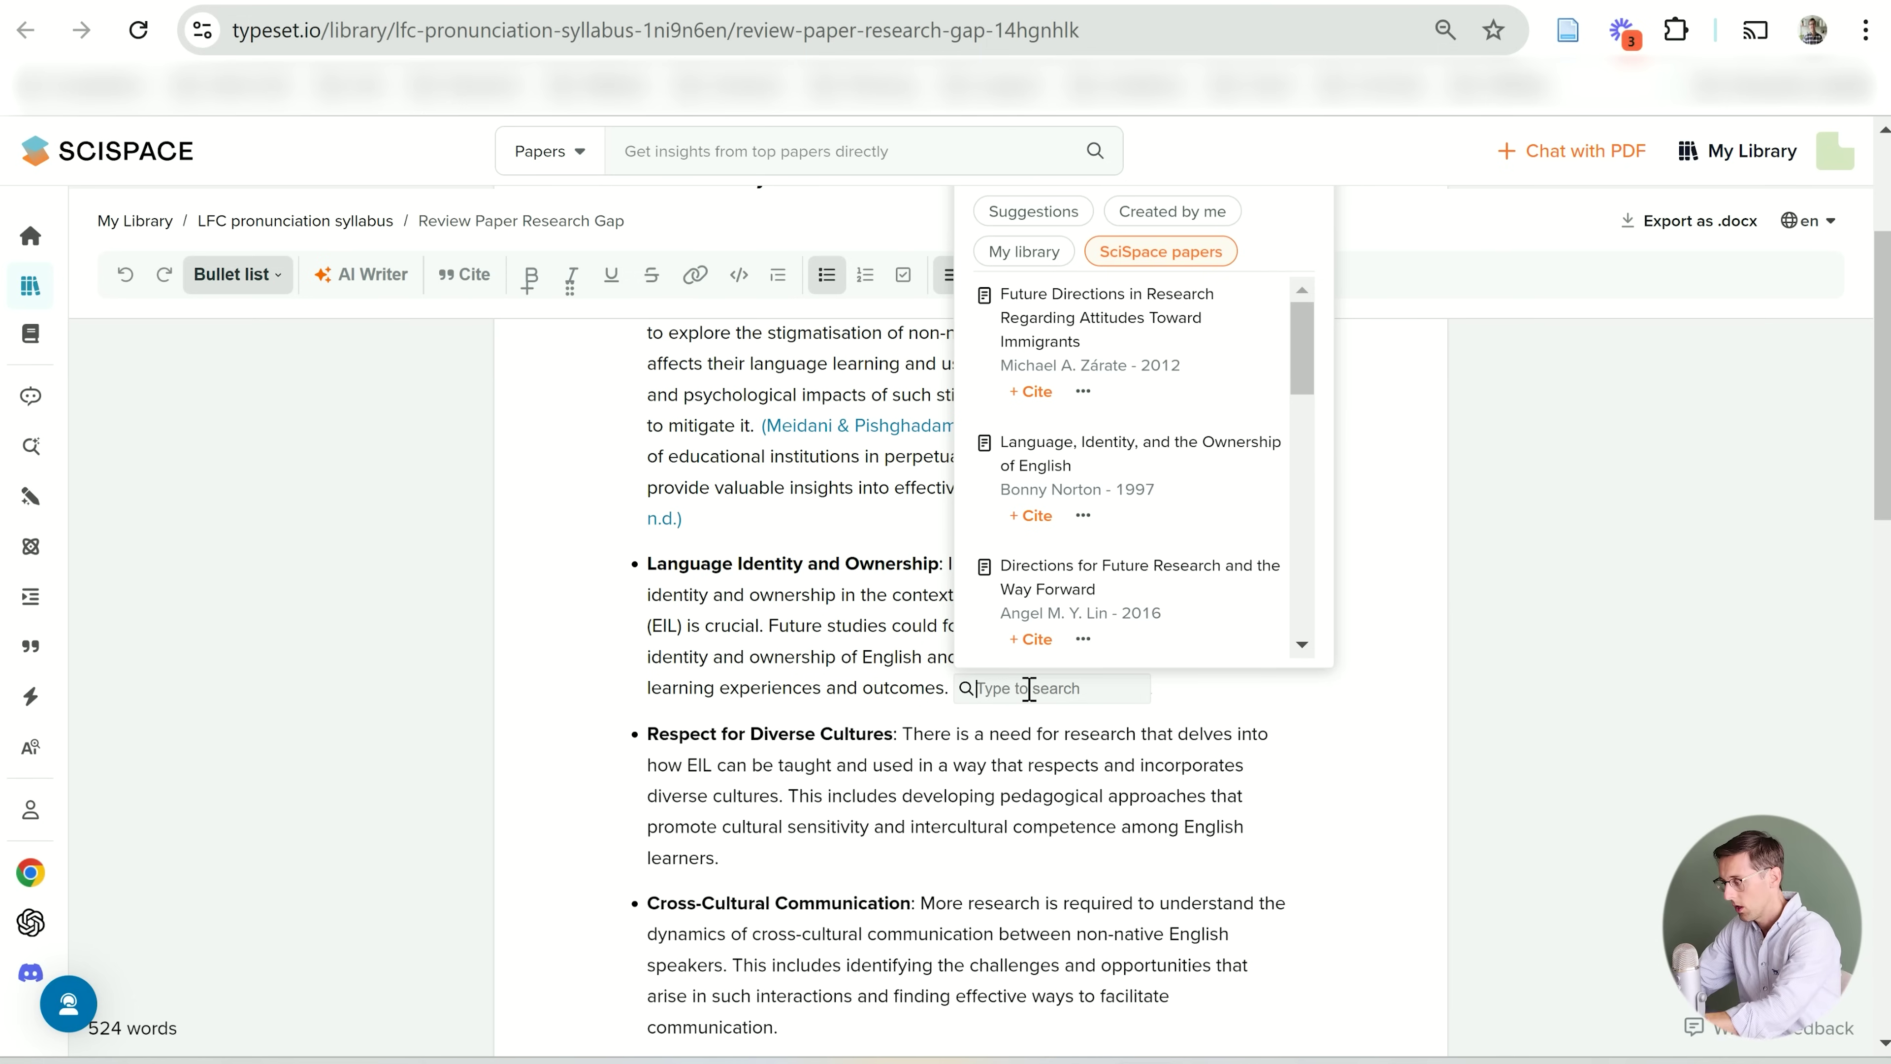
pyautogui.write('lan')
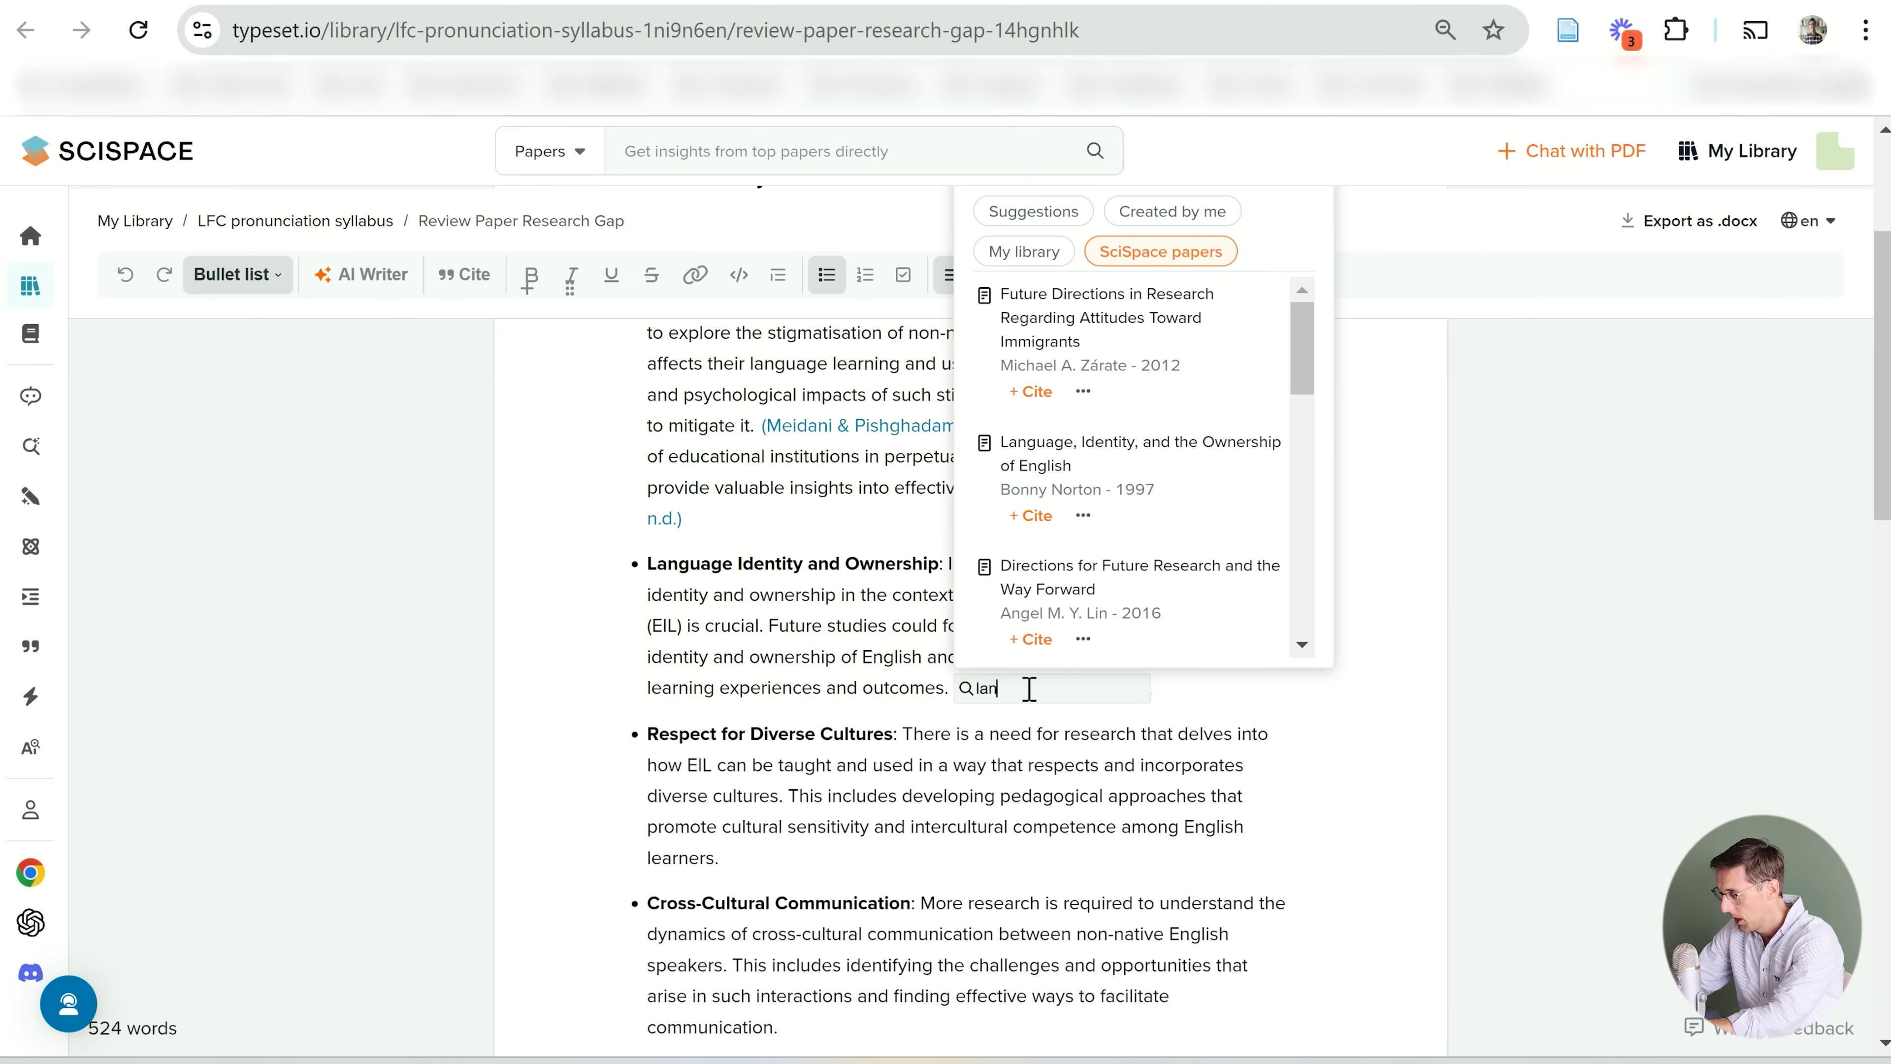
pyautogui.write('guage ownership')
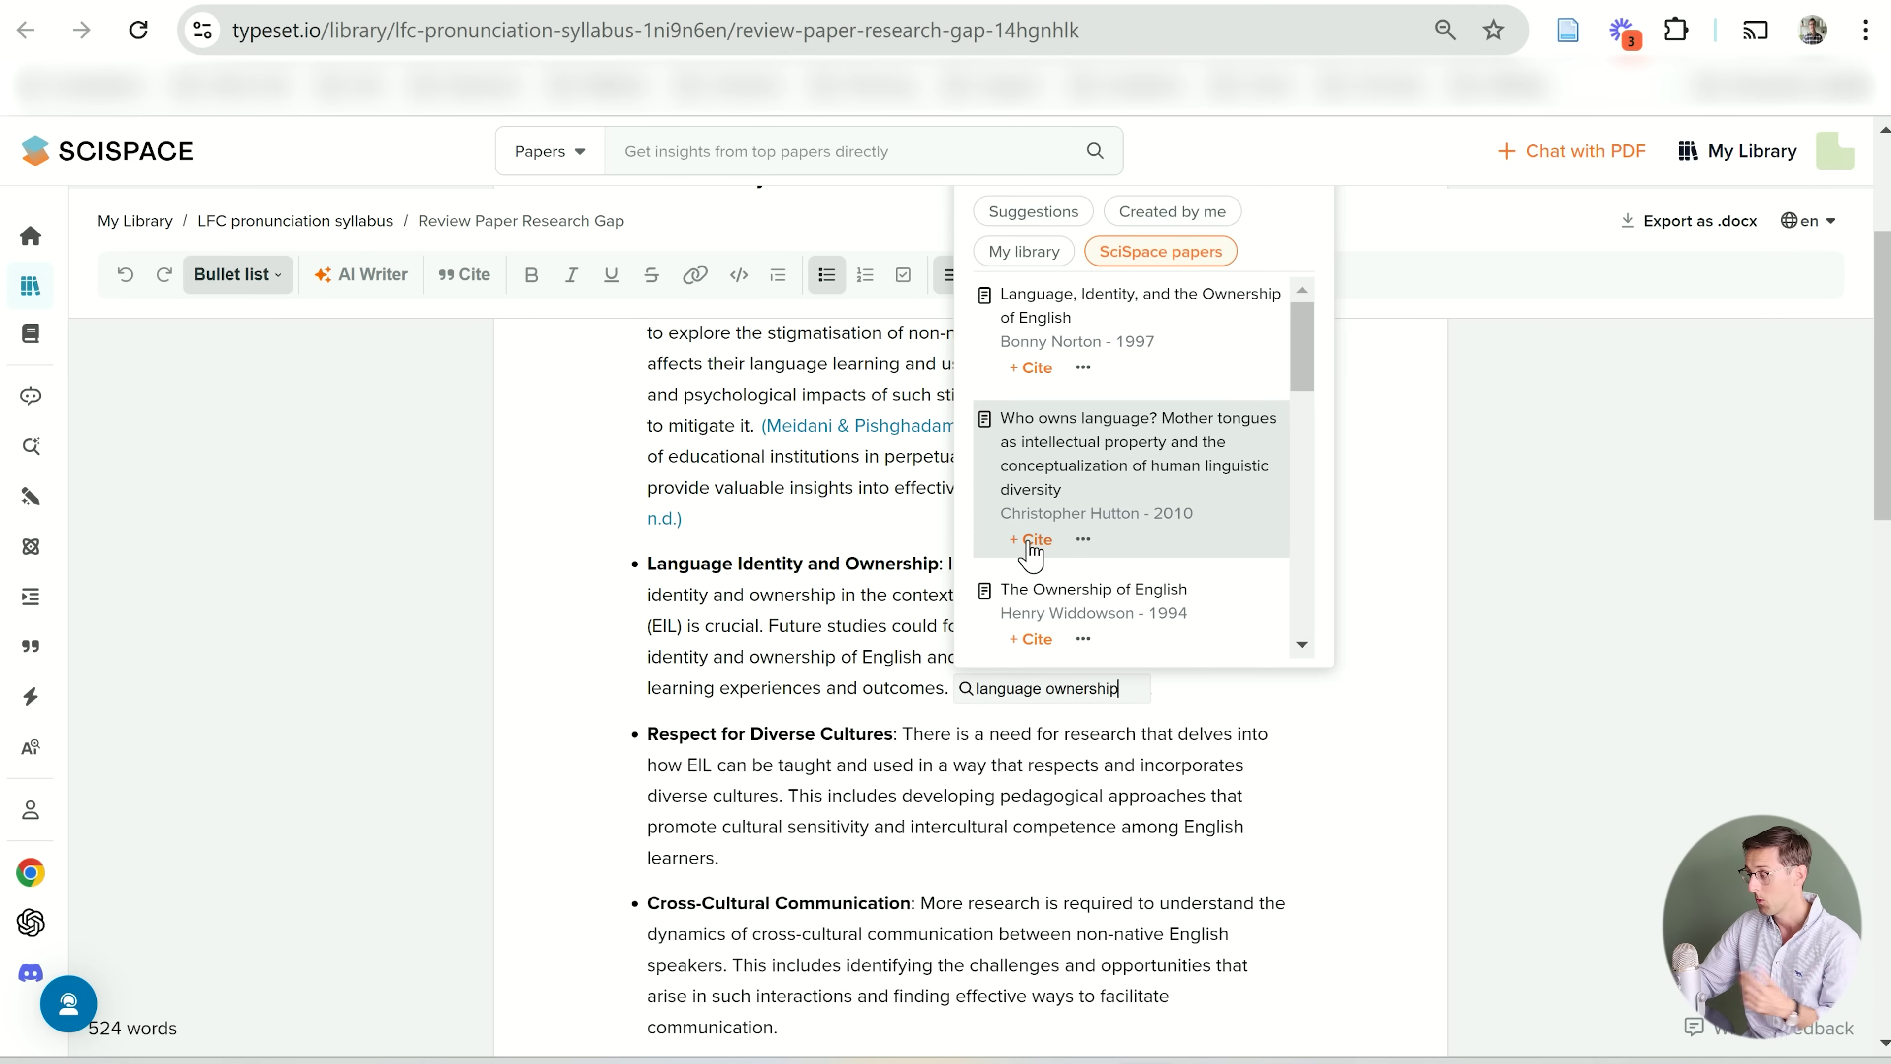
pyautogui.click(1083, 538)
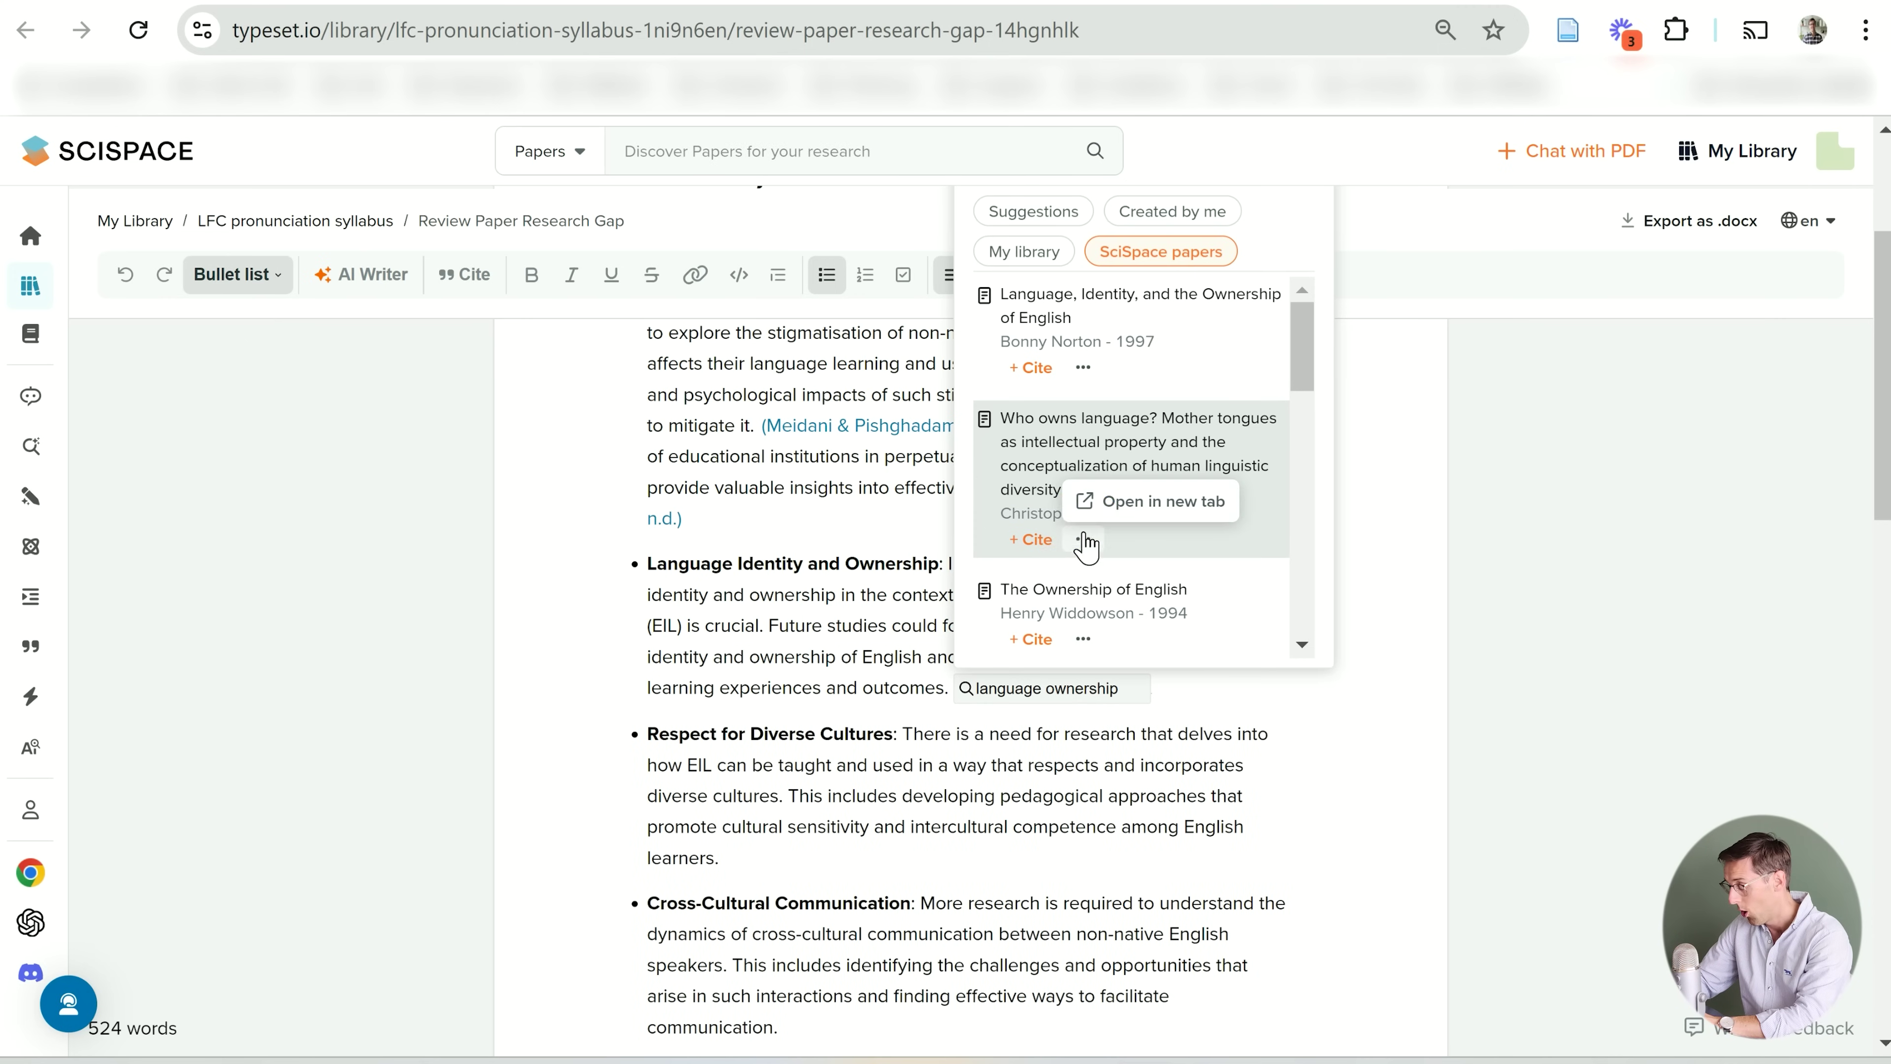
pyautogui.click(1136, 512)
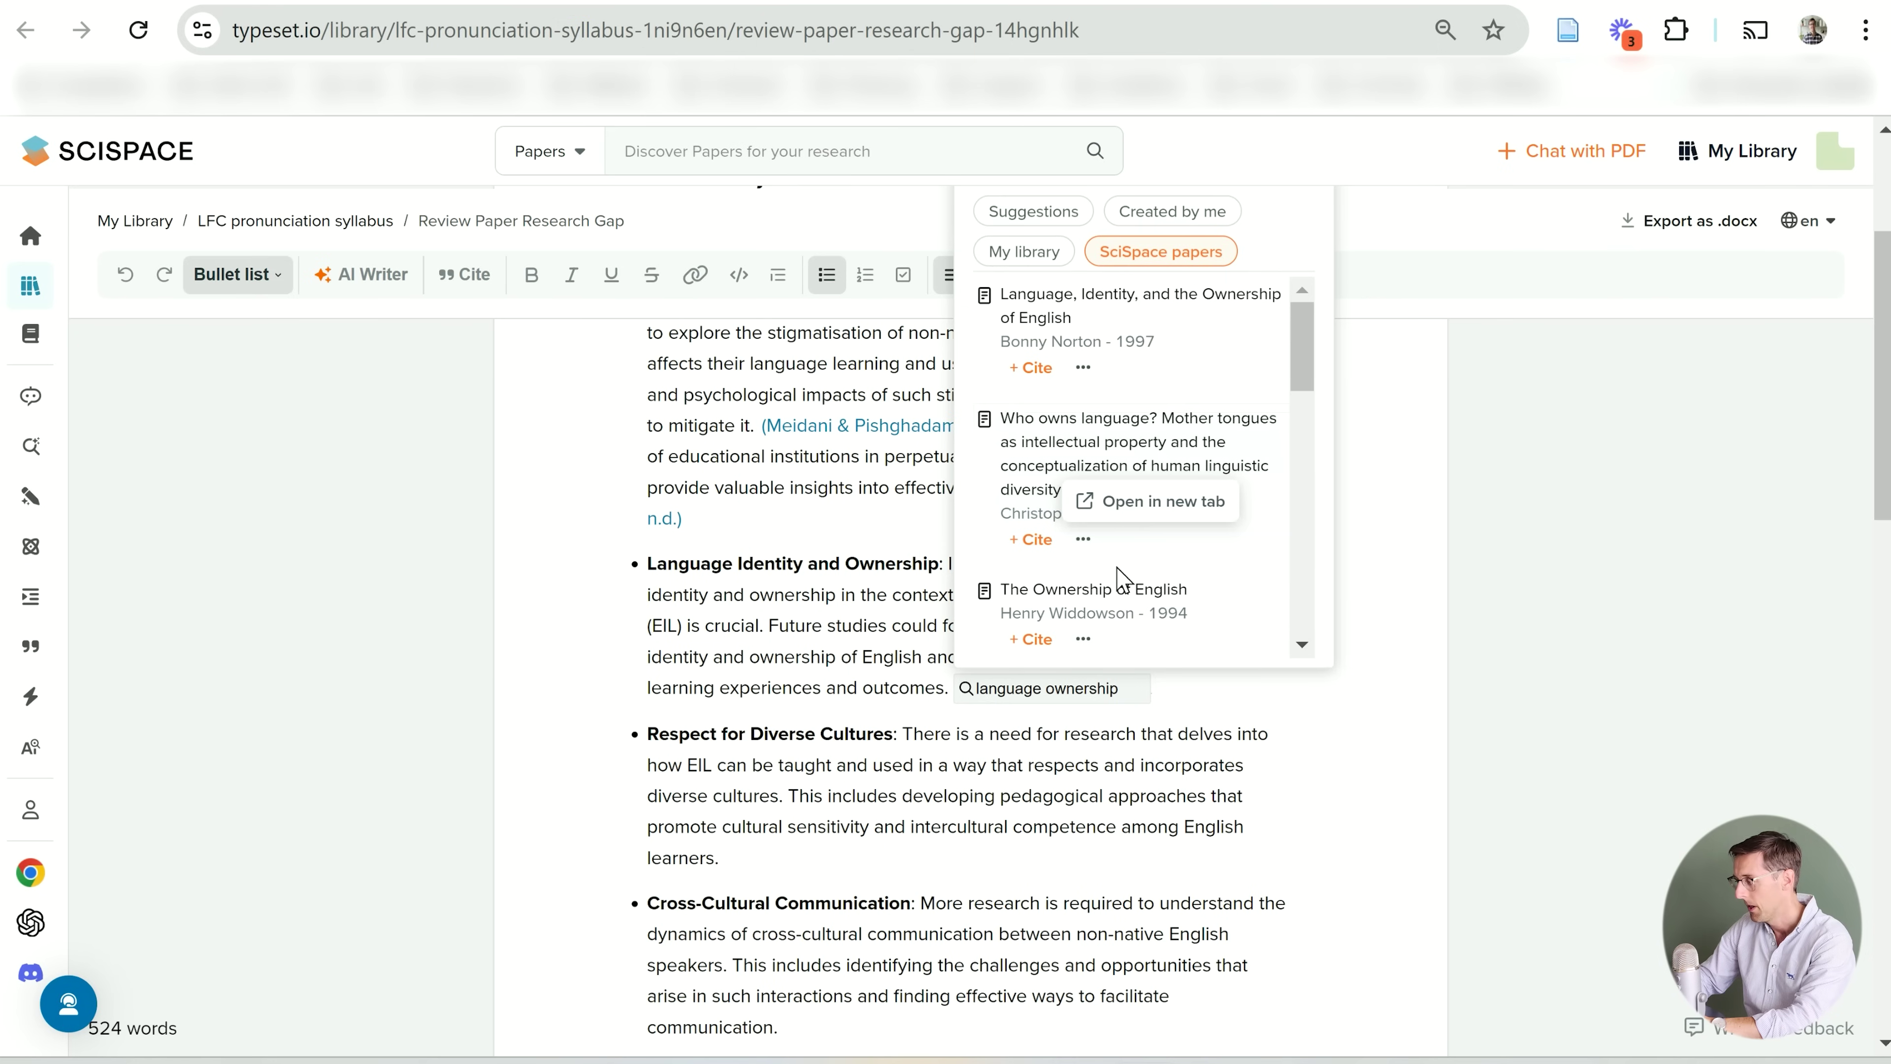
pyautogui.click(1034, 455)
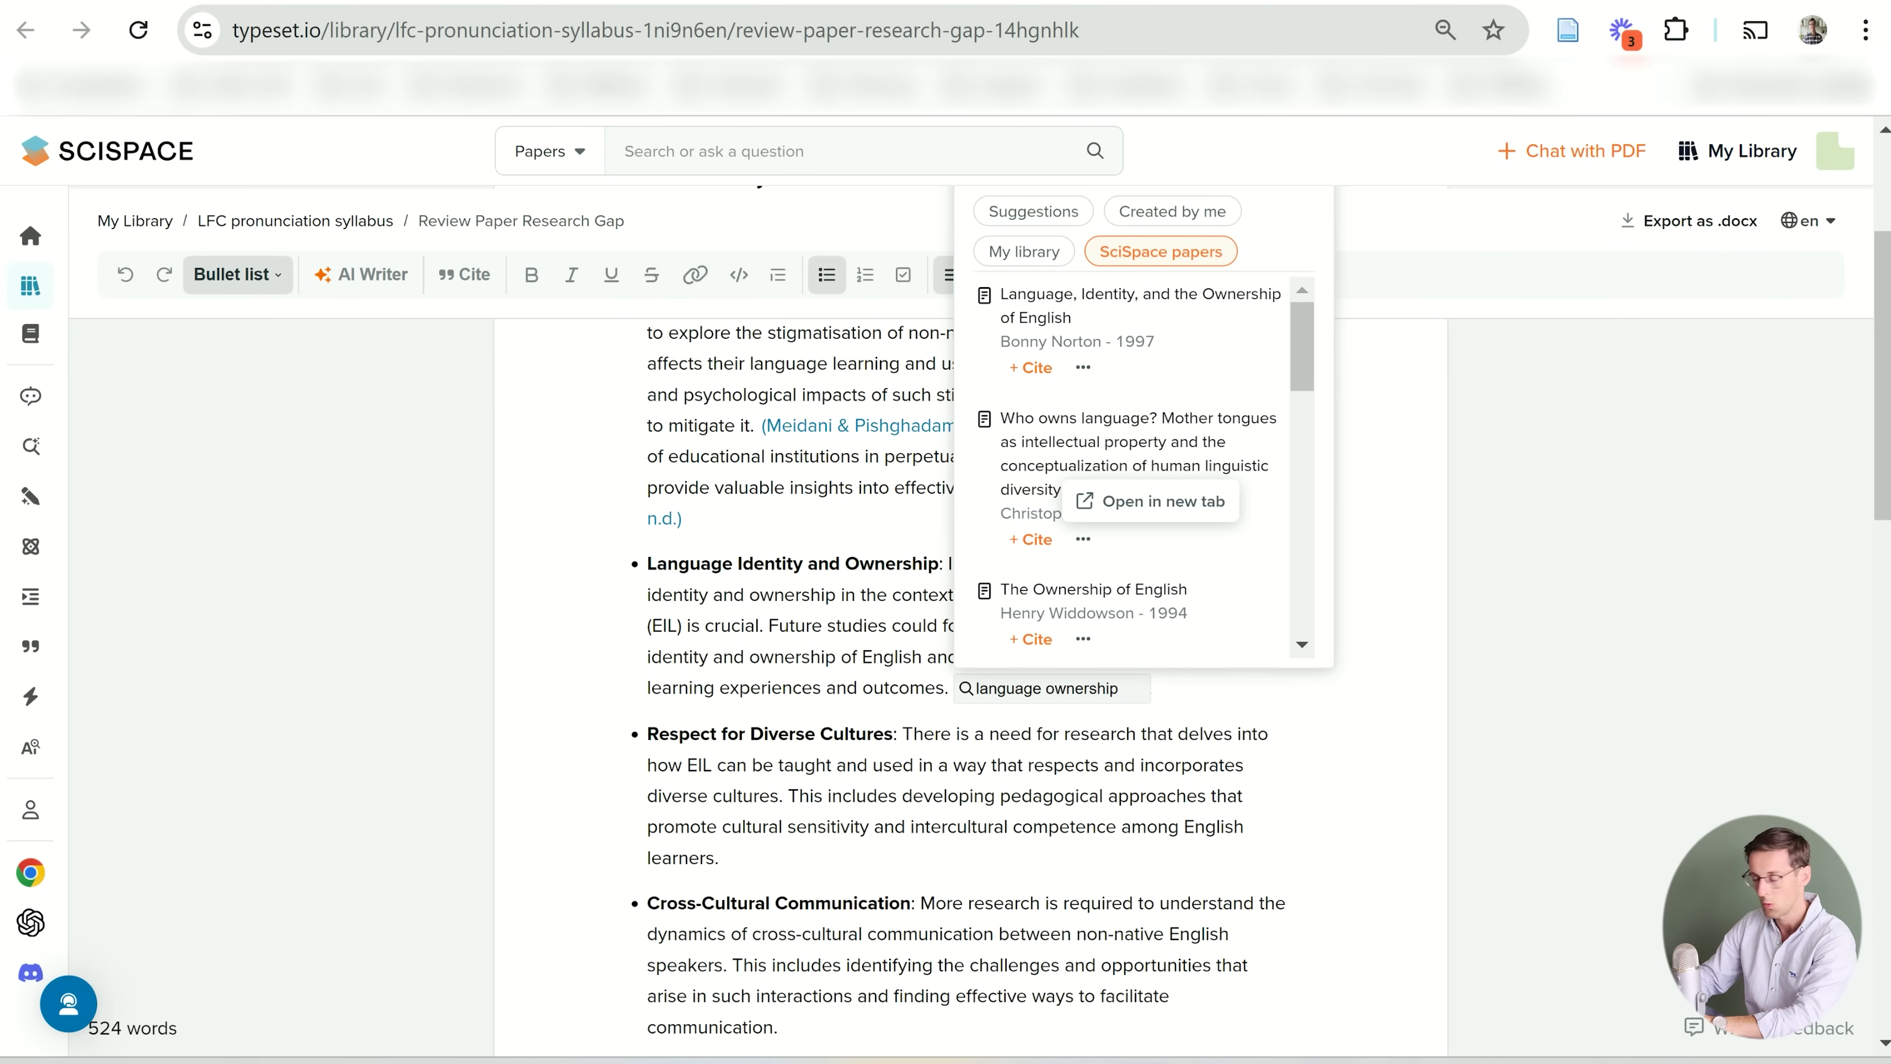
pyautogui.click(1027, 539)
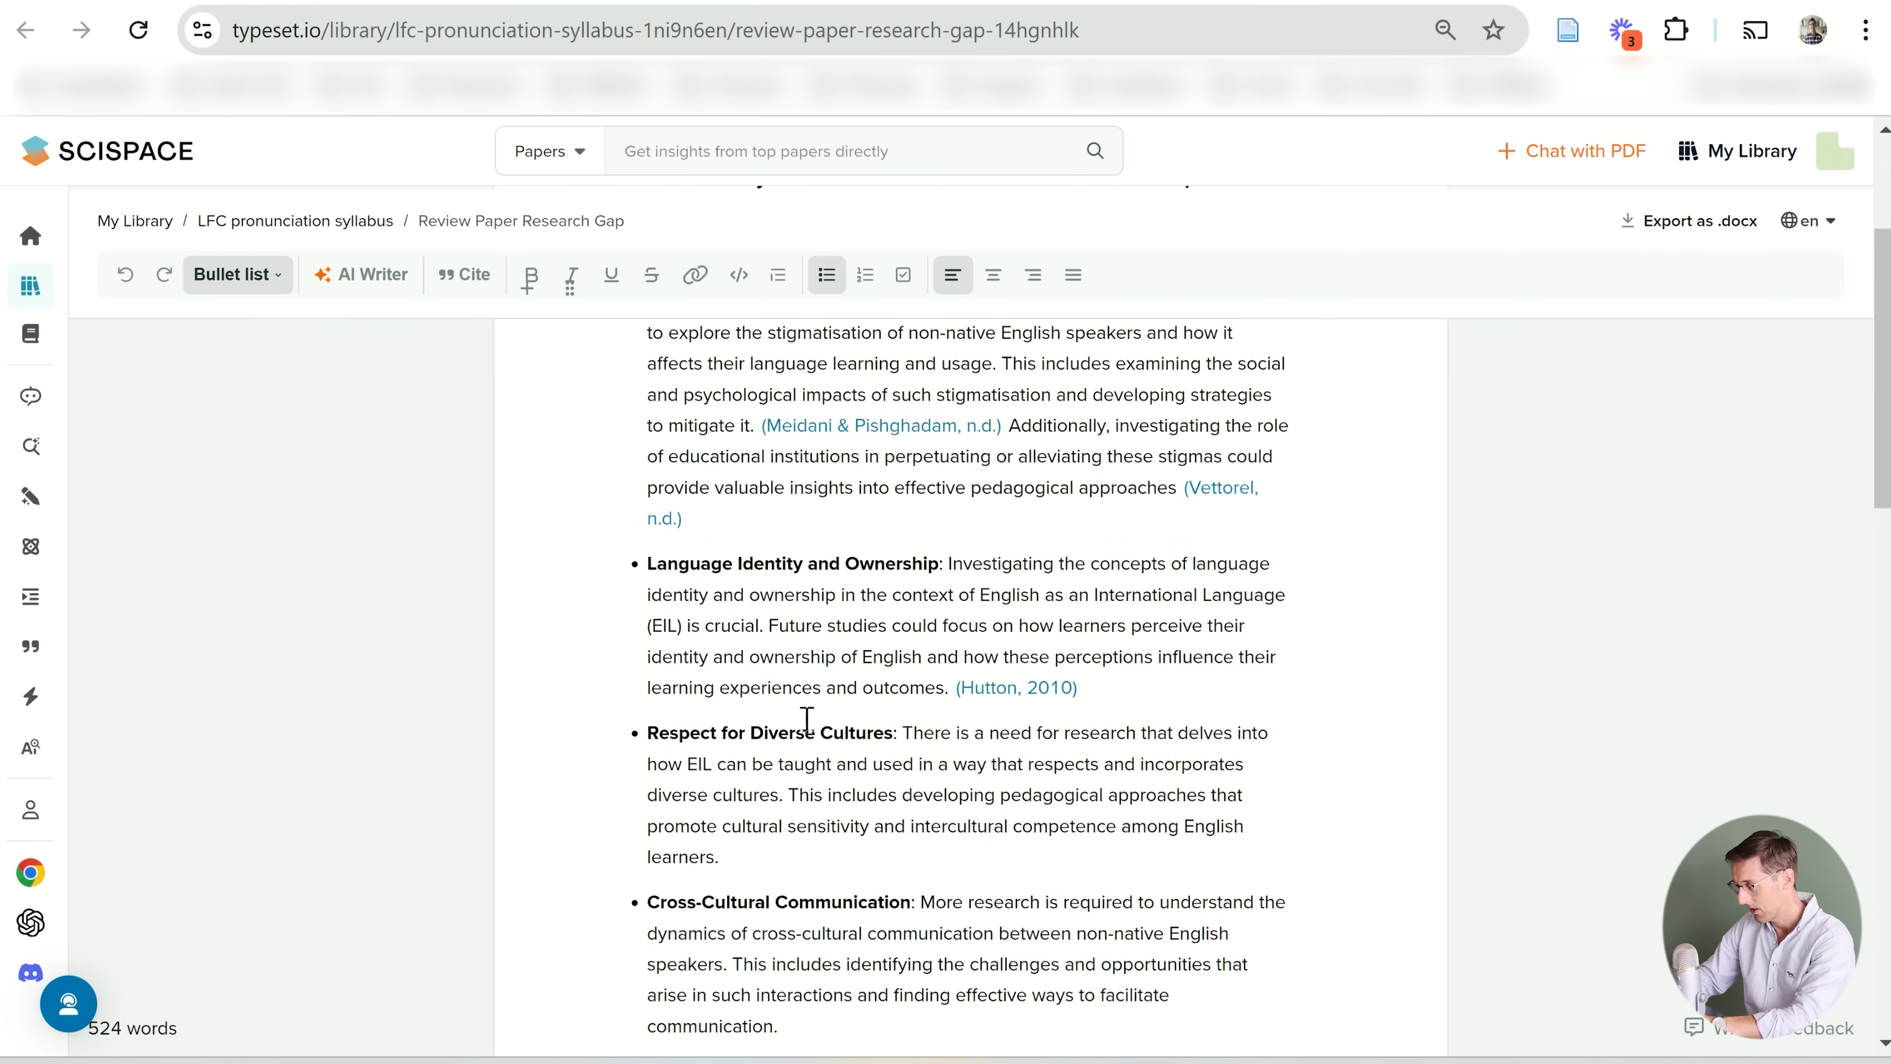
pyautogui.scroll(-20, 807, 719)
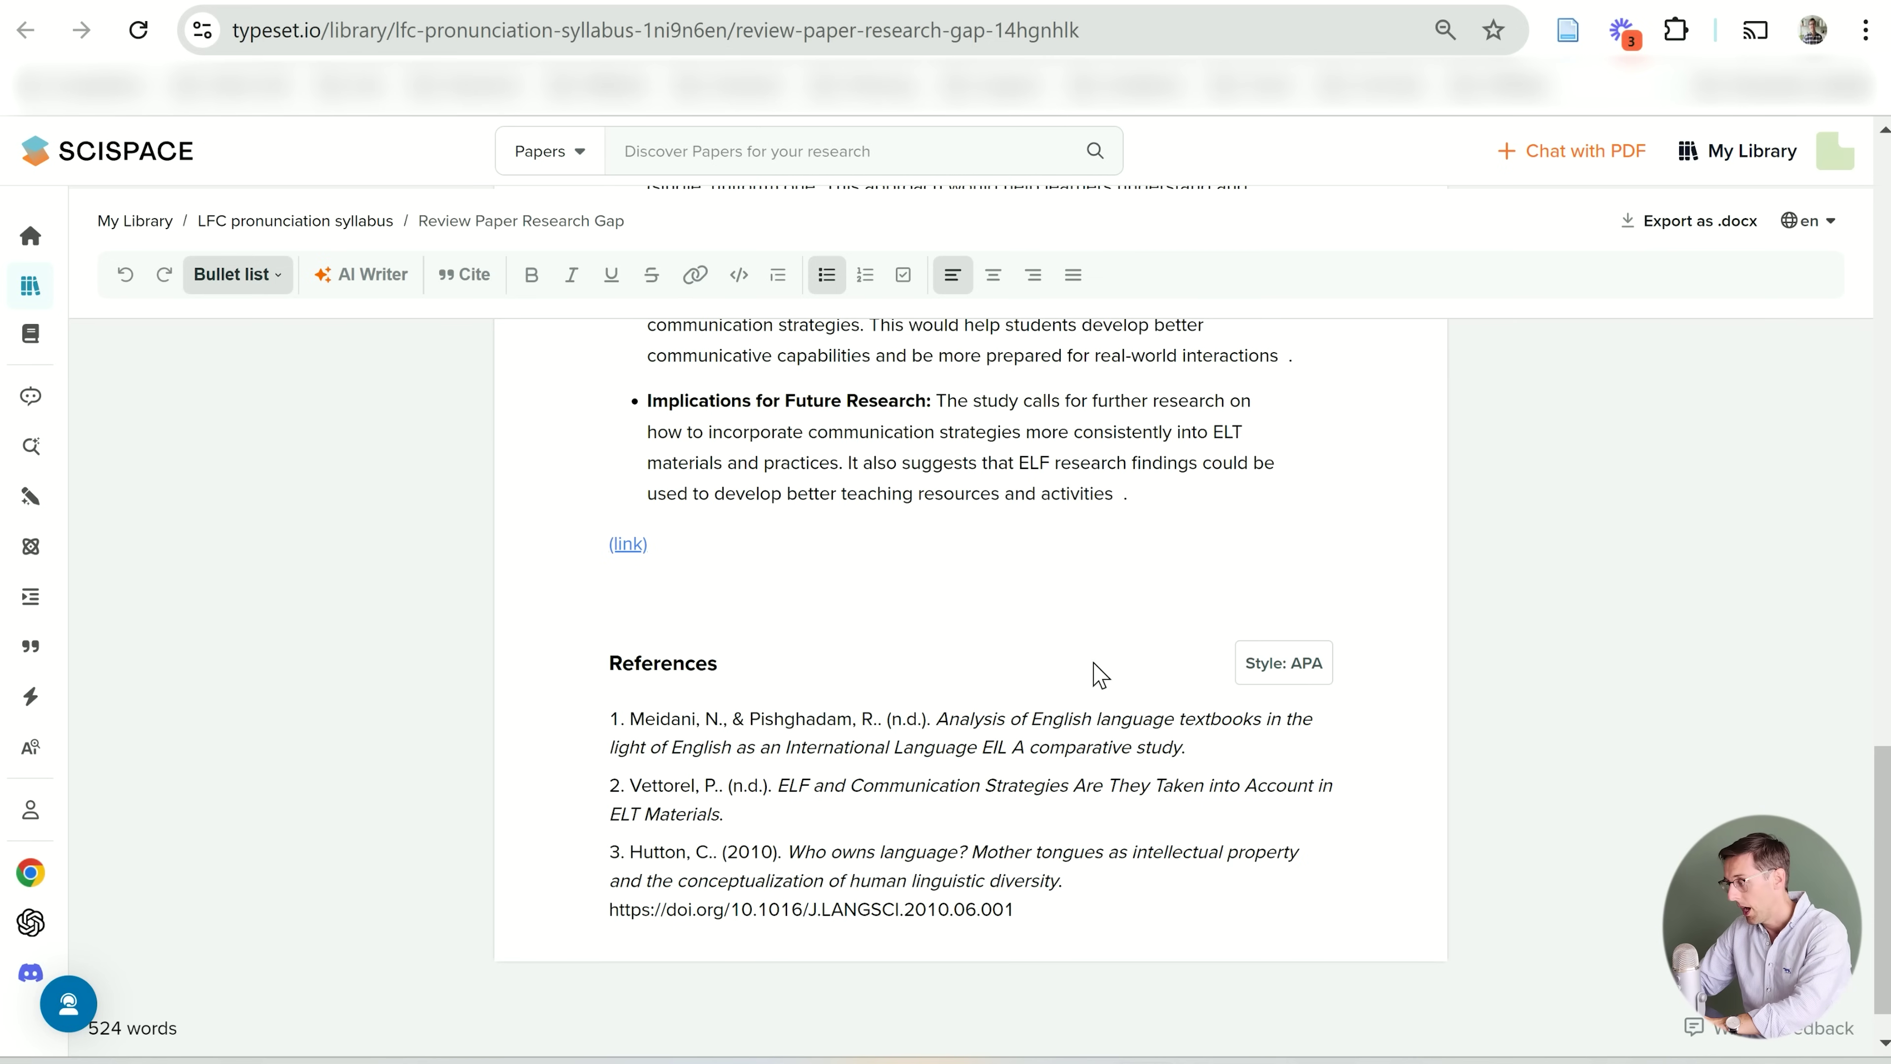
# Accept the AI-suggested "Furthermore" sentence after the new citation and split it off into its own bullet
pyautogui.scroll(10, 979, 625)
pyautogui.scroll(2, 979, 625)
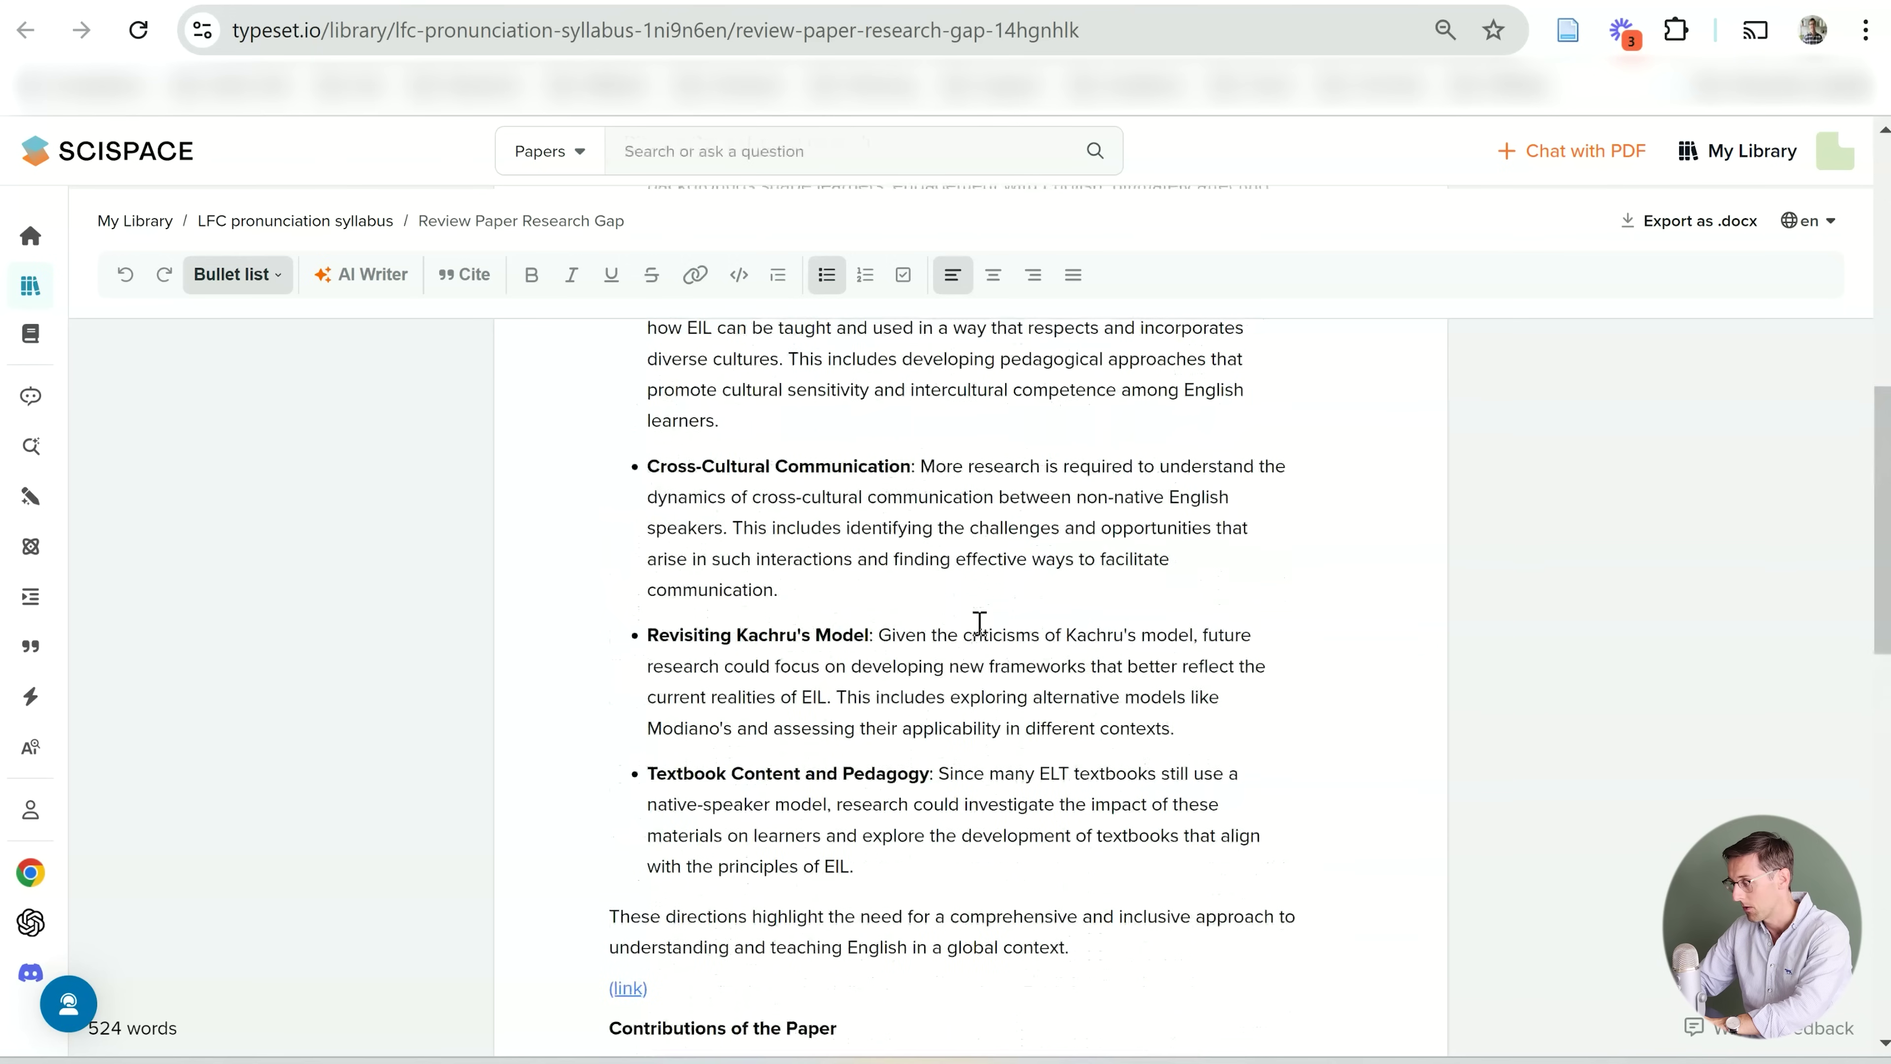
pyautogui.scroll(3, 930, 617)
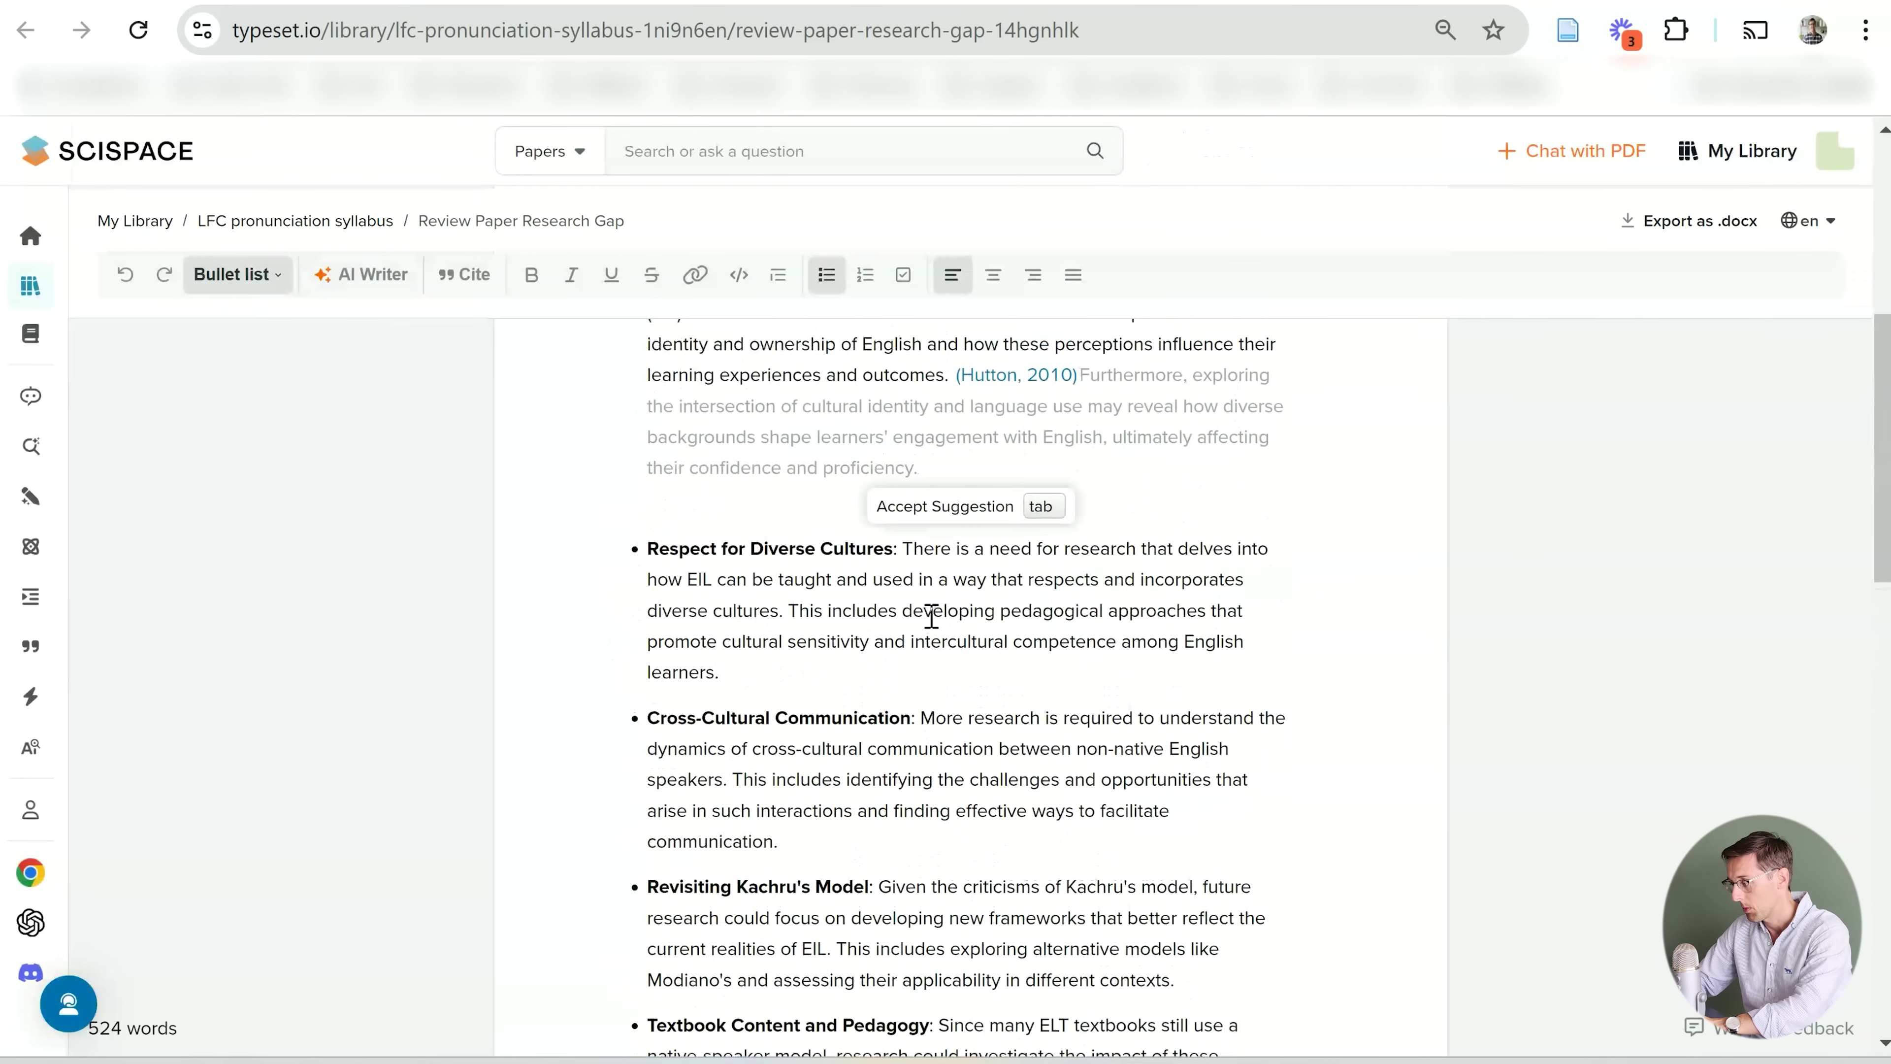
pyautogui.scroll(2, 931, 616)
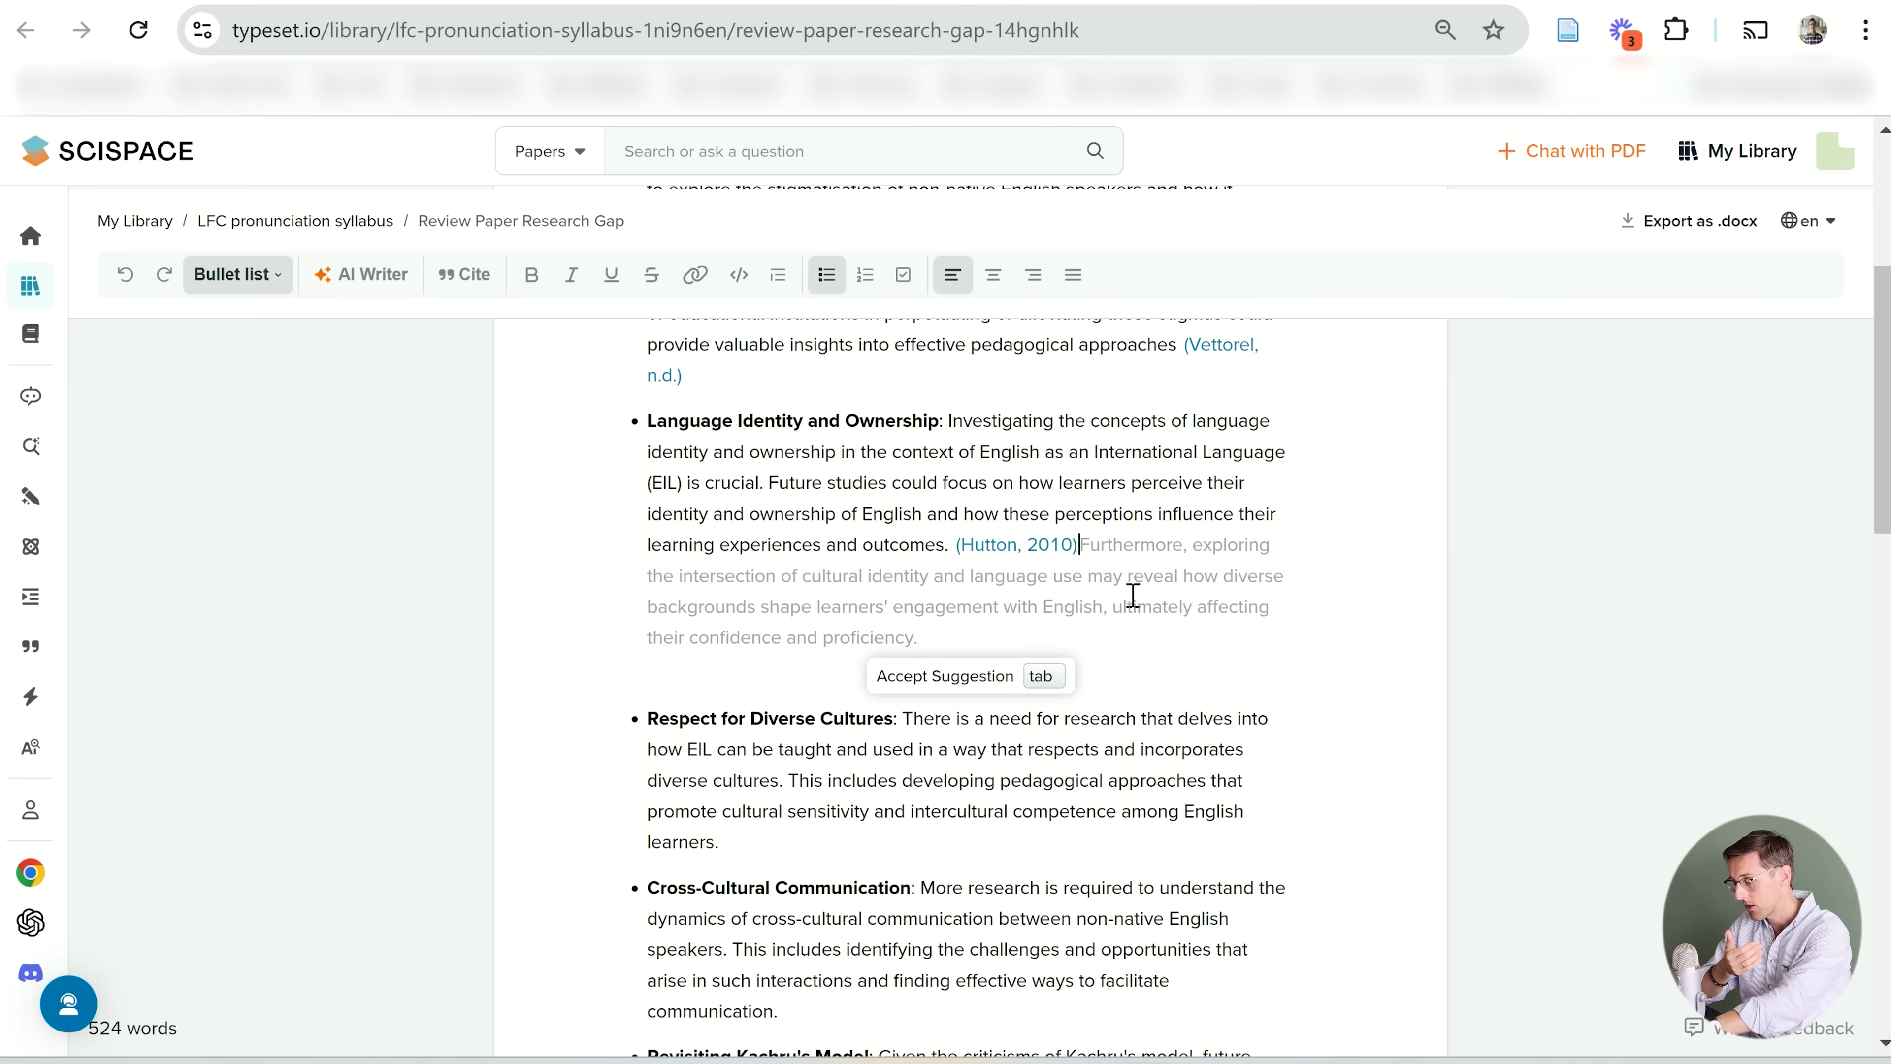
pyautogui.press('Tab')
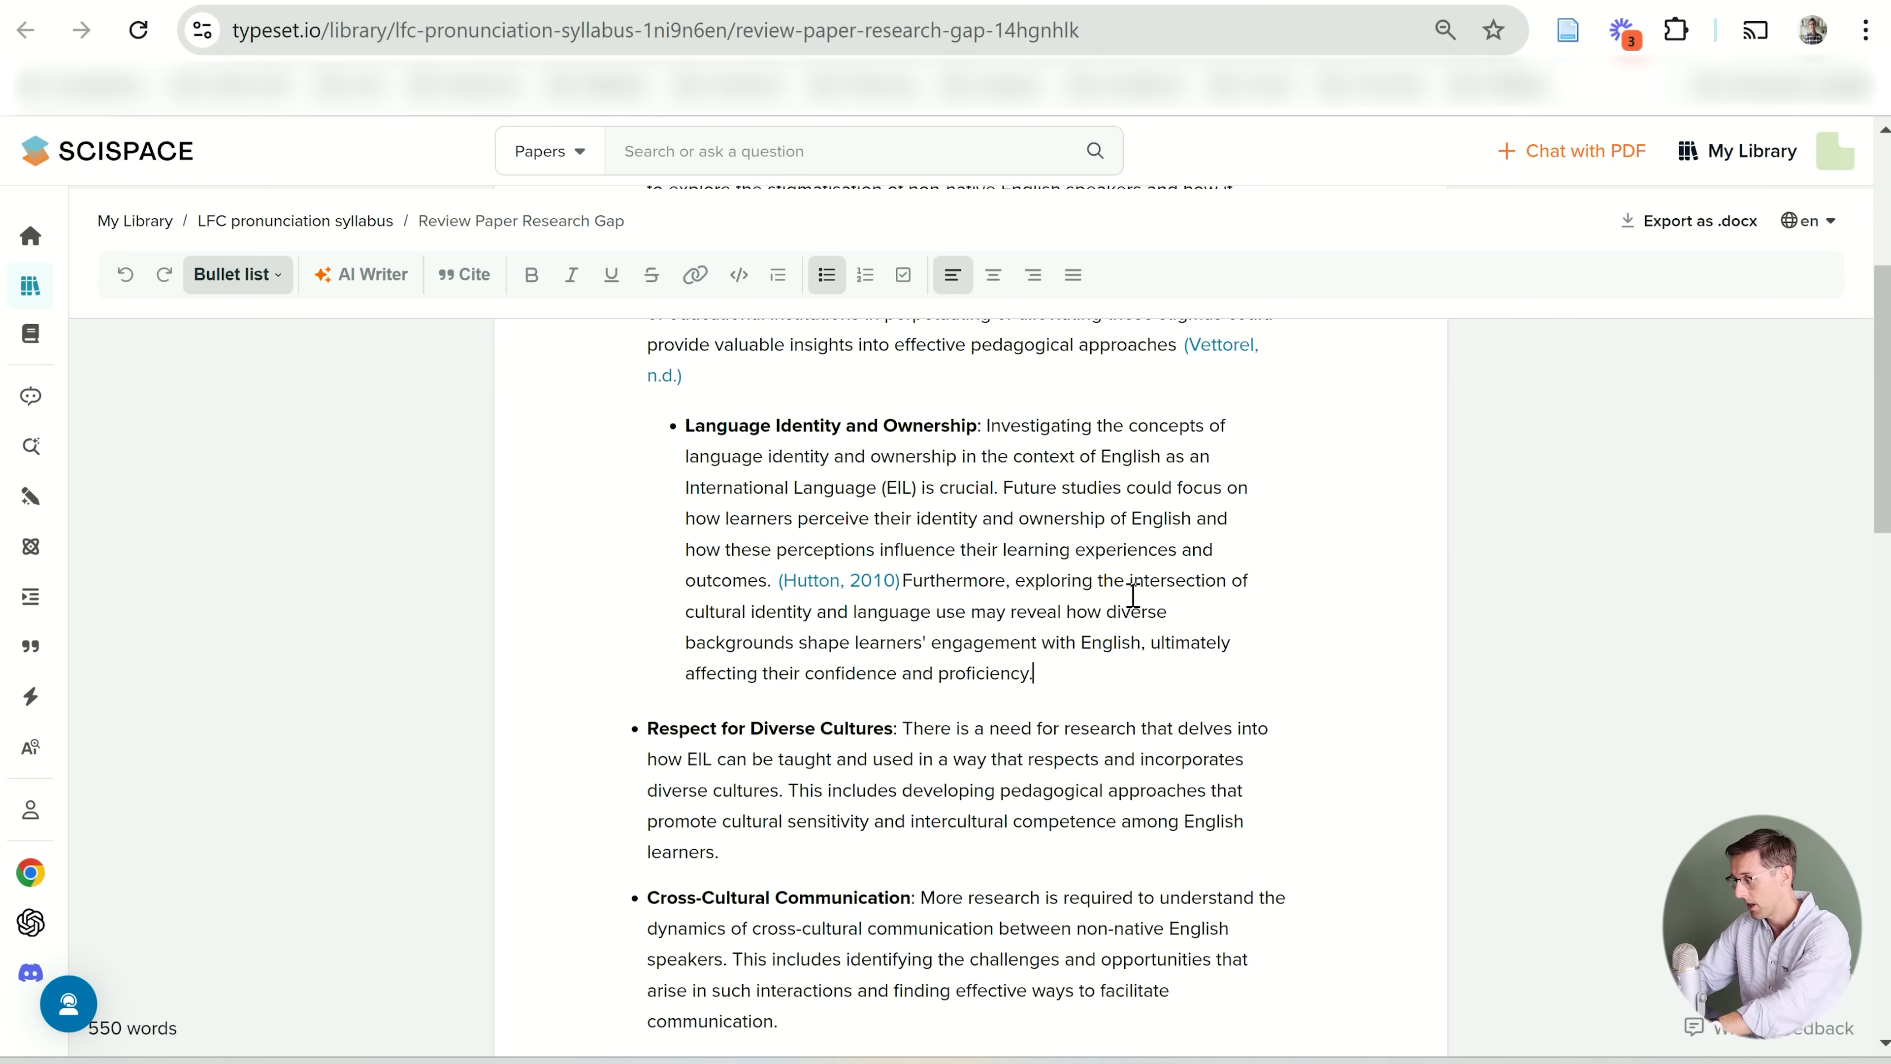
pyautogui.click(908, 580)
pyautogui.press('Return')
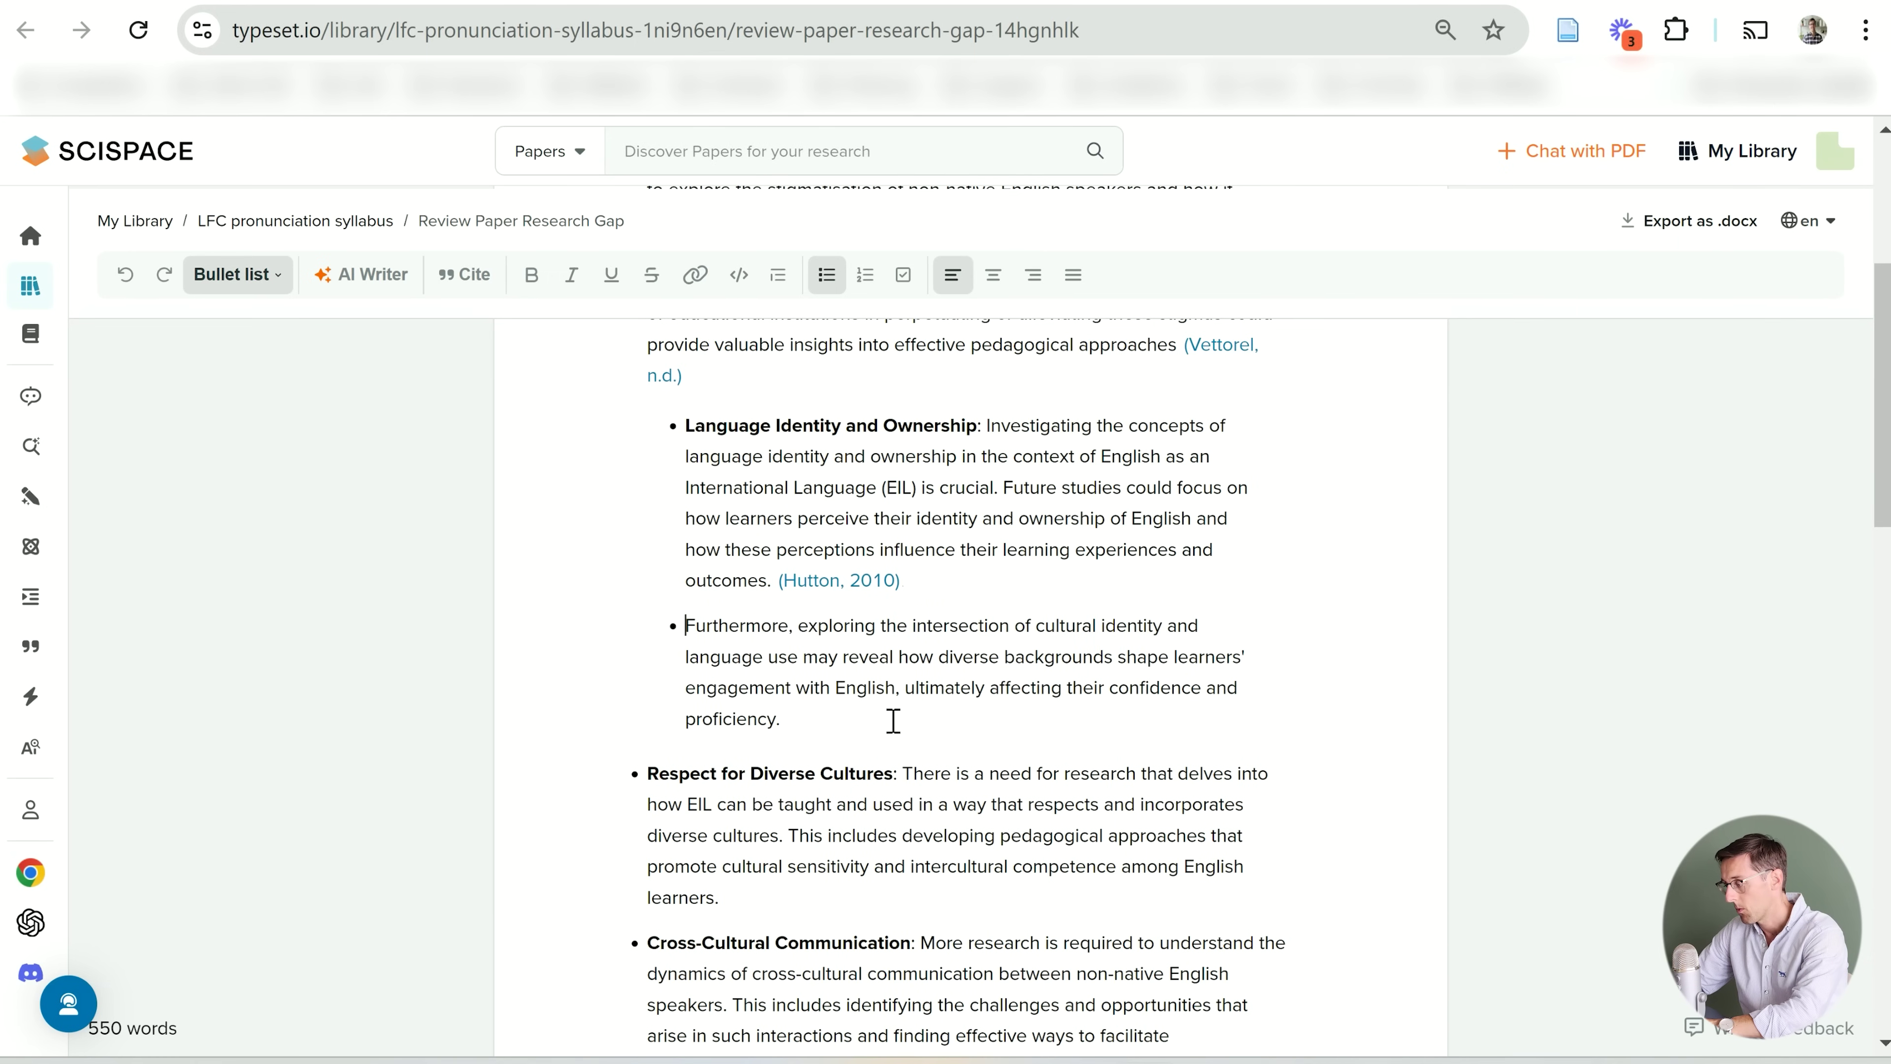
# Have AI Writer make the "Furthermore" bullet longer and insert the expanded text below it
pyautogui.moveTo(780, 720); pyautogui.dragTo(675, 612)
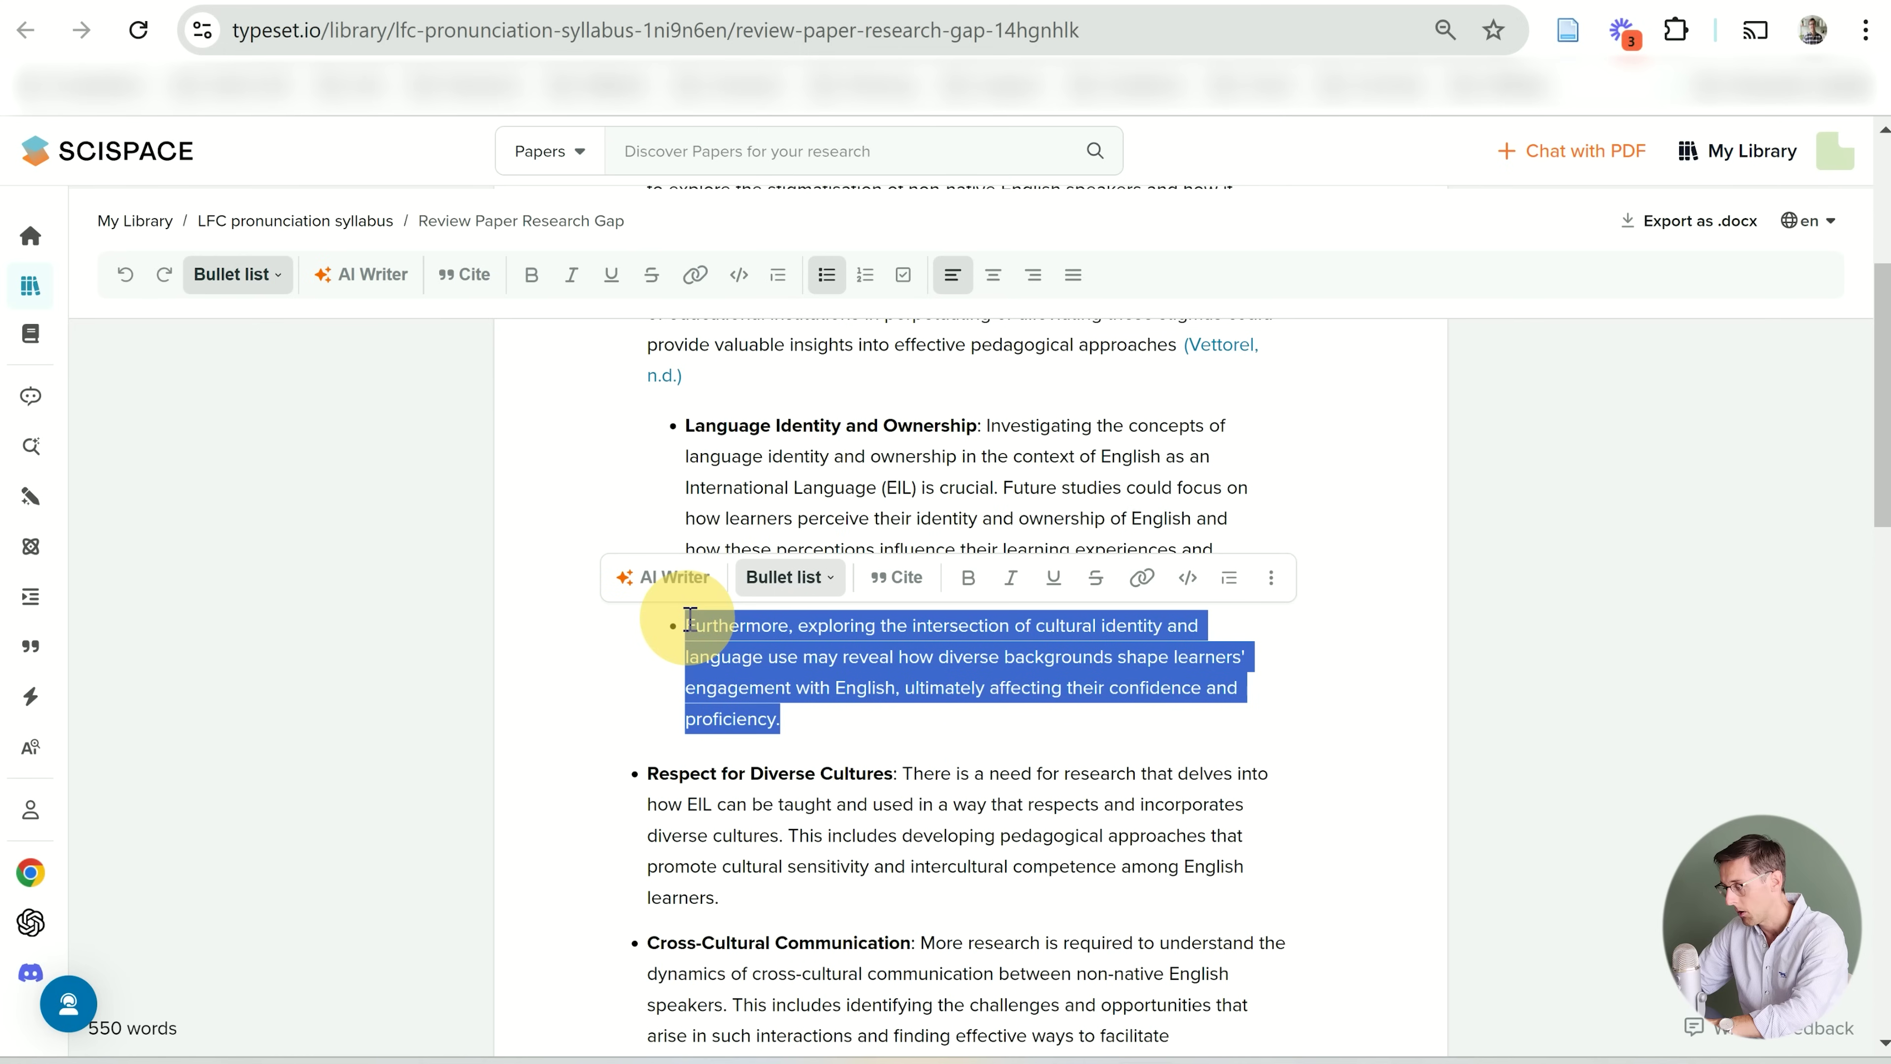
pyautogui.click(690, 582)
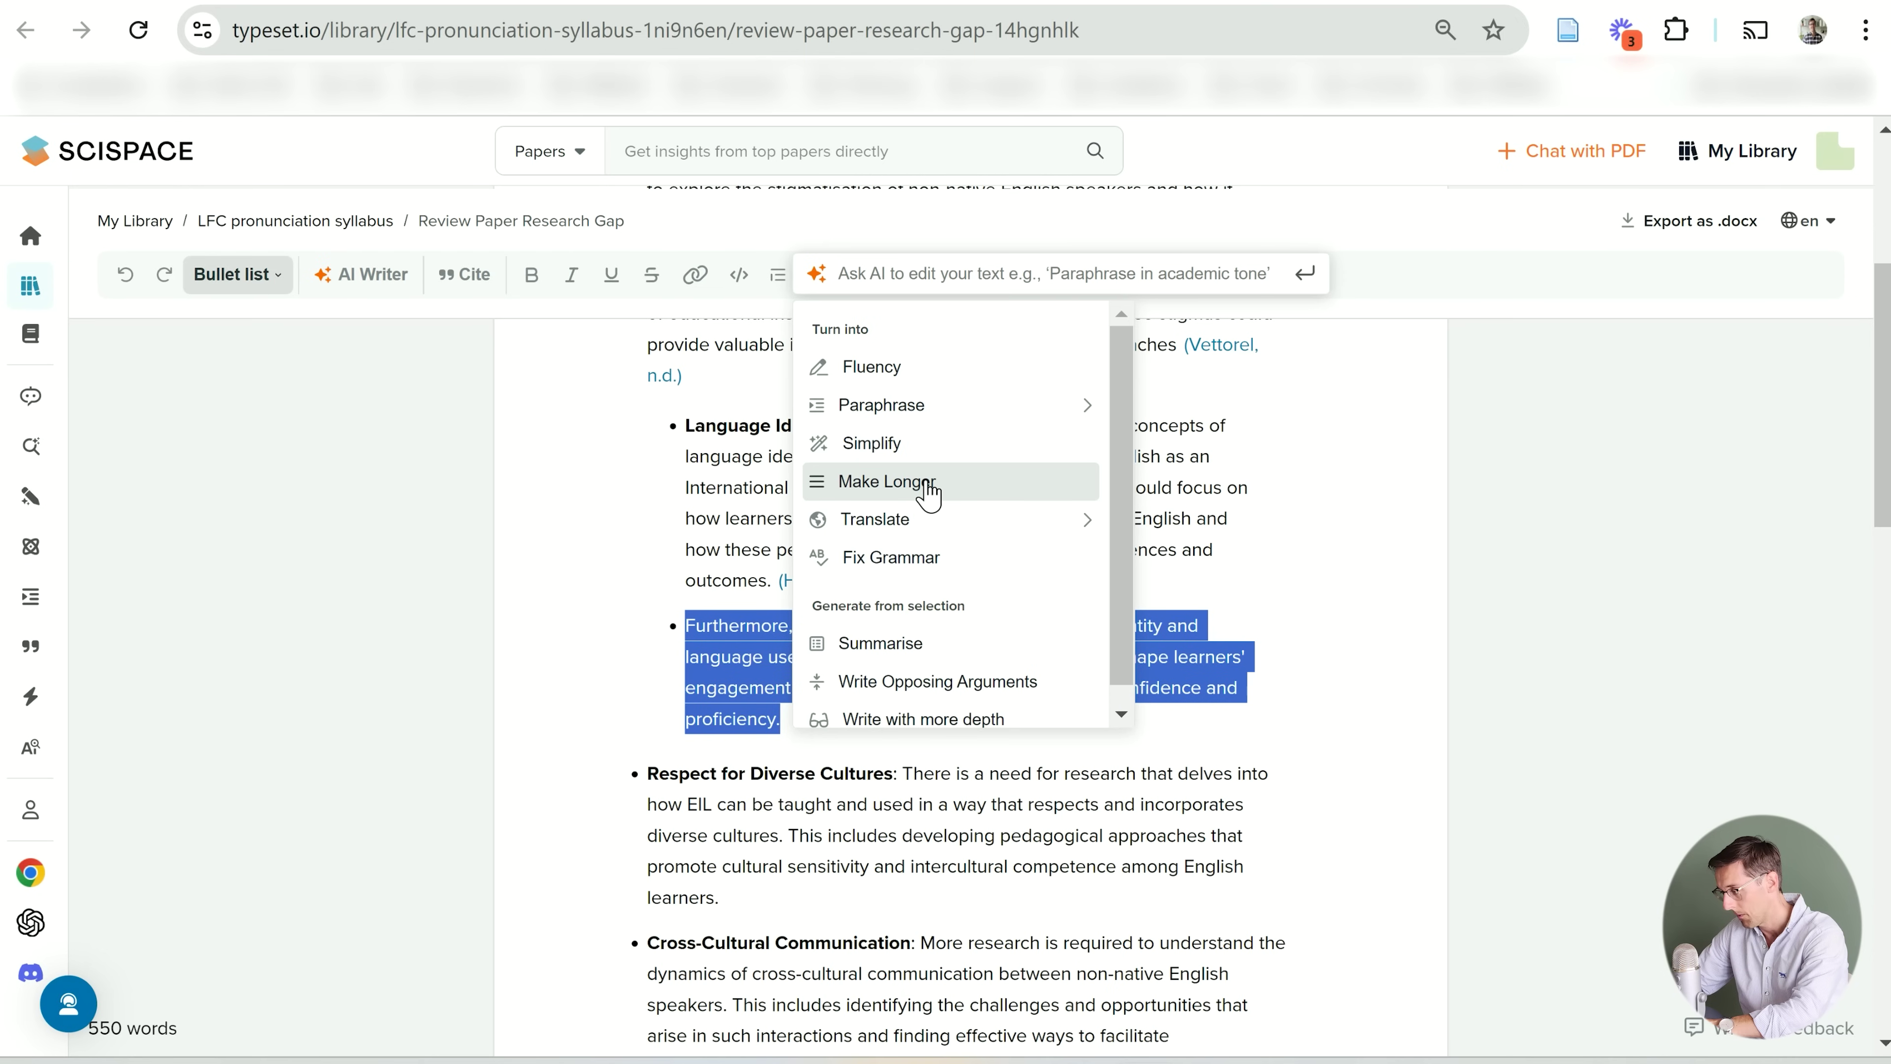
pyautogui.scroll(-1, 929, 491)
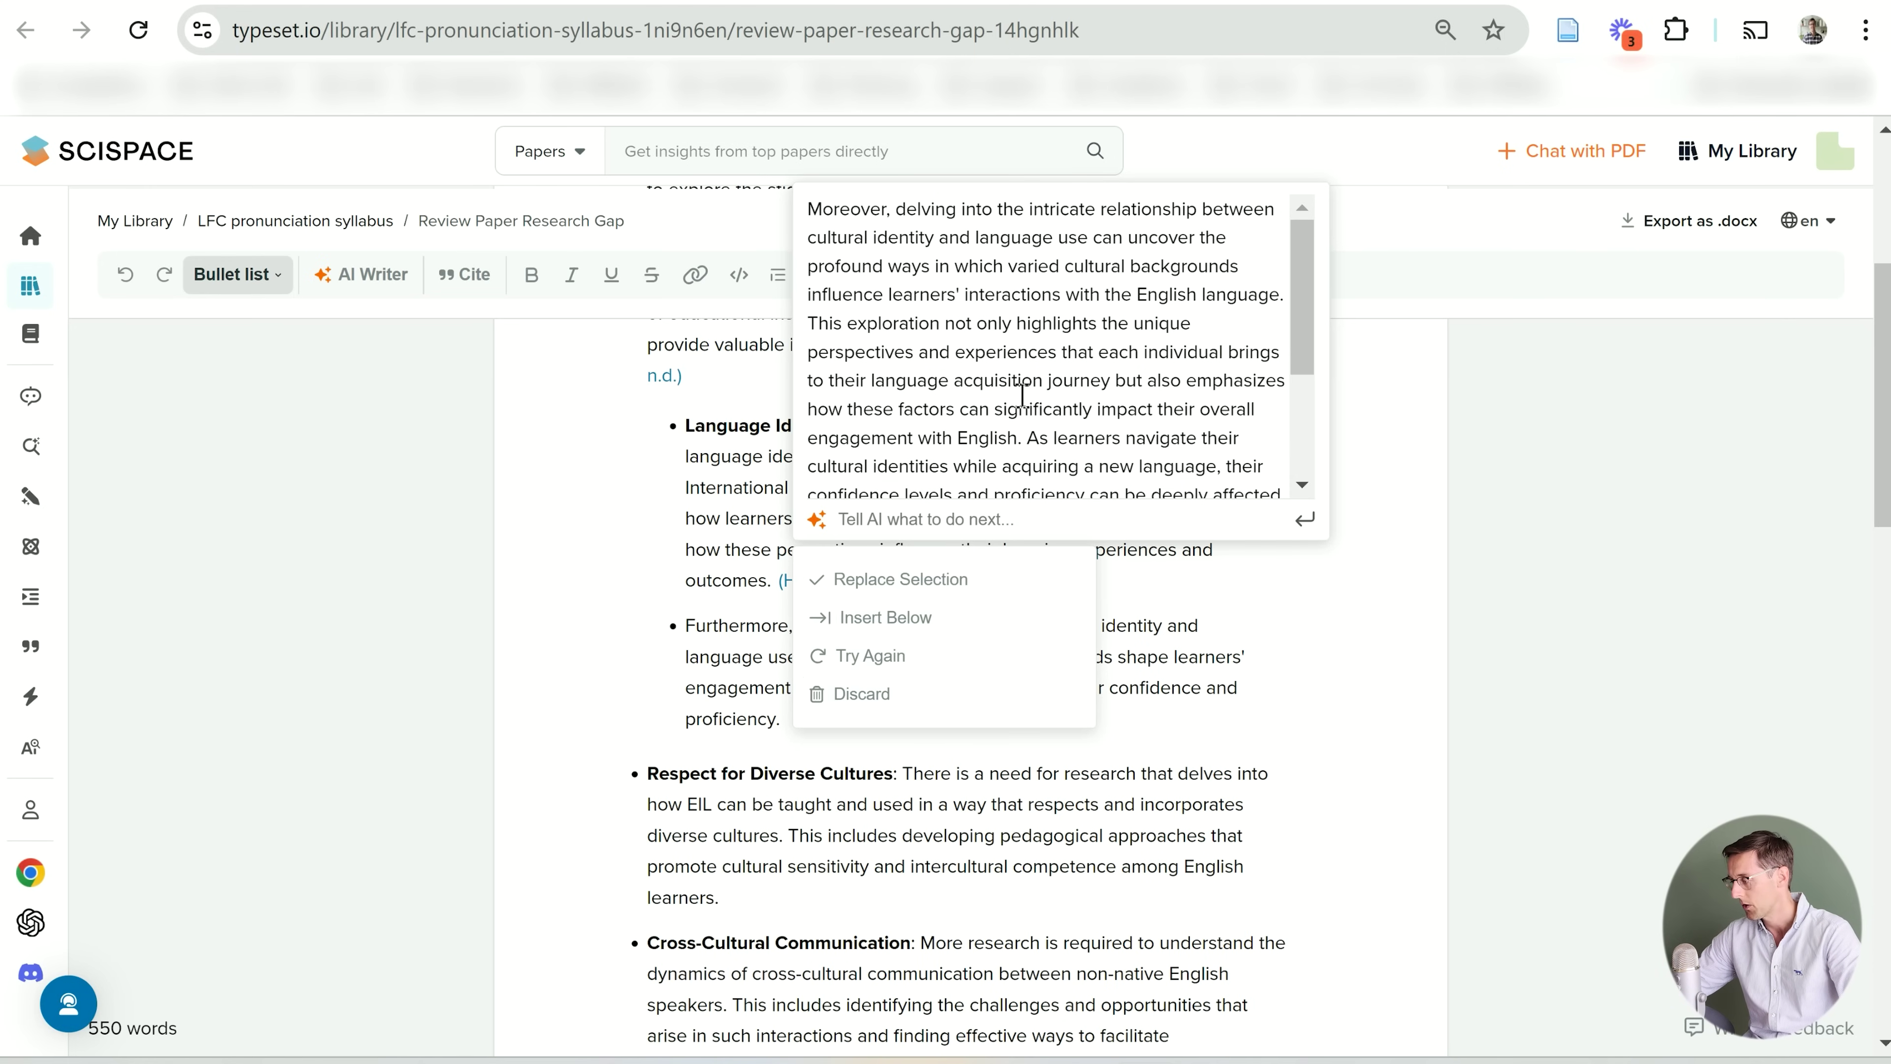
pyautogui.scroll(-3, 1110, 363)
pyautogui.scroll(3, 996, 355)
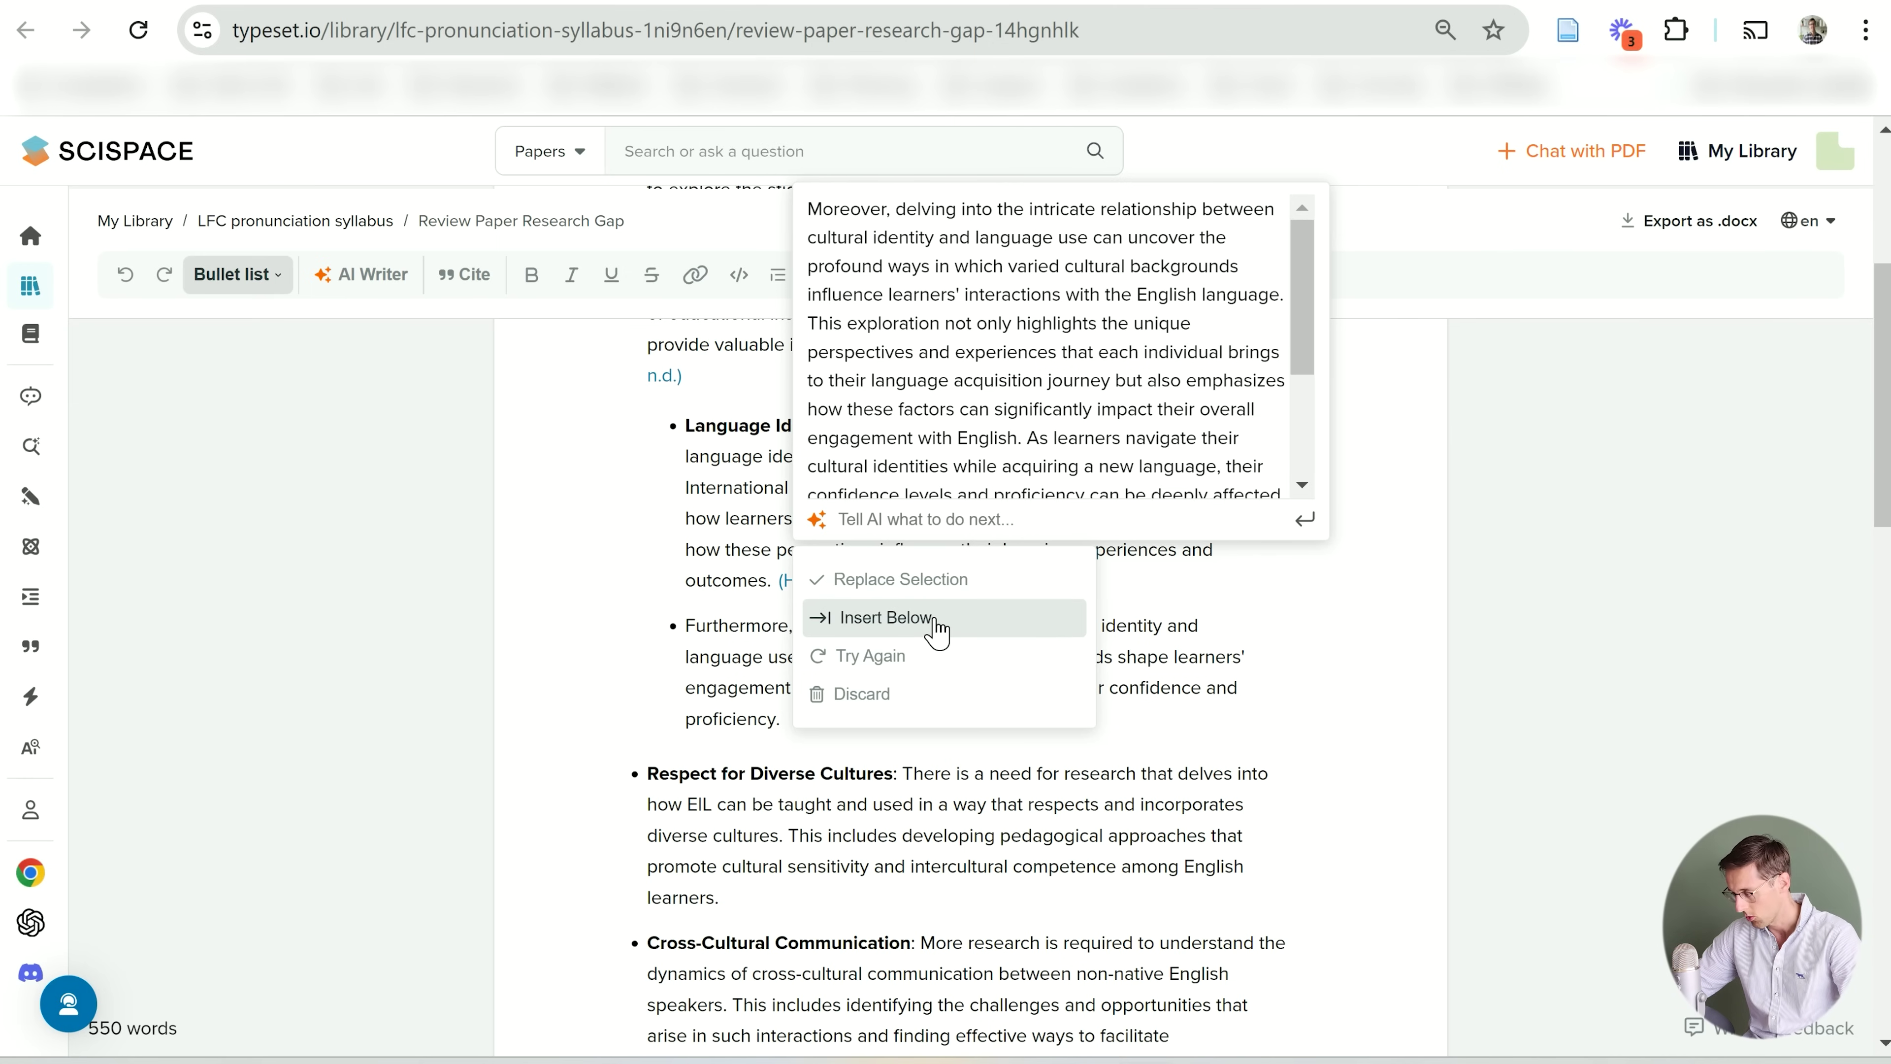
pyautogui.click(901, 618)
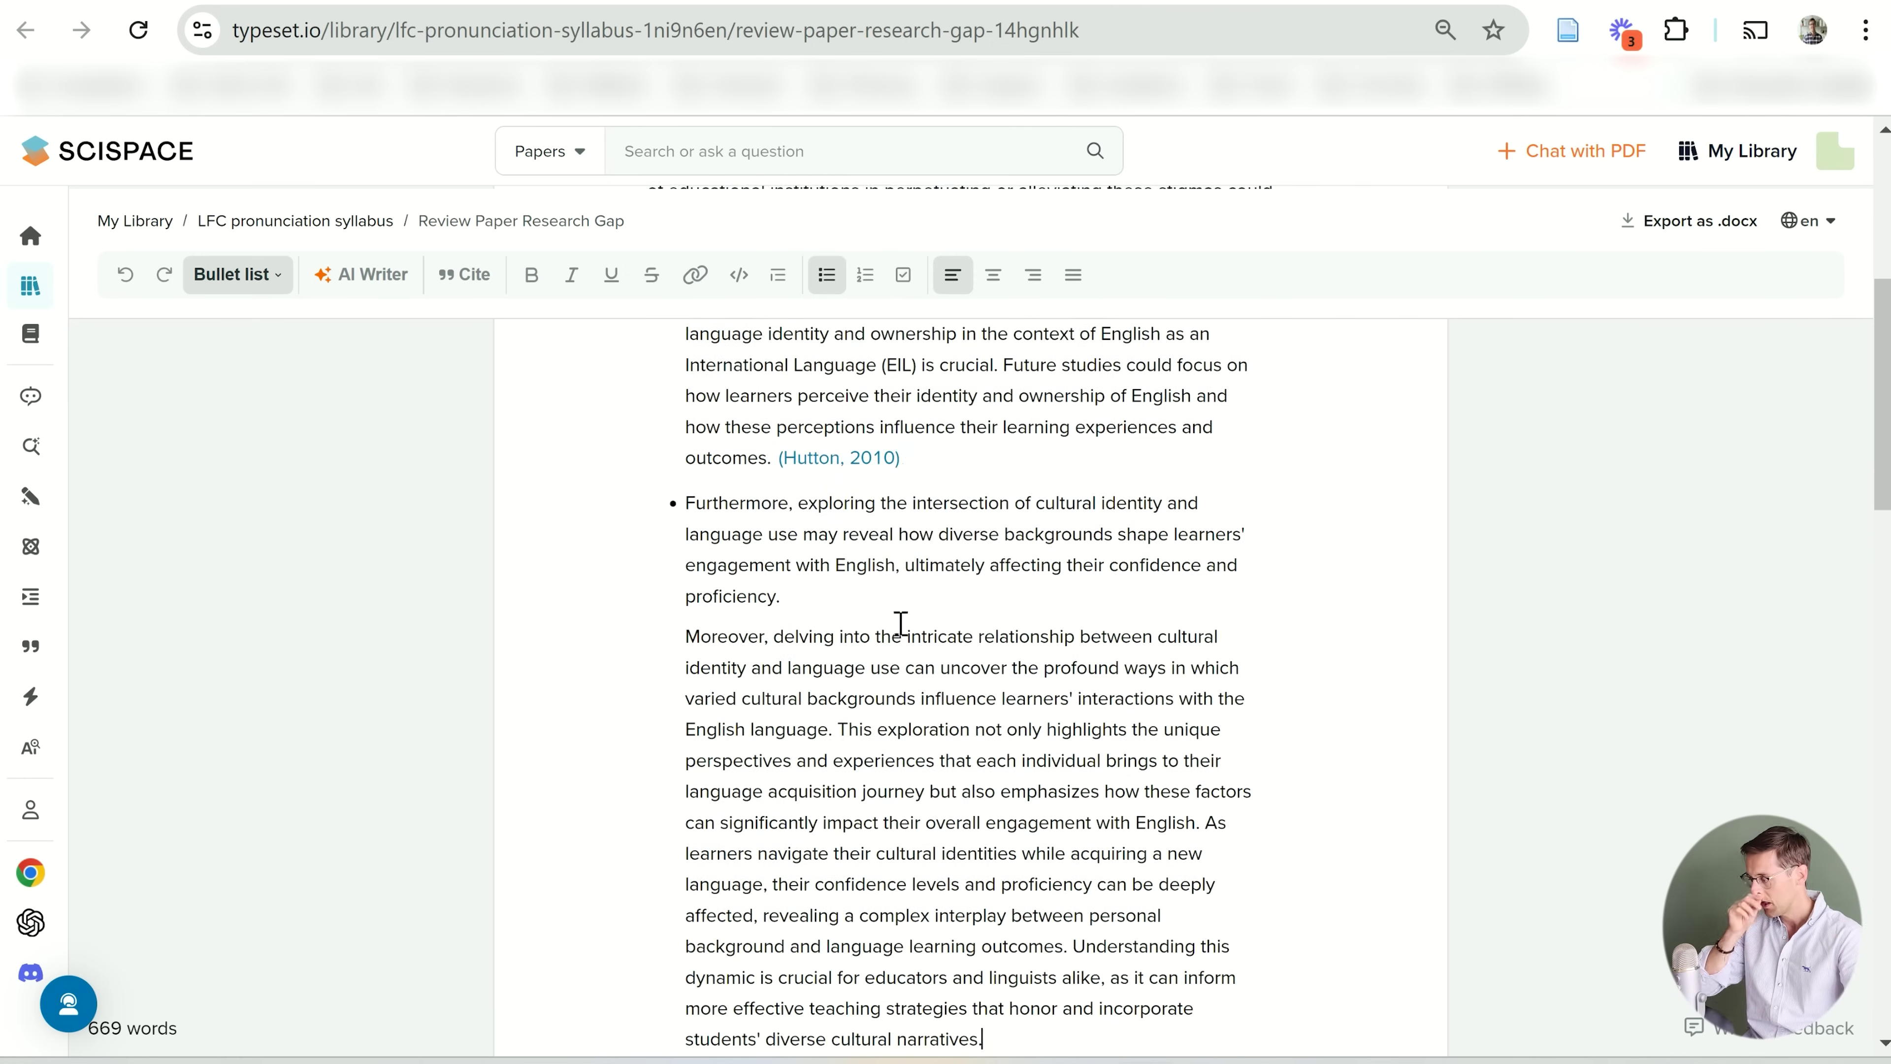
pyautogui.scroll(-2, 900, 623)
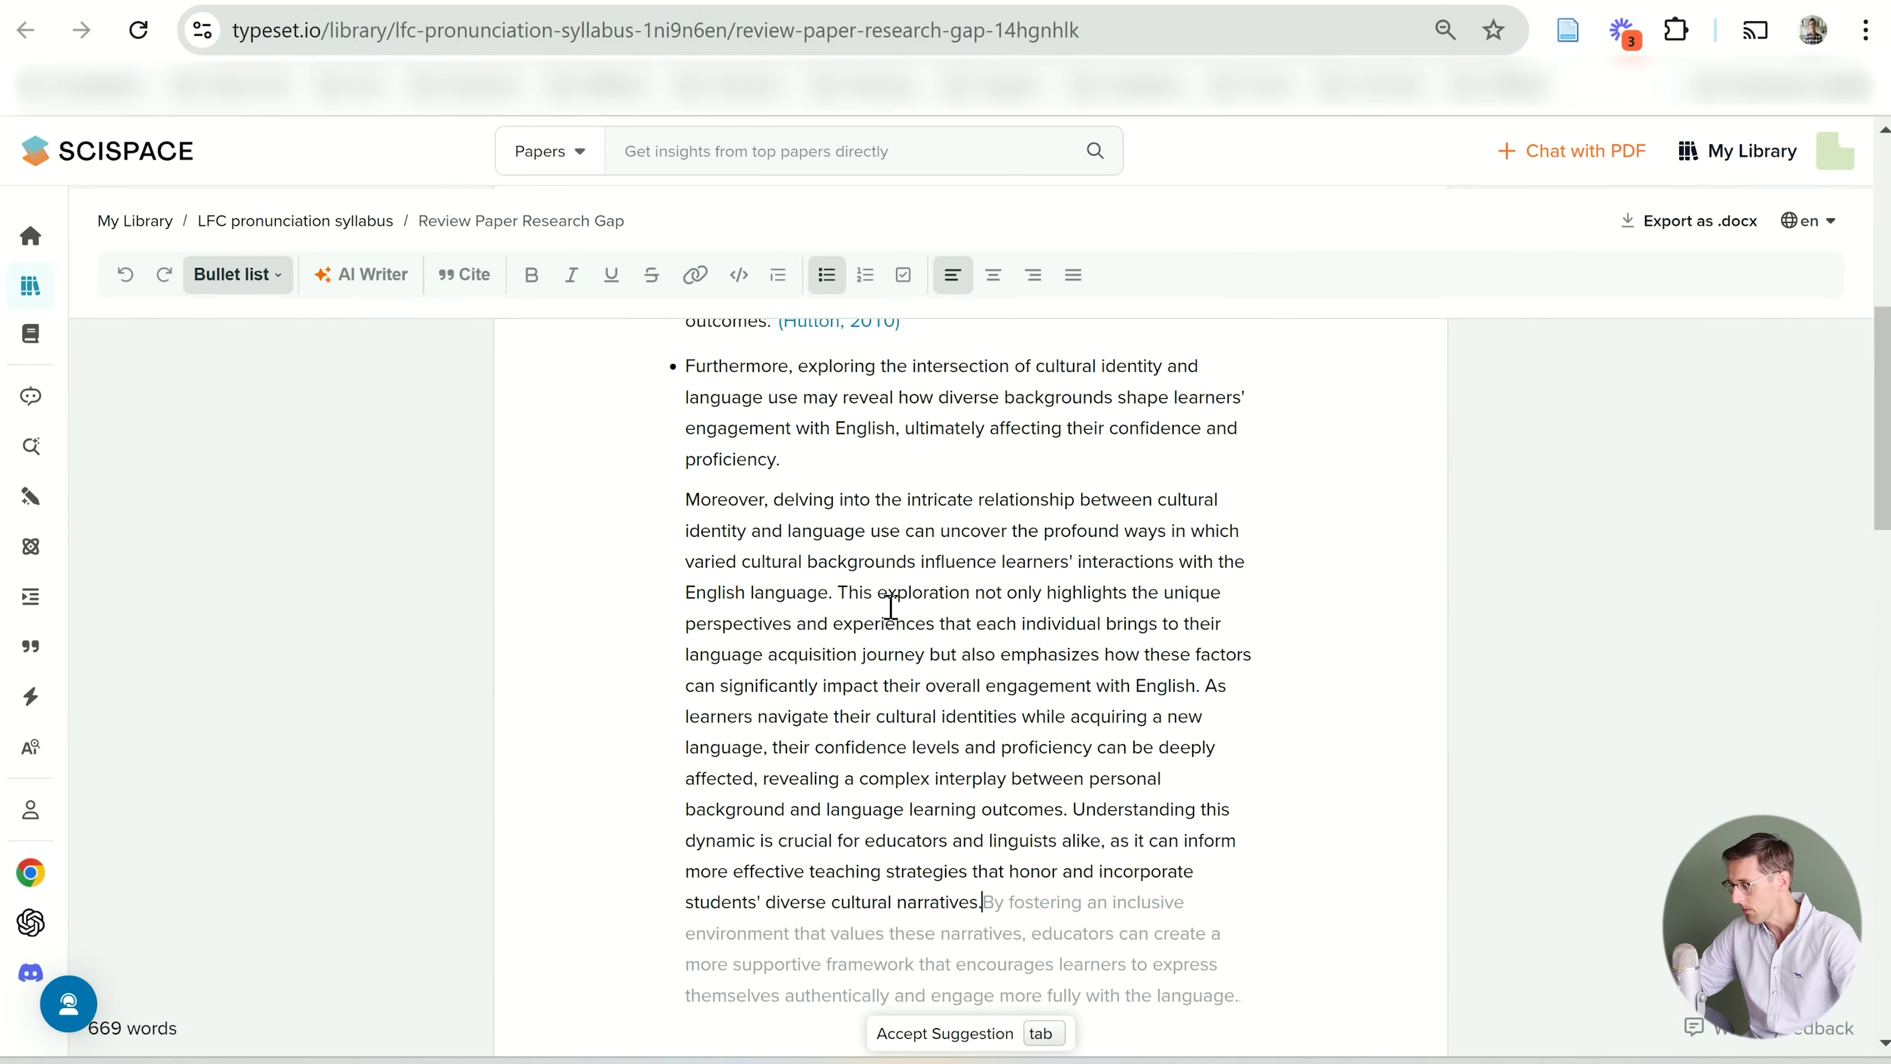
# Have AI Writer write opposing arguments to the "Moreover" paragraph and insert the generated text below it
pyautogui.click(832, 581)
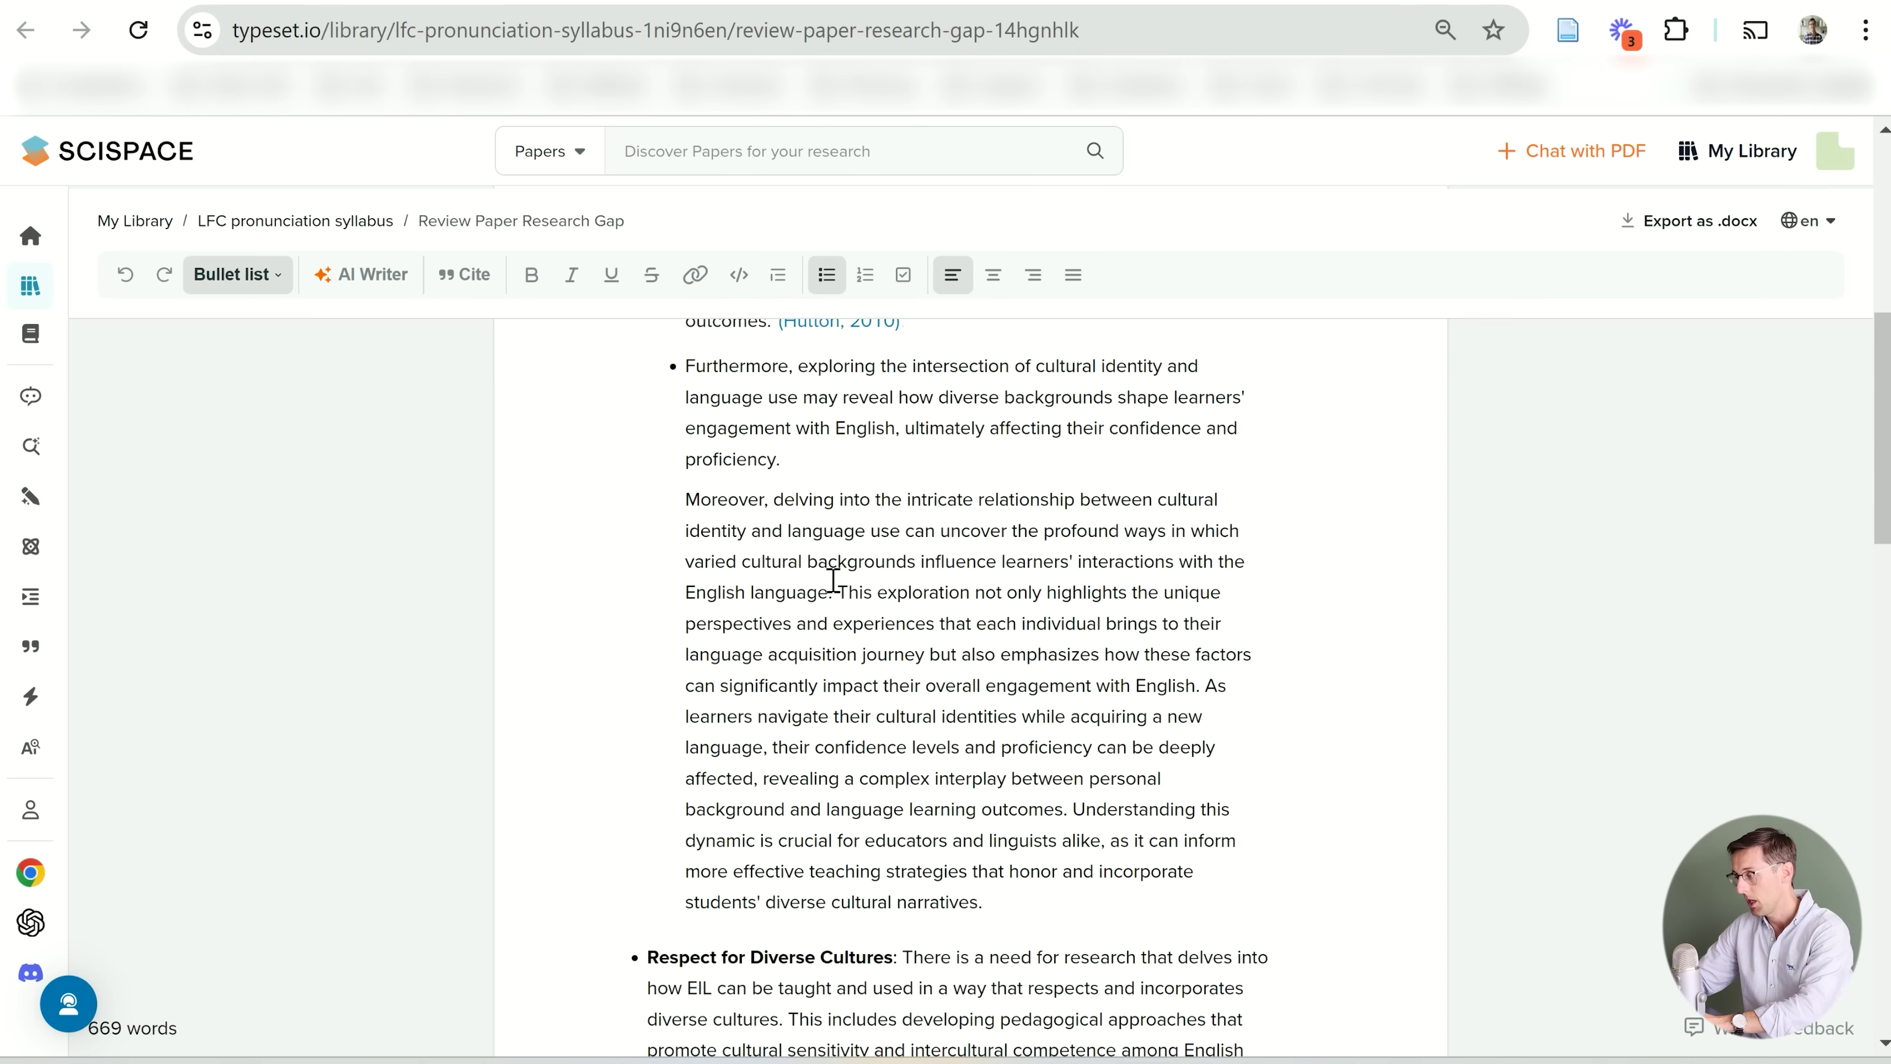
pyautogui.moveTo(684, 498); pyautogui.dragTo(1013, 896)
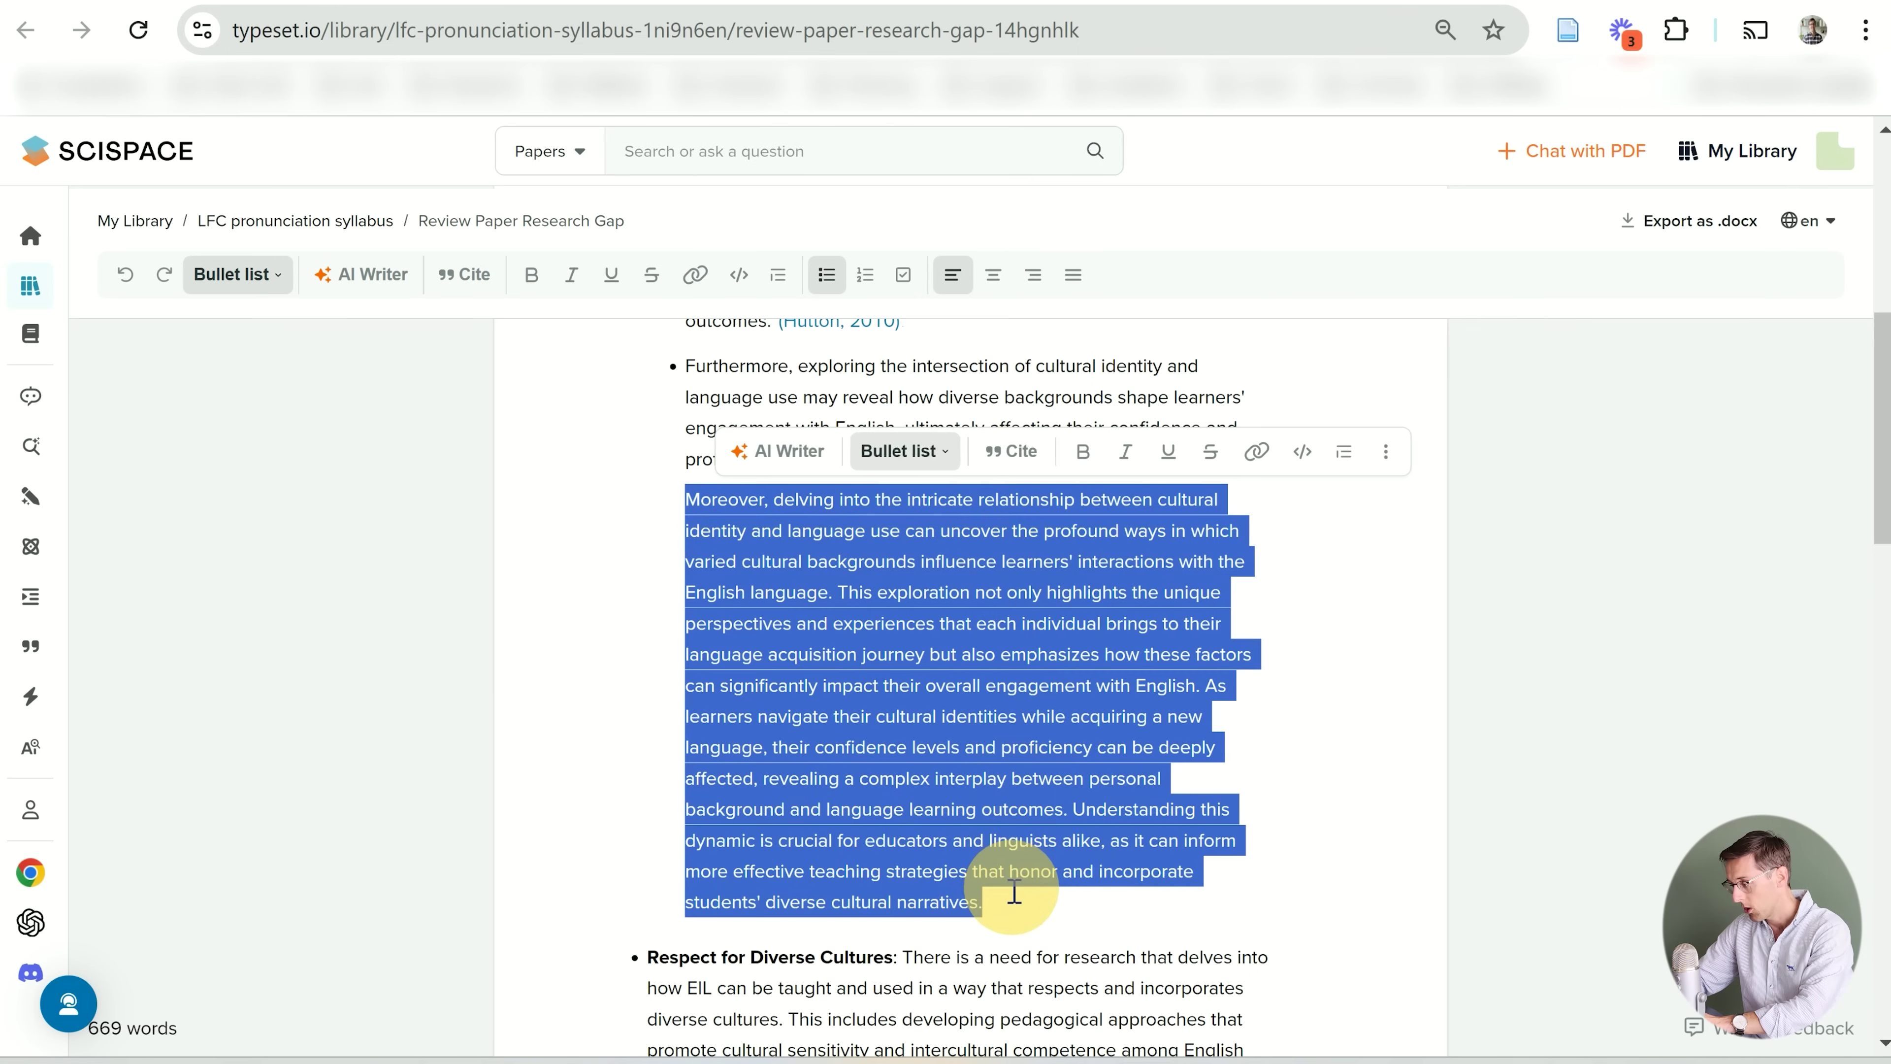
pyautogui.click(766, 451)
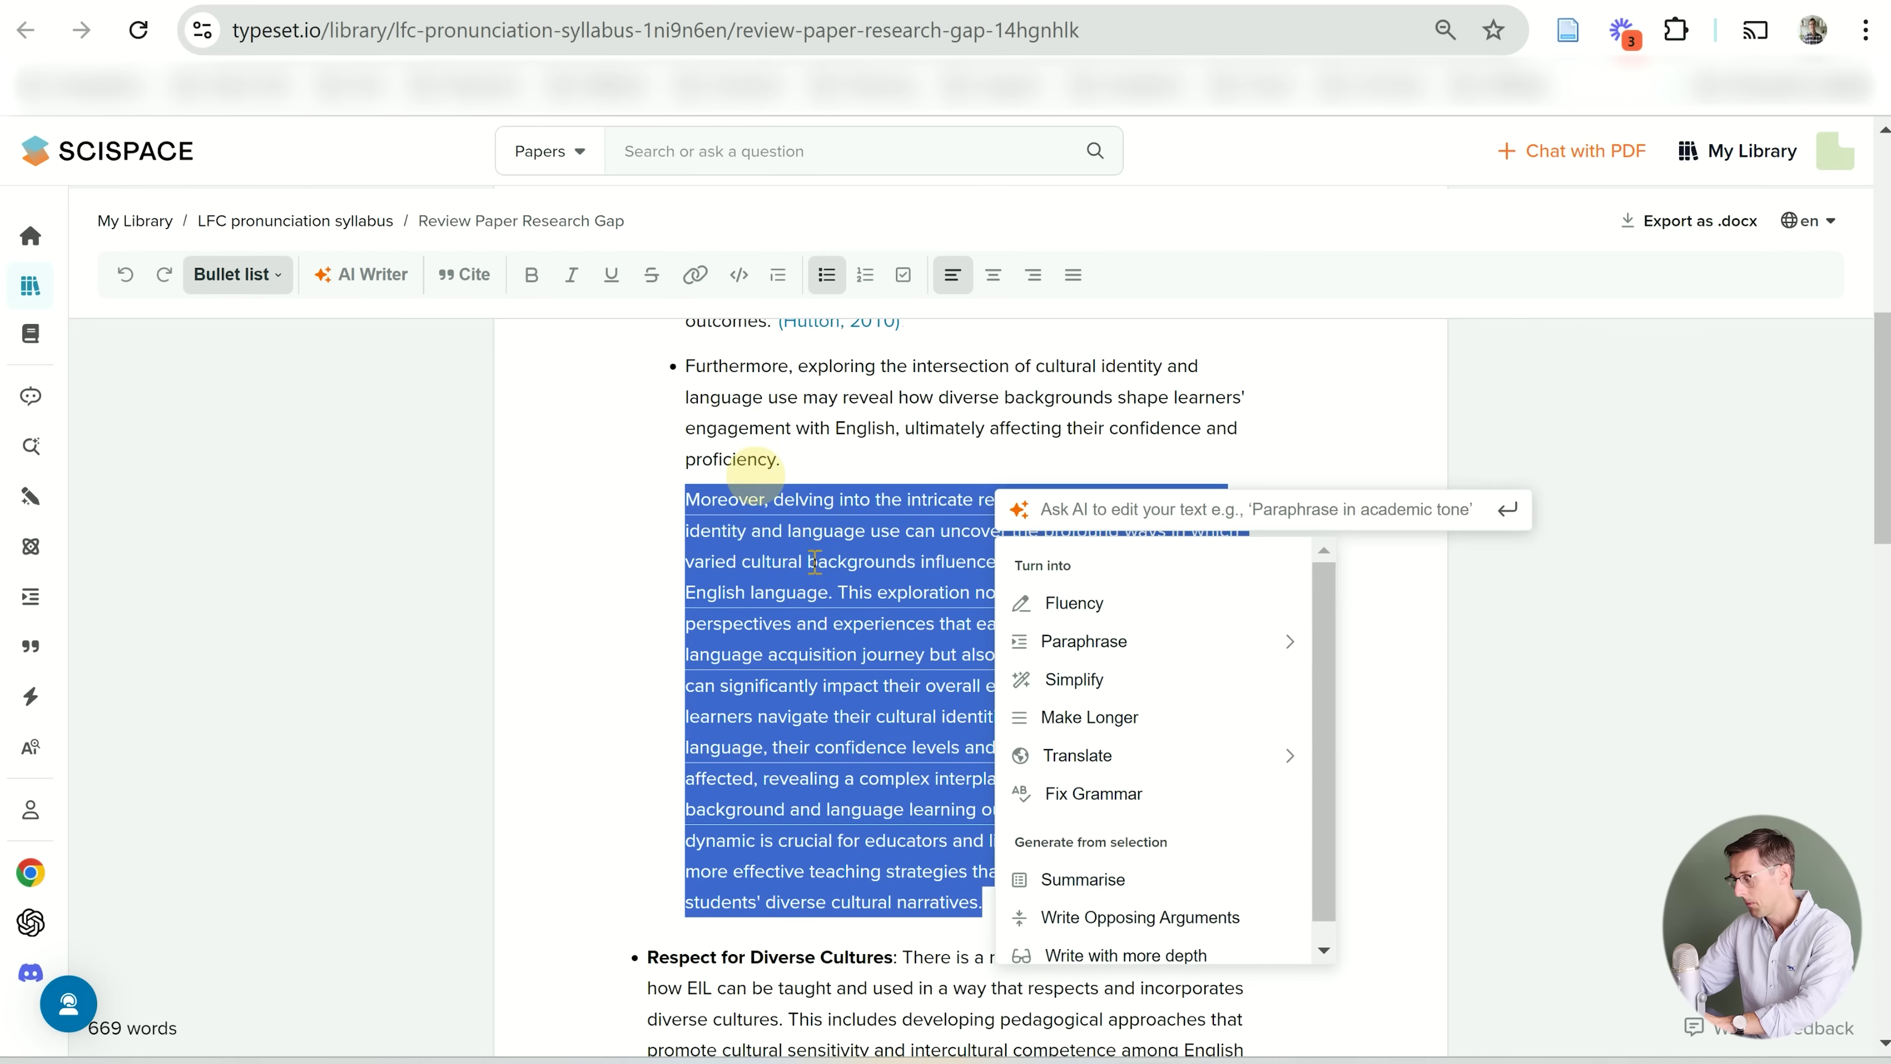
pyautogui.click(1143, 897)
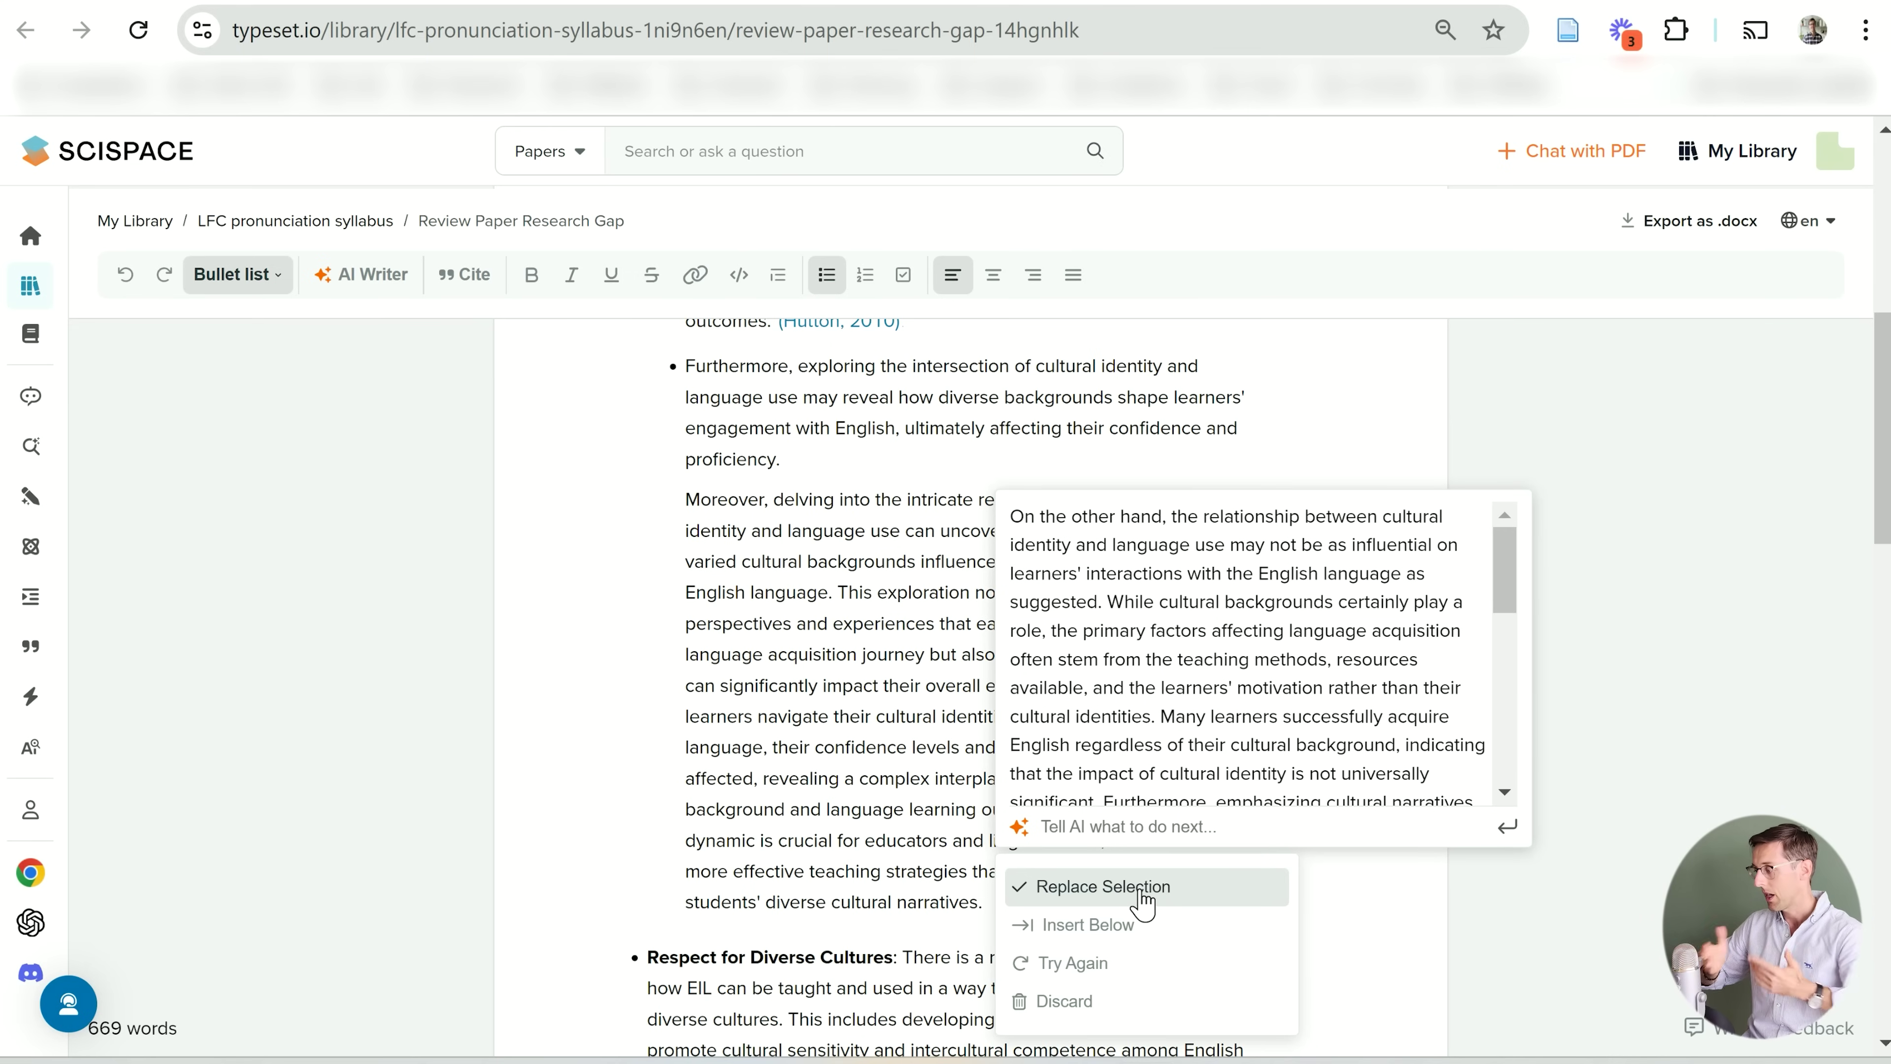
pyautogui.click(1089, 924)
# Read through the inserted "On the other hand" counterarguments and the text around them
pyautogui.scroll(-6, 1042, 856)
pyautogui.scroll(10, 989, 793)
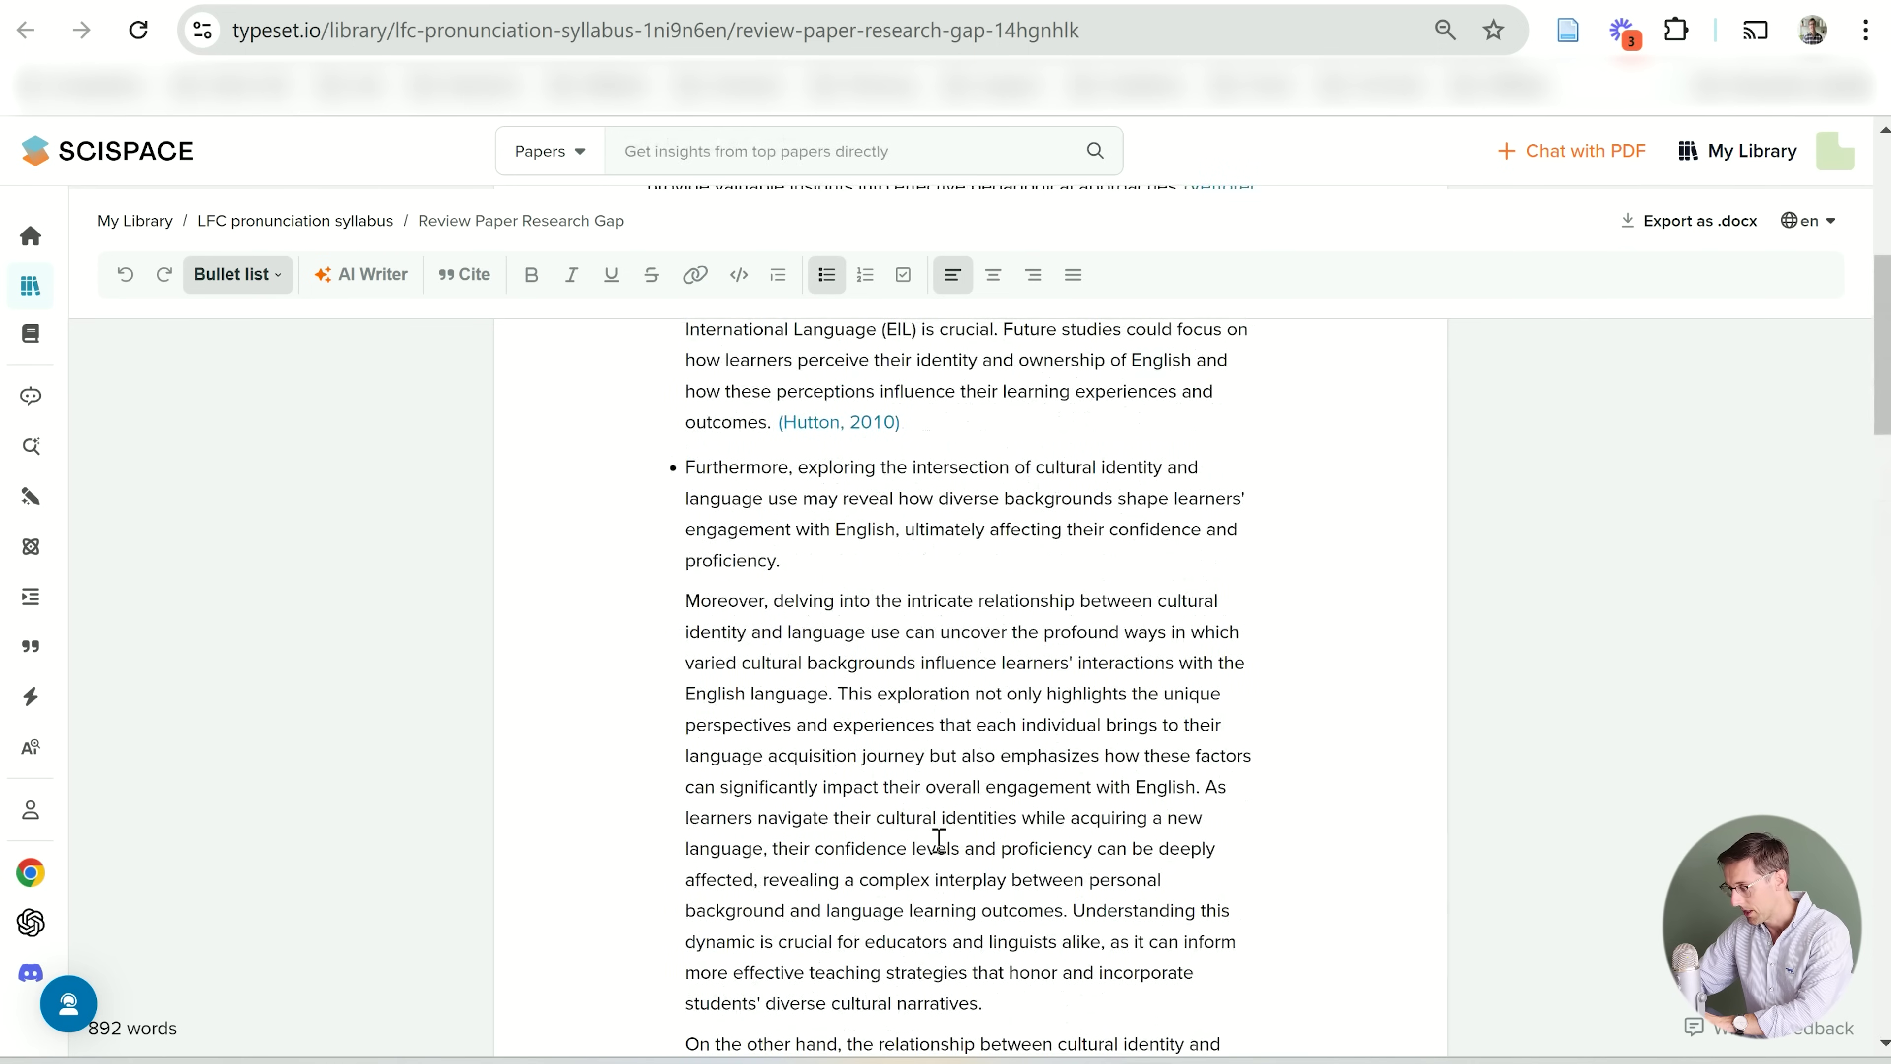
pyautogui.scroll(-6, 939, 839)
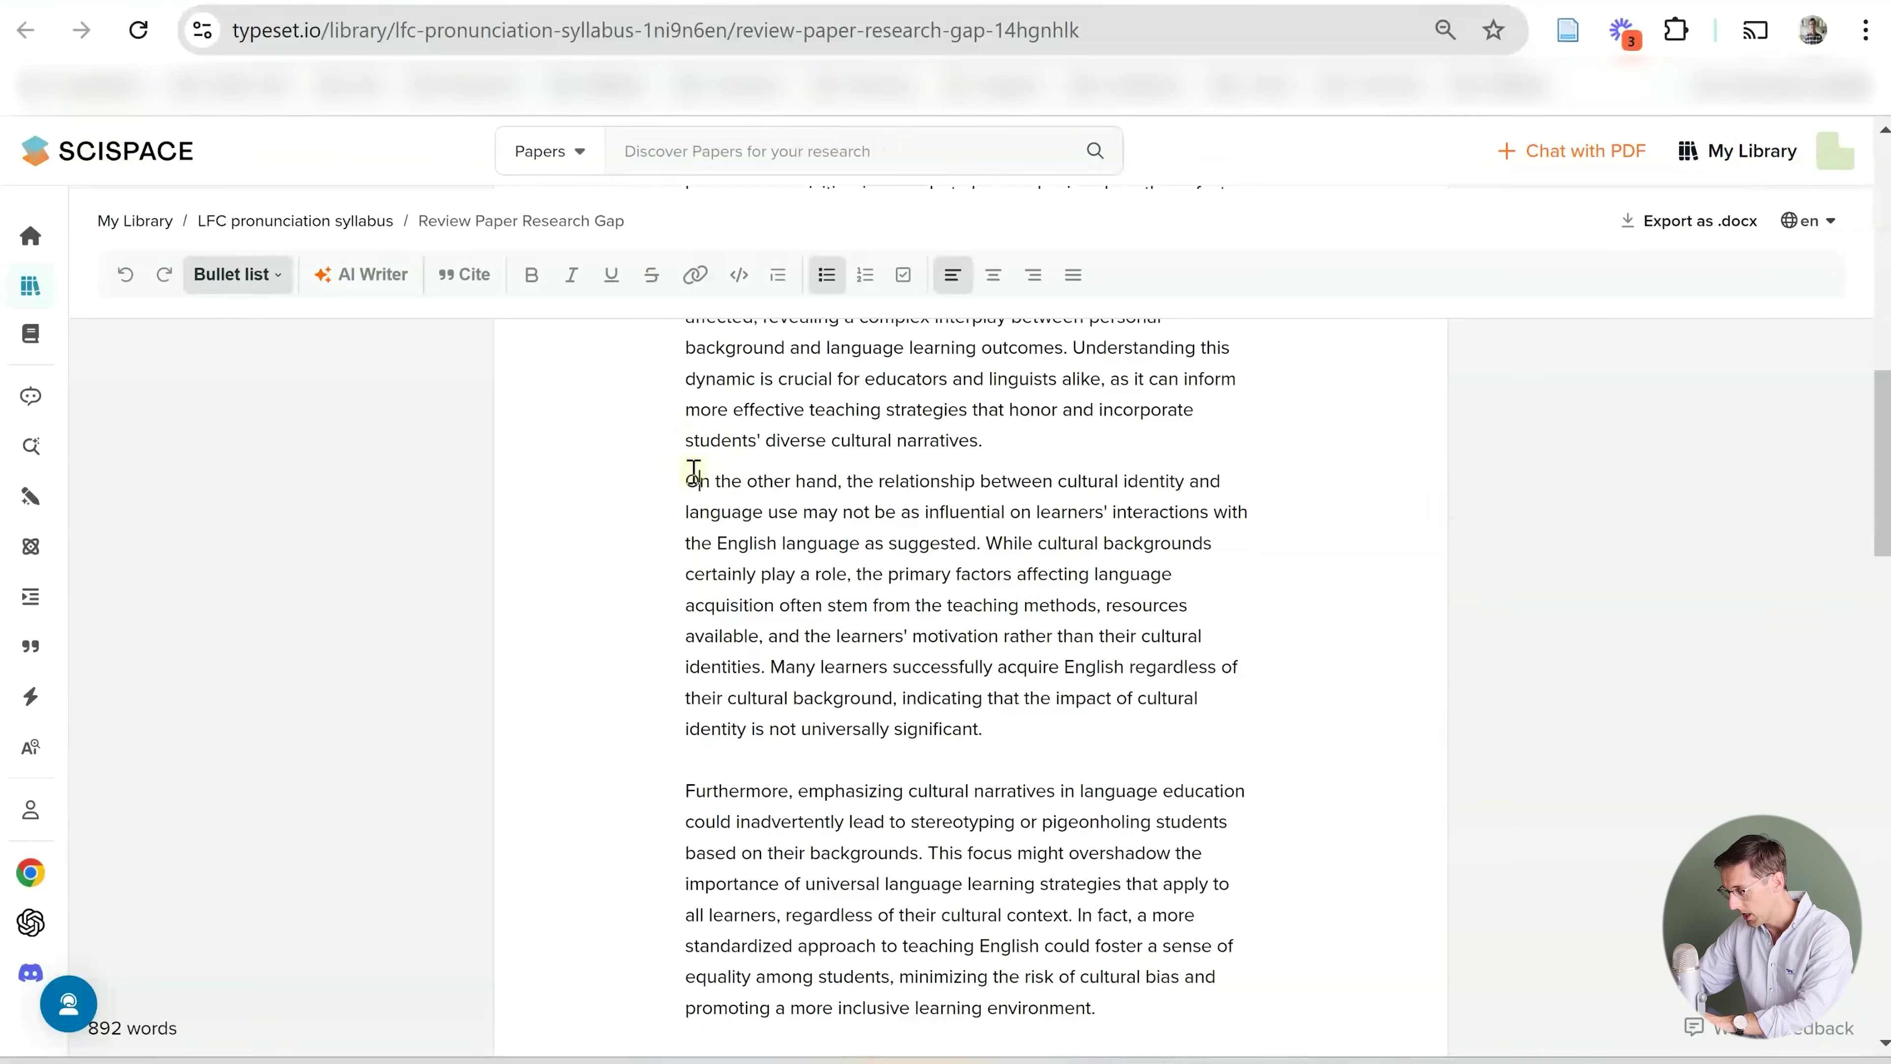
pyautogui.moveTo(685, 480); pyautogui.dragTo(983, 729)
pyautogui.click(894, 705)
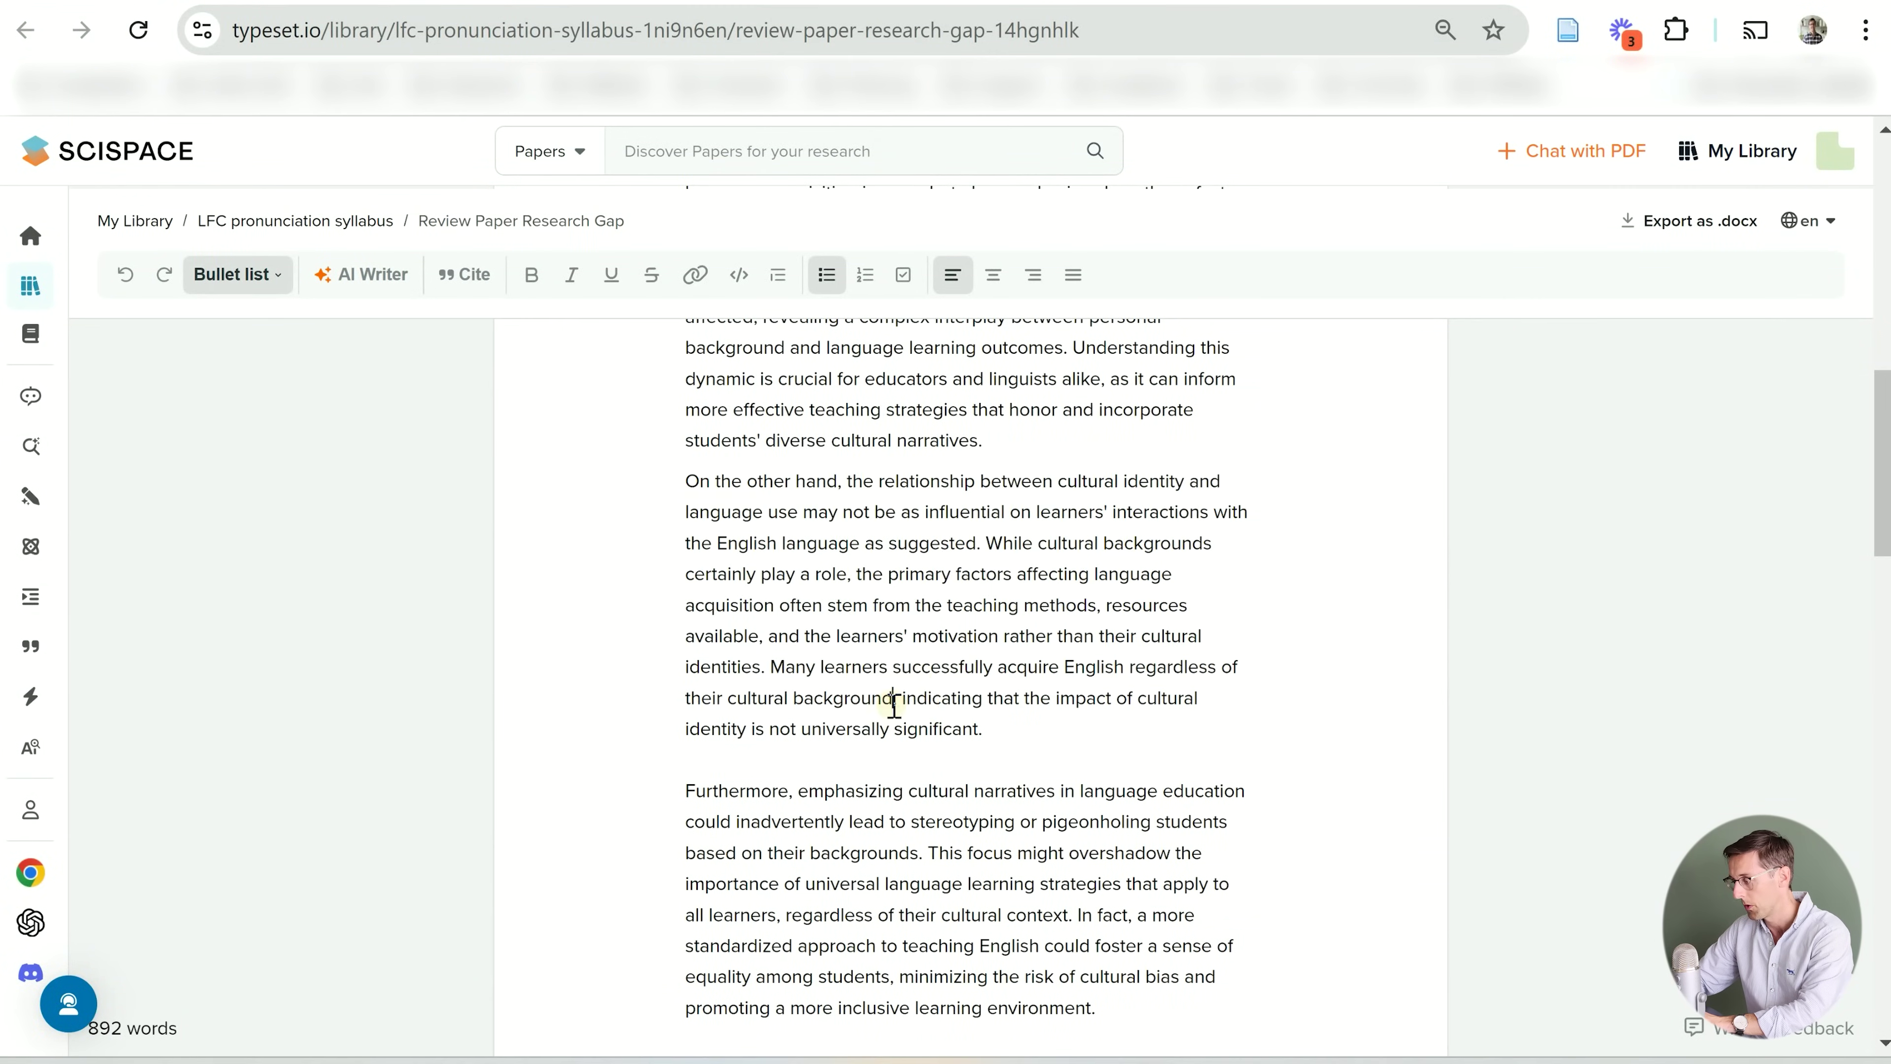
pyautogui.scroll(-4, 894, 705)
pyautogui.scroll(-3, 893, 704)
pyautogui.scroll(8, 894, 705)
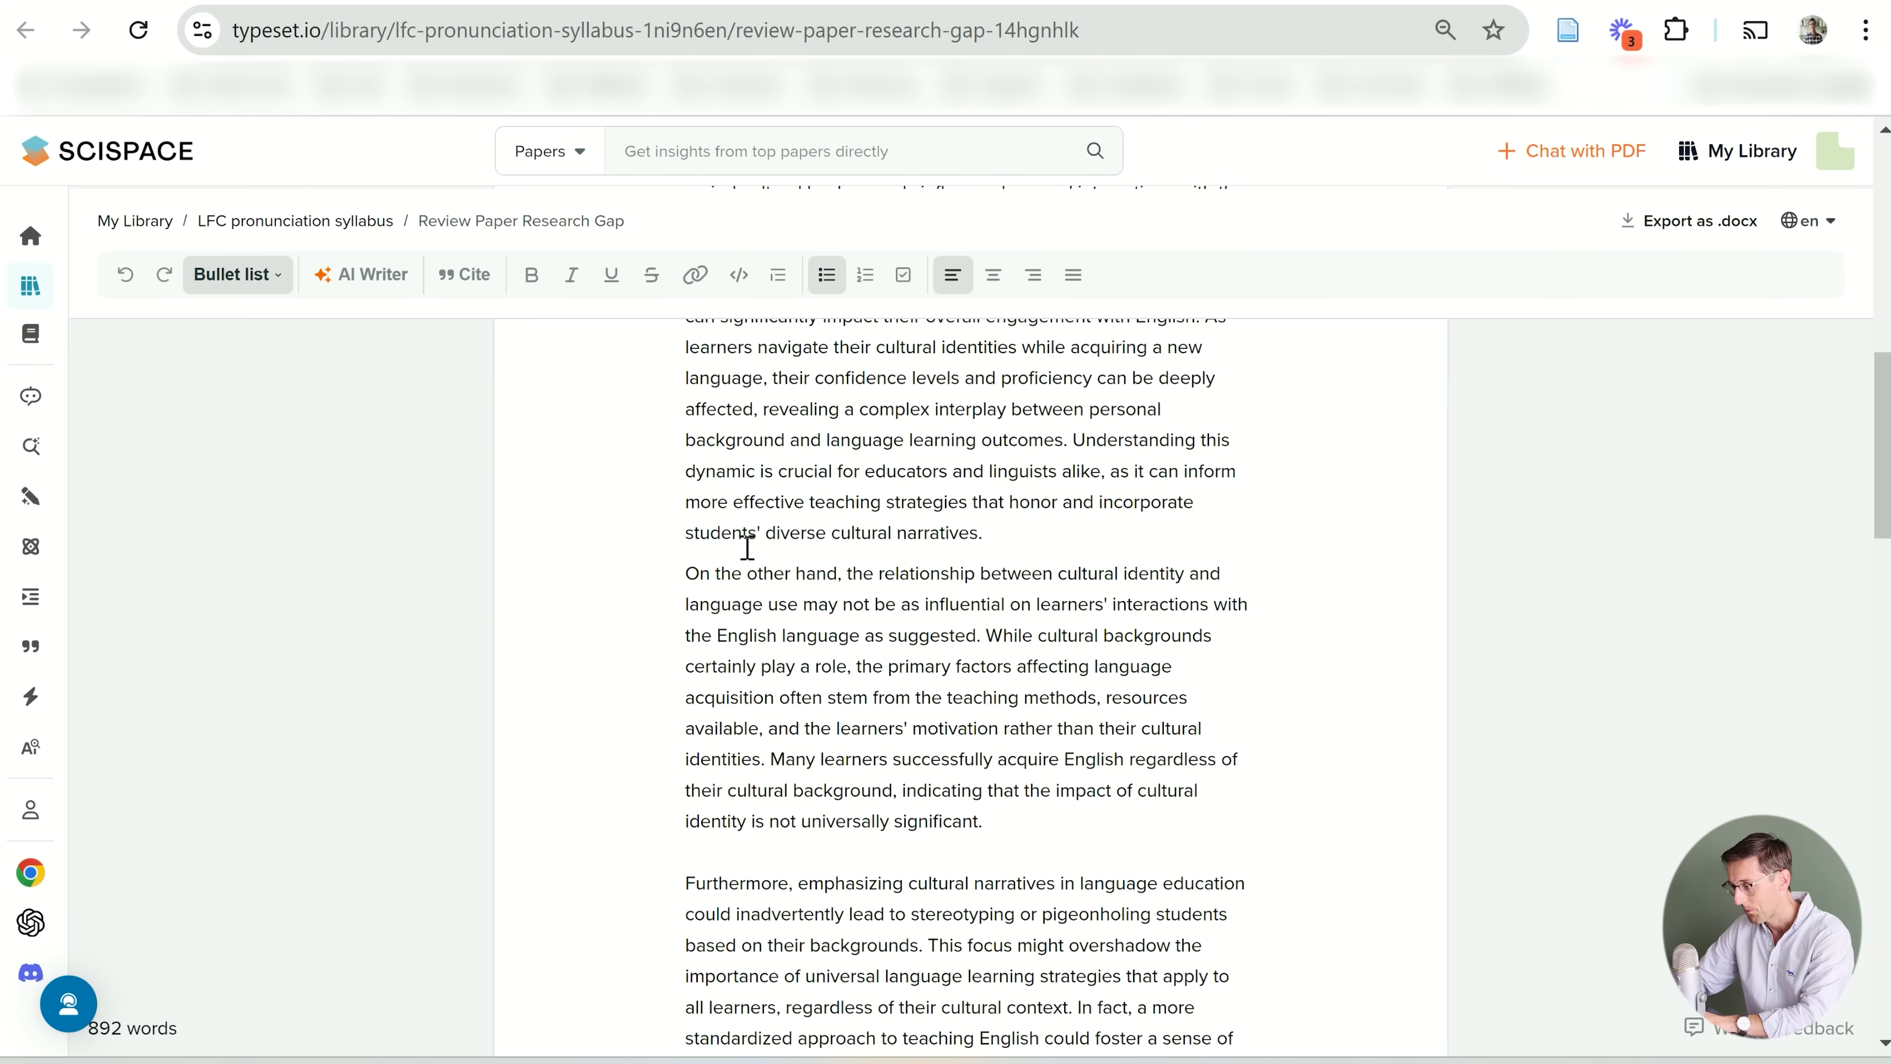
# Try AI Writer's Fix Grammar on the "Moreover" paragraph and dismiss the generated version
pyautogui.scroll(3, 978, 782)
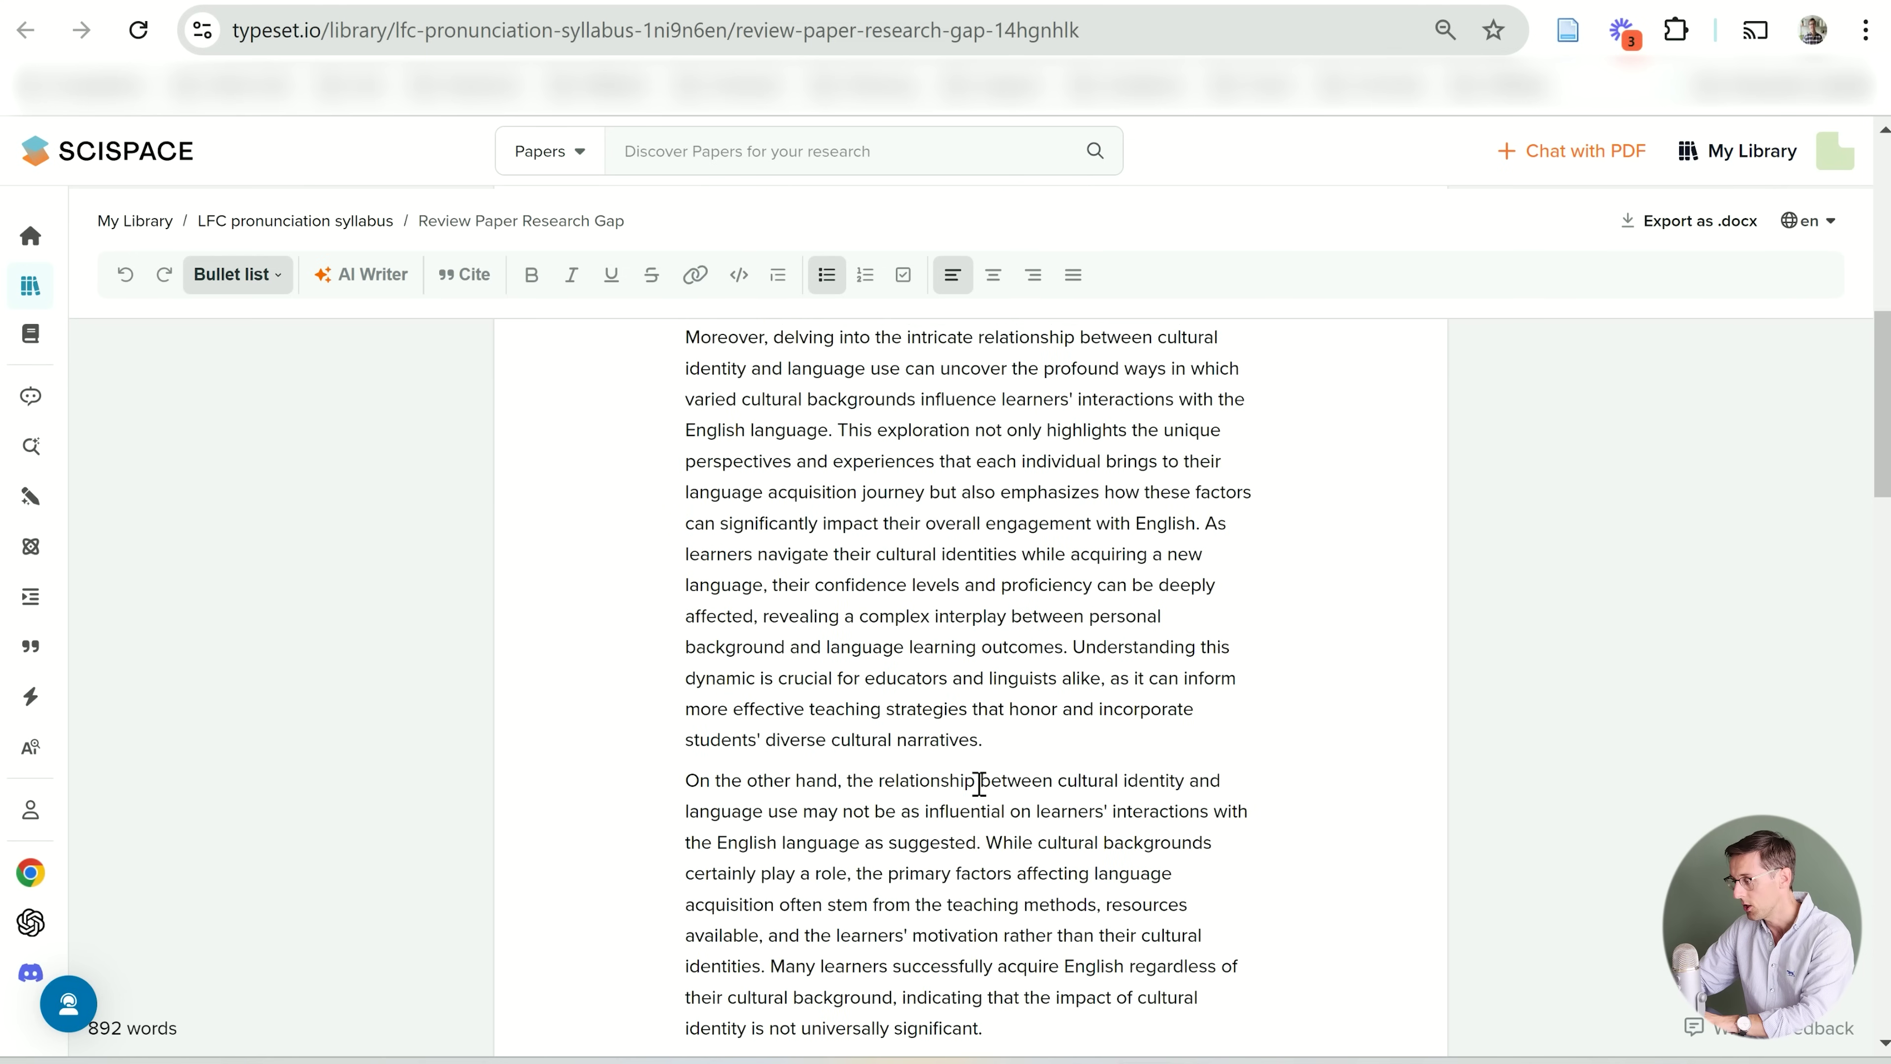
pyautogui.moveTo(680, 346); pyautogui.dragTo(986, 741)
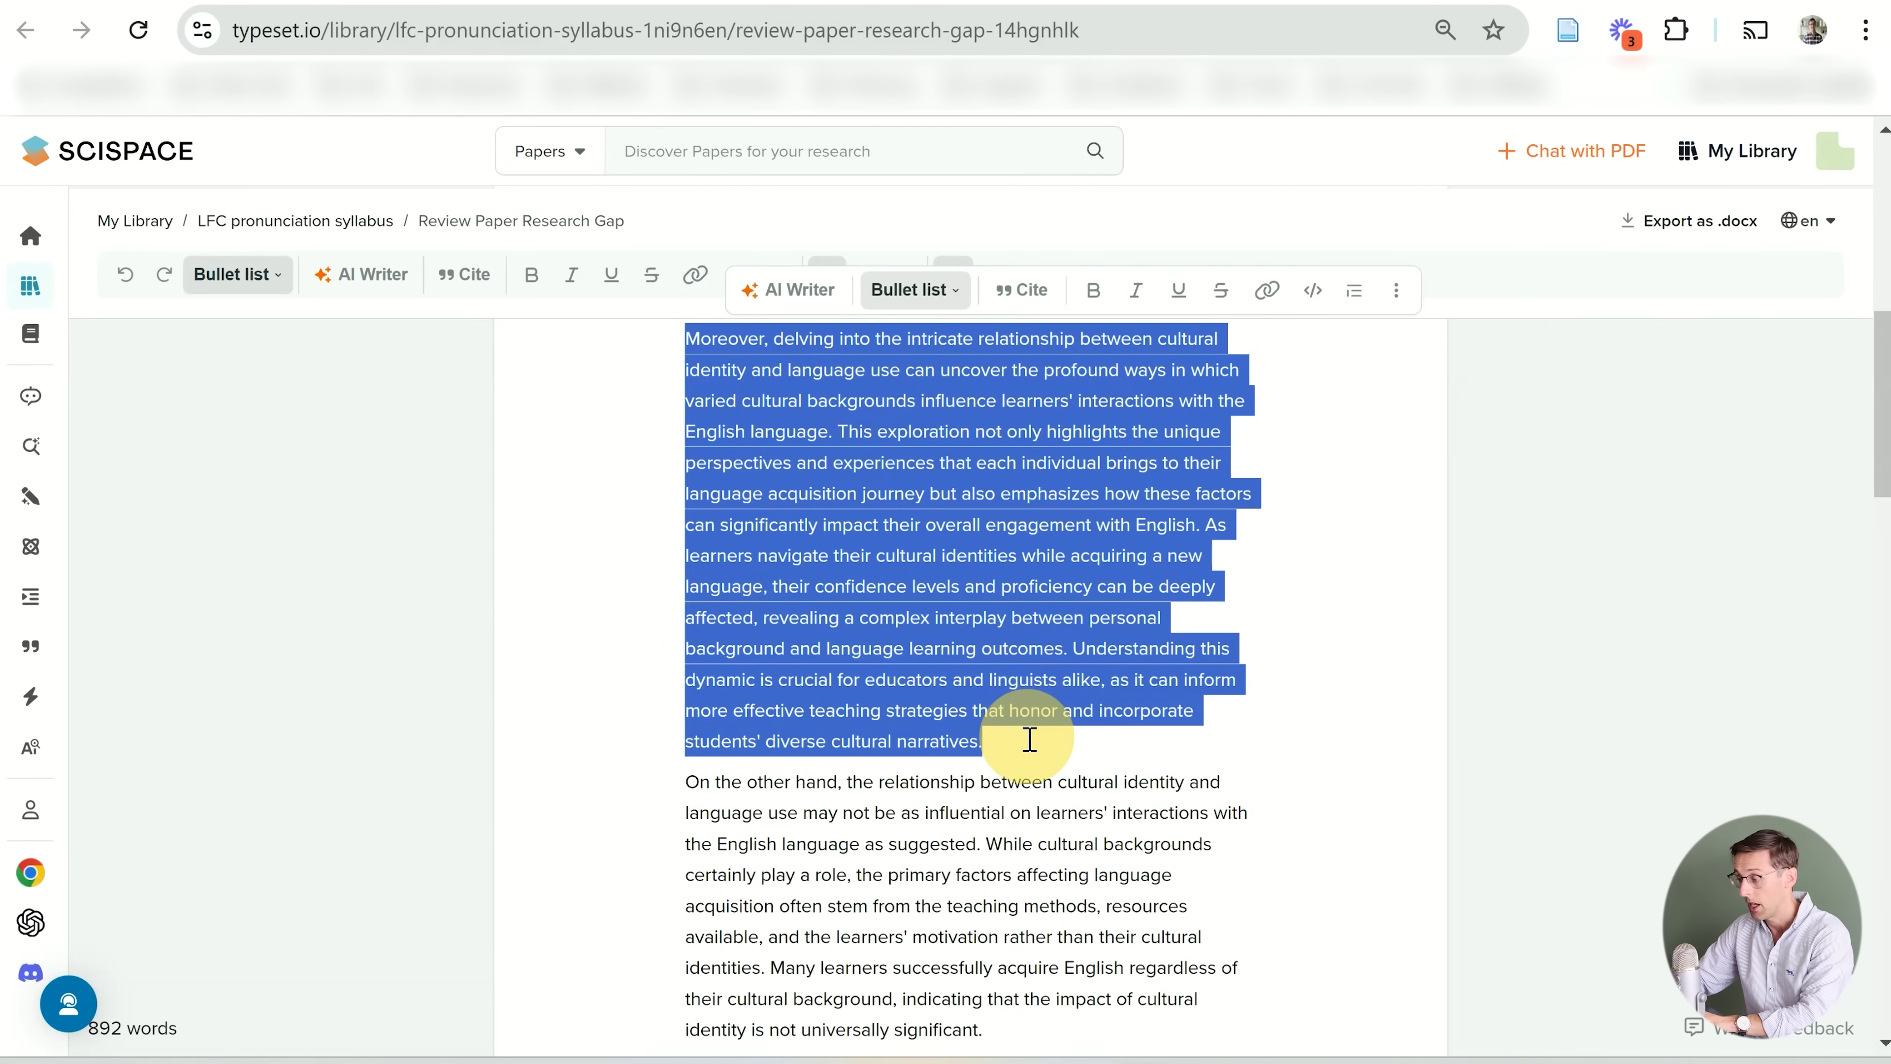
pyautogui.click(381, 283)
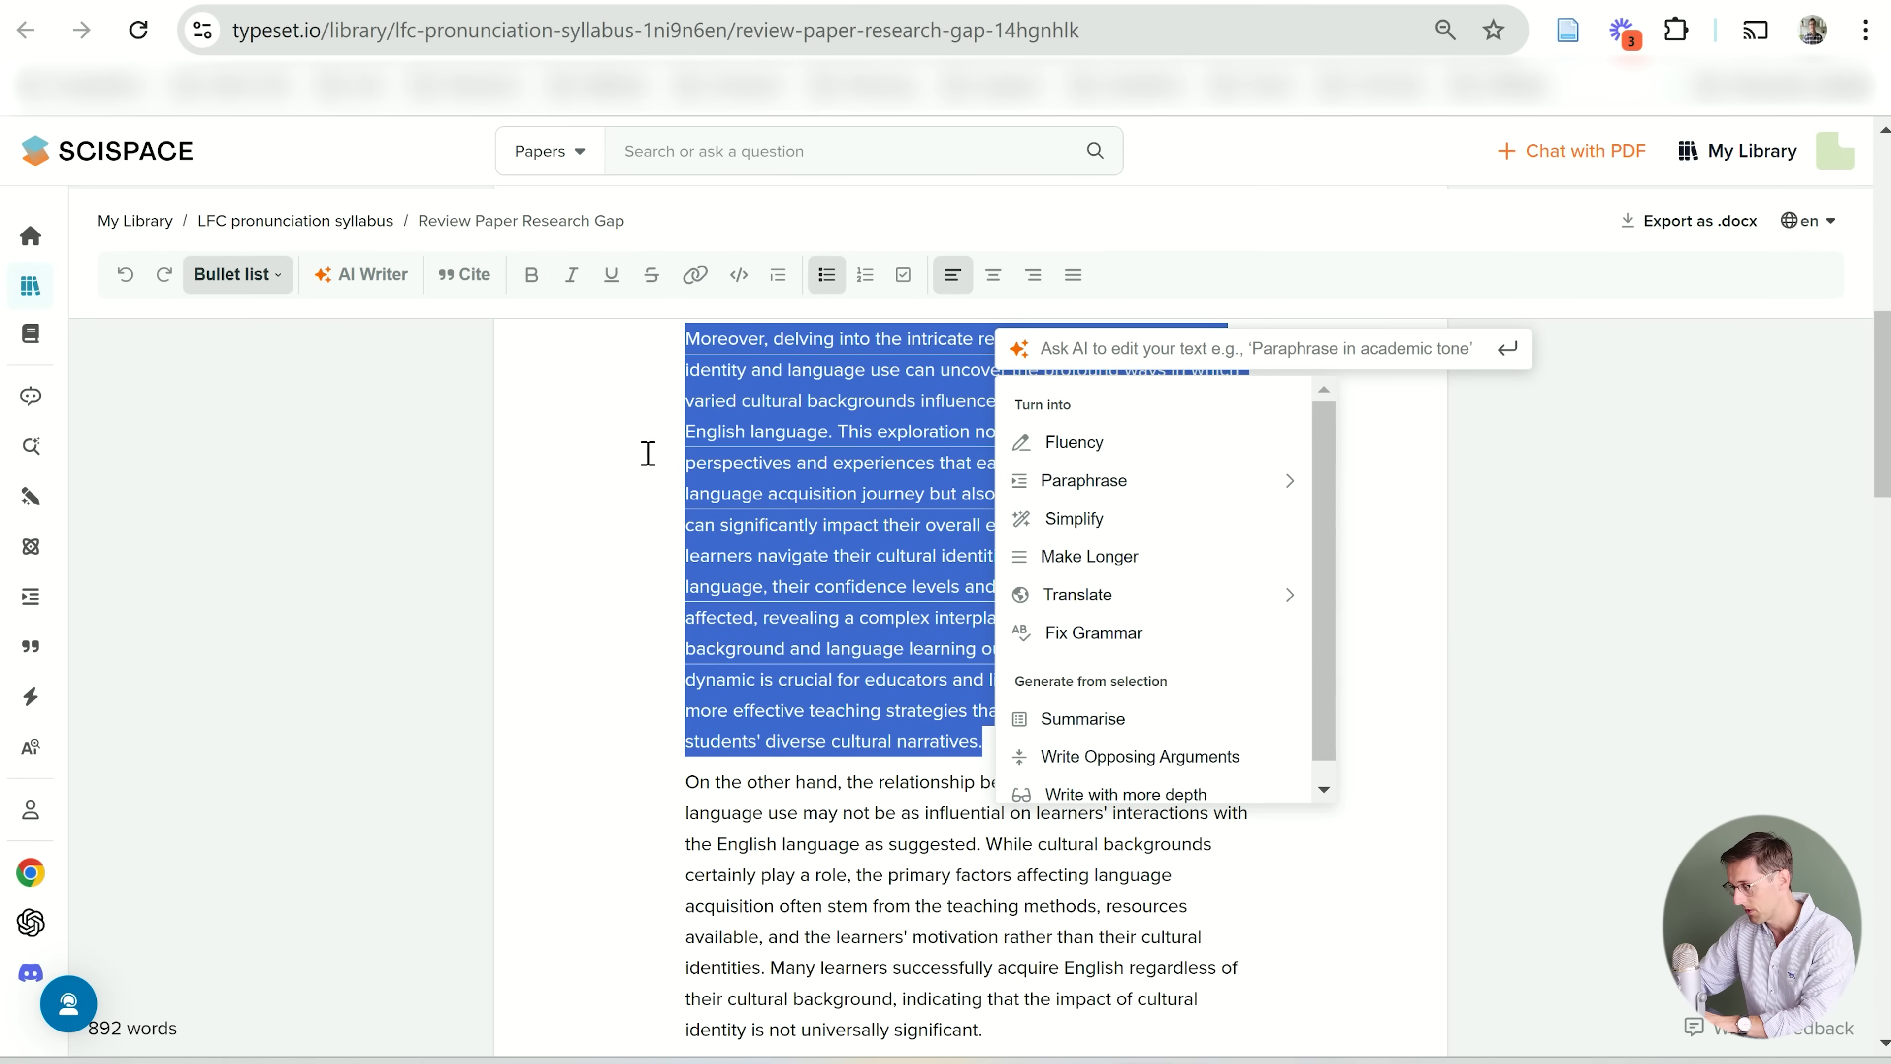
pyautogui.click(1109, 639)
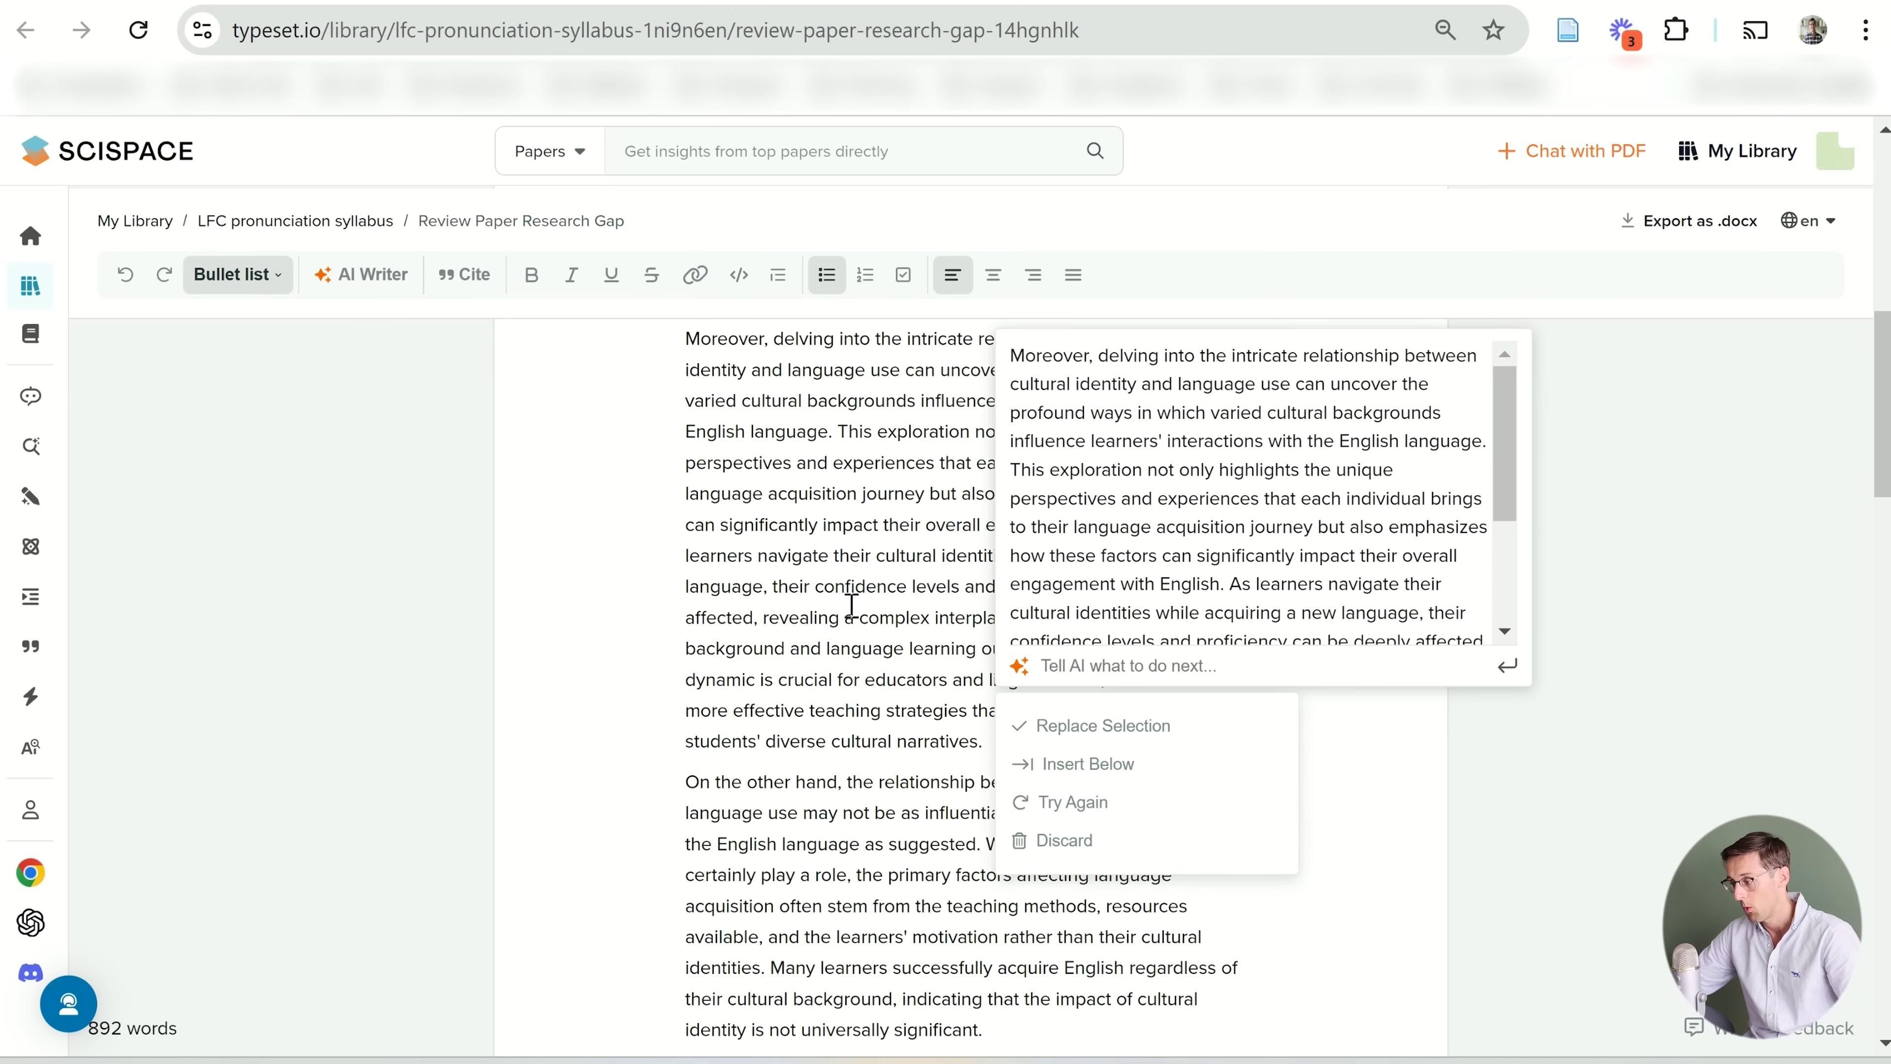
pyautogui.tripleClick(786, 594)
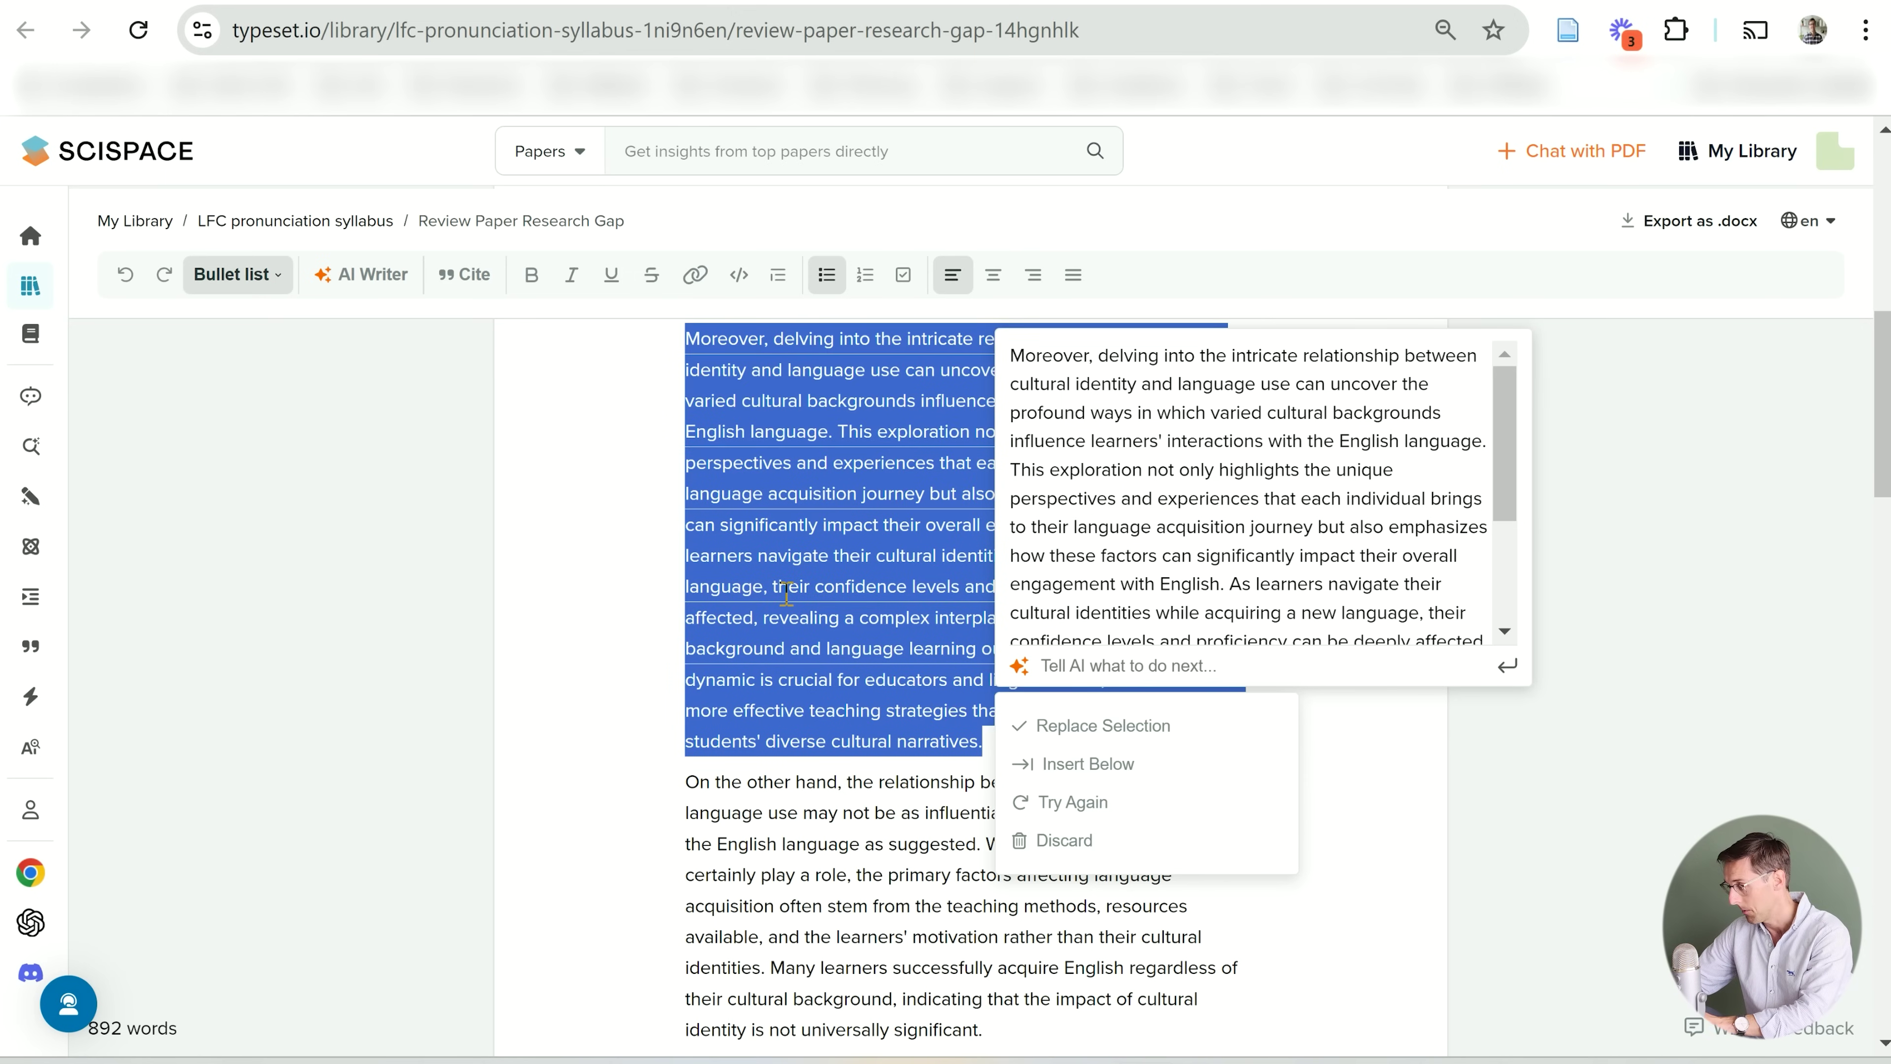
pyautogui.press('Escape')
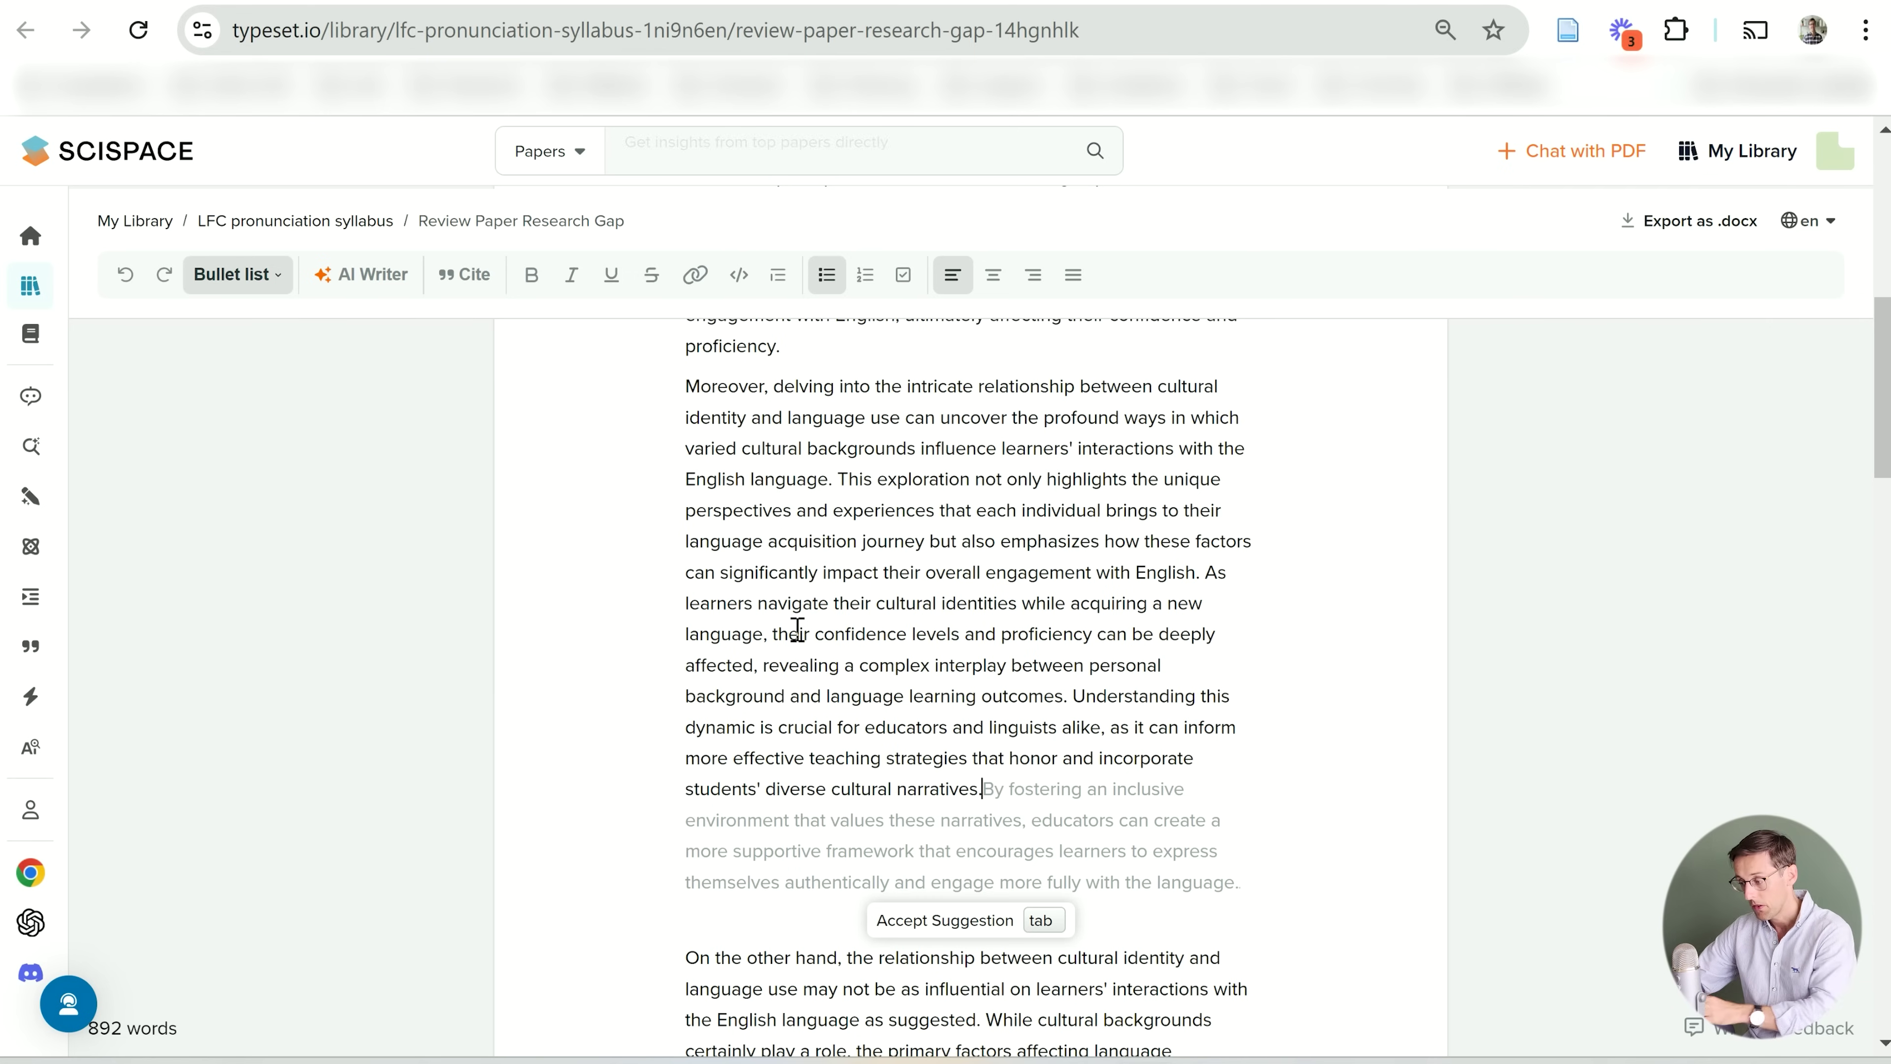
# Copy the entire notebook text and open the AI Detector
pyautogui.moveTo(60, 747)
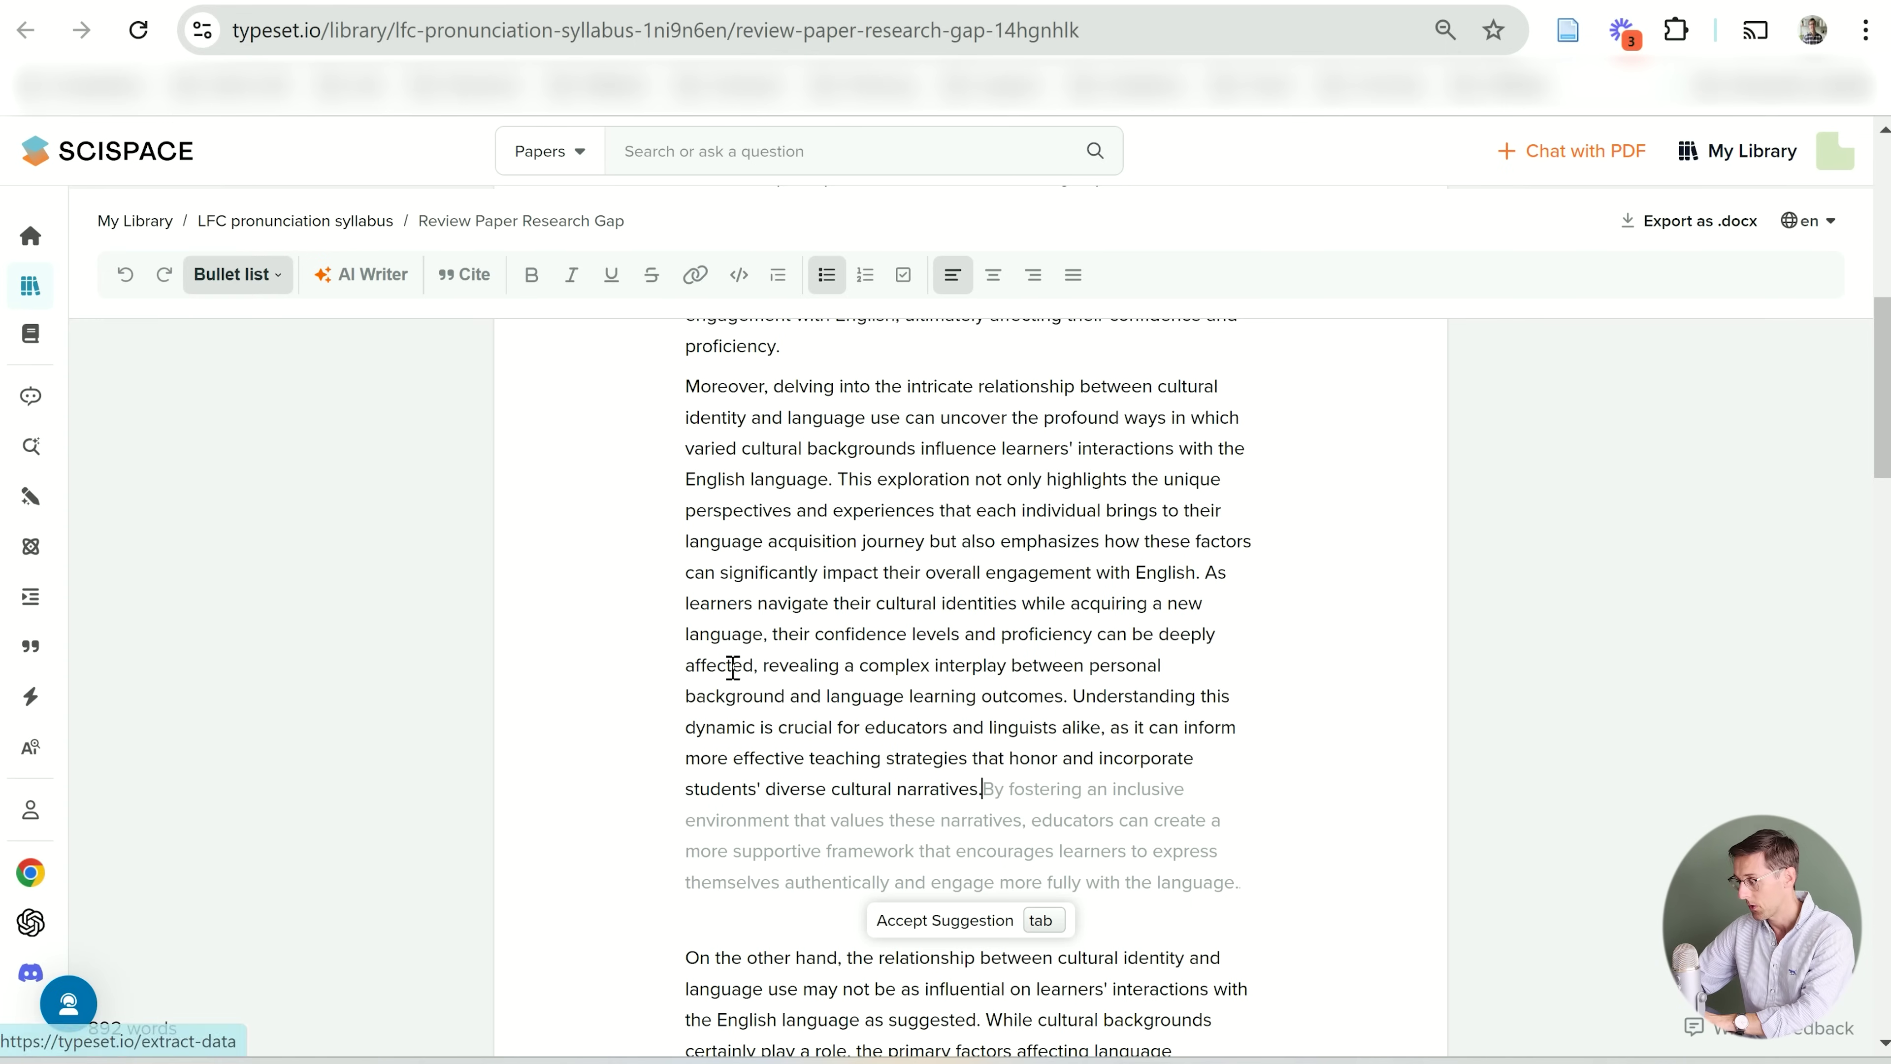
pyautogui.click(751, 667)
pyautogui.hotkey('ctrl', 'a')
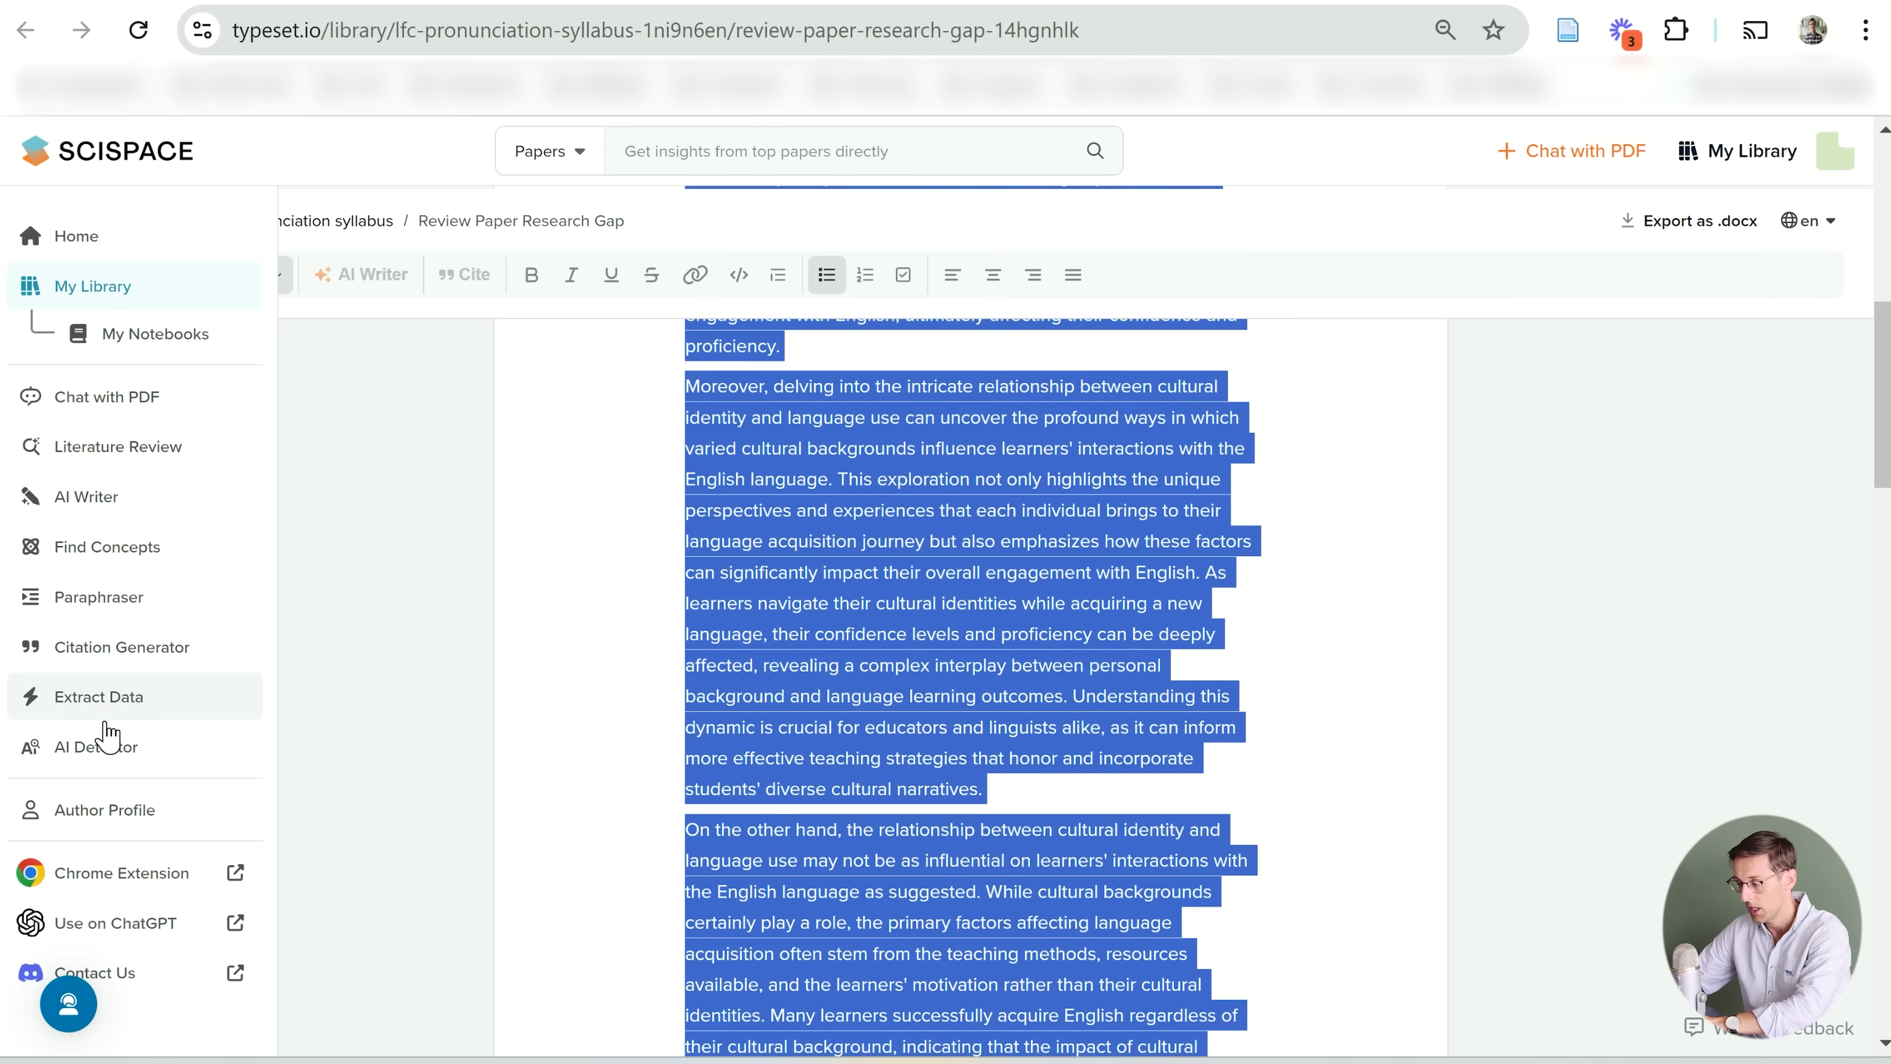
pyautogui.click(93, 745)
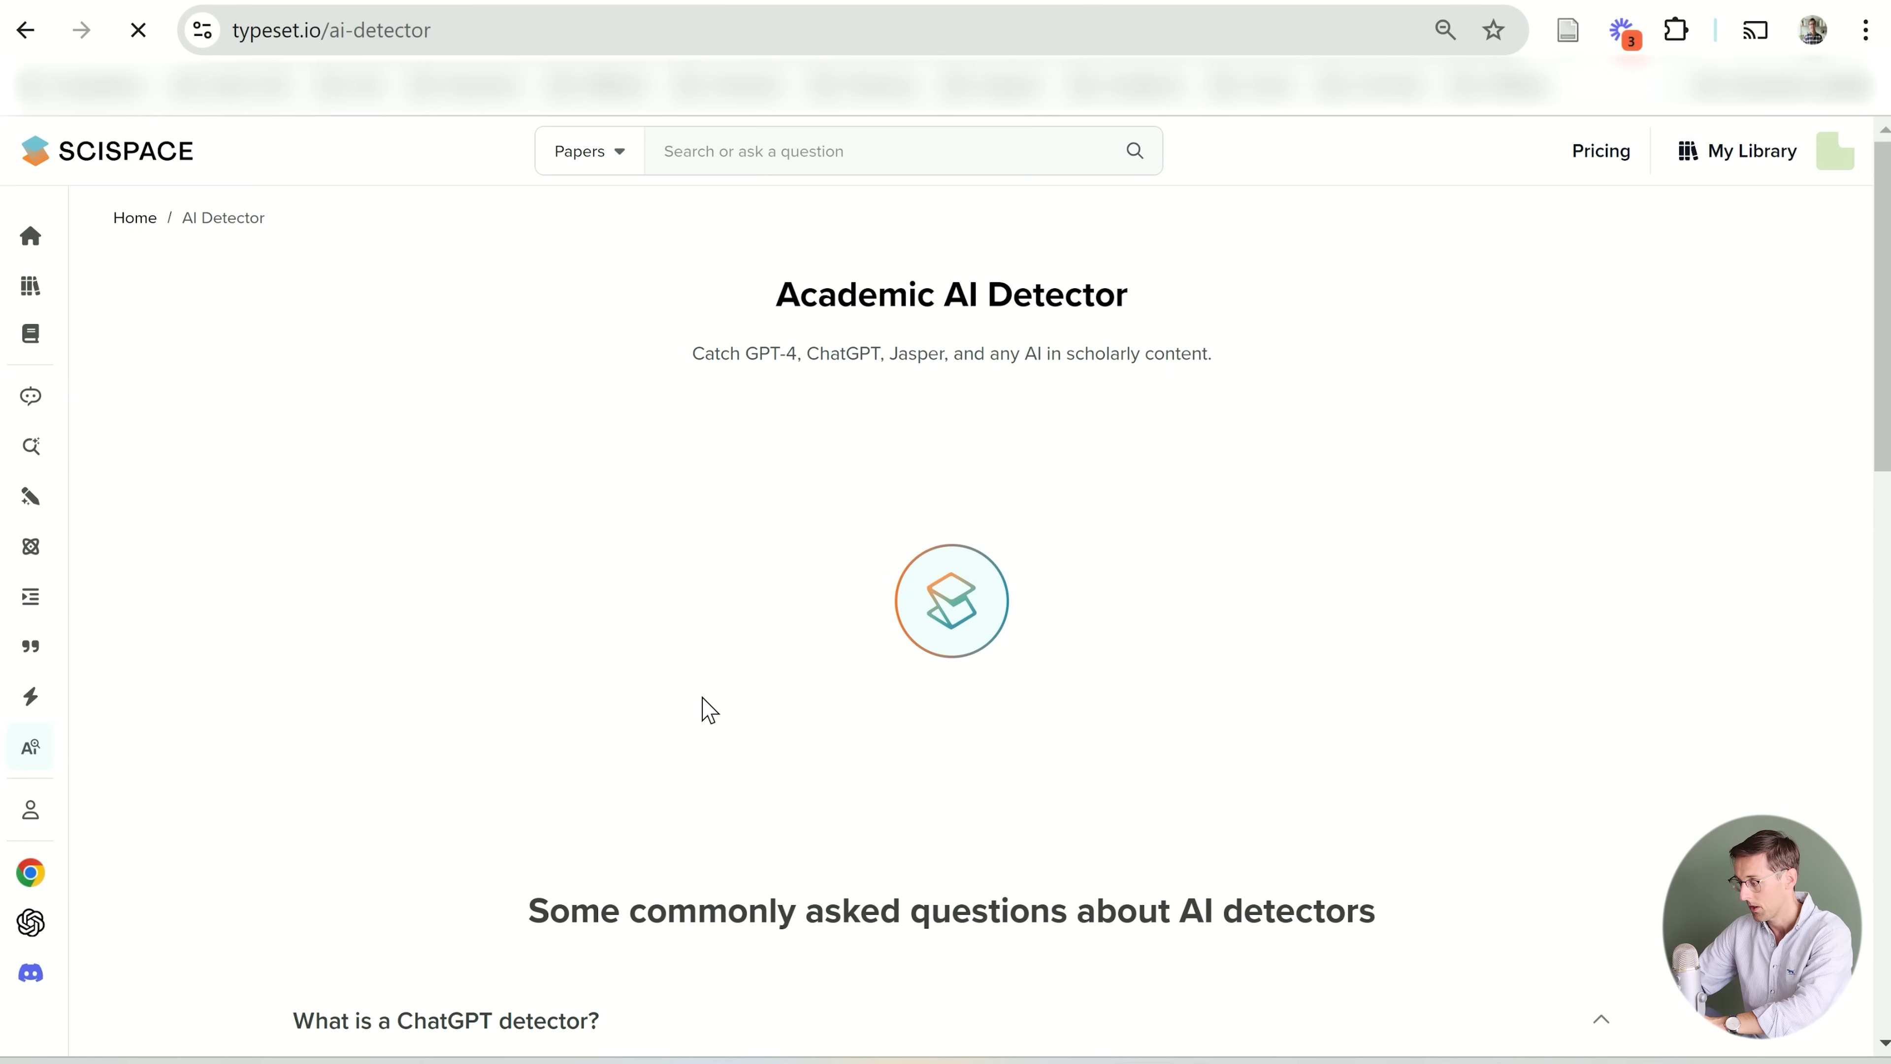
# Replace the detector's sample text with the copied notebook text and reanalyse it
pyautogui.scroll(-3, 960, 633)
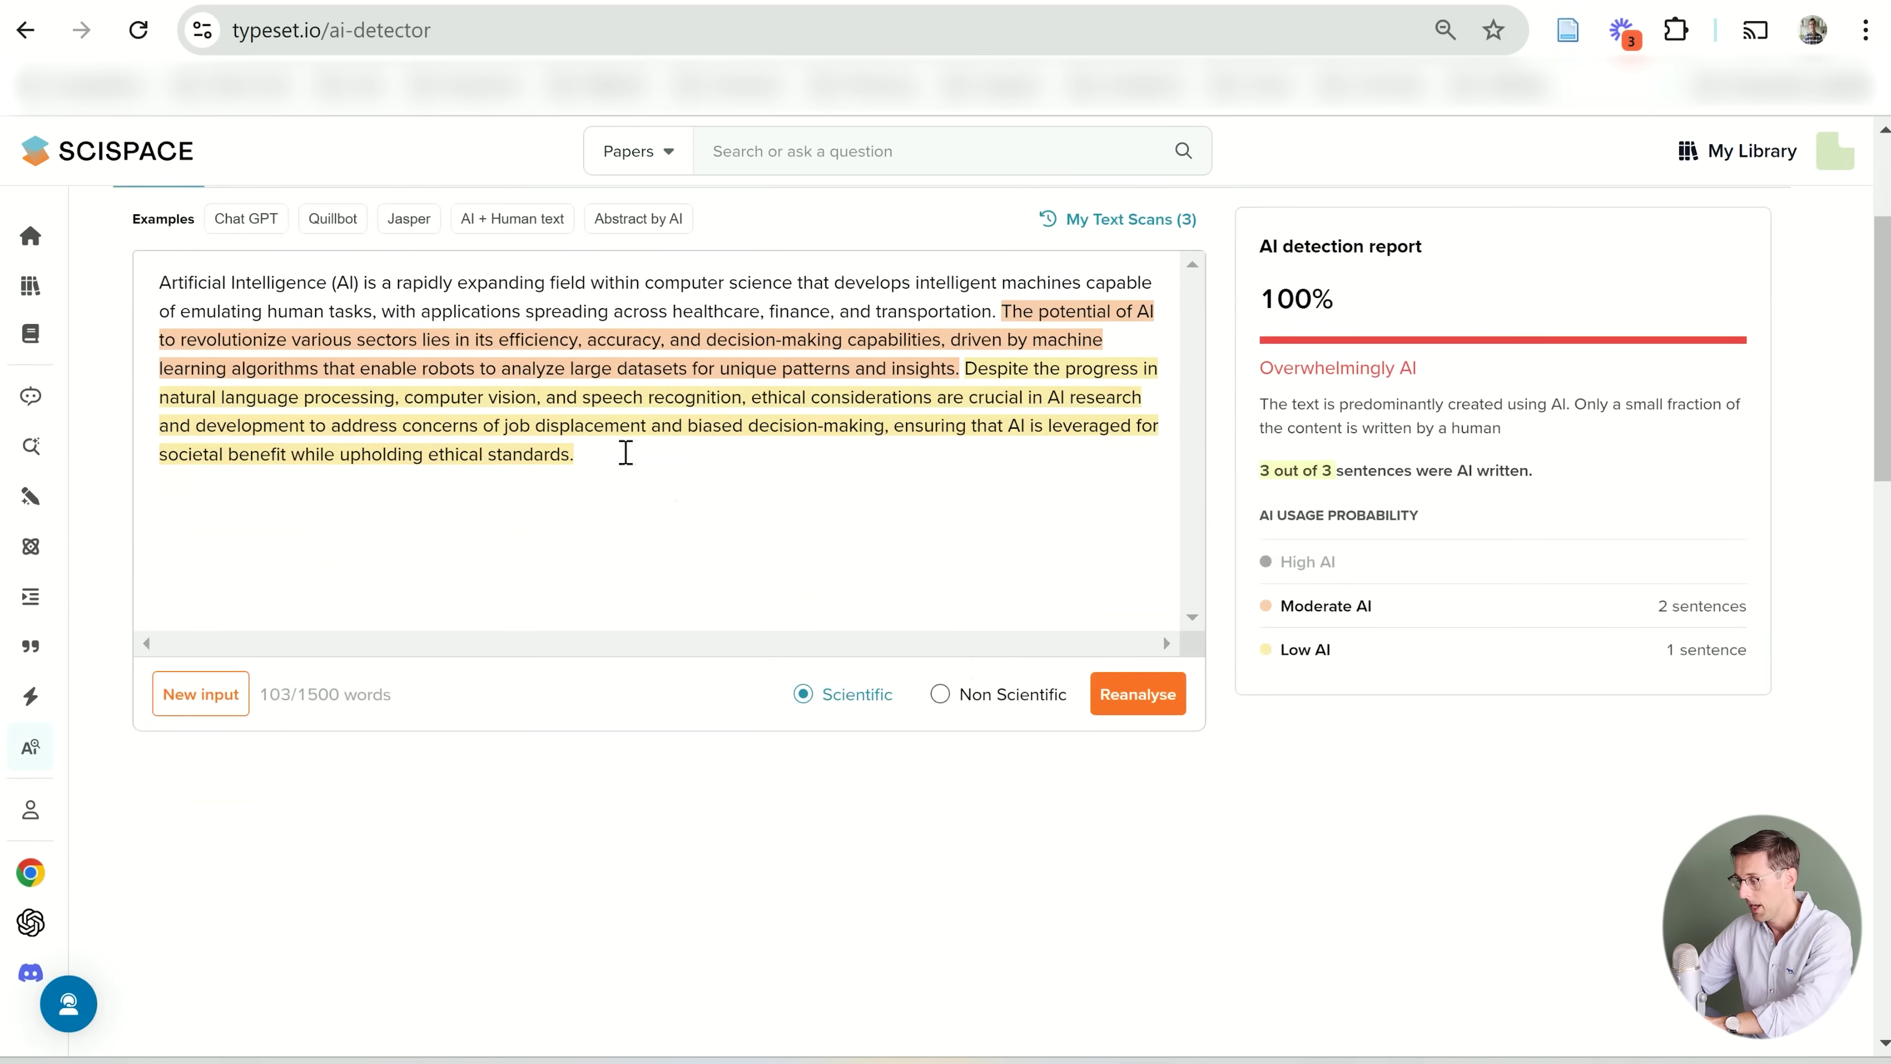
pyautogui.moveTo(599, 456); pyautogui.dragTo(114, 283)
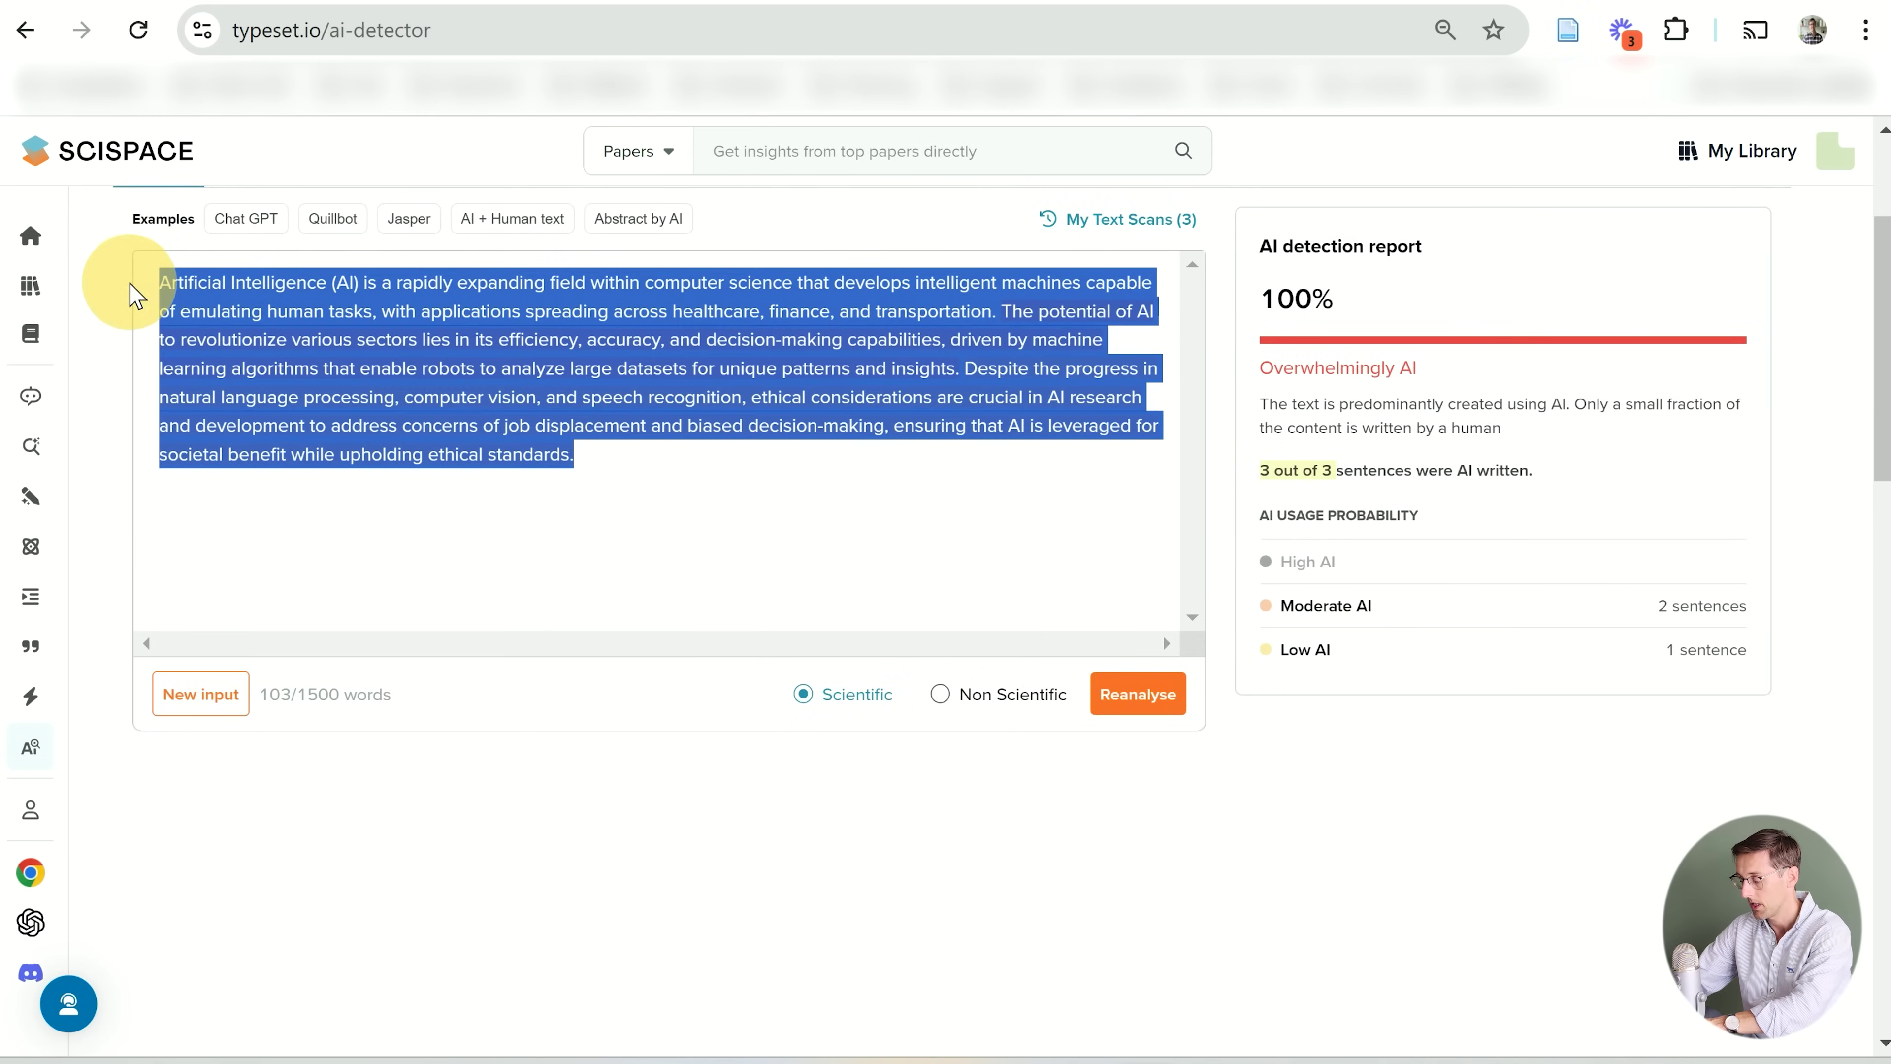
pyautogui.hotkey('ctrl', 'v')
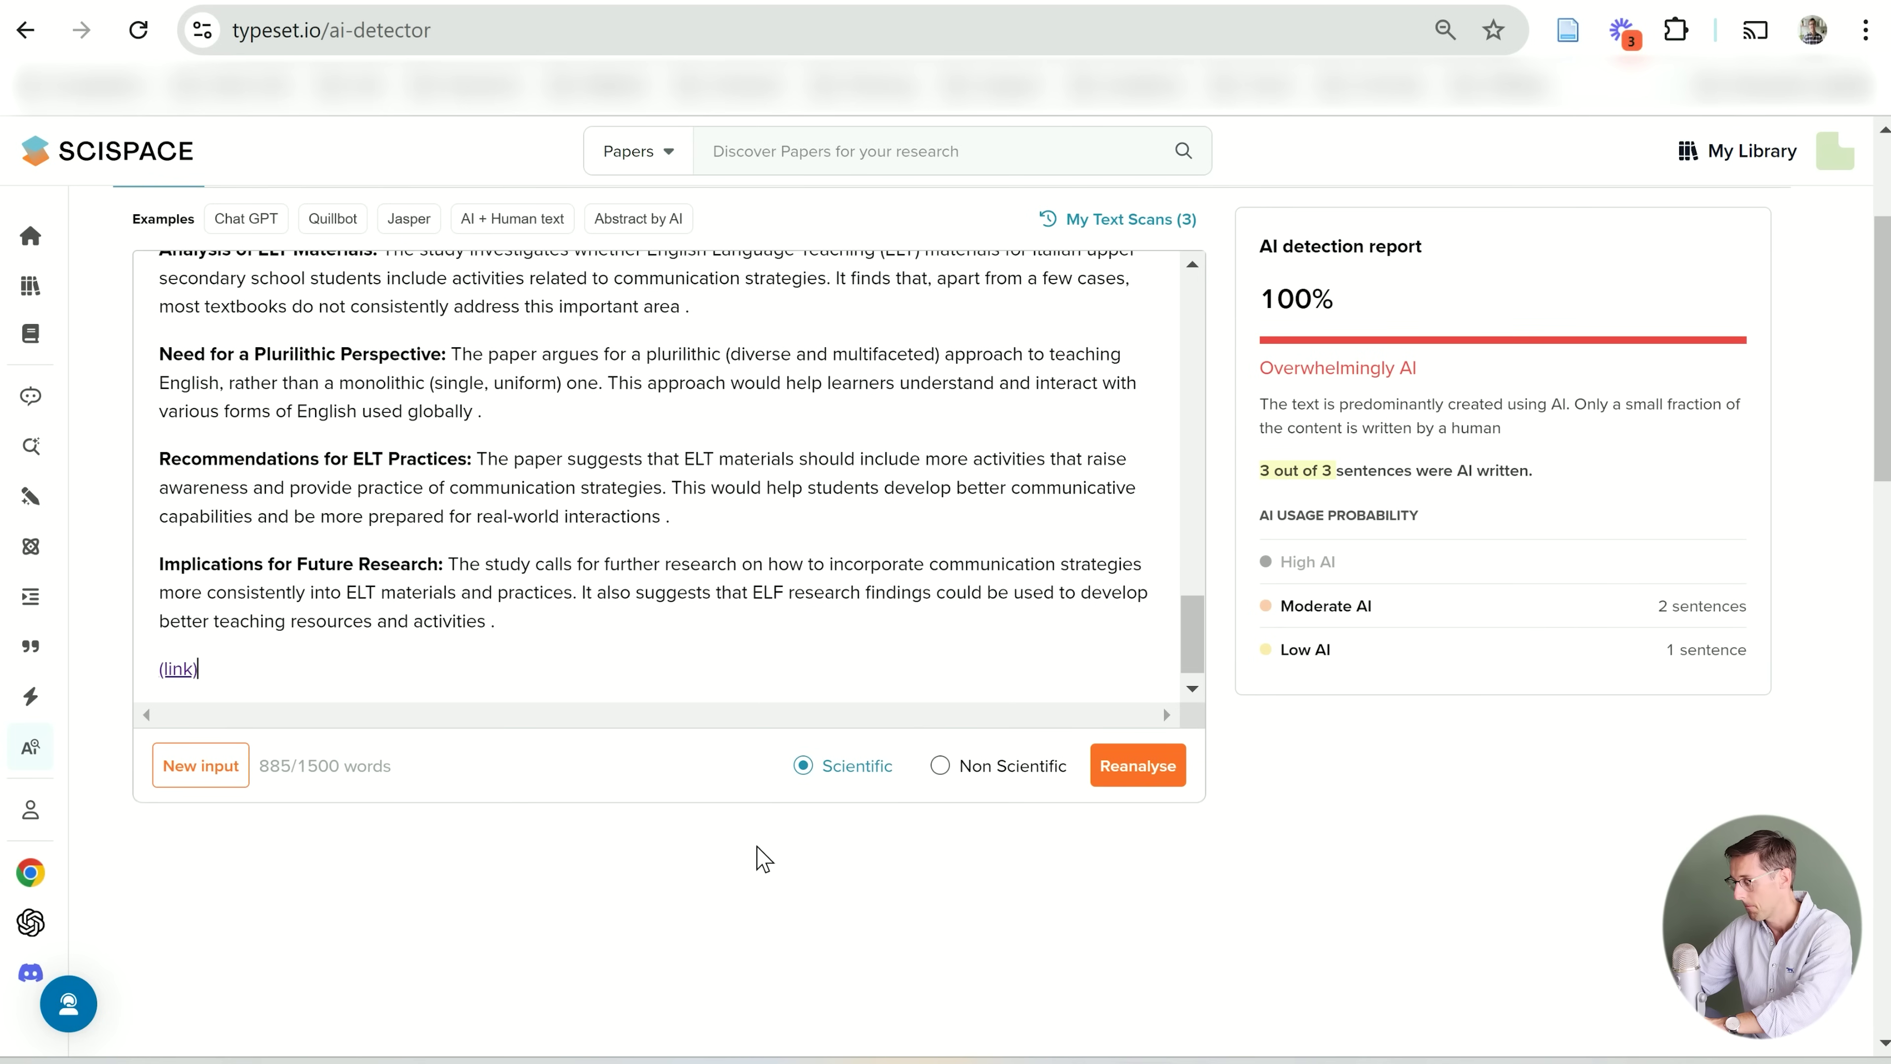
pyautogui.scroll(3, 761, 857)
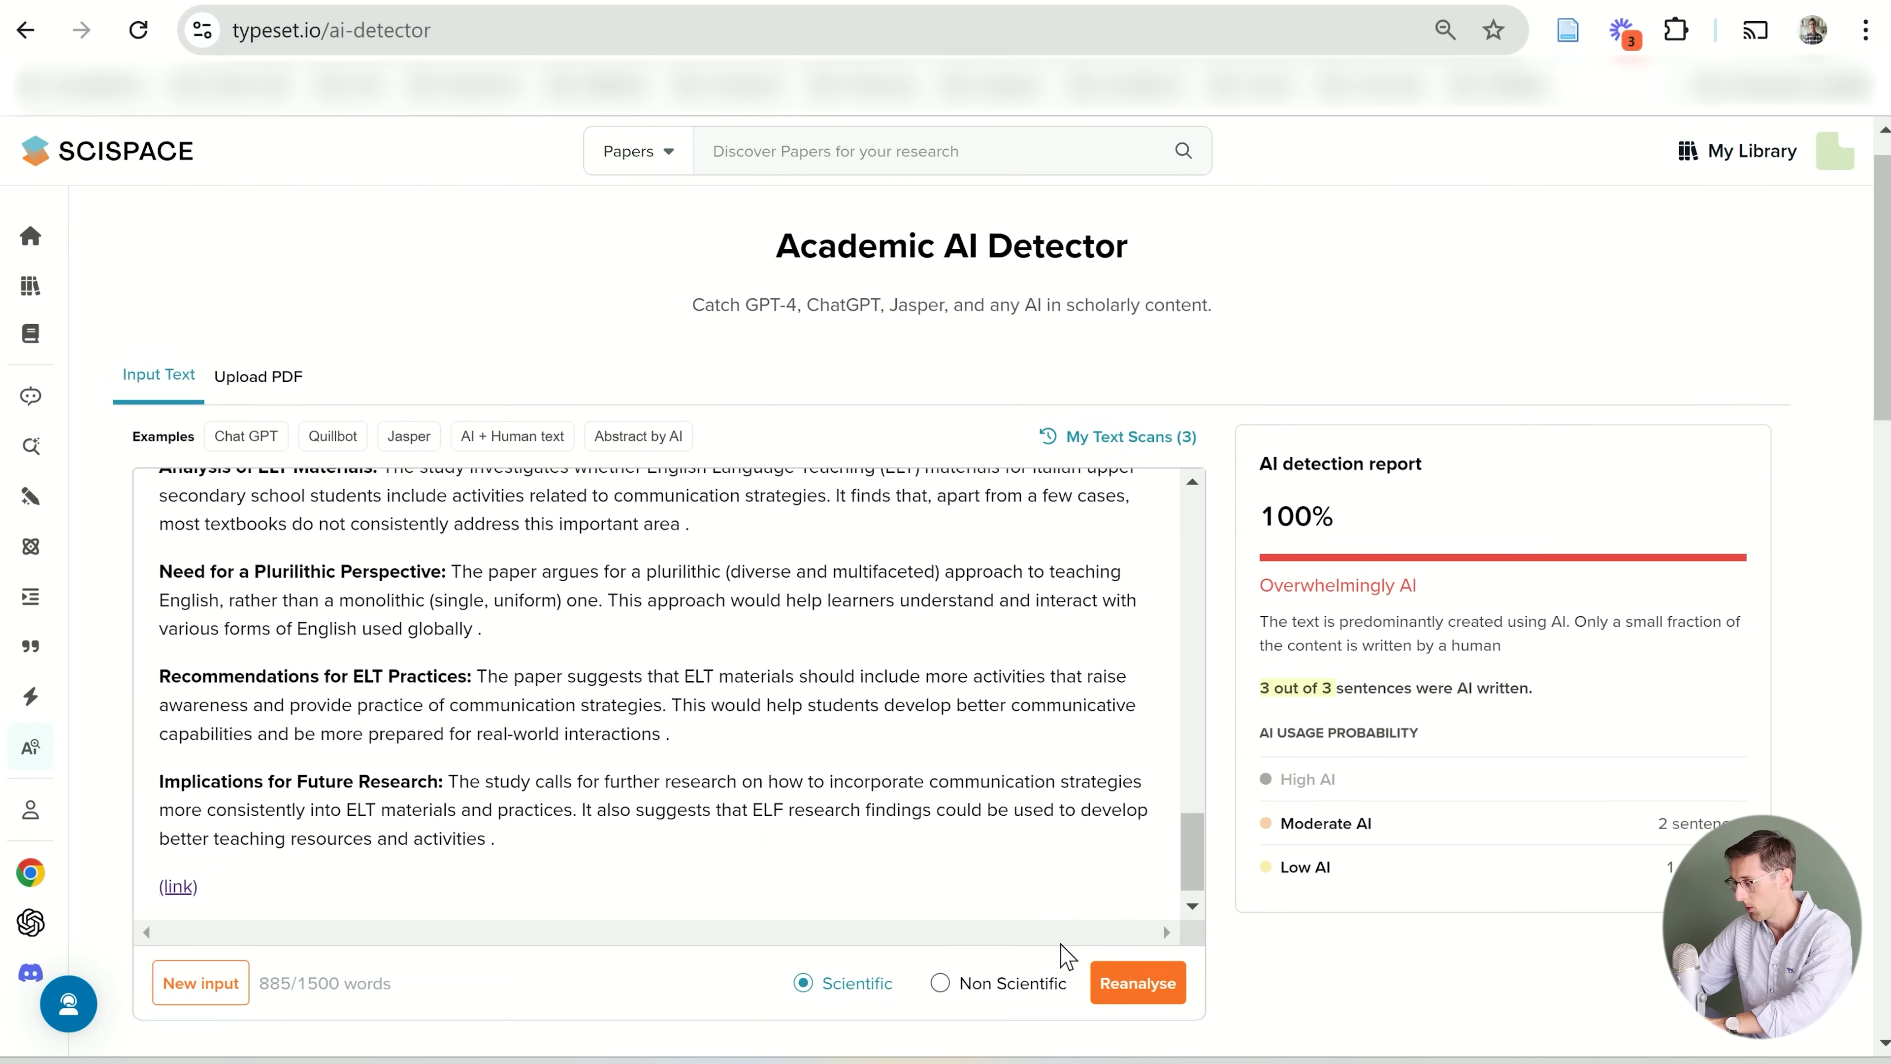
pyautogui.click(1135, 991)
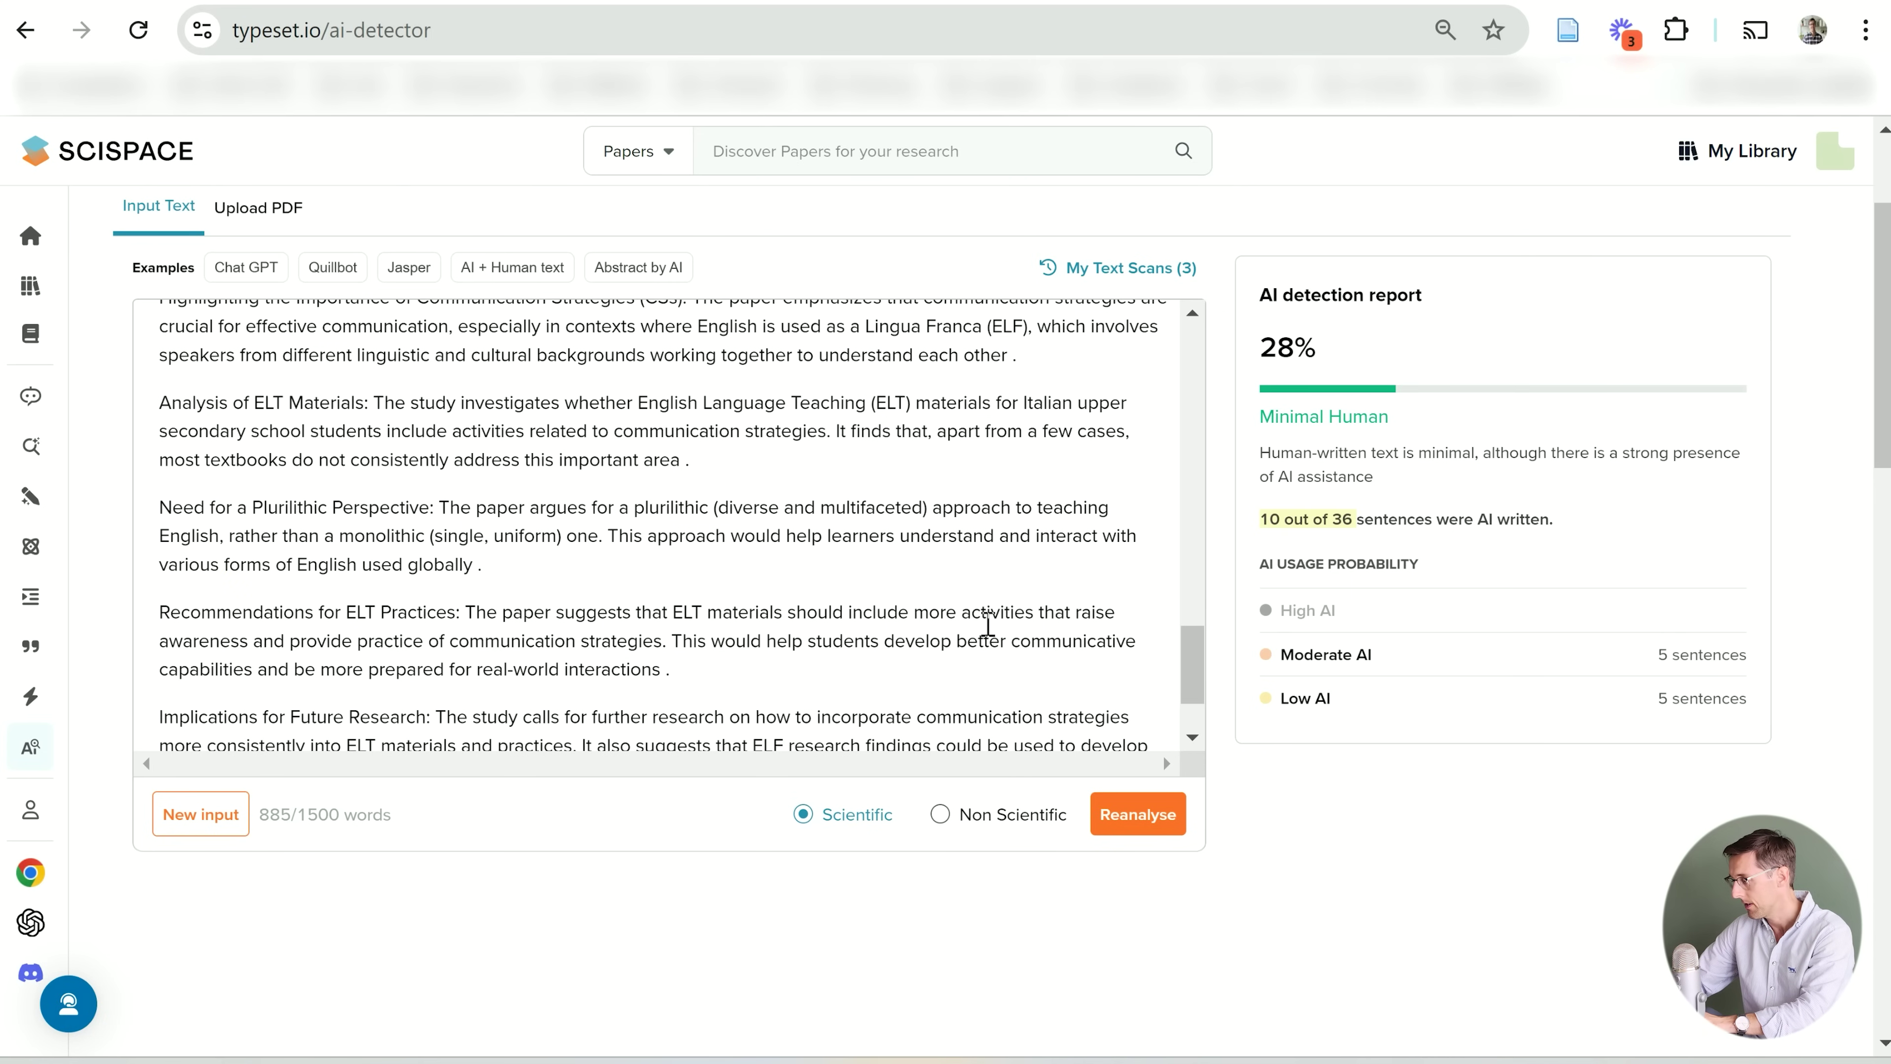
# Examine the AI detection report and the highlighted sentences throughout the analysed notebook text
pyautogui.scroll(5, 987, 625)
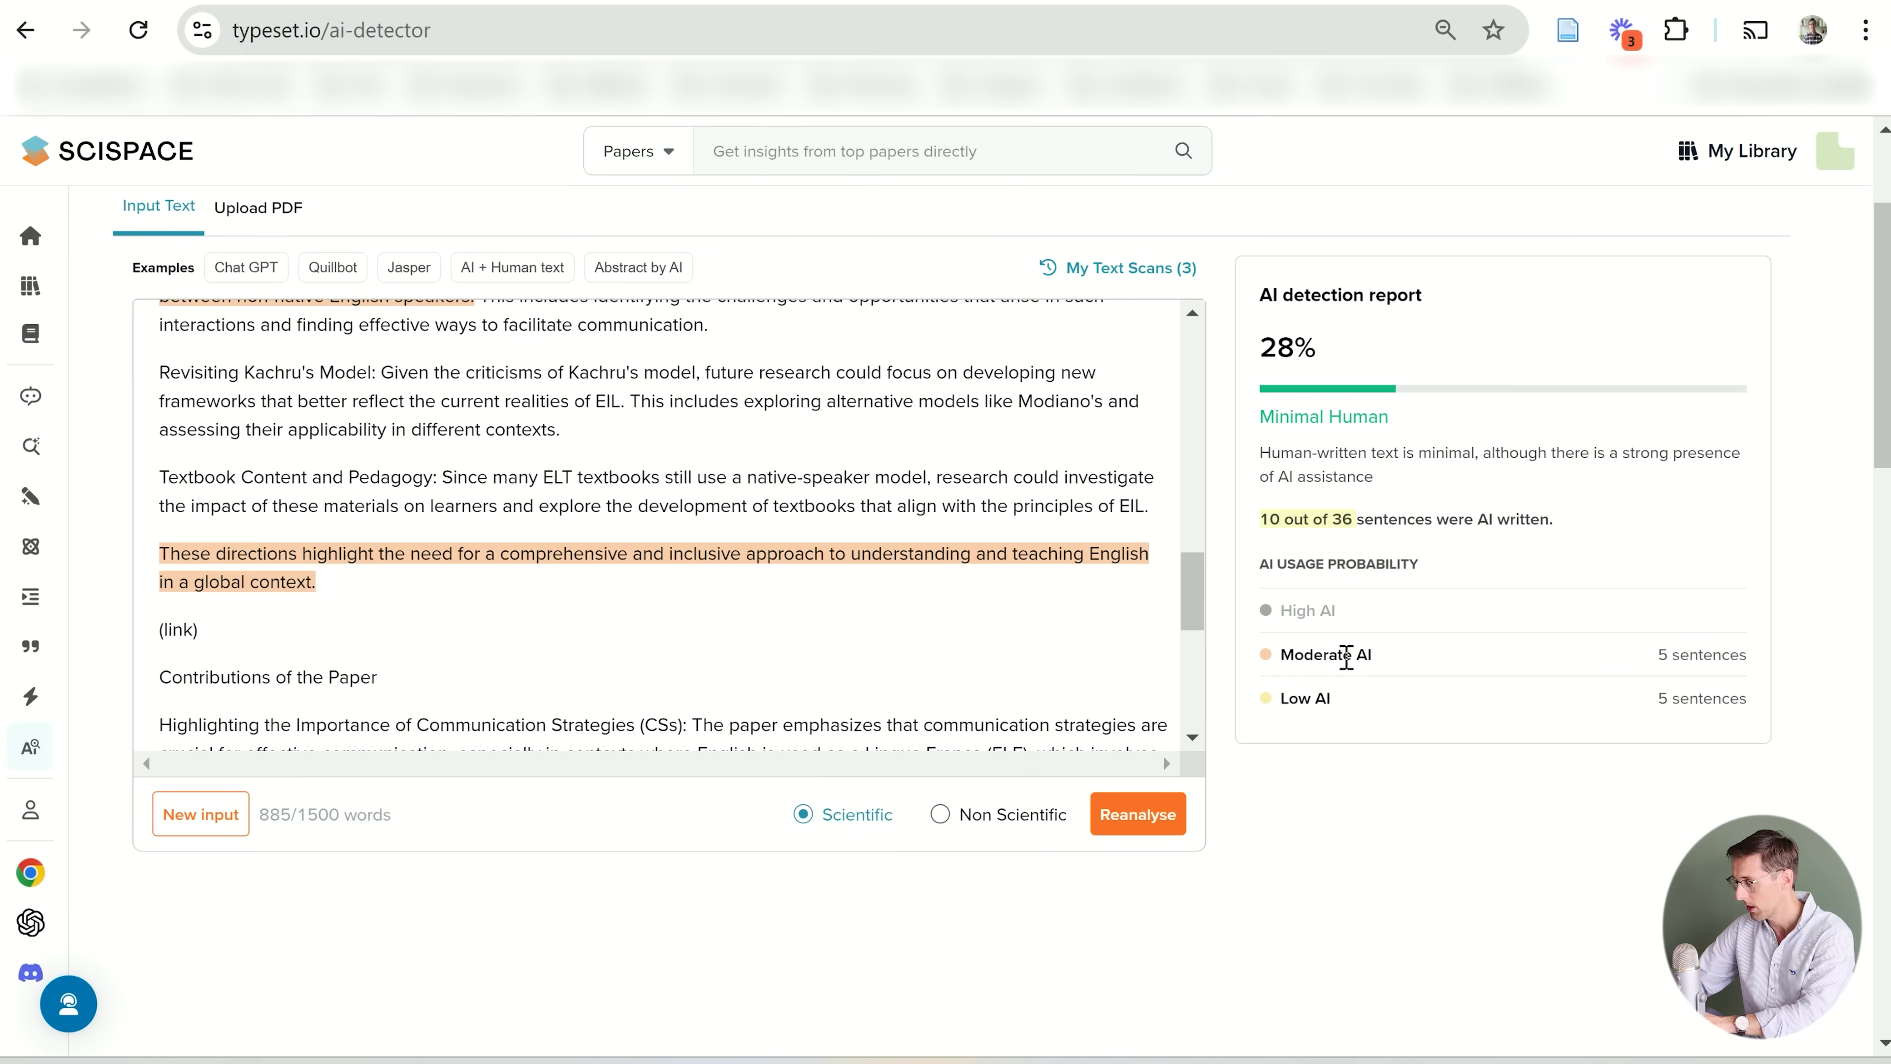
pyautogui.scroll(3, 789, 612)
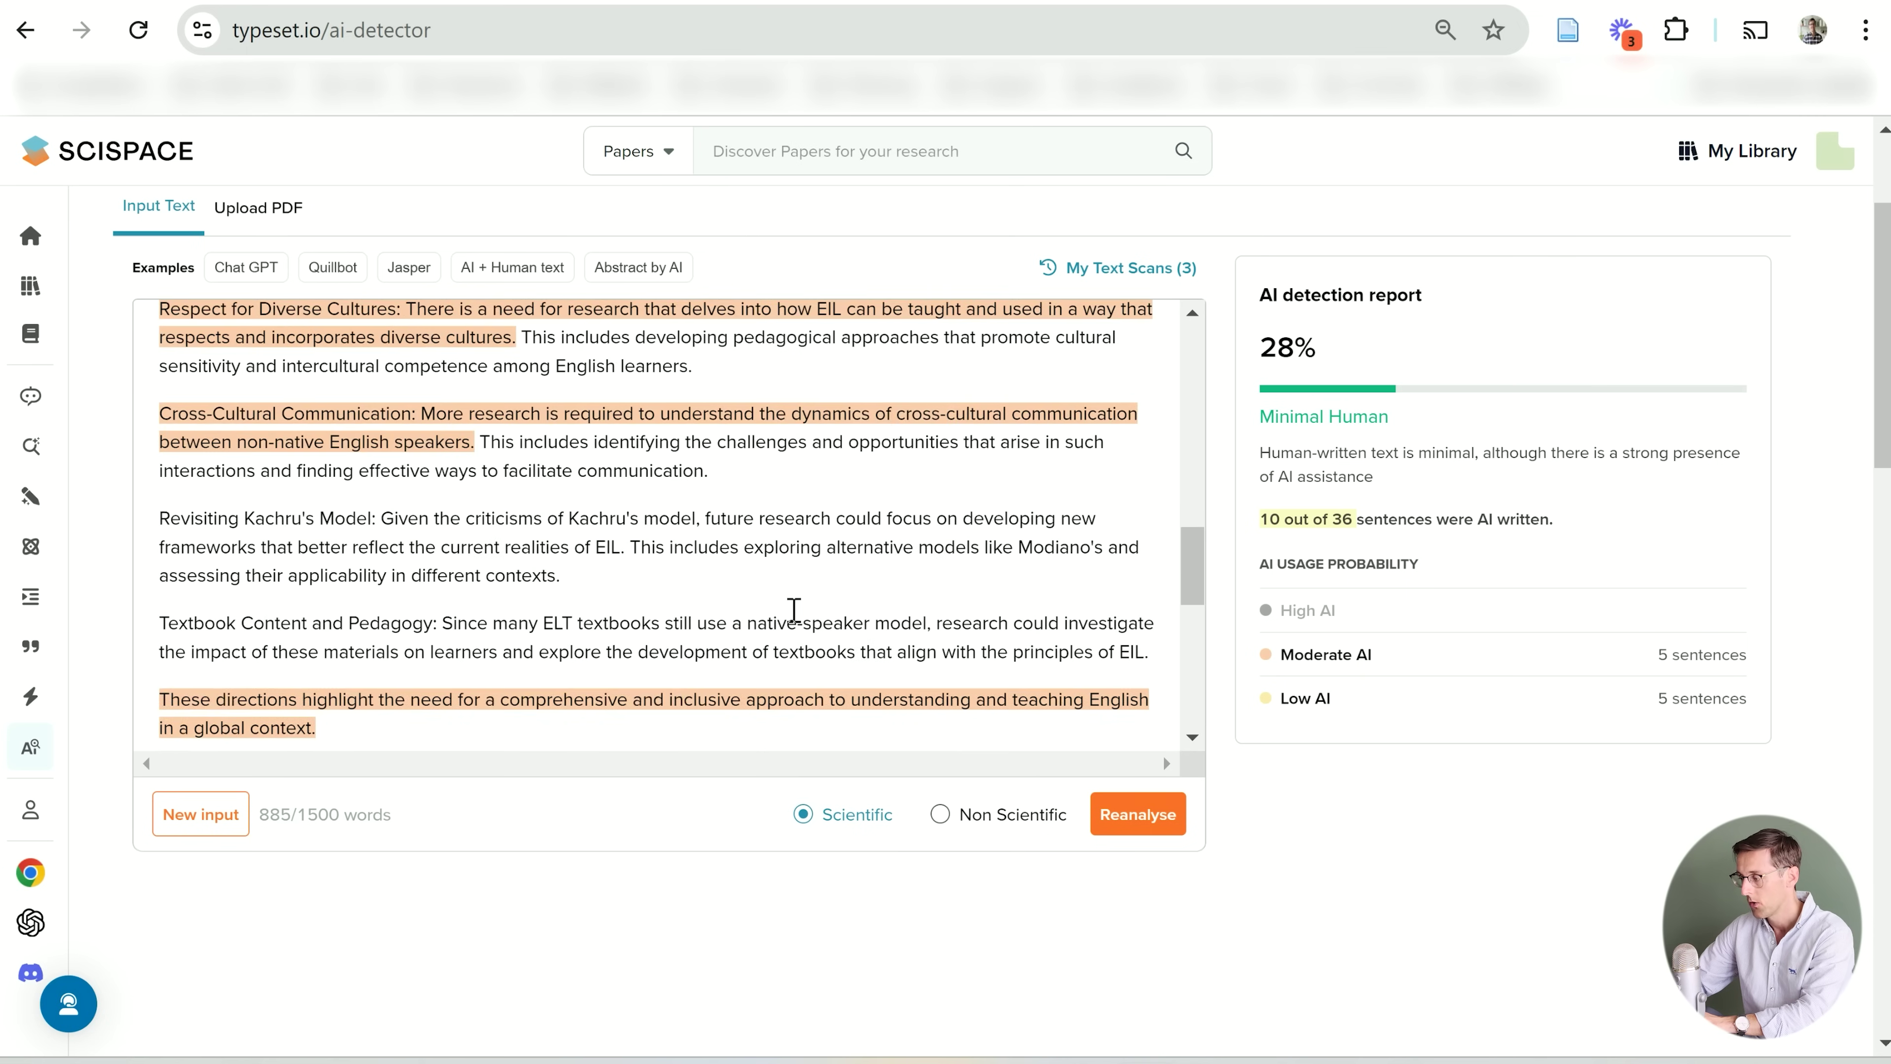
pyautogui.scroll(5, 794, 609)
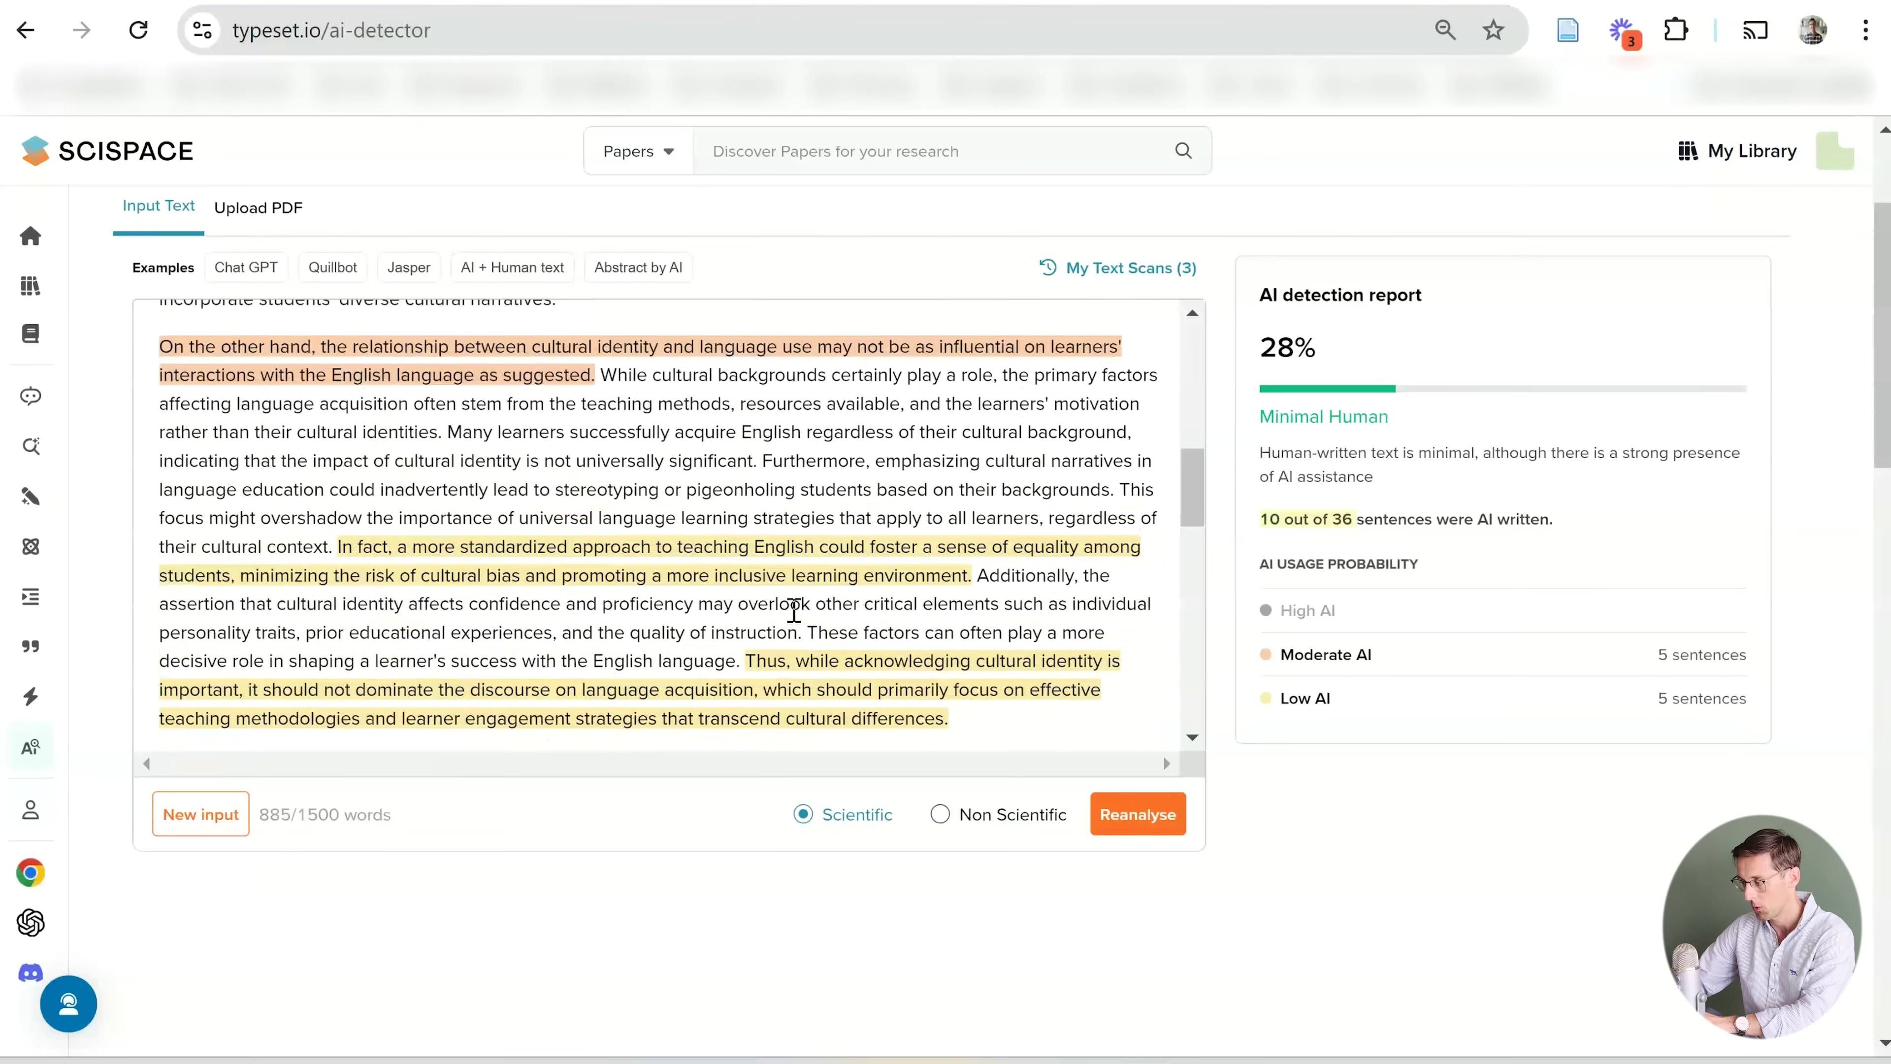
pyautogui.scroll(6, 794, 609)
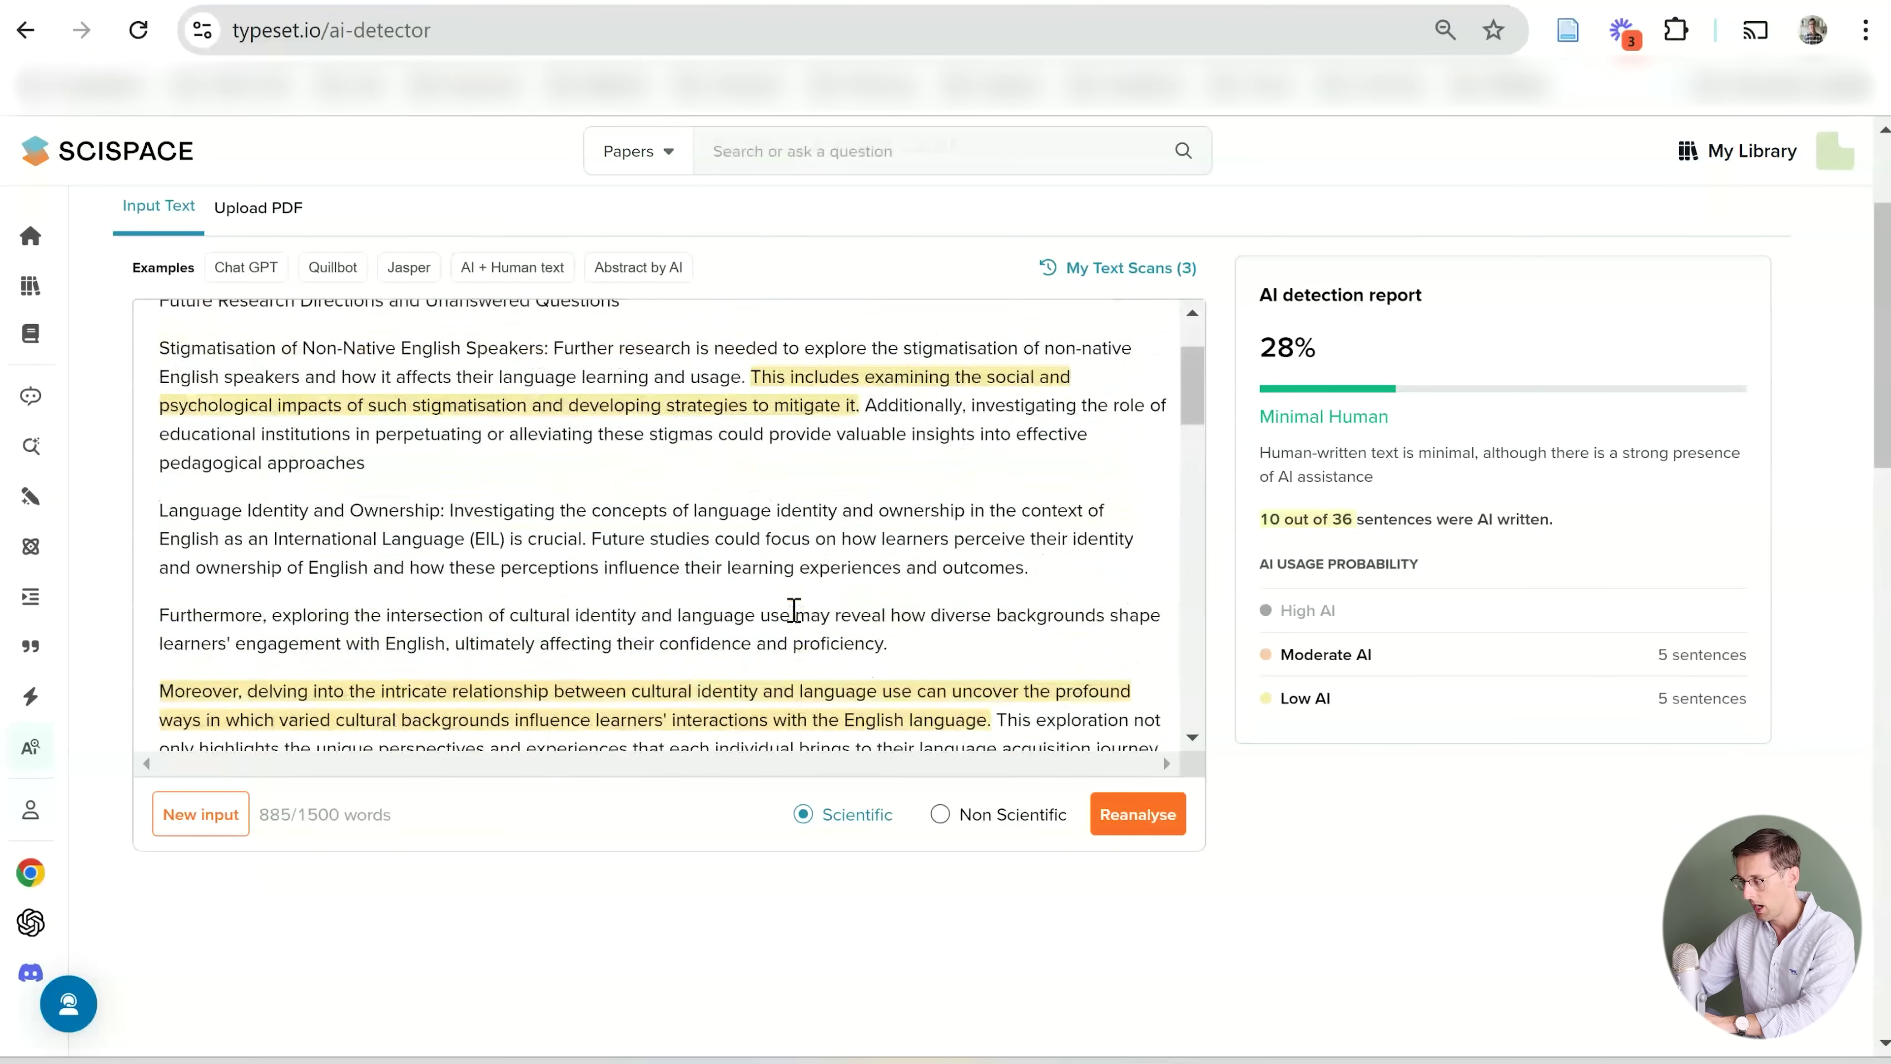
pyautogui.scroll(-15, 794, 610)
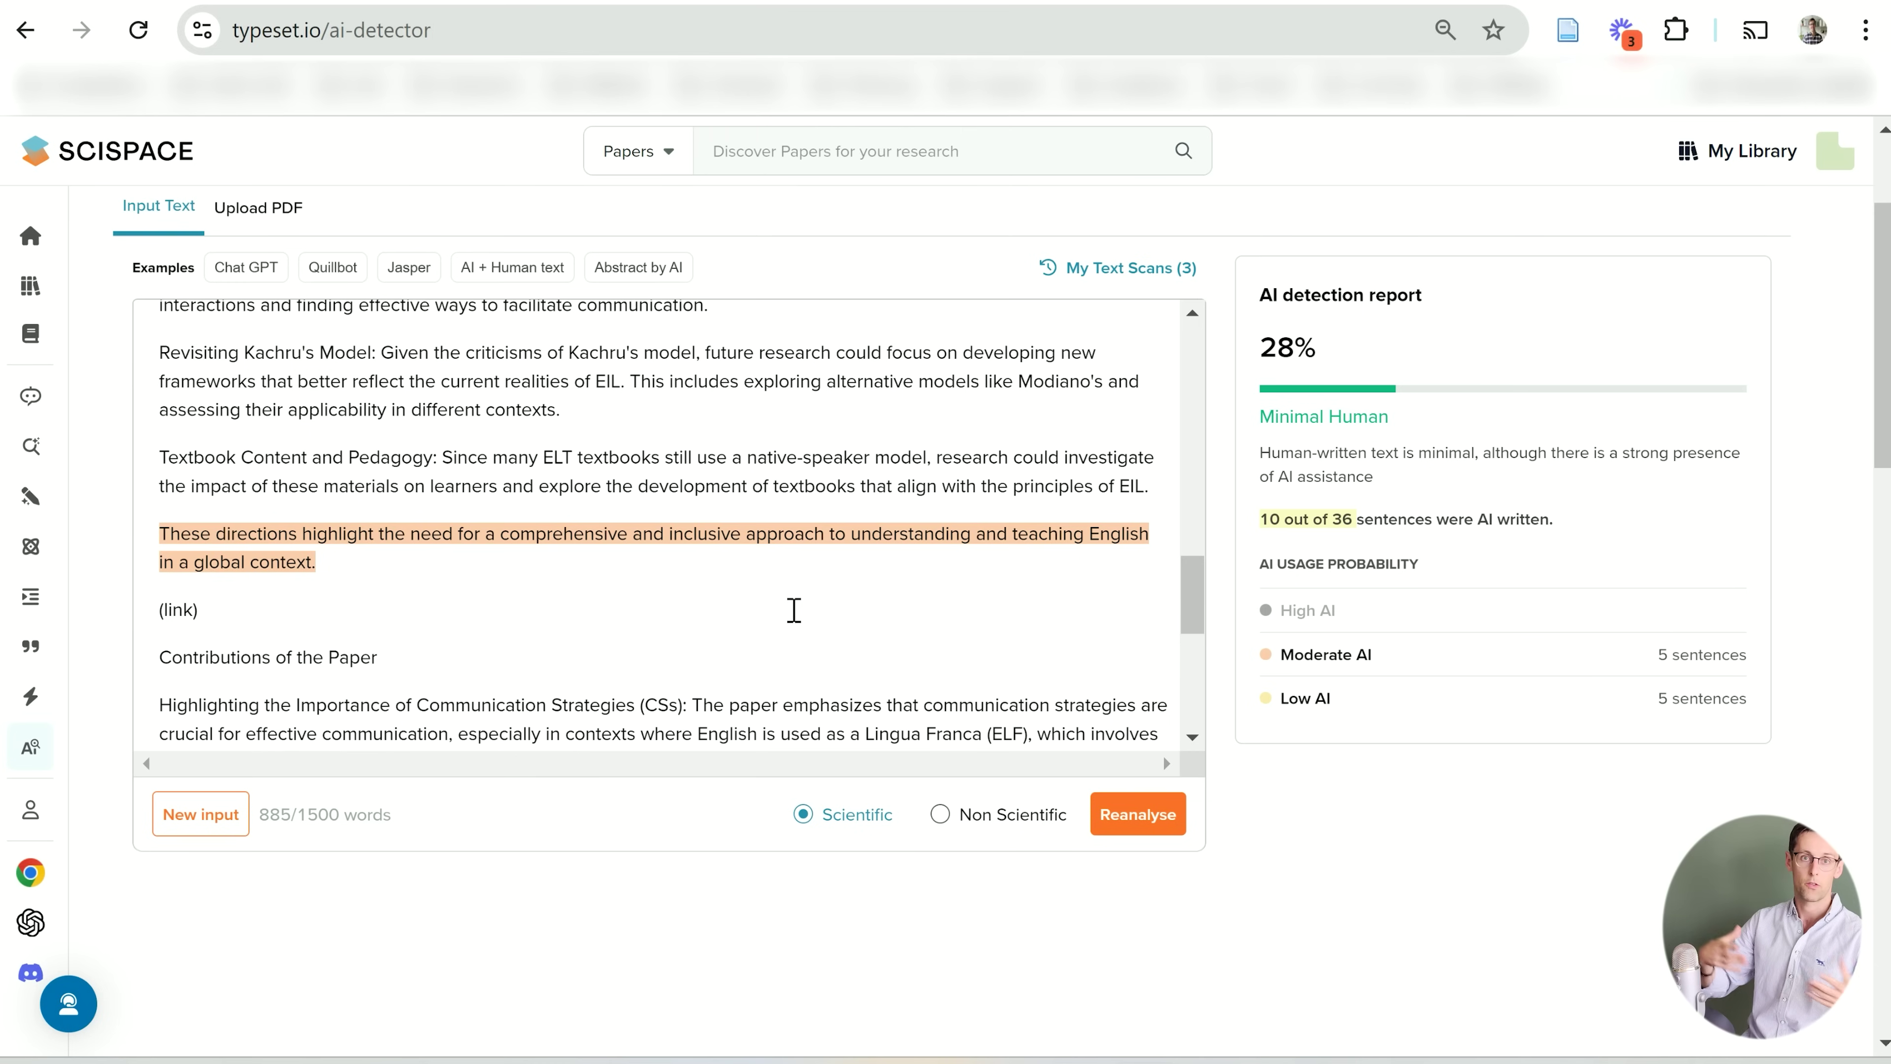
pyautogui.moveTo(127, 589)
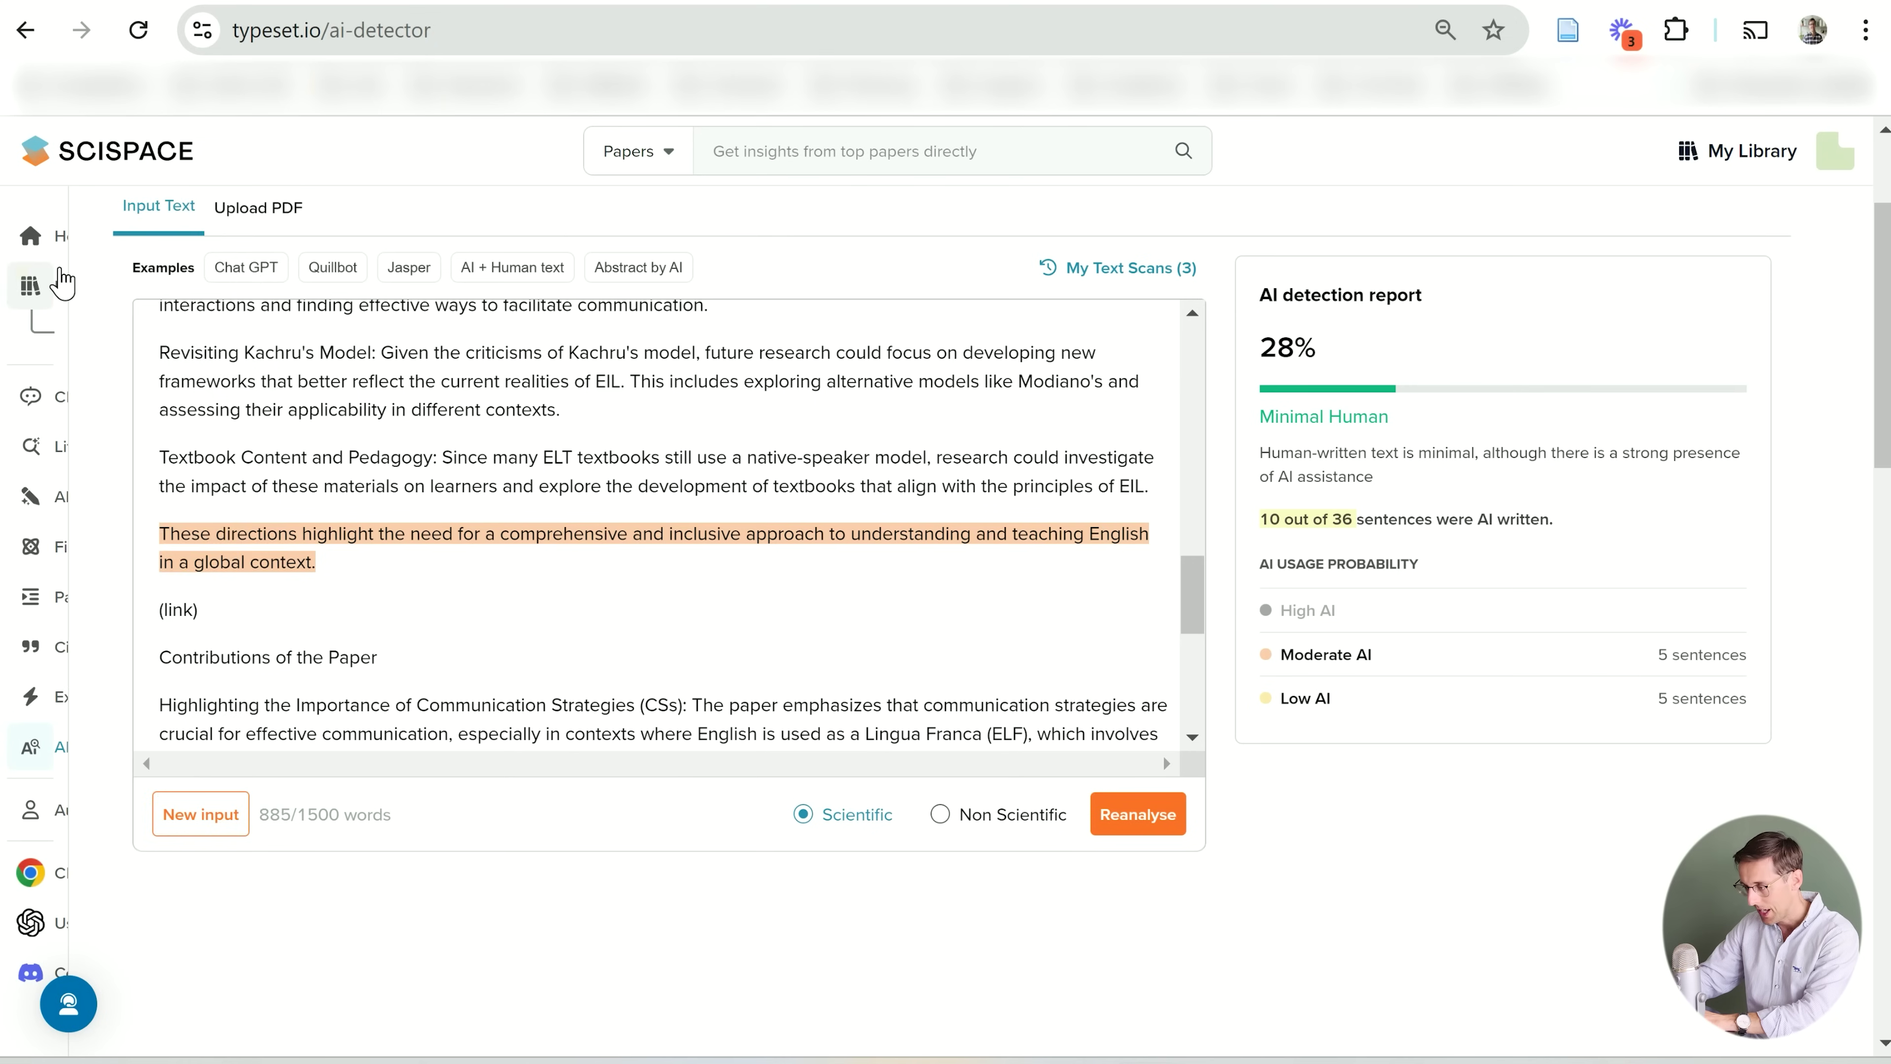
pyautogui.moveTo(55, 286)
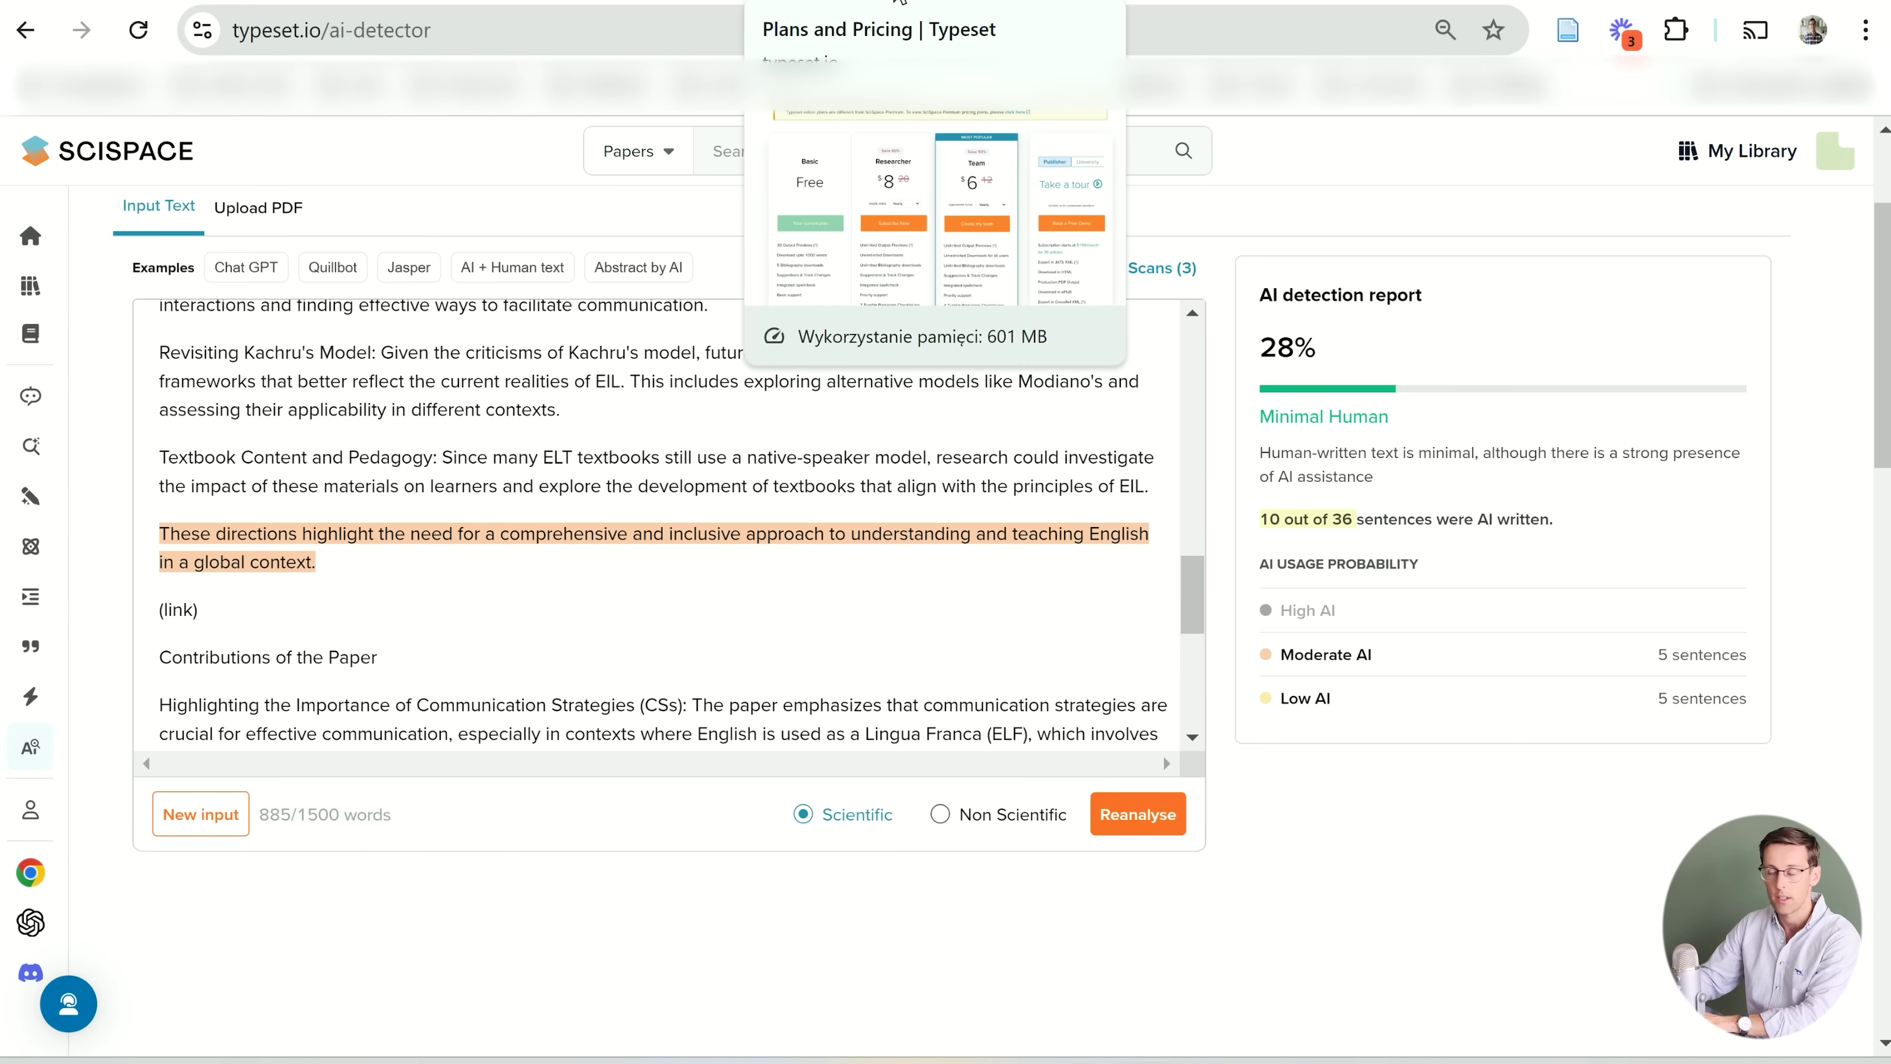
# Switch to the already open Typeset pricing page and examine the Basic plan's limits alongside the paid plans' features
pyautogui.click(899, 2)
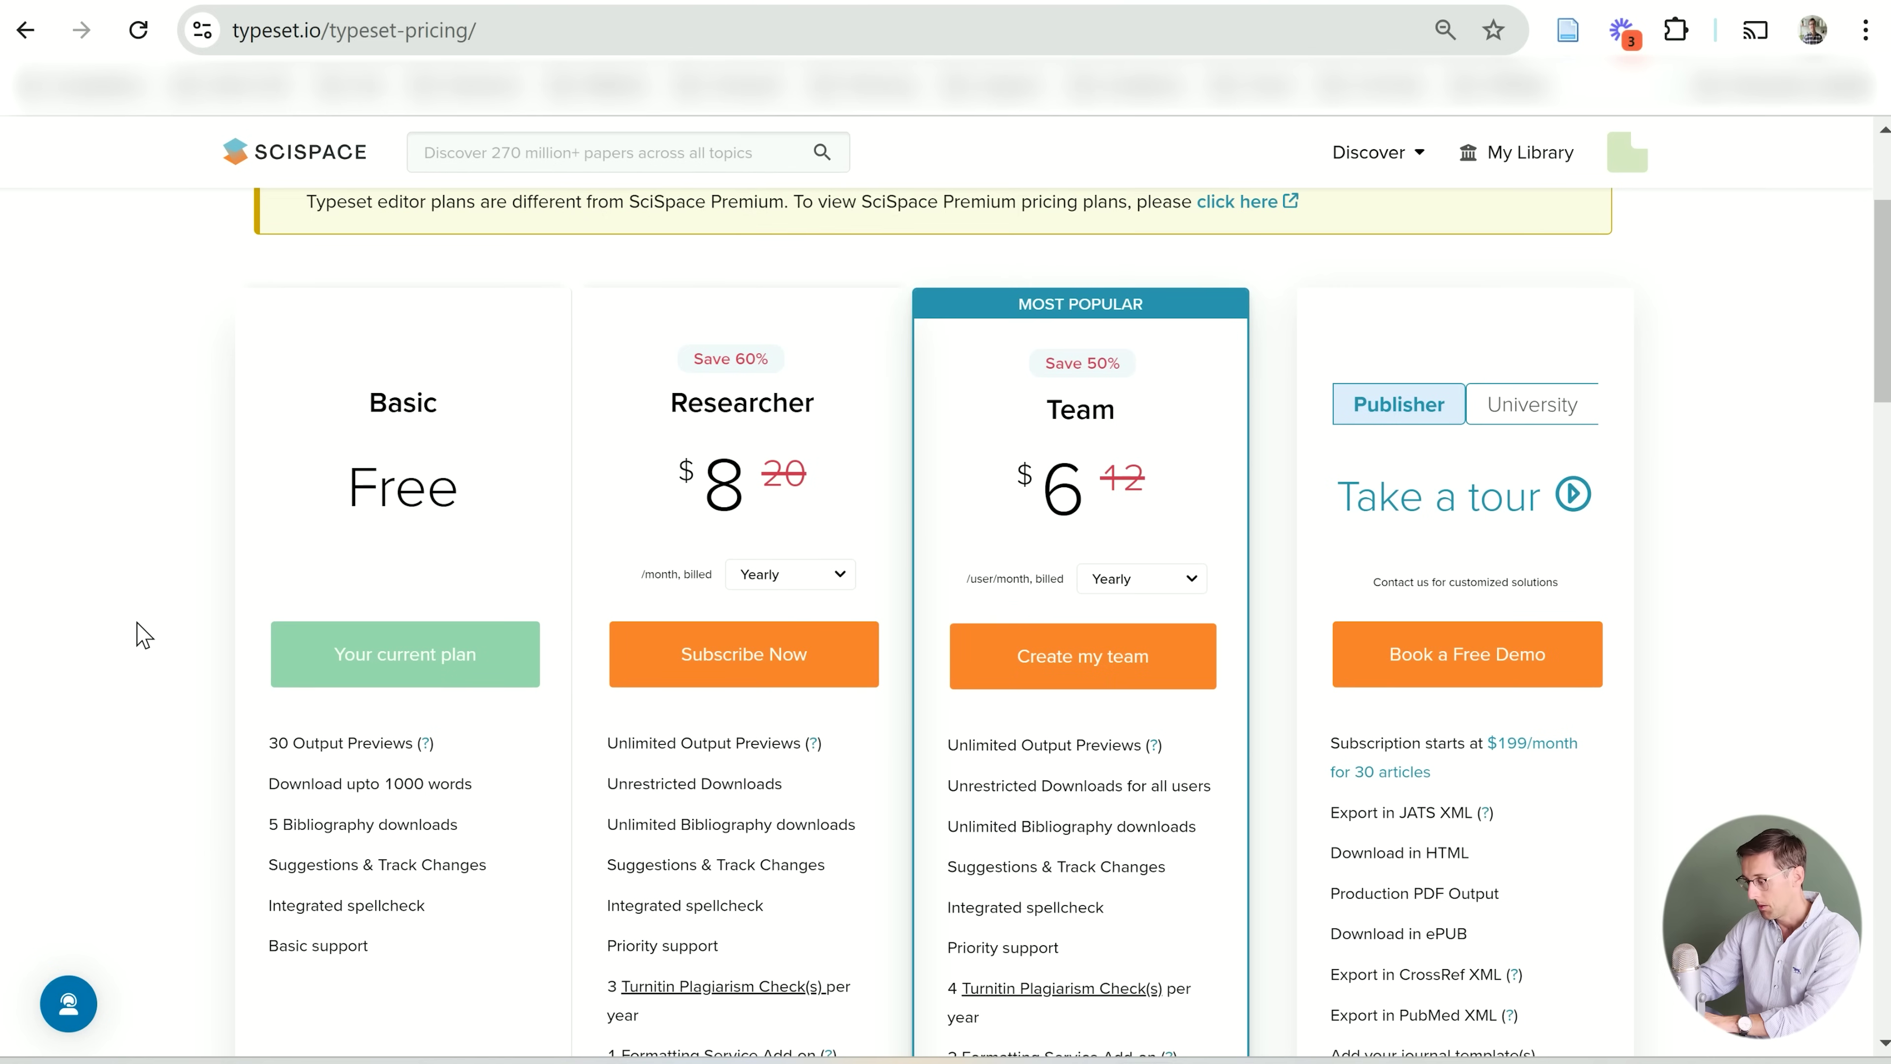
pyautogui.scroll(-1, 141, 633)
pyautogui.moveTo(262, 629); pyautogui.dragTo(388, 632)
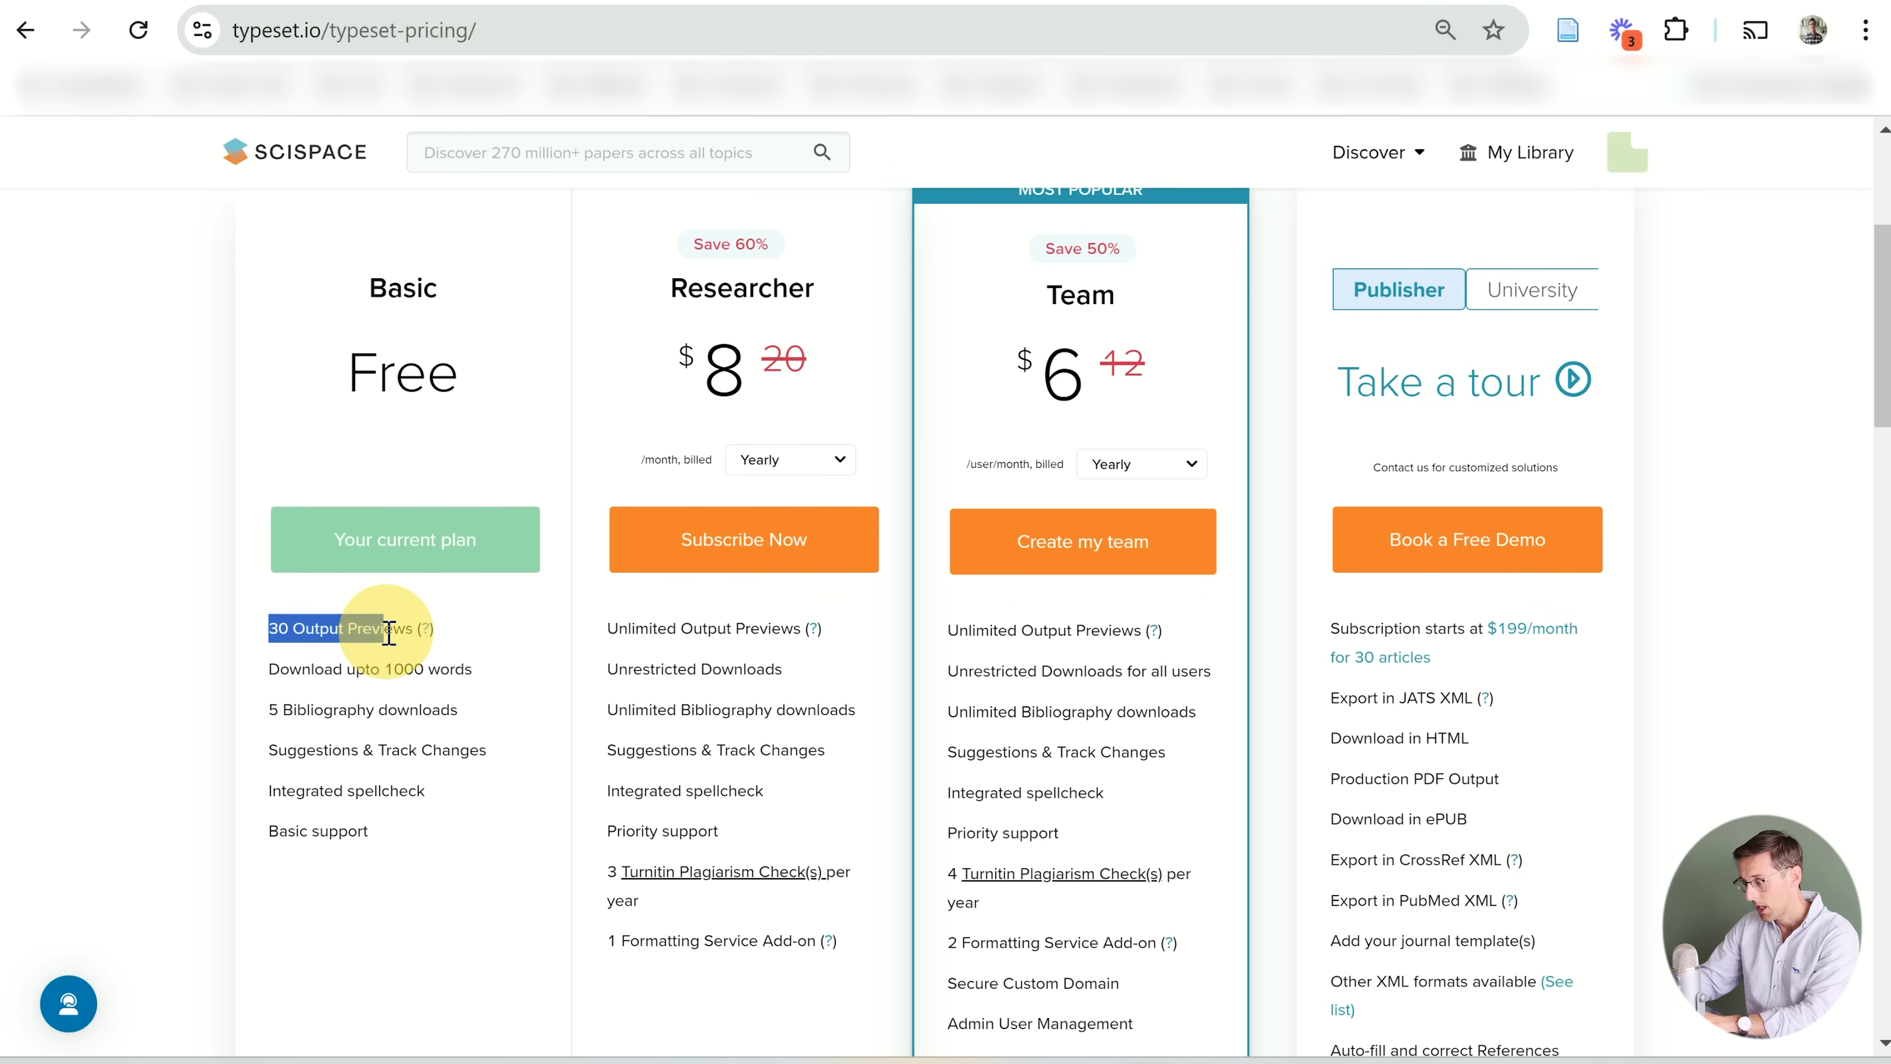
pyautogui.click(186, 681)
pyautogui.moveTo(497, 669); pyautogui.dragTo(415, 669)
pyautogui.click(237, 719)
pyautogui.moveTo(249, 719); pyautogui.dragTo(401, 718)
pyautogui.click(241, 745)
pyautogui.scroll(-1, 245, 737)
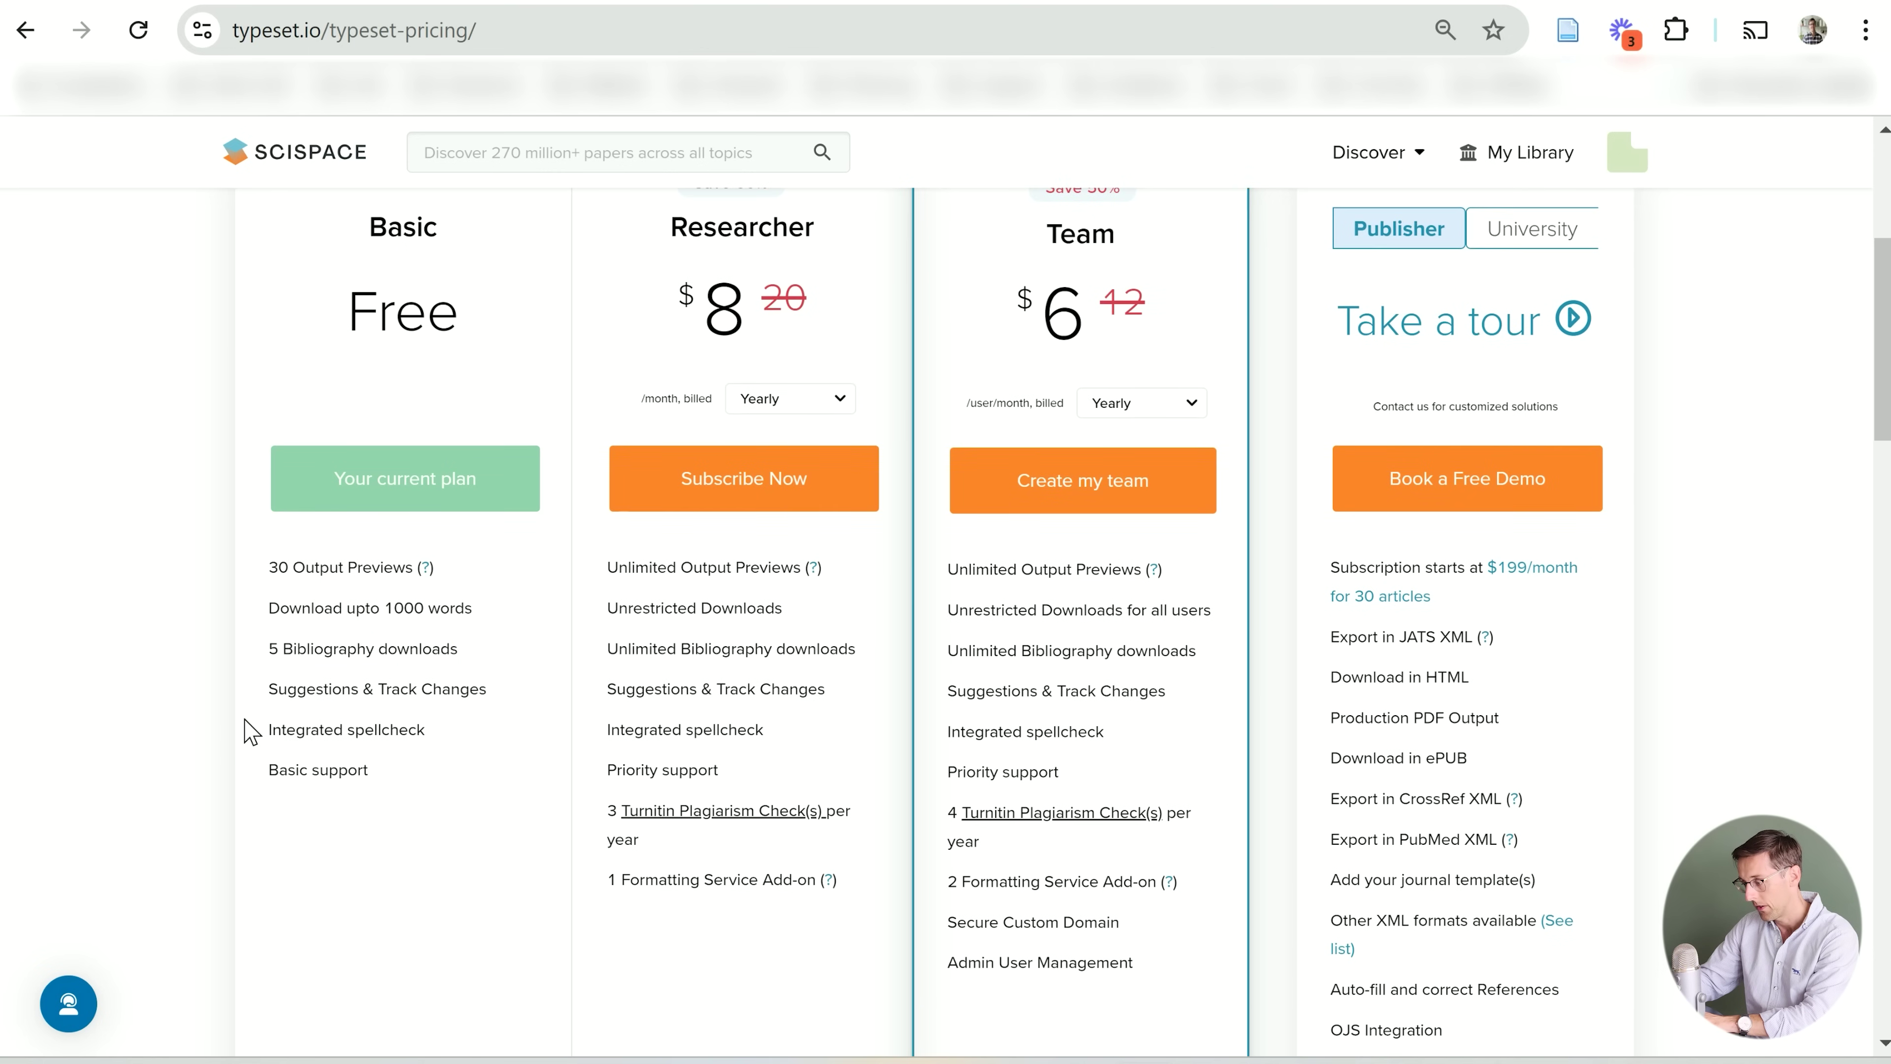
pyautogui.click(310, 688)
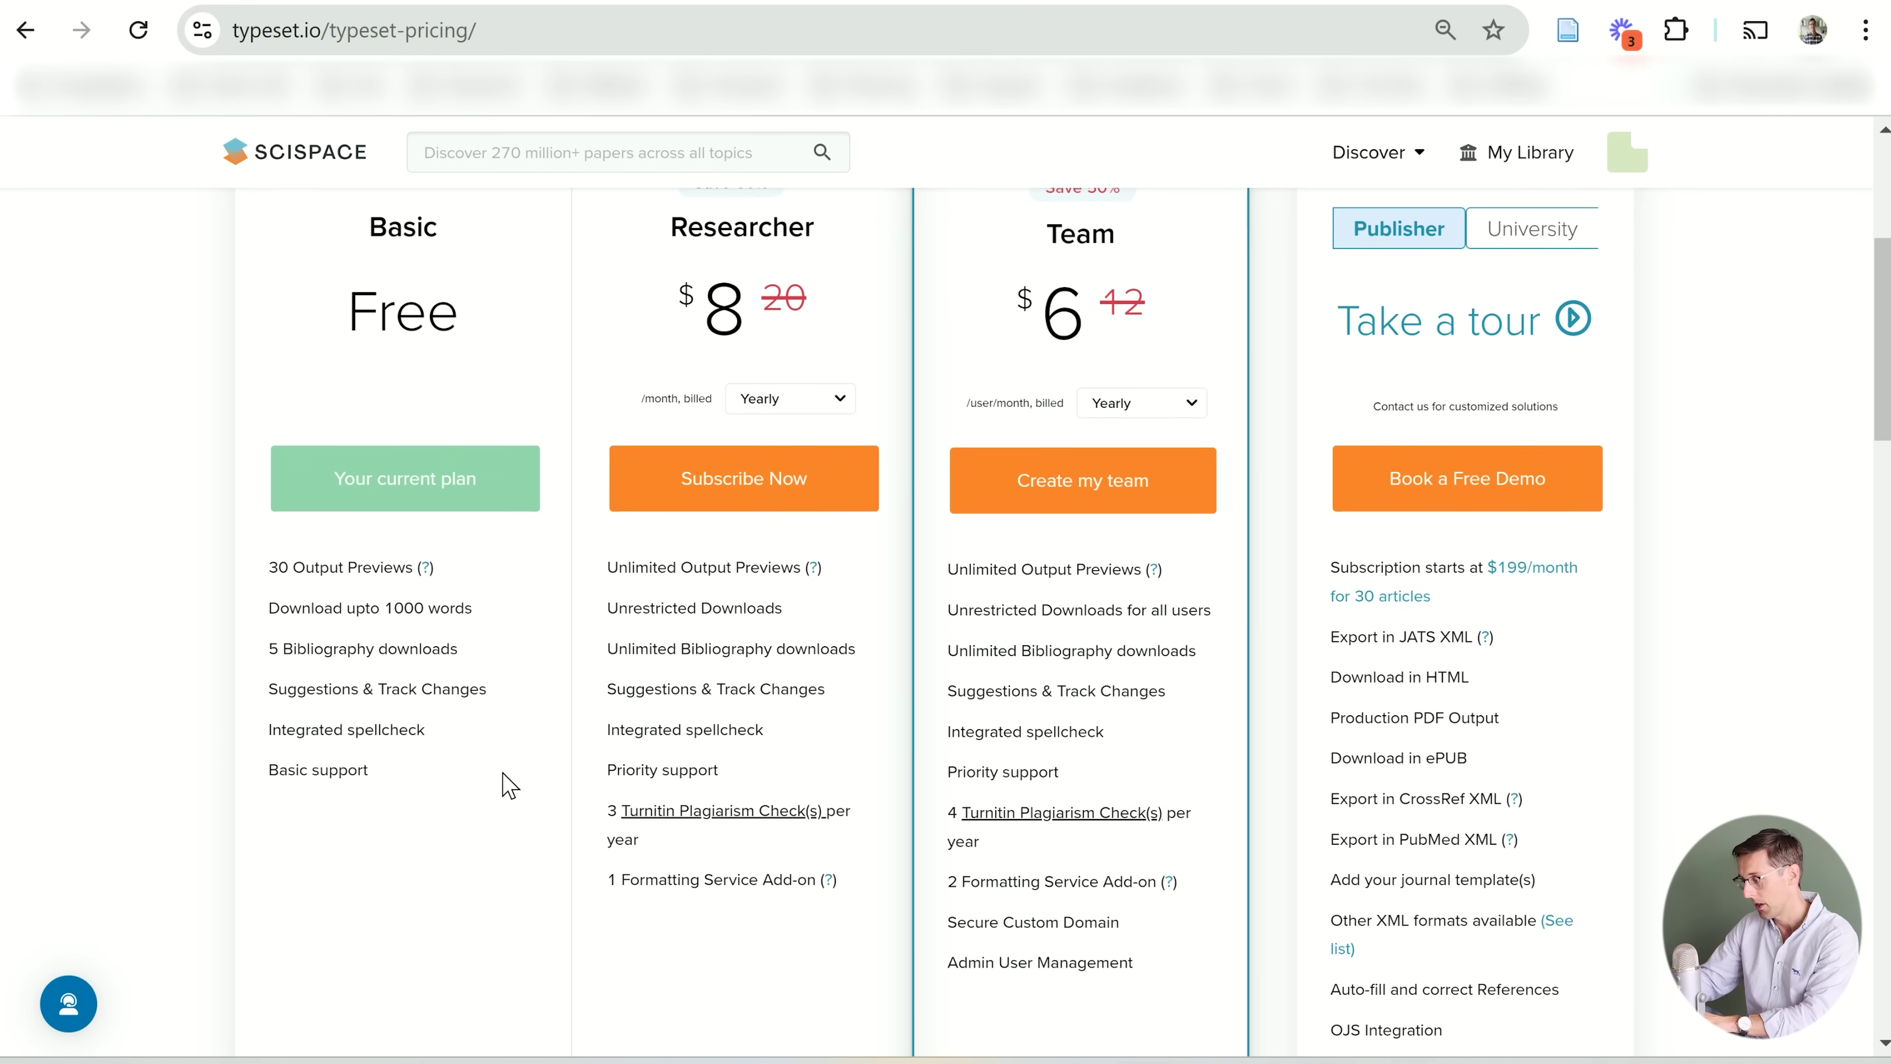
pyautogui.scroll(-1, 509, 785)
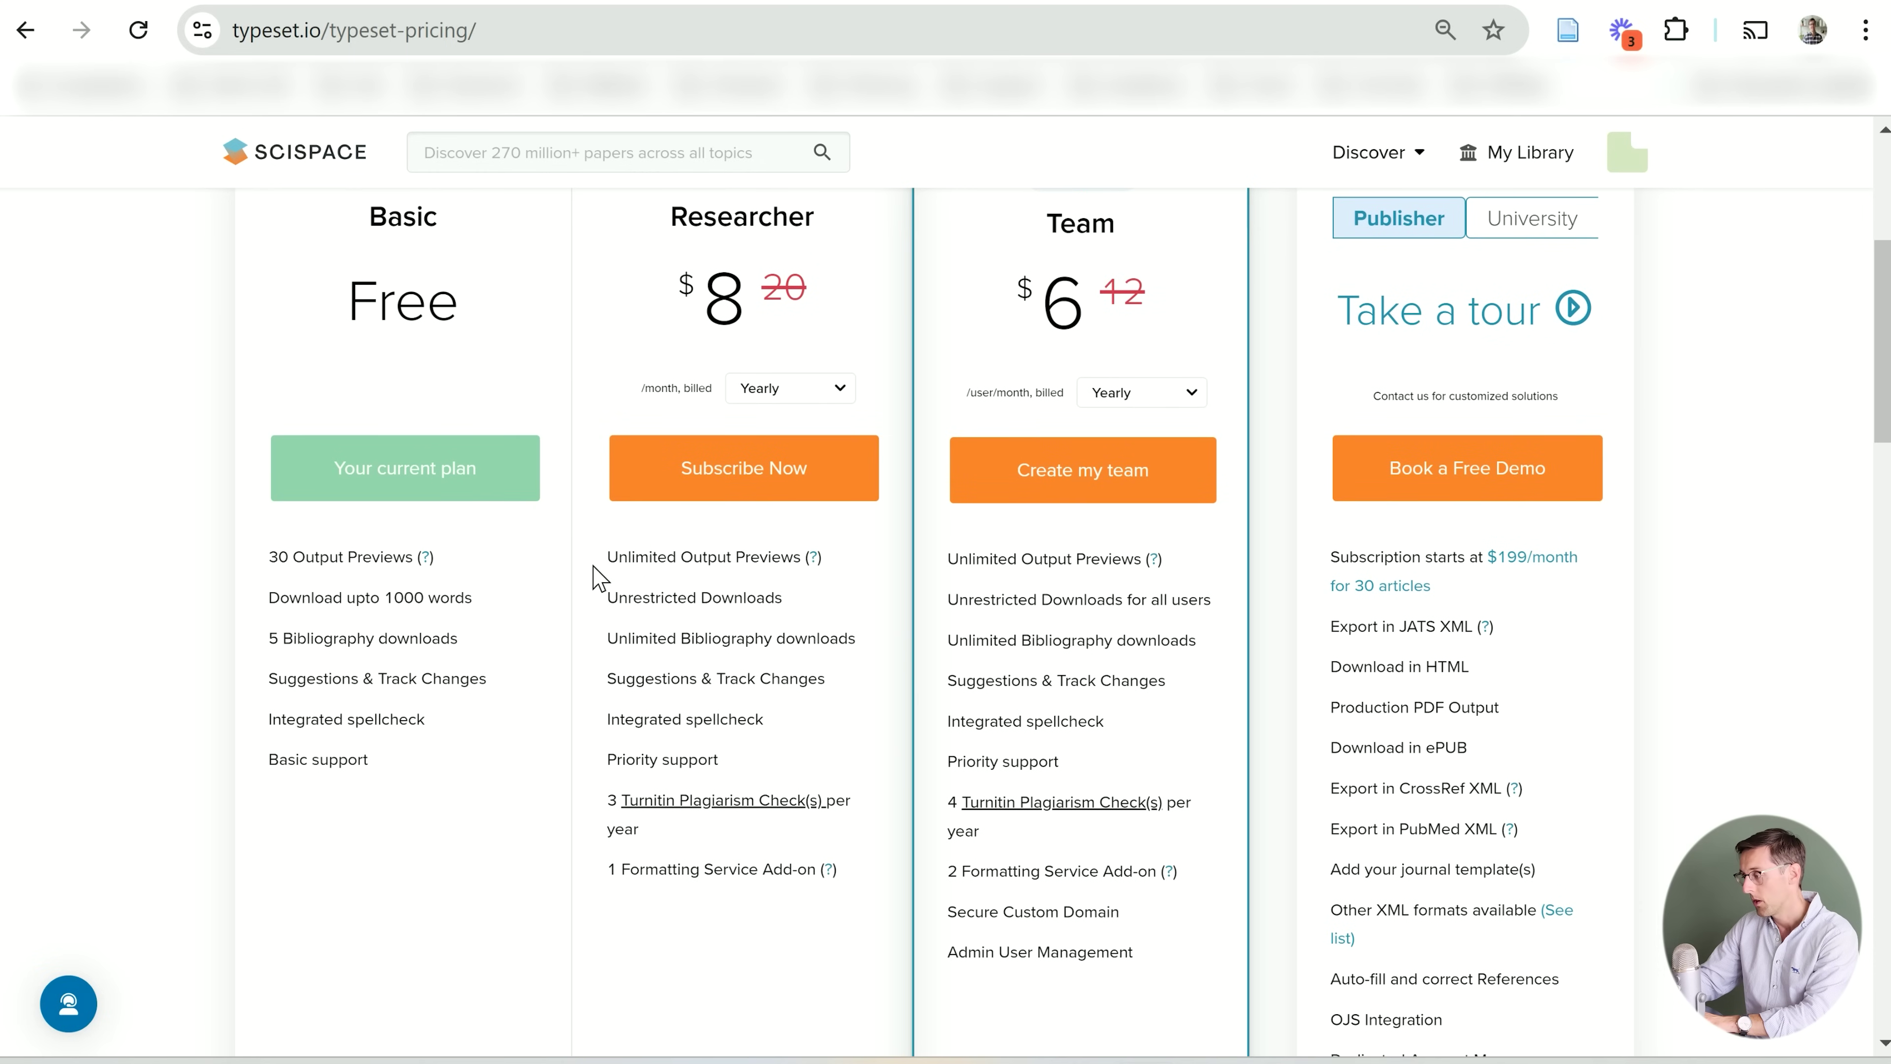
pyautogui.scroll(1, 602, 575)
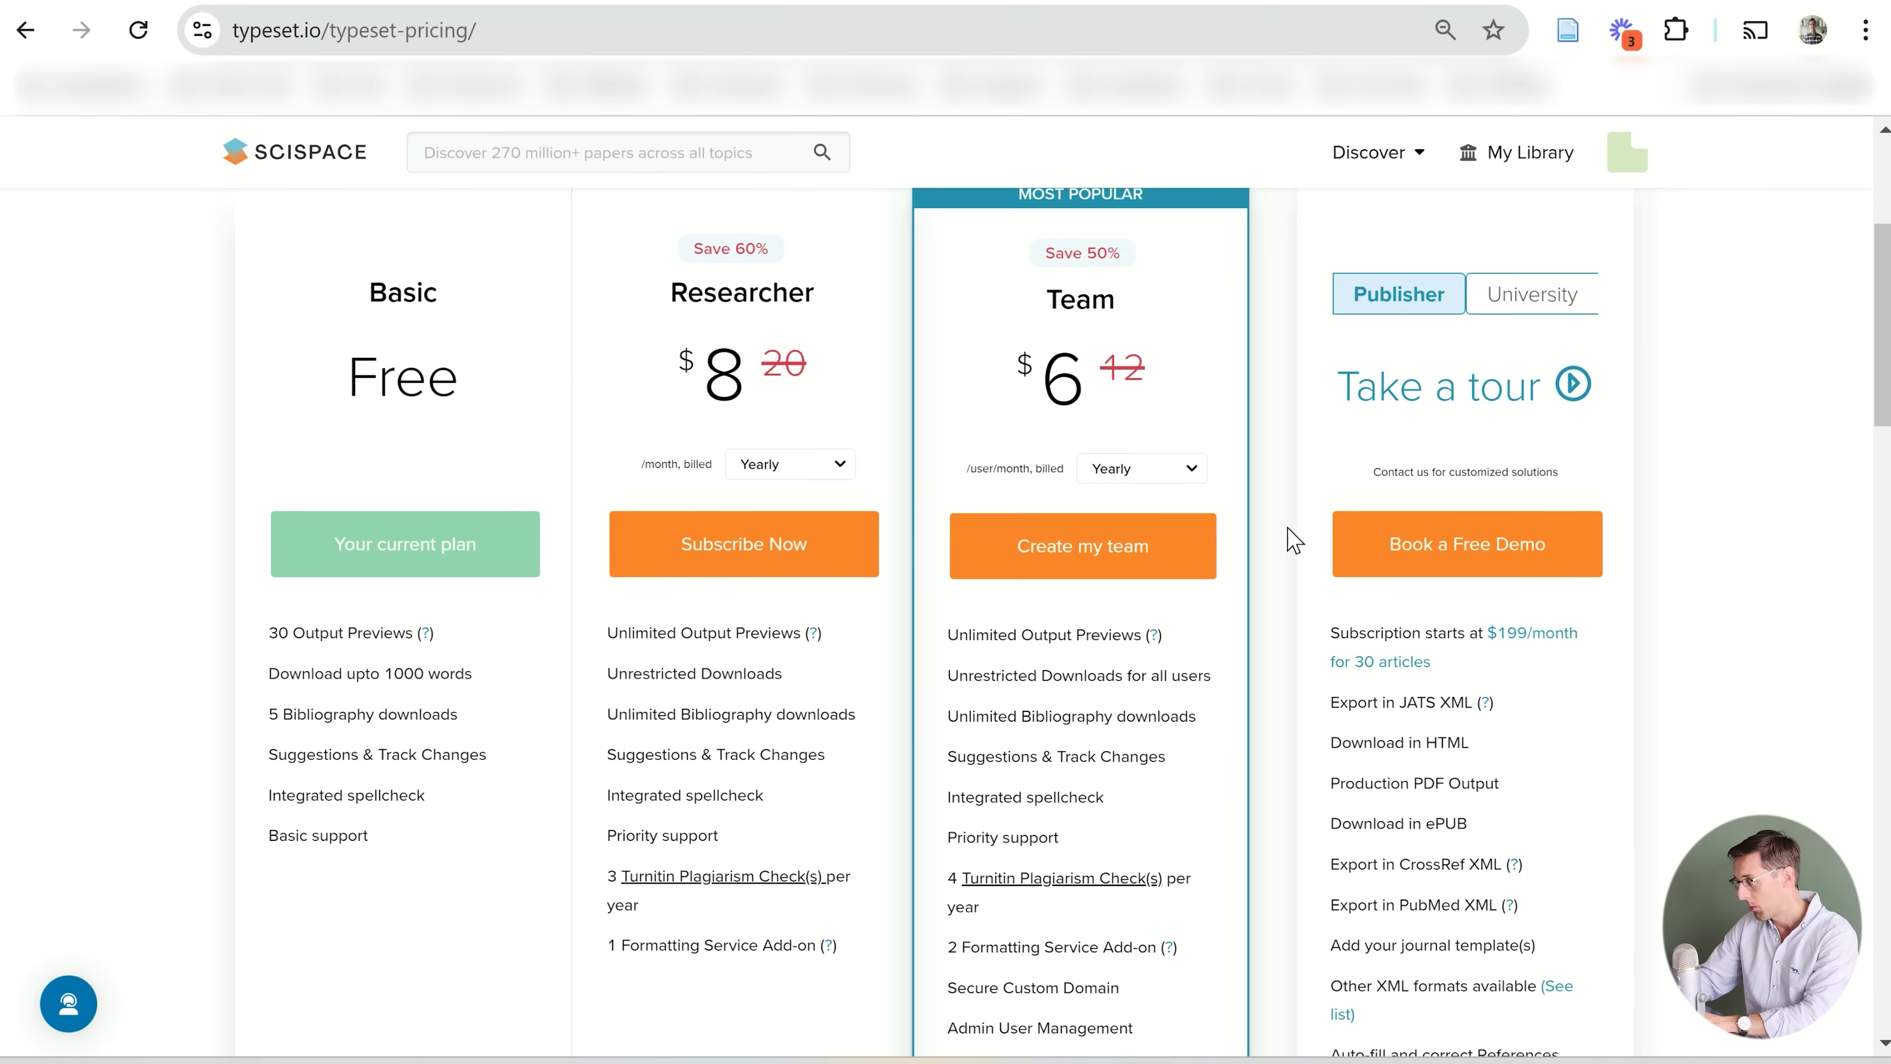
# Examine the Team plan's features from output previews through Turnitin plagiarism checks, and review the prices and the note above the editor plans
pyautogui.scroll(2, 1137, 359)
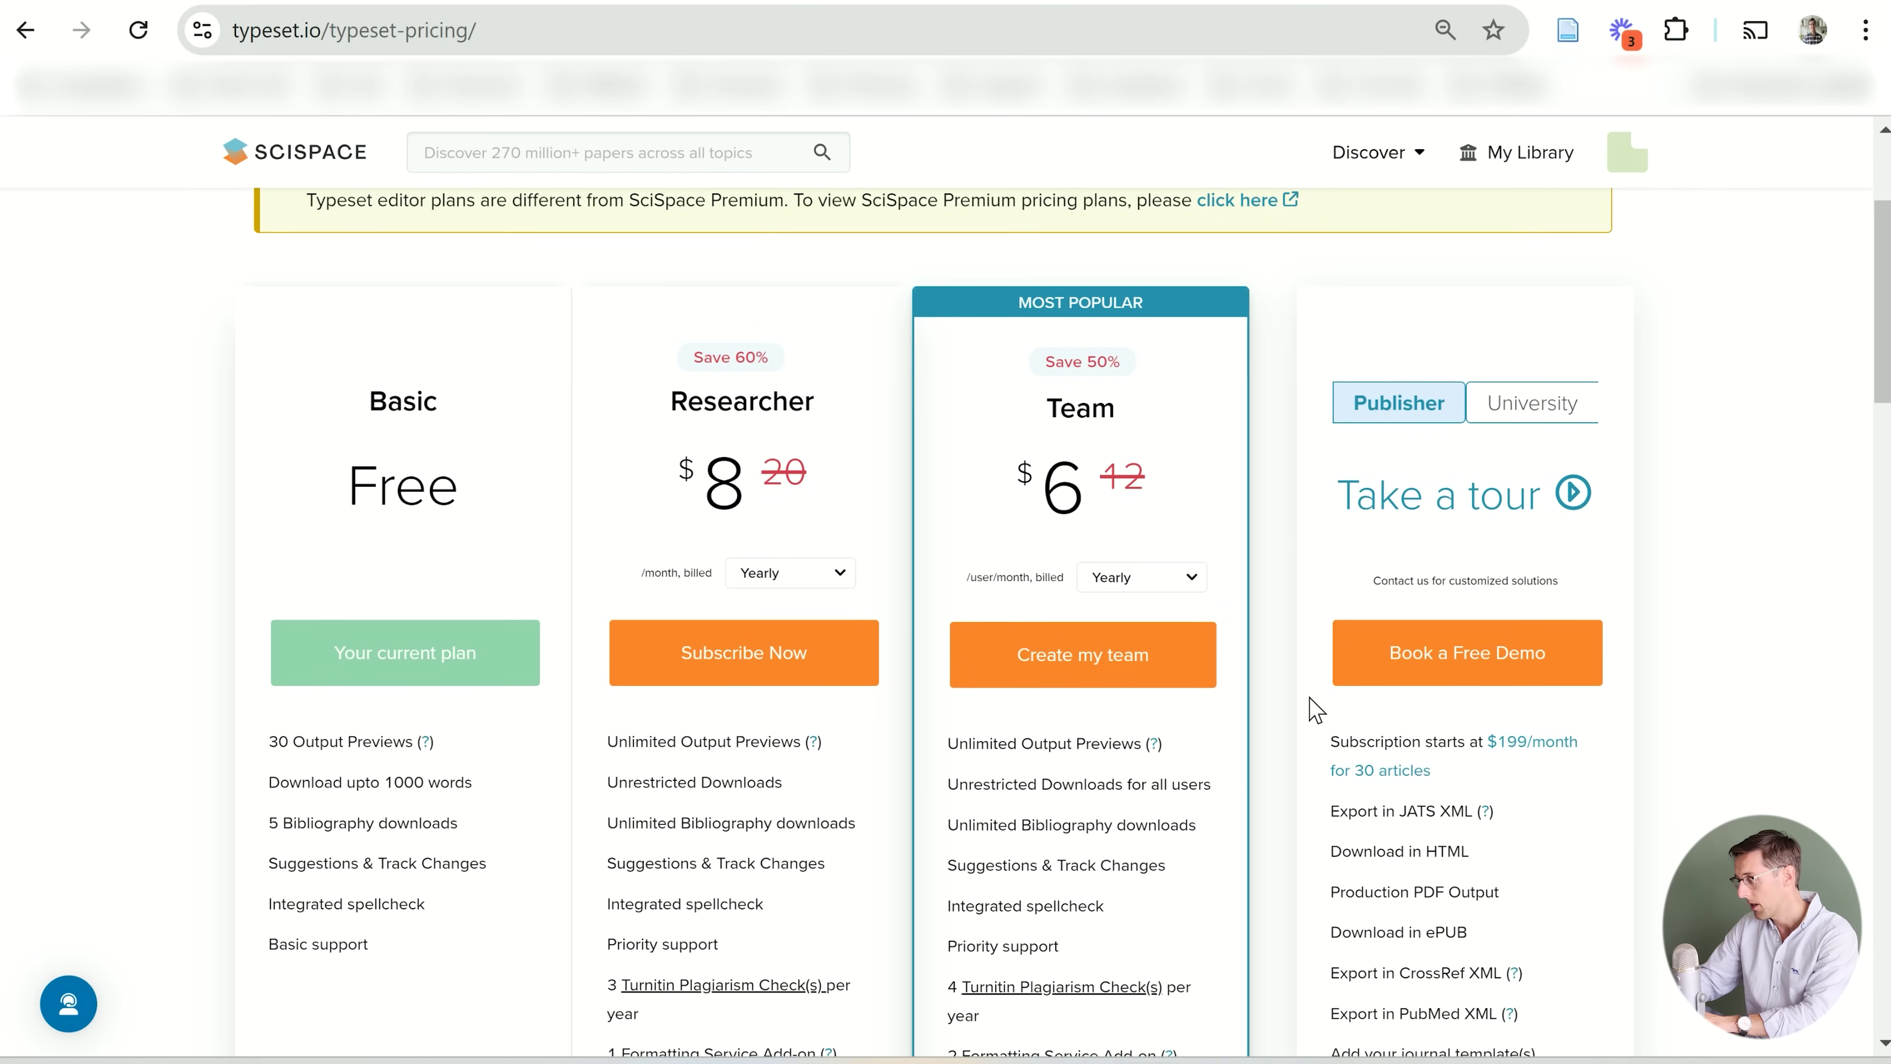
pyautogui.scroll(-3, 1312, 707)
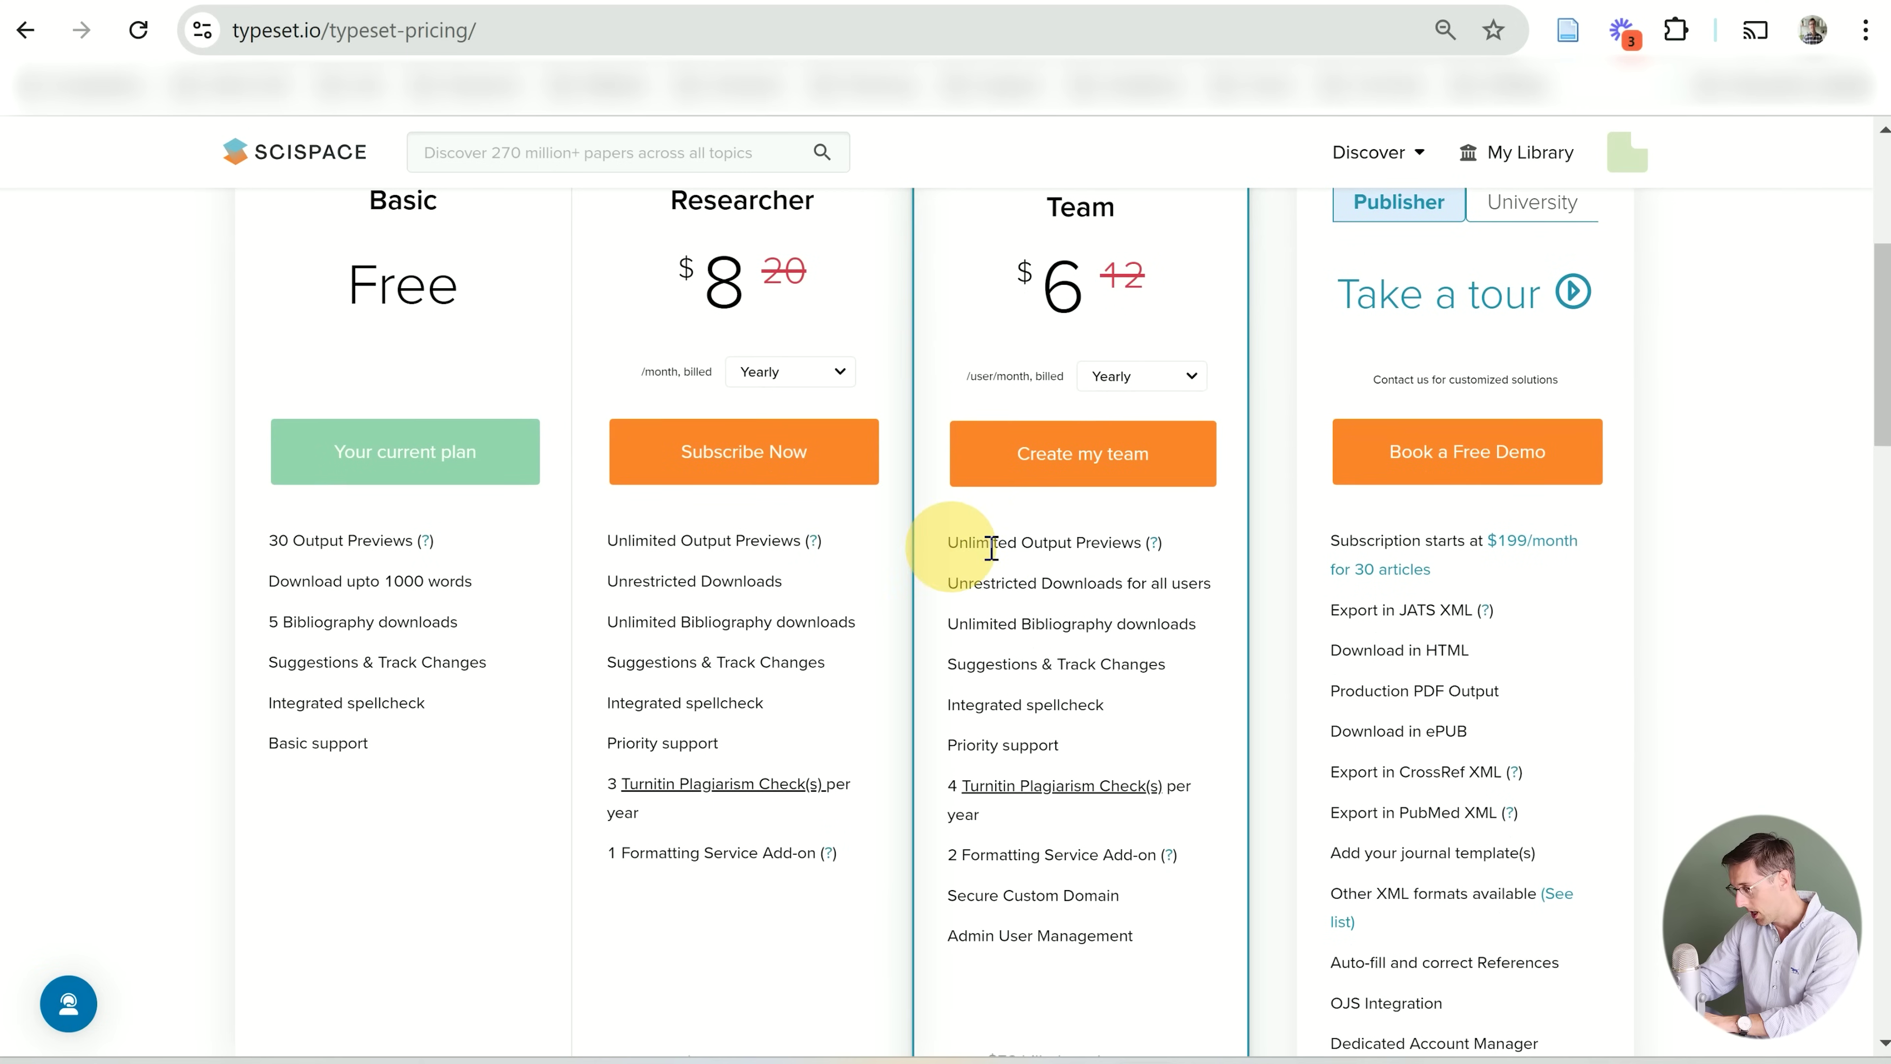
pyautogui.doubleClick(991, 549)
pyautogui.moveTo(950, 582); pyautogui.dragTo(1123, 582)
pyautogui.click(967, 627)
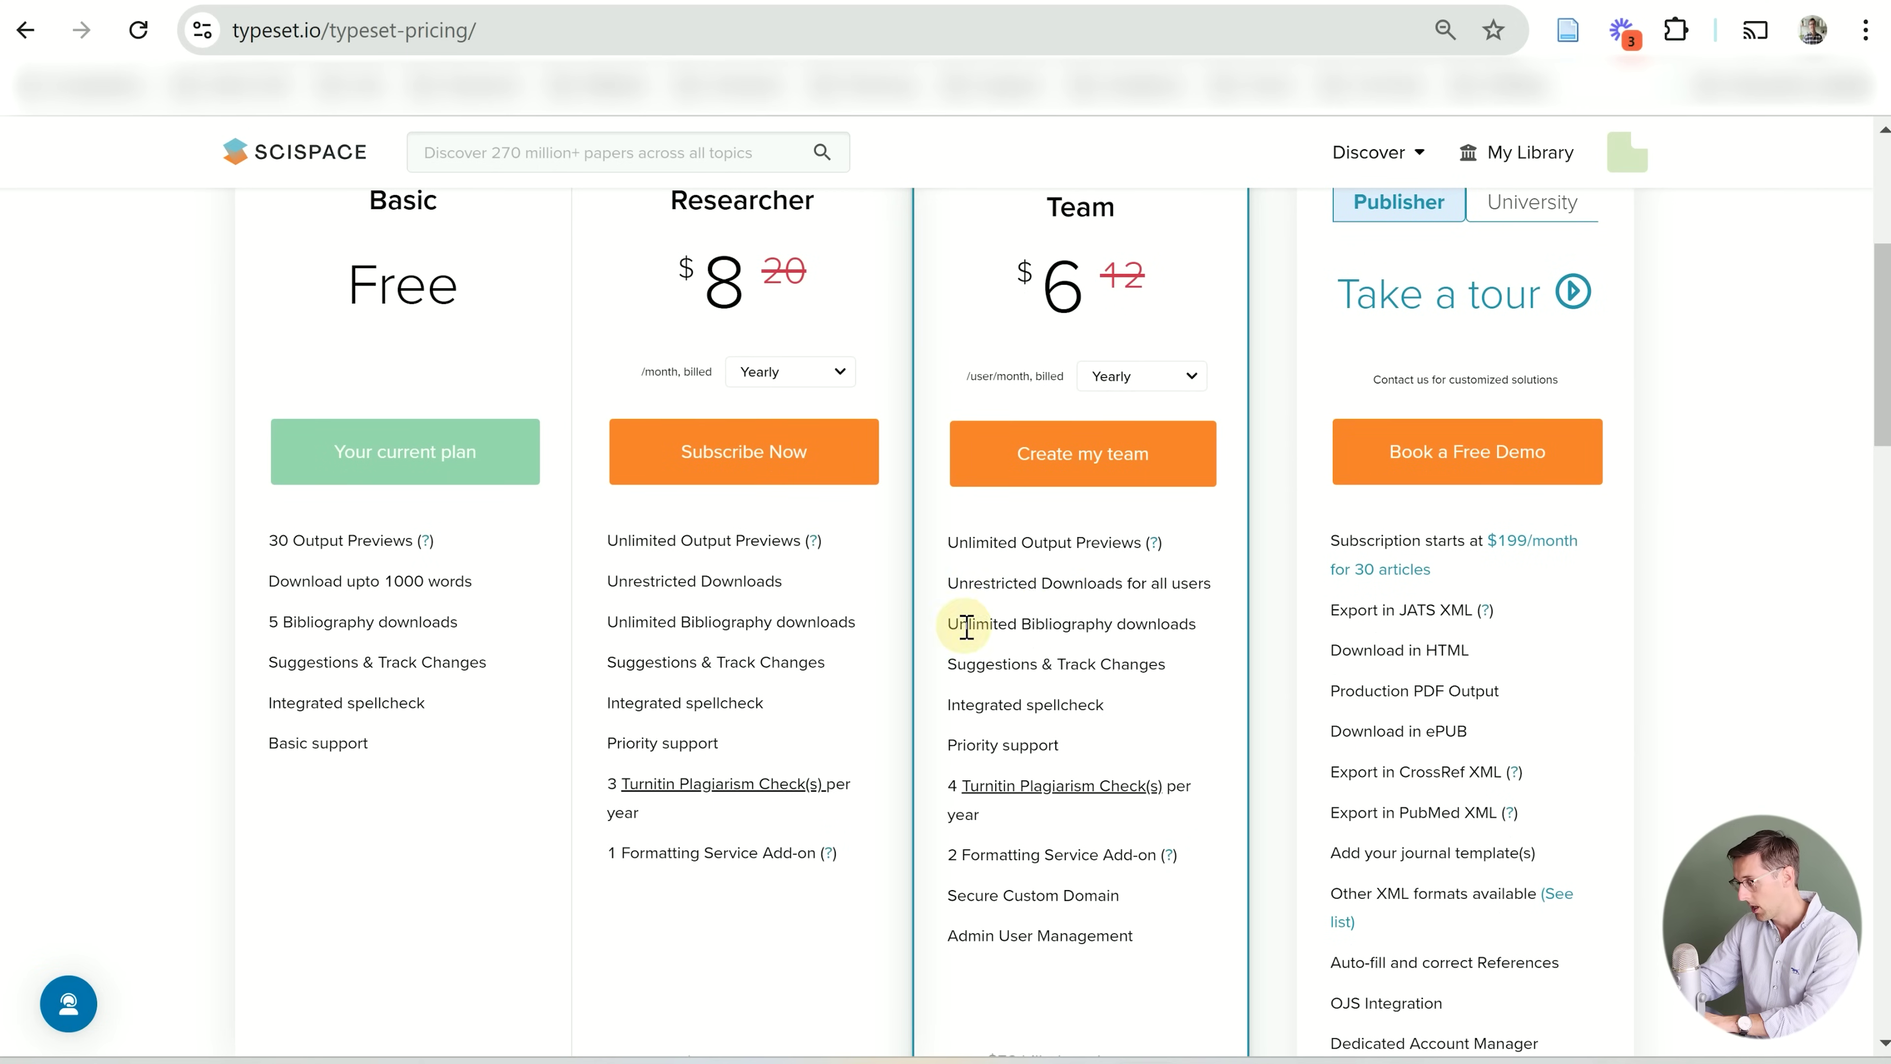
pyautogui.moveTo(966, 627); pyautogui.dragTo(1088, 628)
pyautogui.click(961, 664)
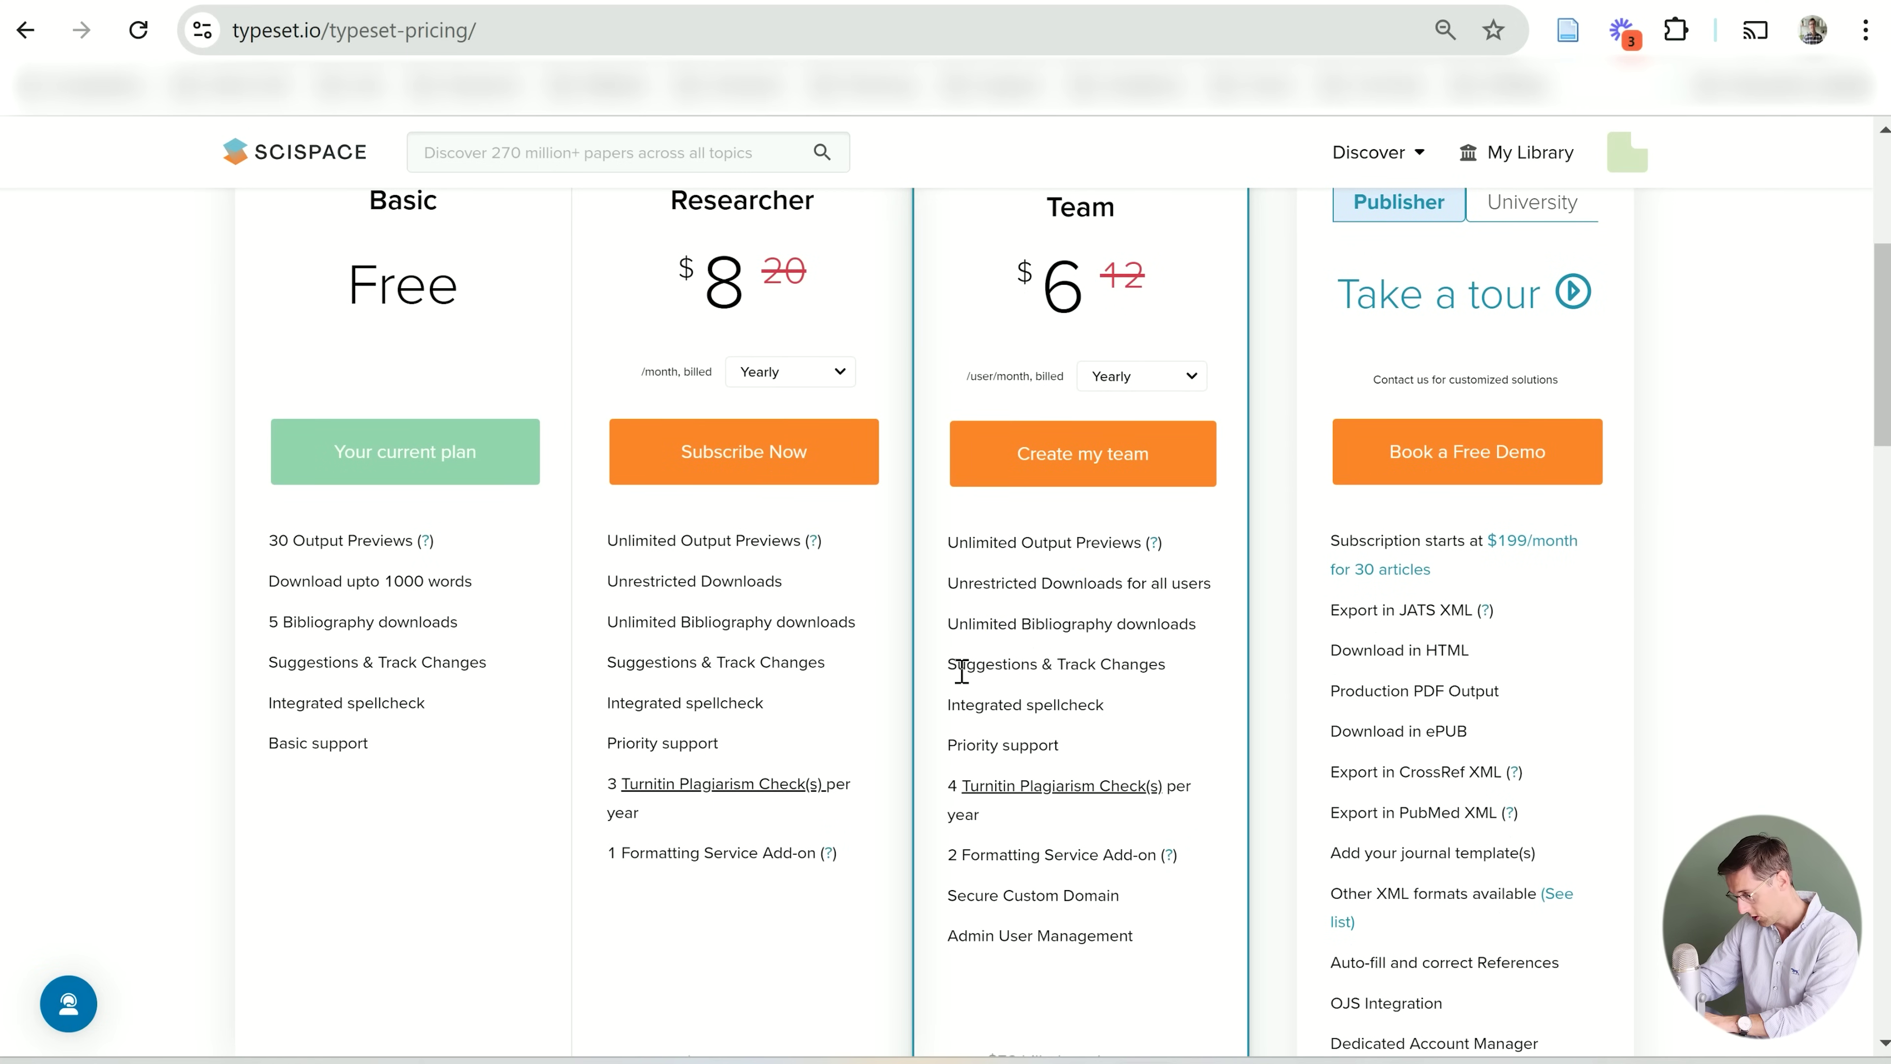
pyautogui.moveTo(961, 664); pyautogui.dragTo(1136, 663)
pyautogui.moveTo(966, 703); pyautogui.dragTo(1109, 714)
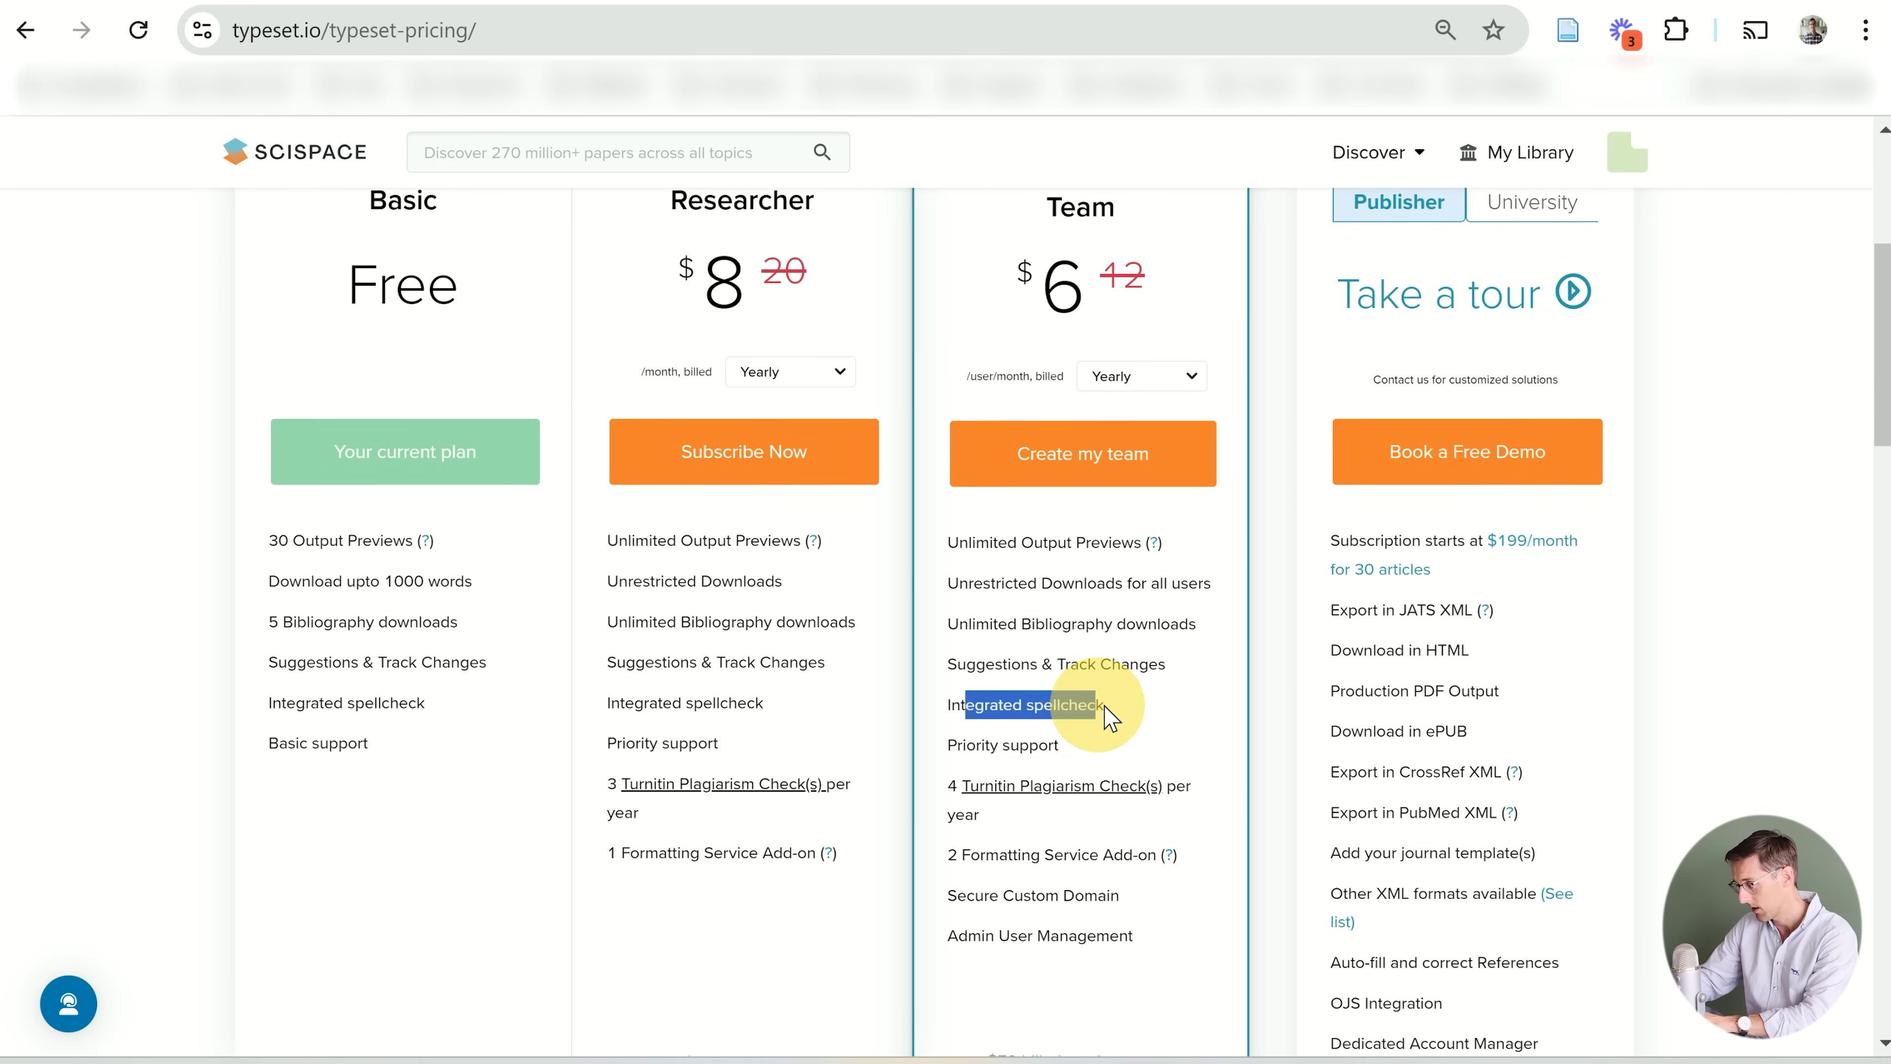
pyautogui.moveTo(986, 745); pyautogui.dragTo(1058, 745)
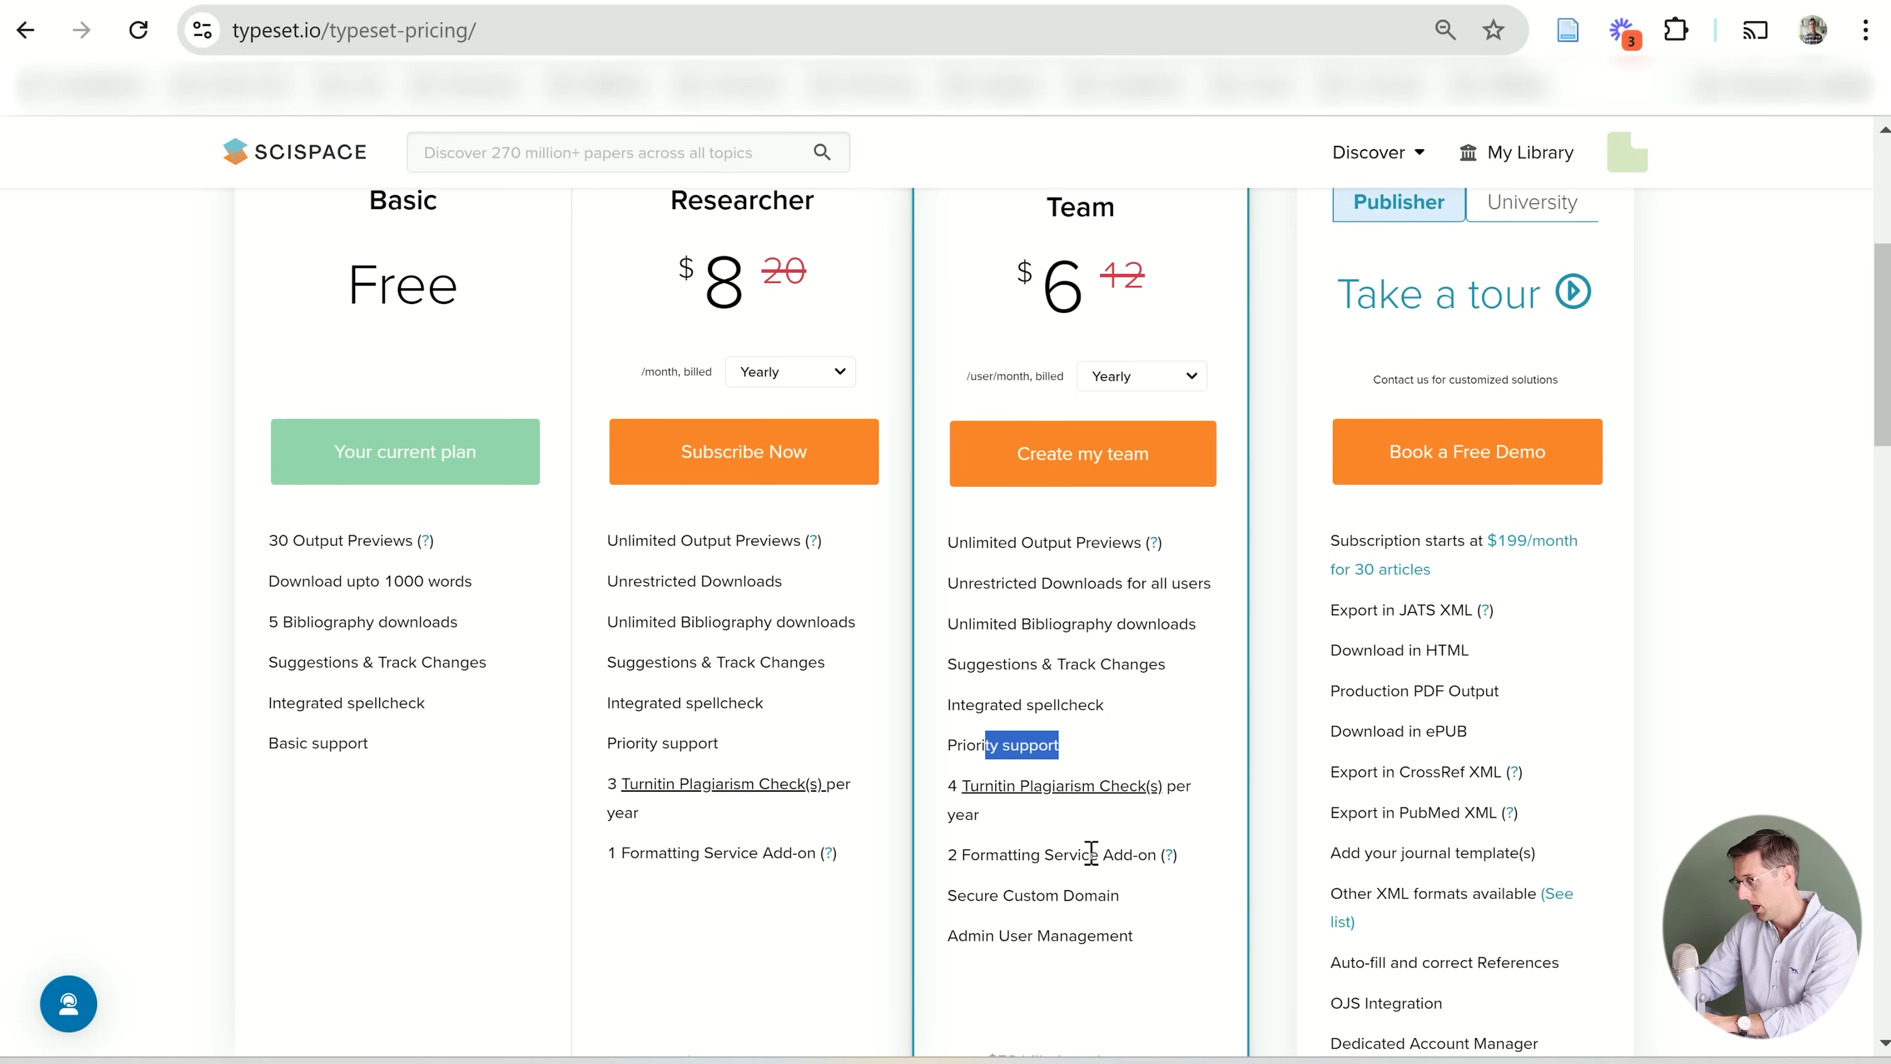
pyautogui.moveTo(962, 794); pyautogui.dragTo(1133, 836)
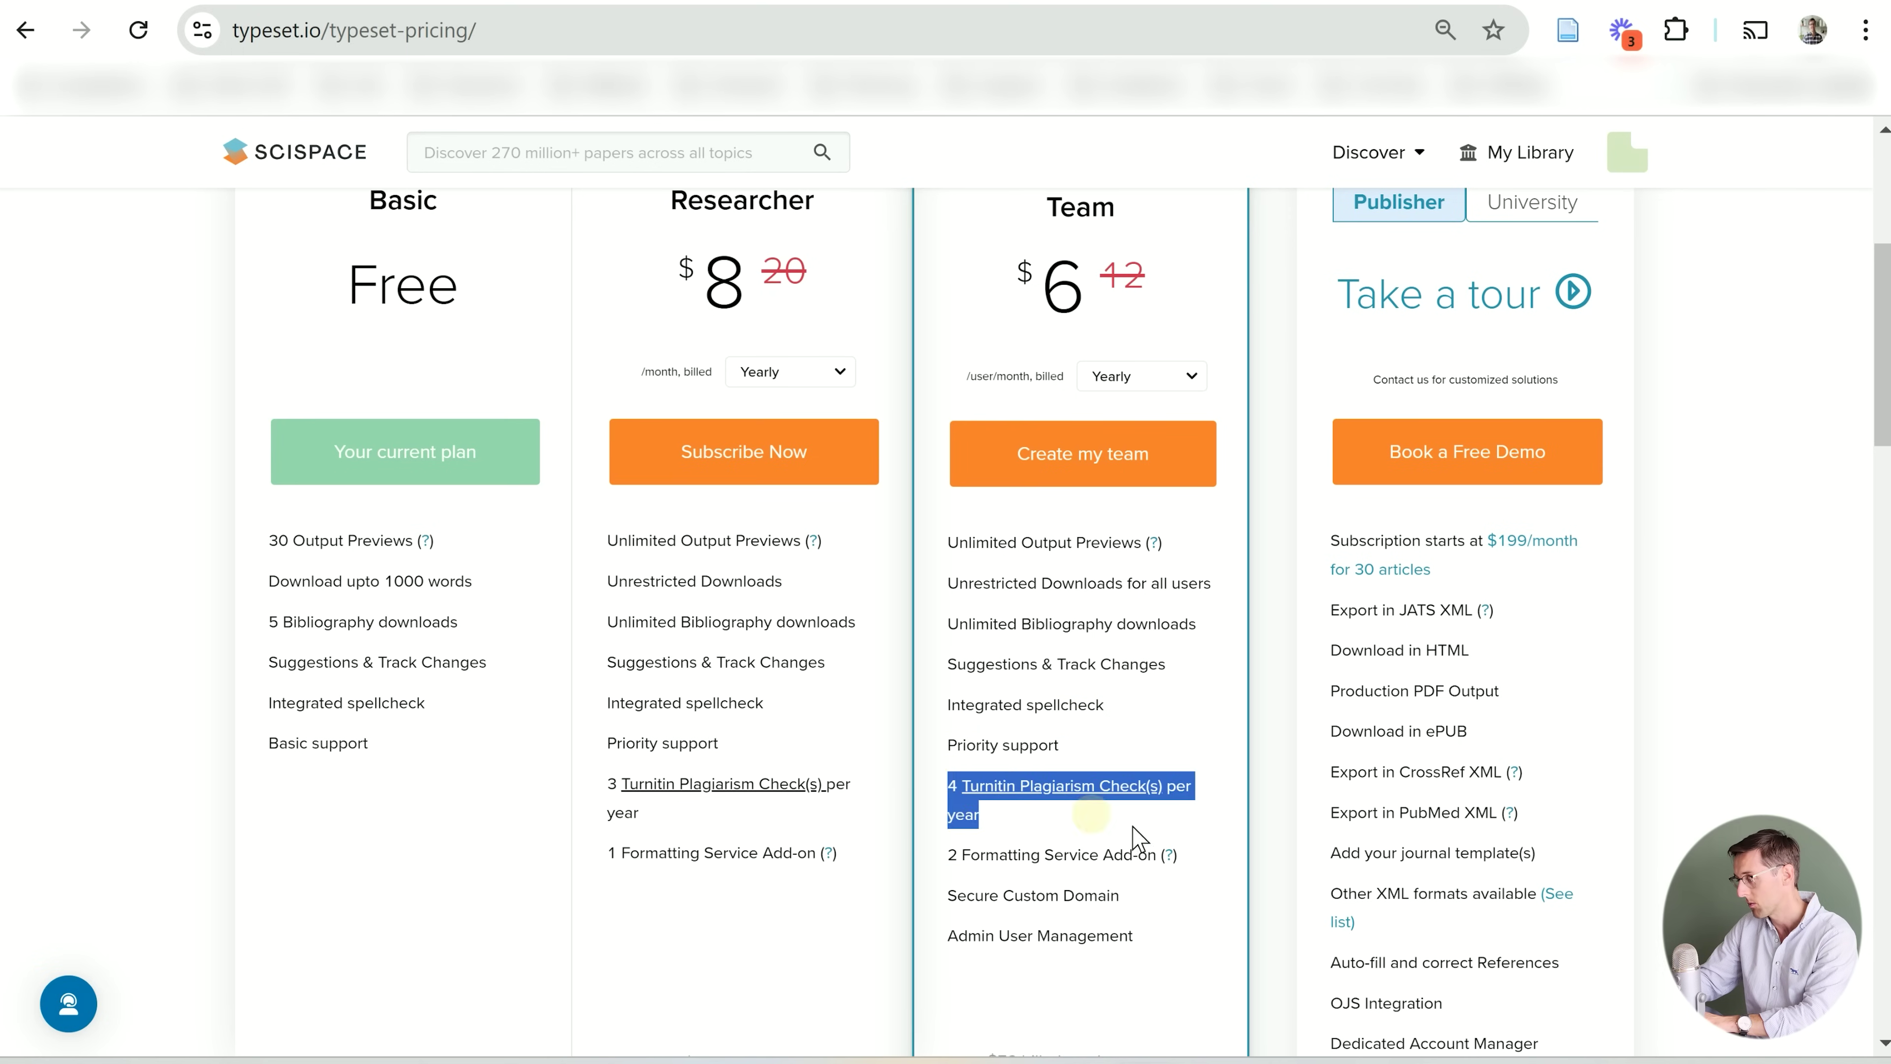
pyautogui.click(1231, 881)
pyautogui.scroll(3, 1217, 927)
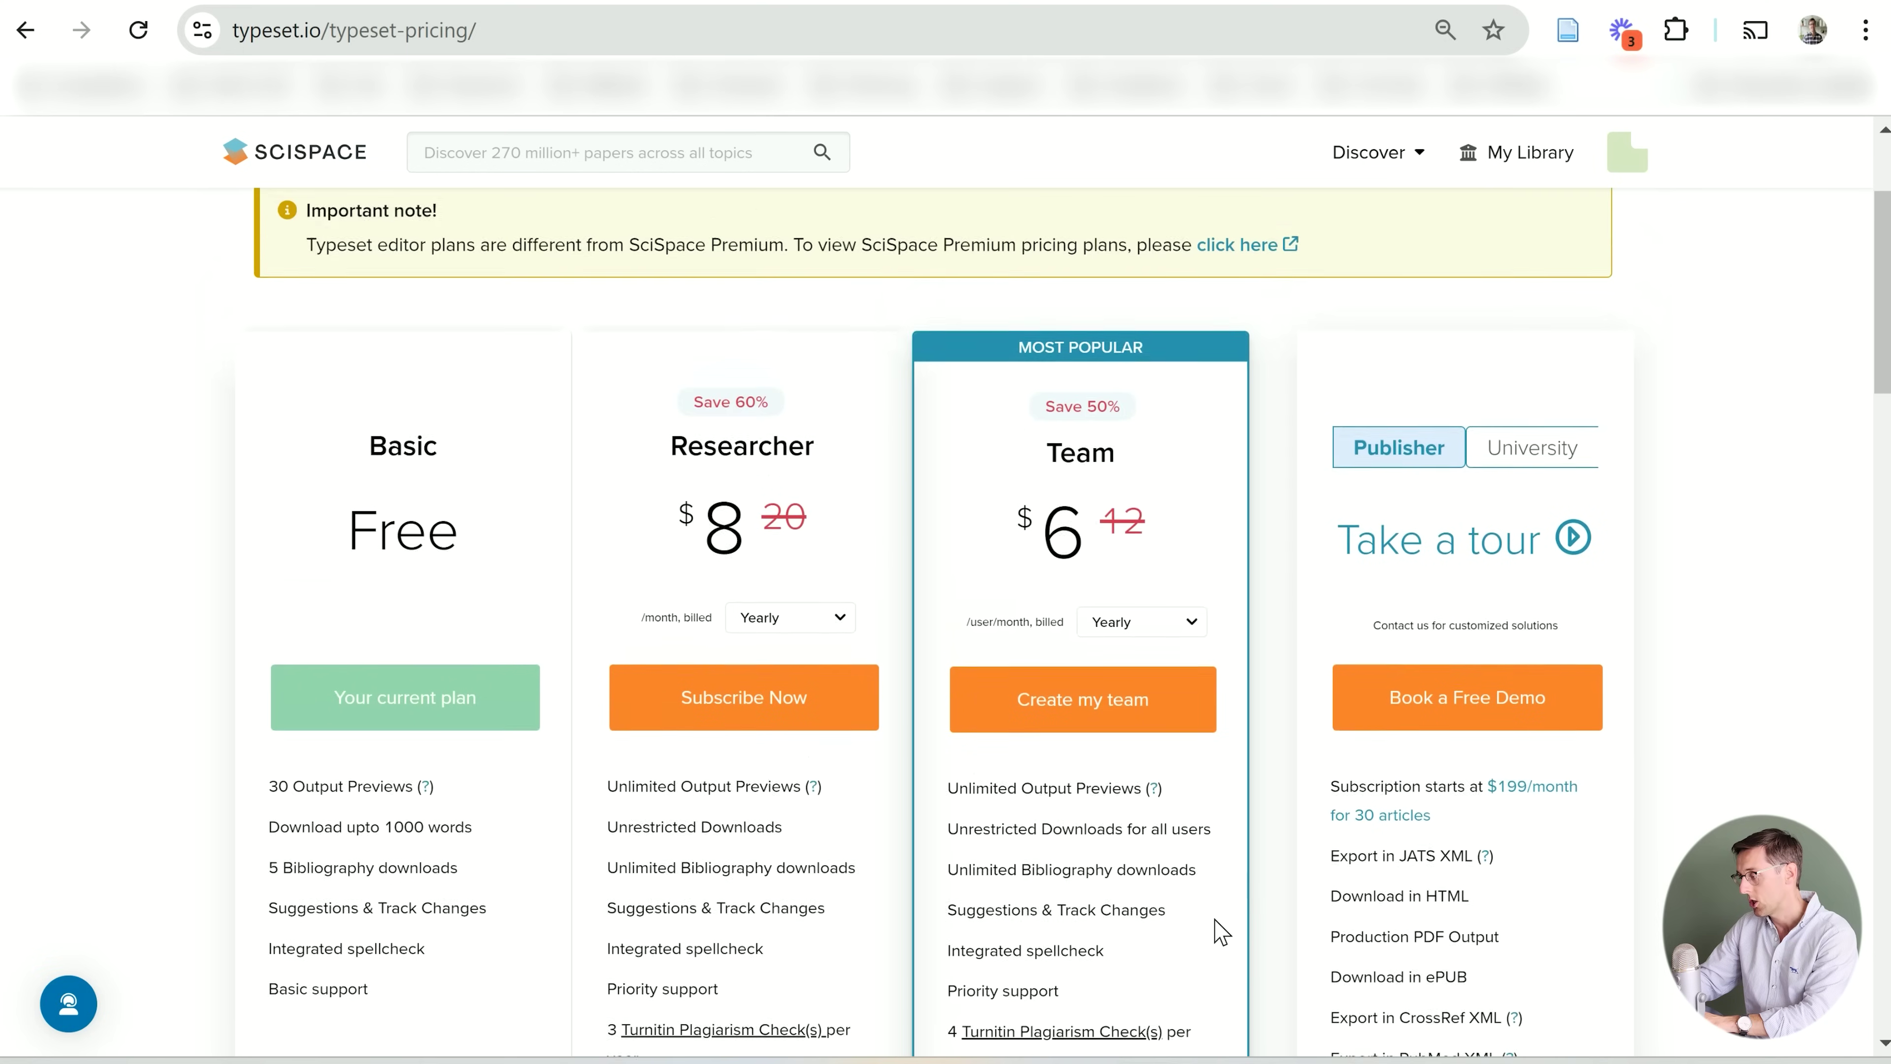
pyautogui.scroll(3, 1274, 742)
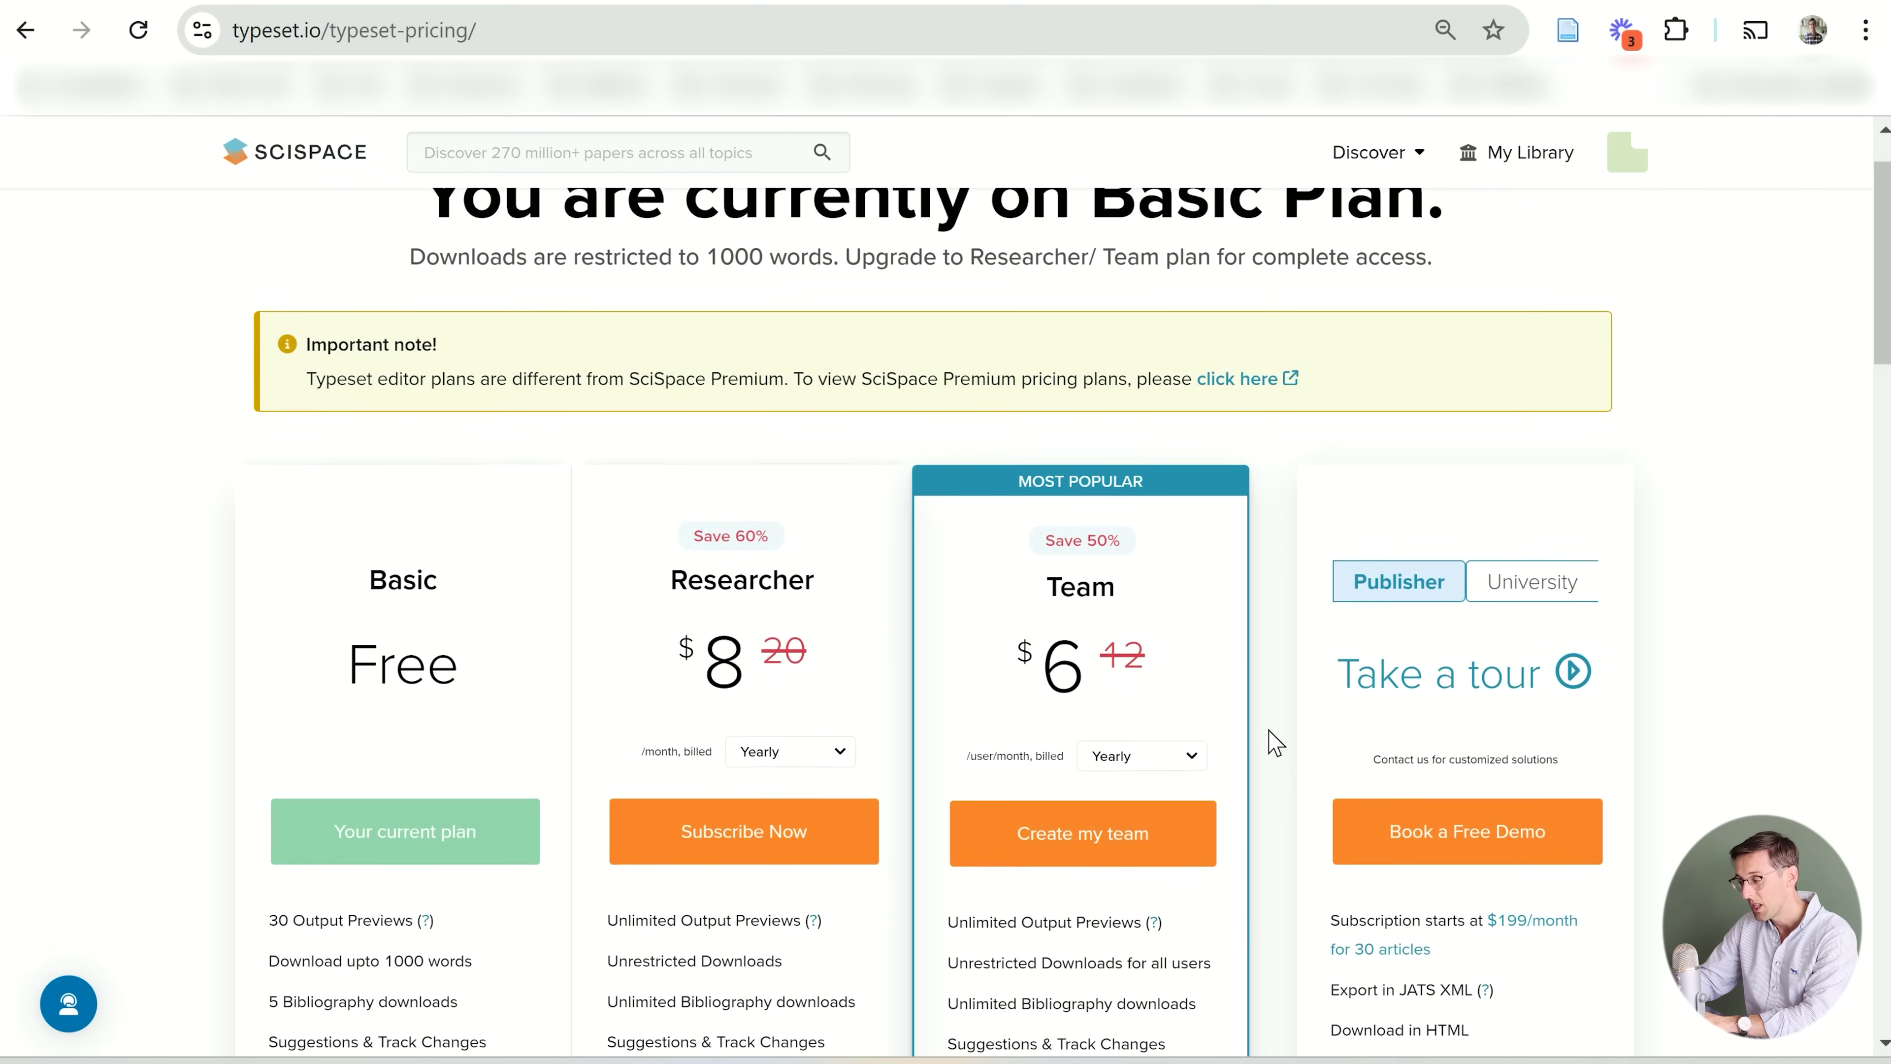
pyautogui.scroll(-1, 1274, 742)
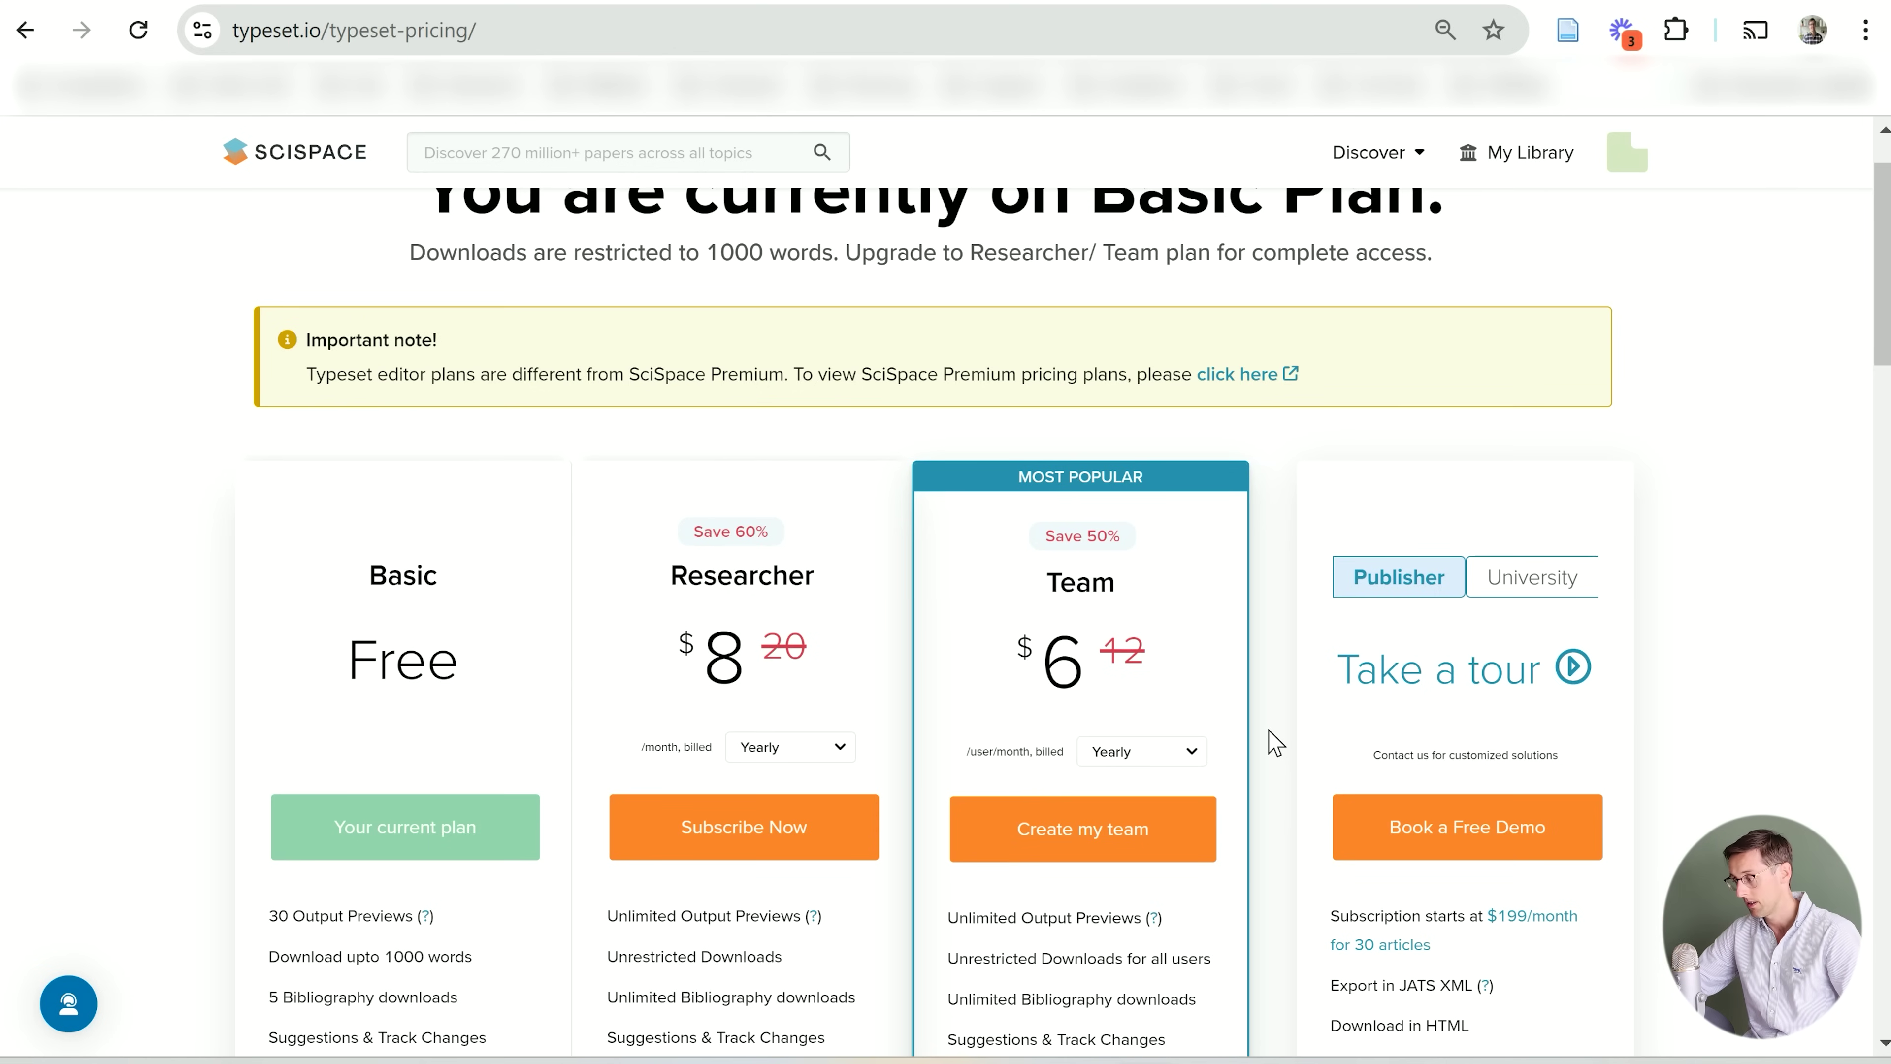
pyautogui.scroll(-1, 1274, 742)
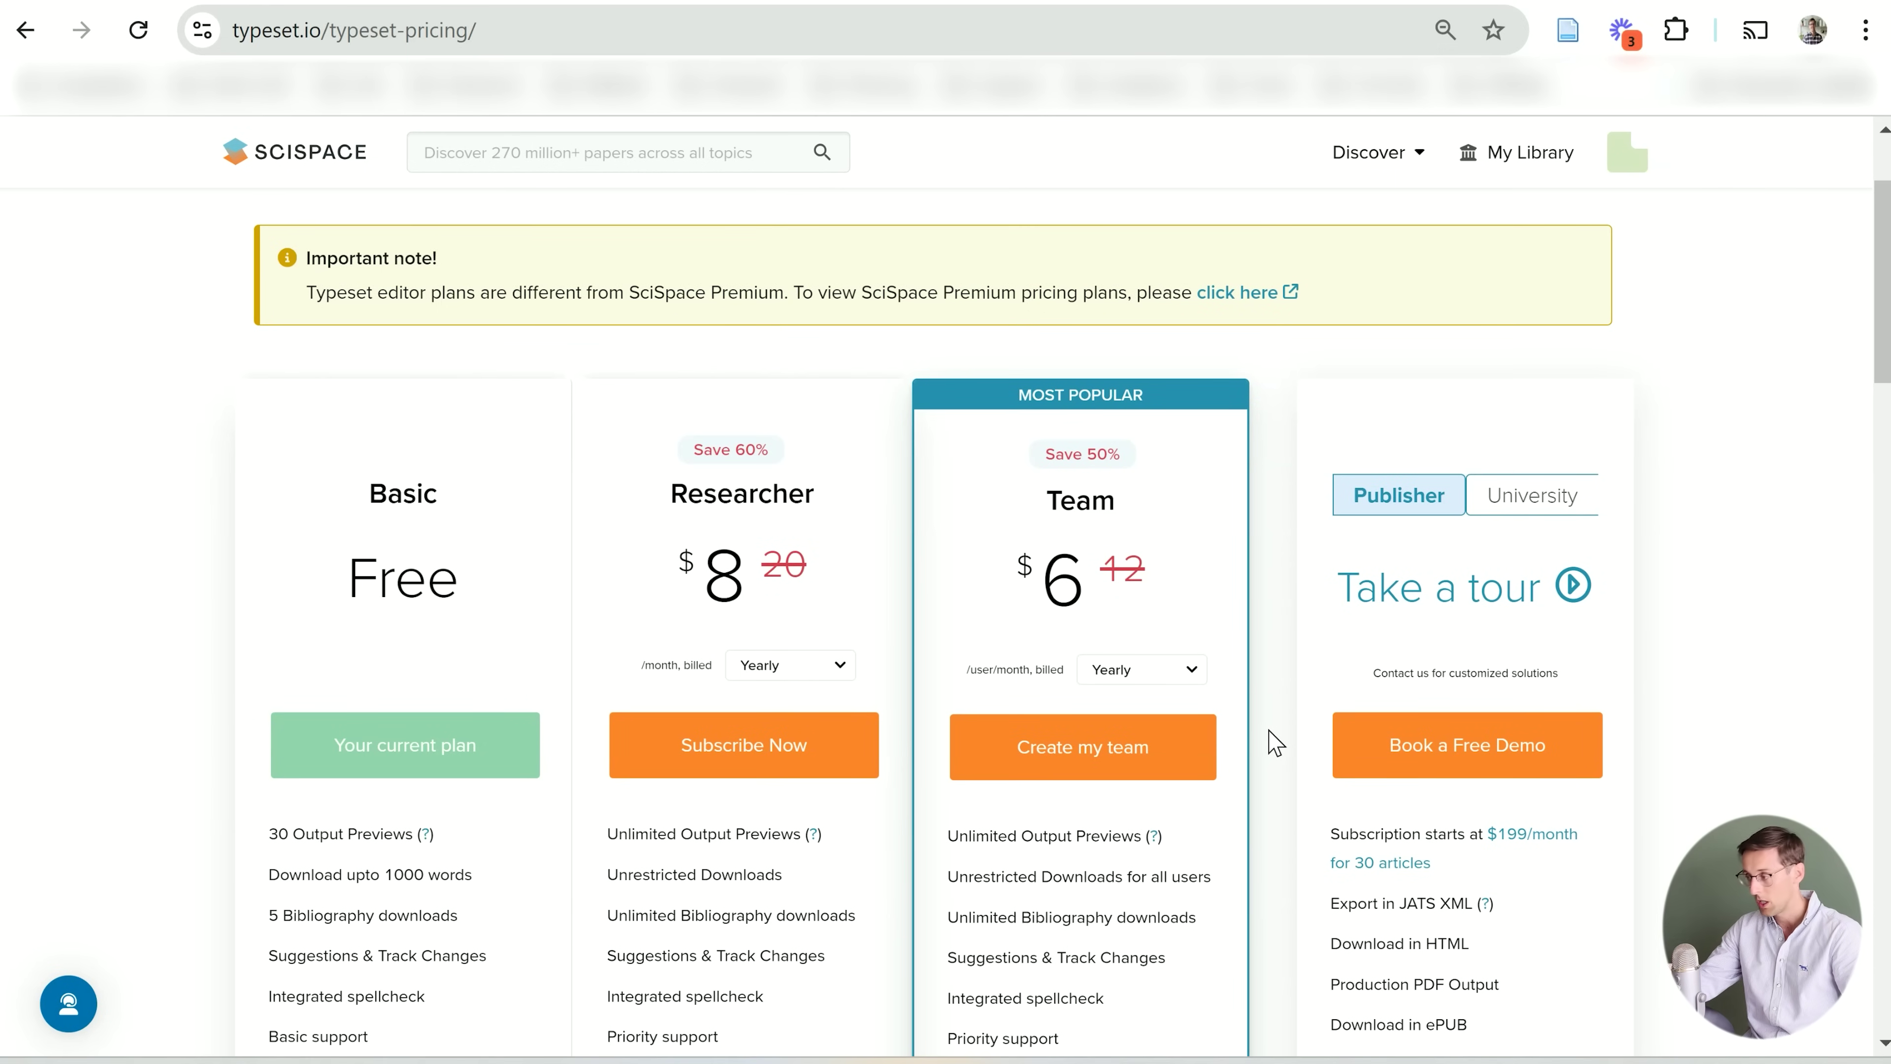